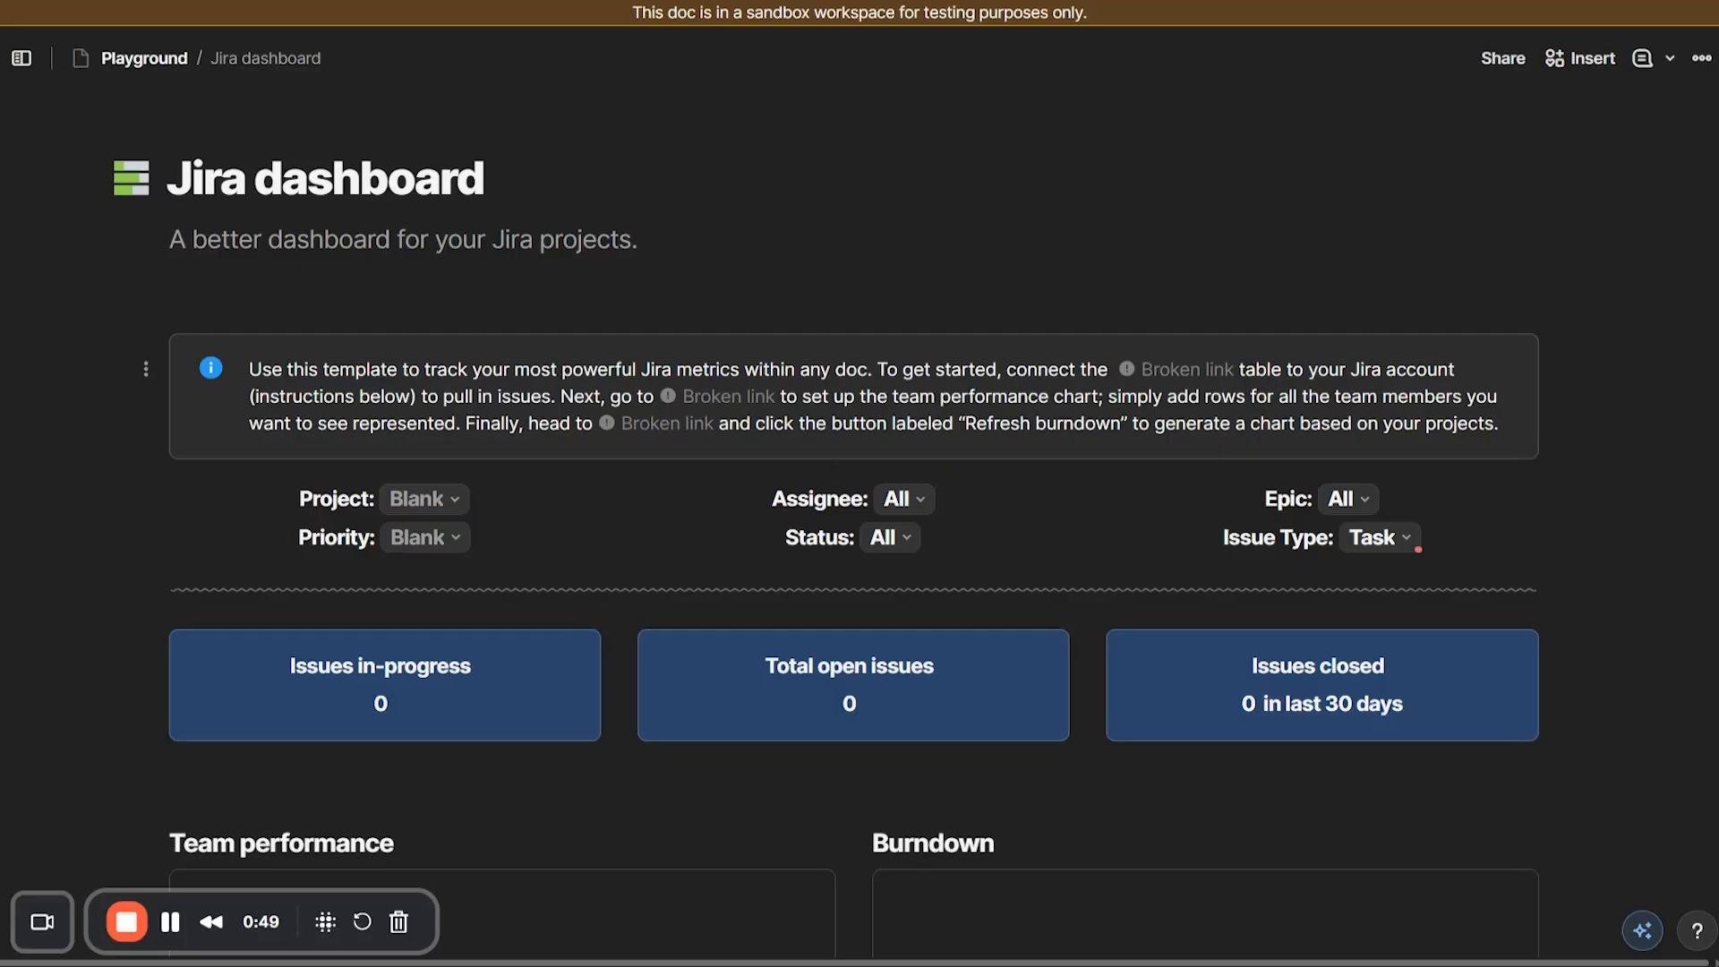
Step: Expand the collapsed All issues section near the end of the Jira dashboard page
left_click(220, 127)
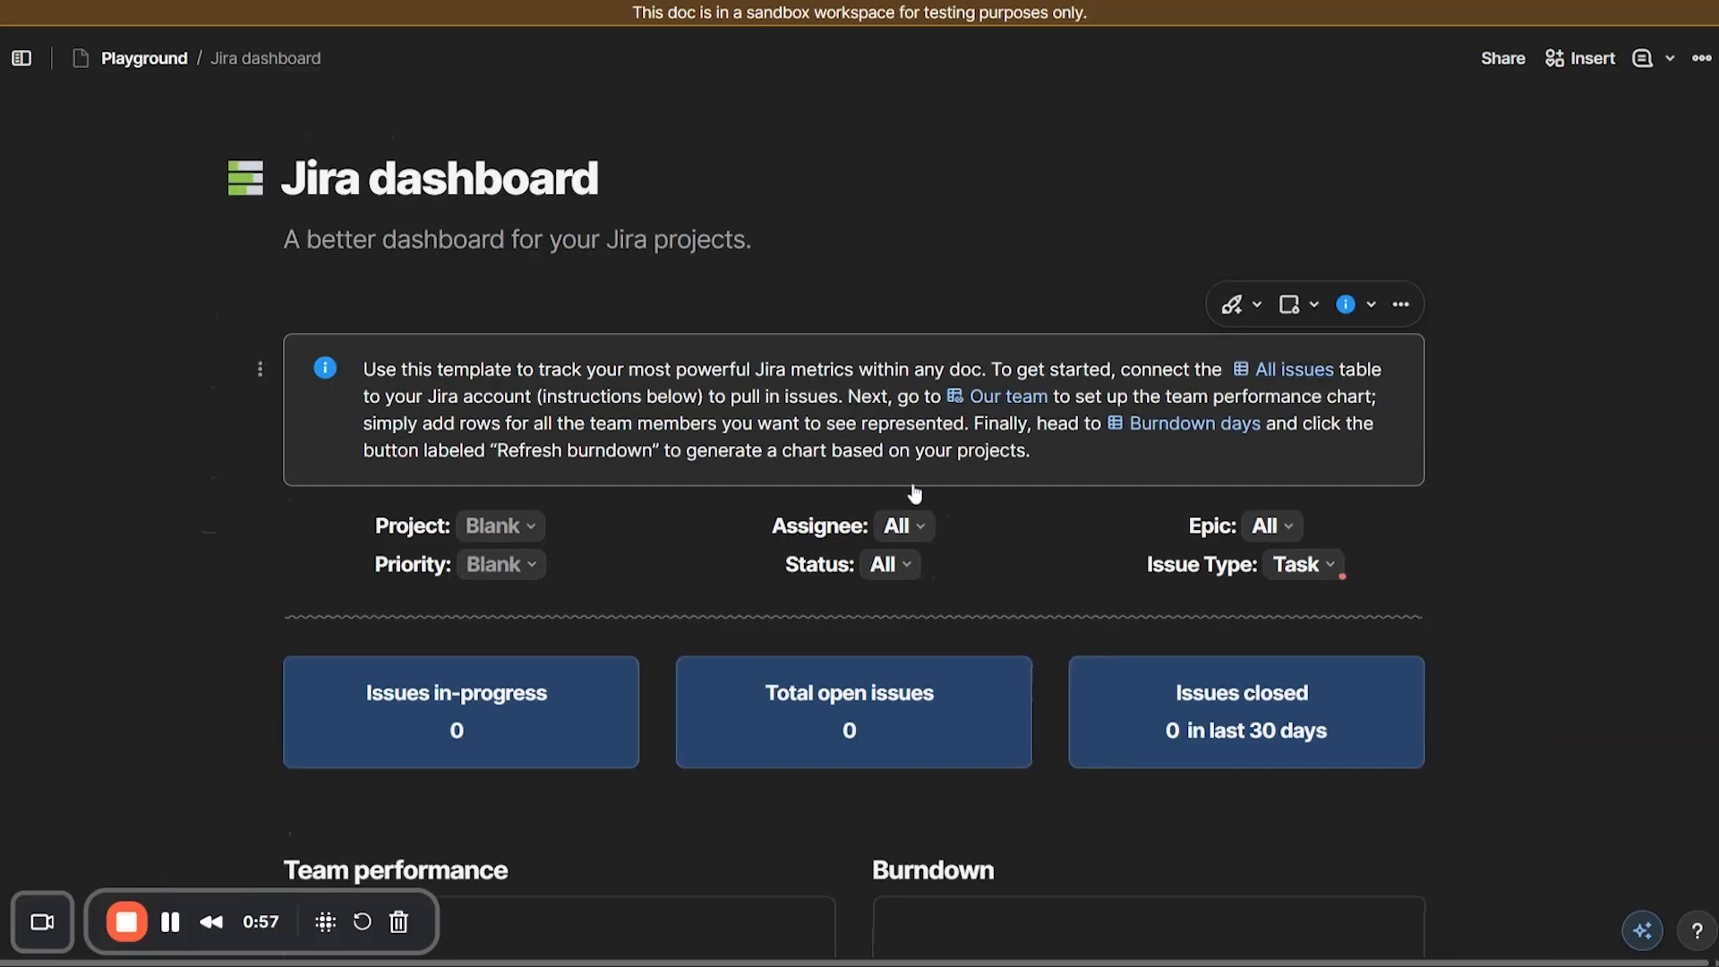
scroll(937, 498, "down", 4)
scroll(964, 487, "down", 9)
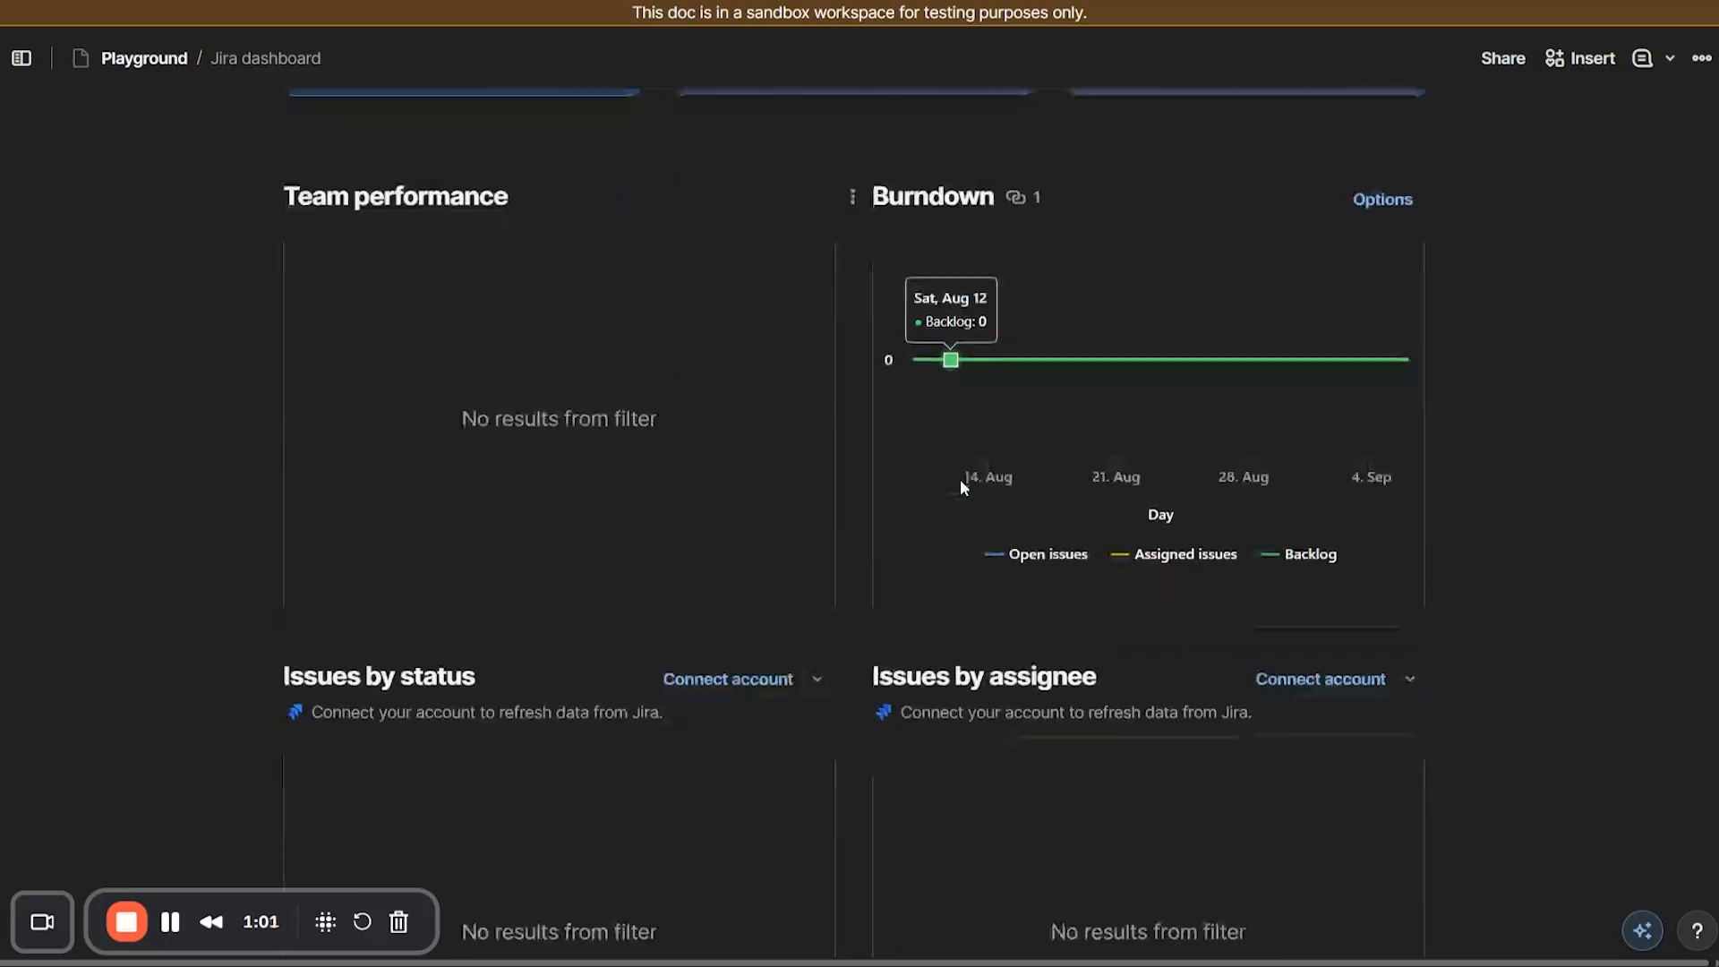
scroll(960, 487, "down", 4)
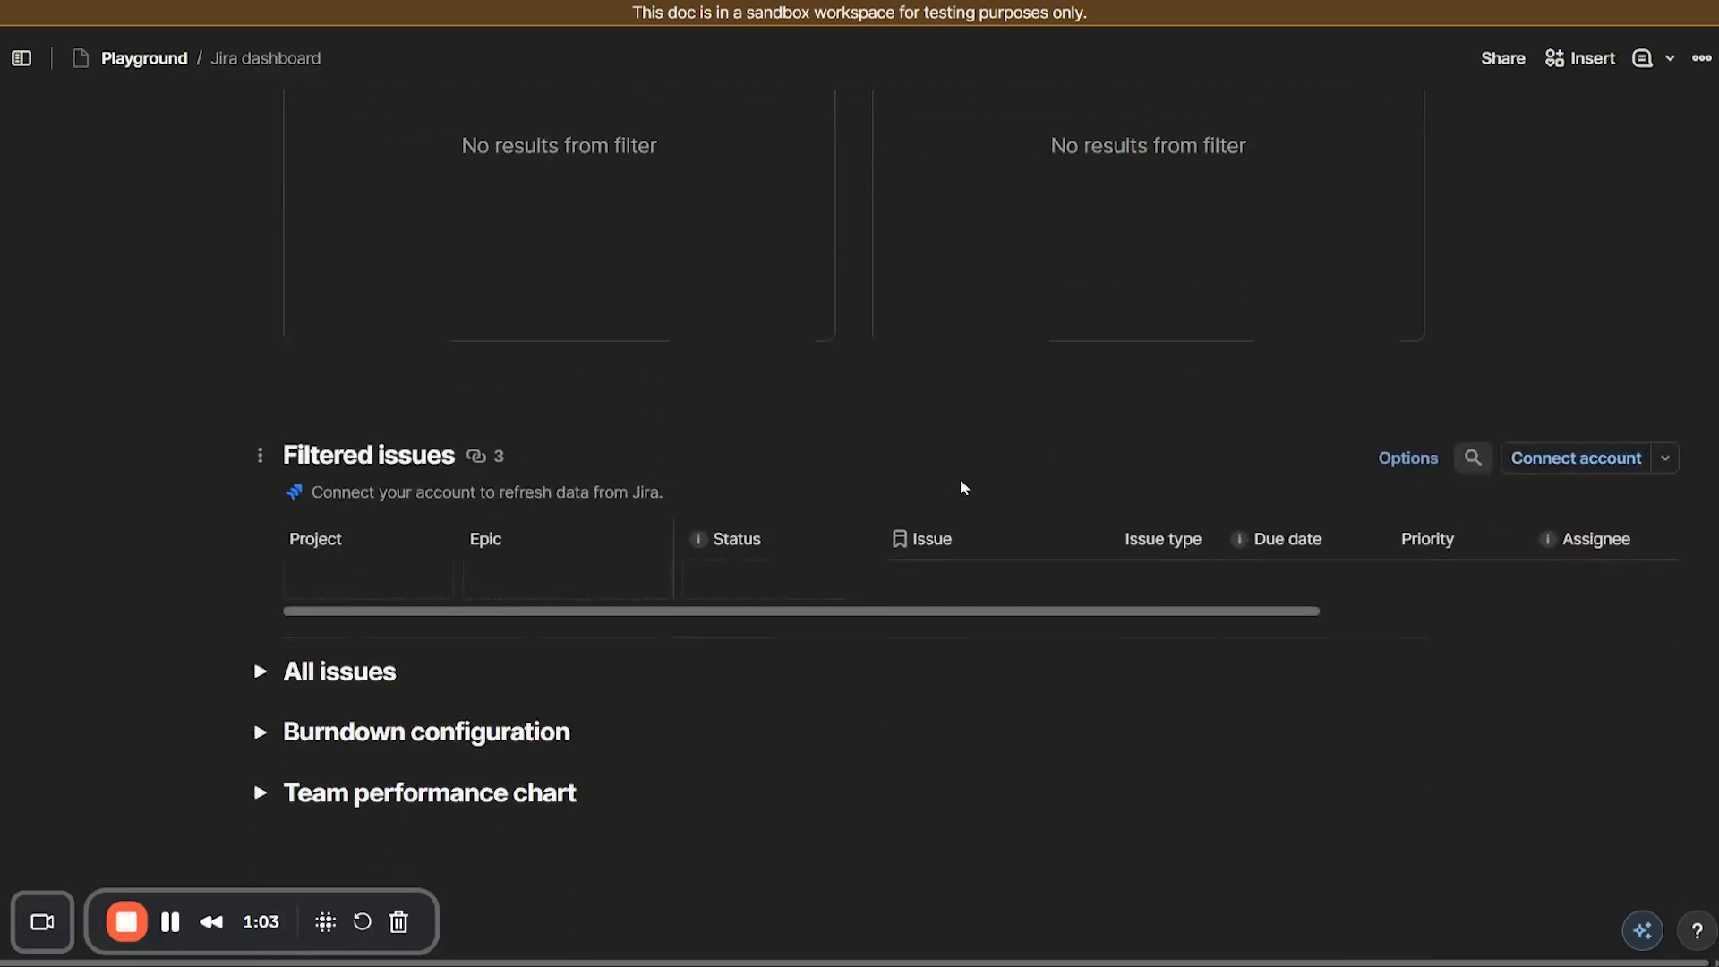
left_click(260, 558)
scroll(1385, 453, "down", 4)
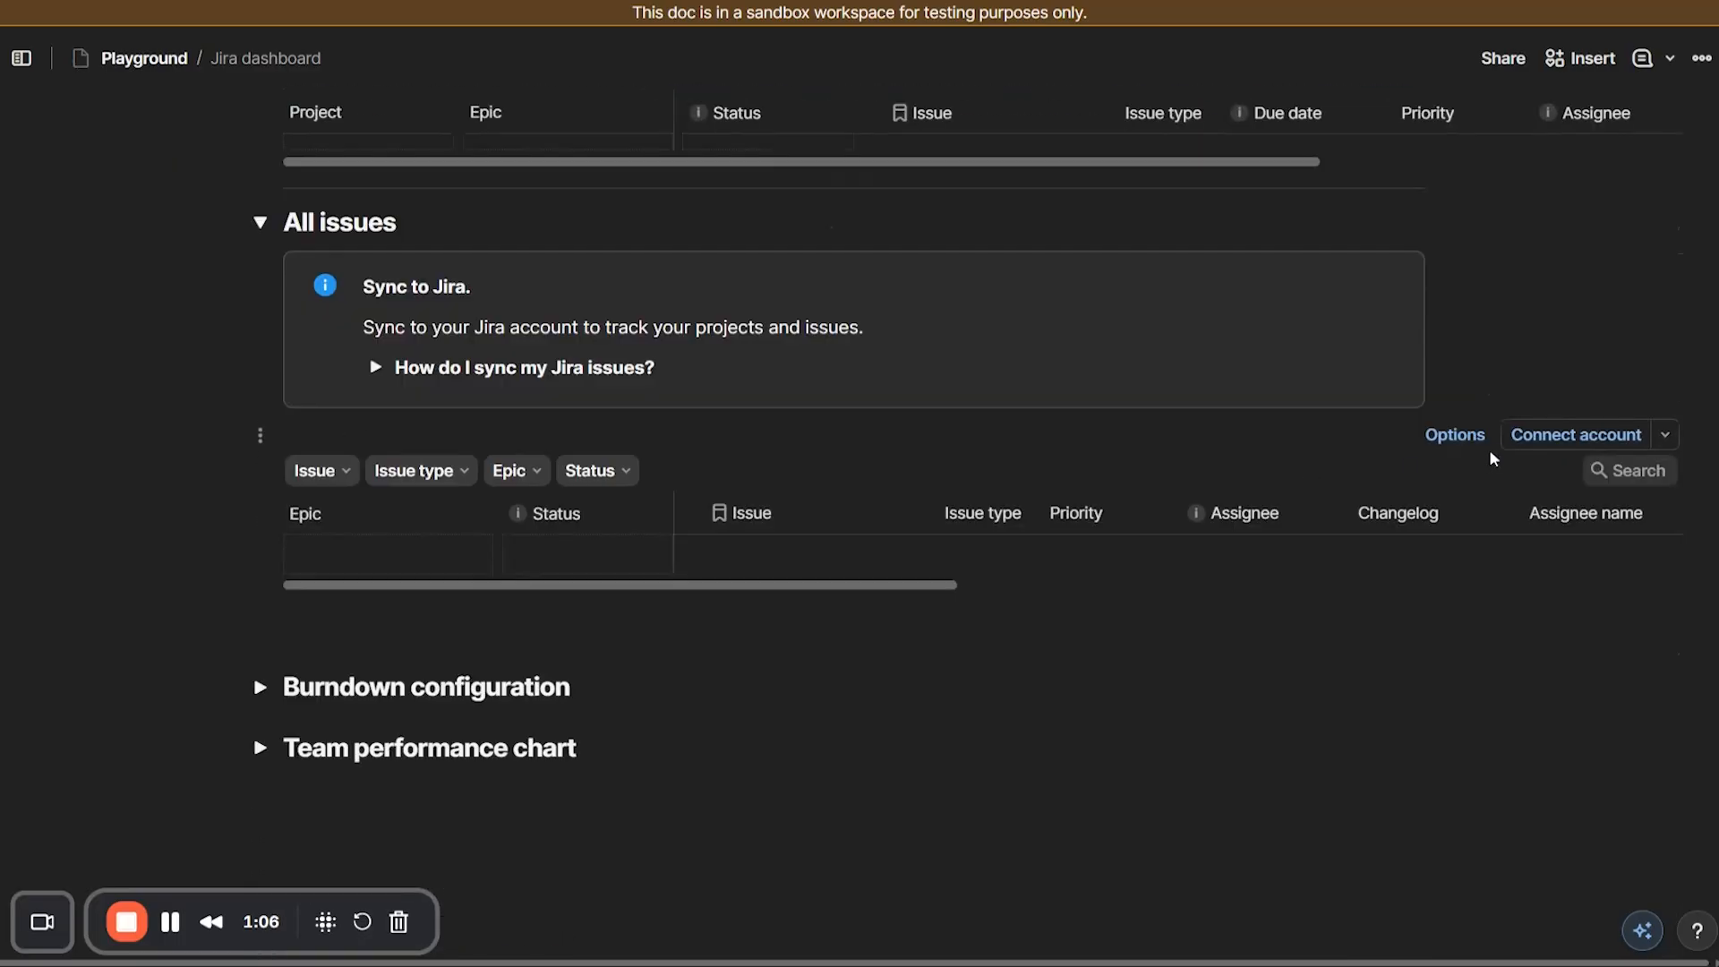
Step: Connect the available Jira site to the All issues table and open the connection's settings
left_click(1552, 438)
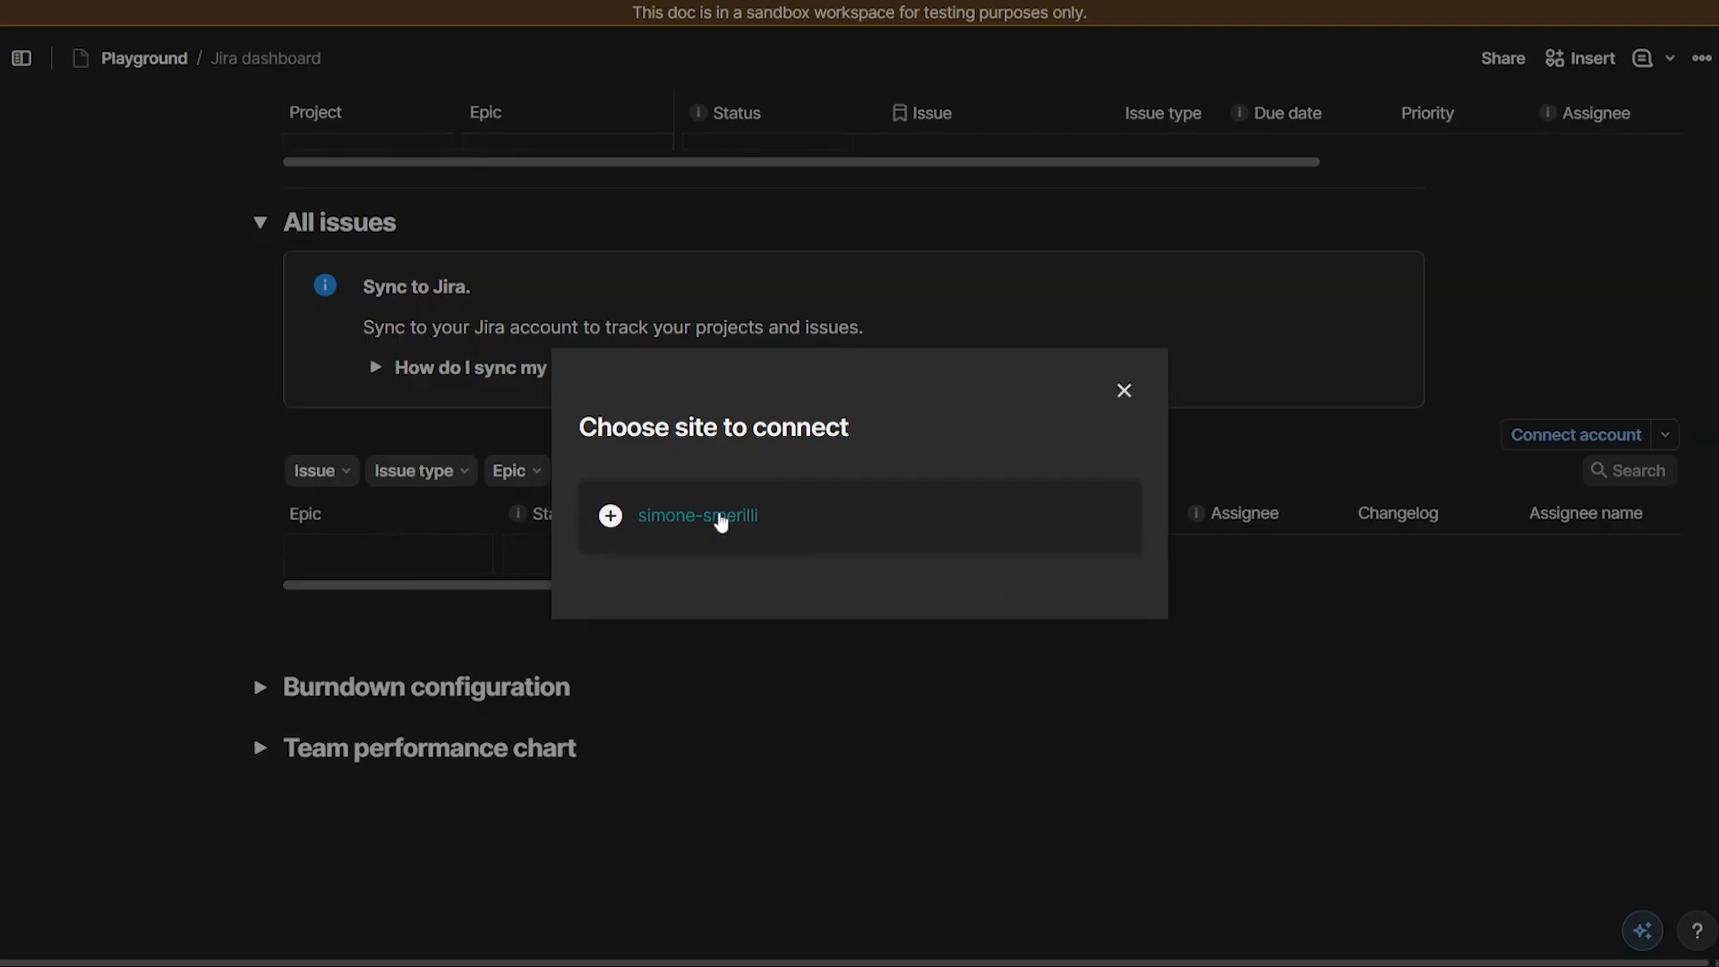
left_click(721, 517)
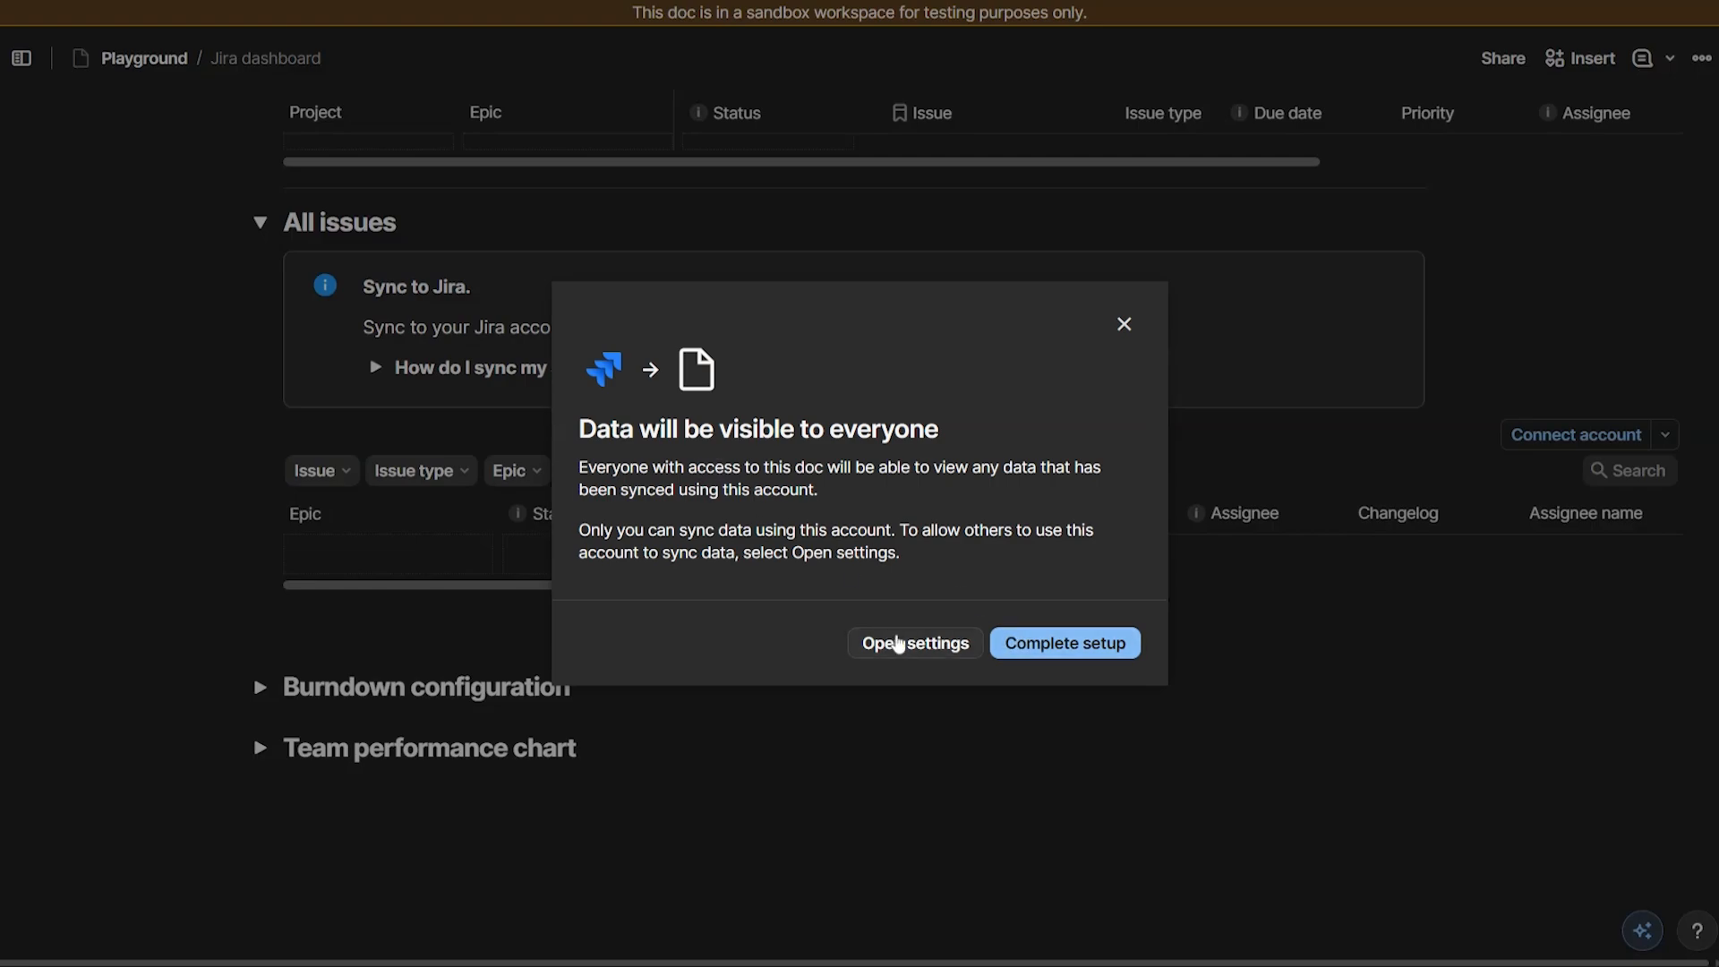
left_click(898, 644)
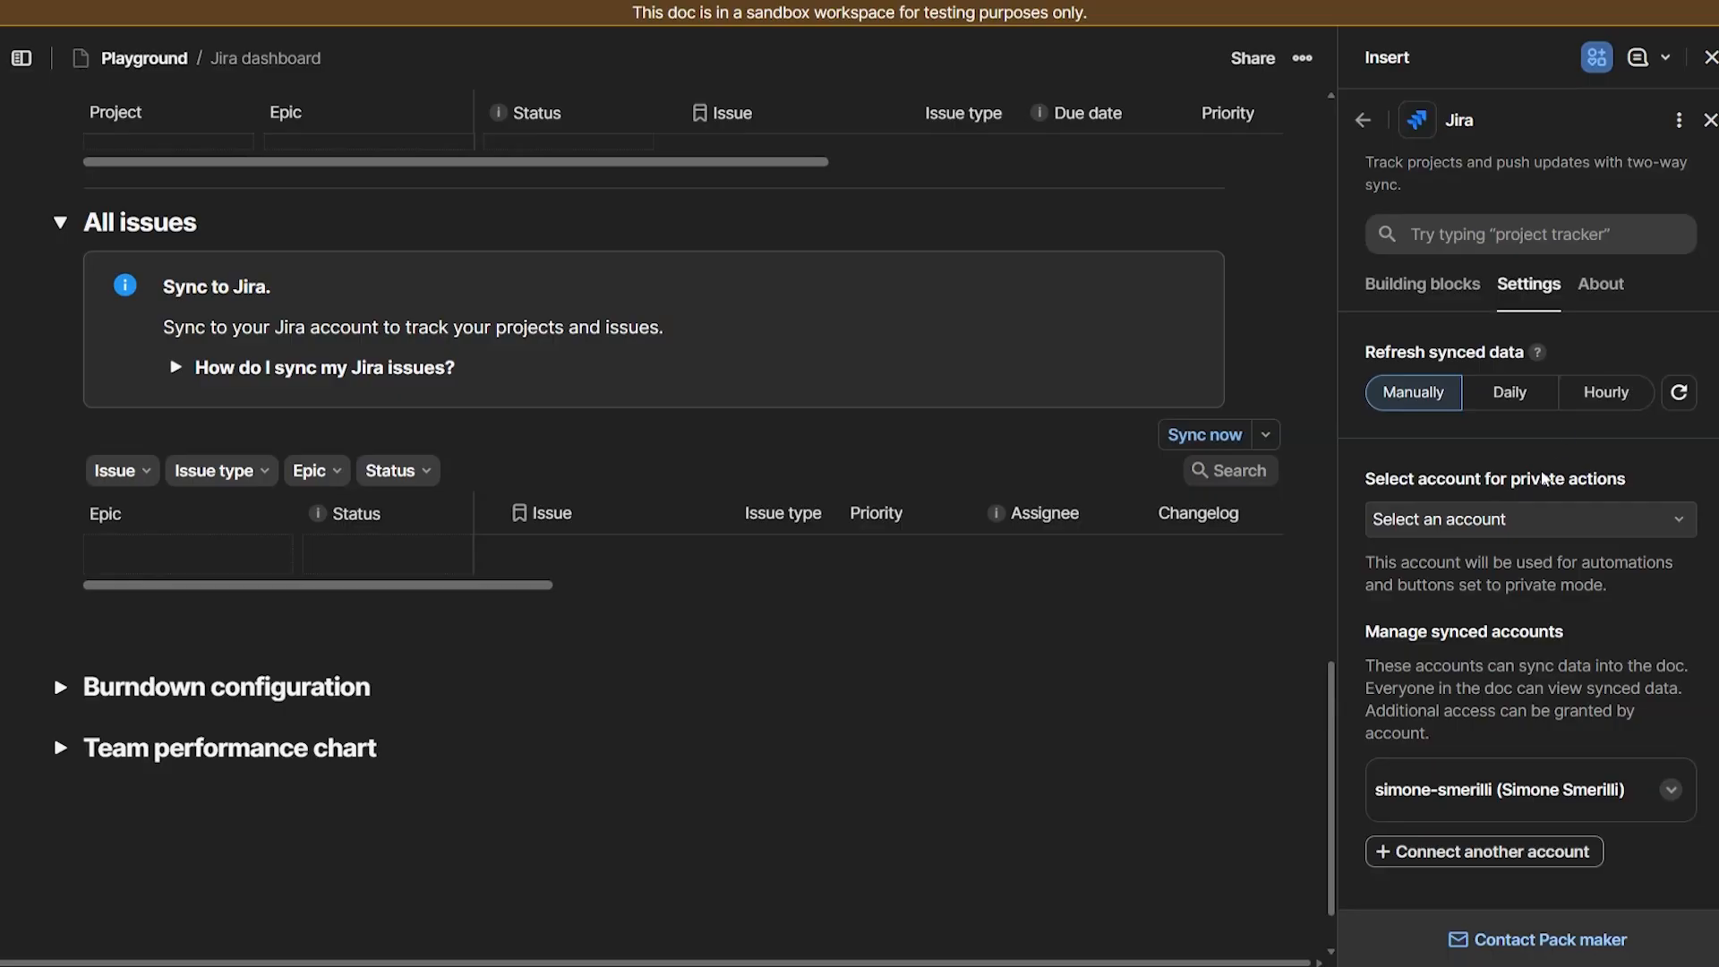
Step: Choose the connected Jira account as the account for private actions
left_click(1531, 519)
left_click(1518, 561)
left_click(1681, 479)
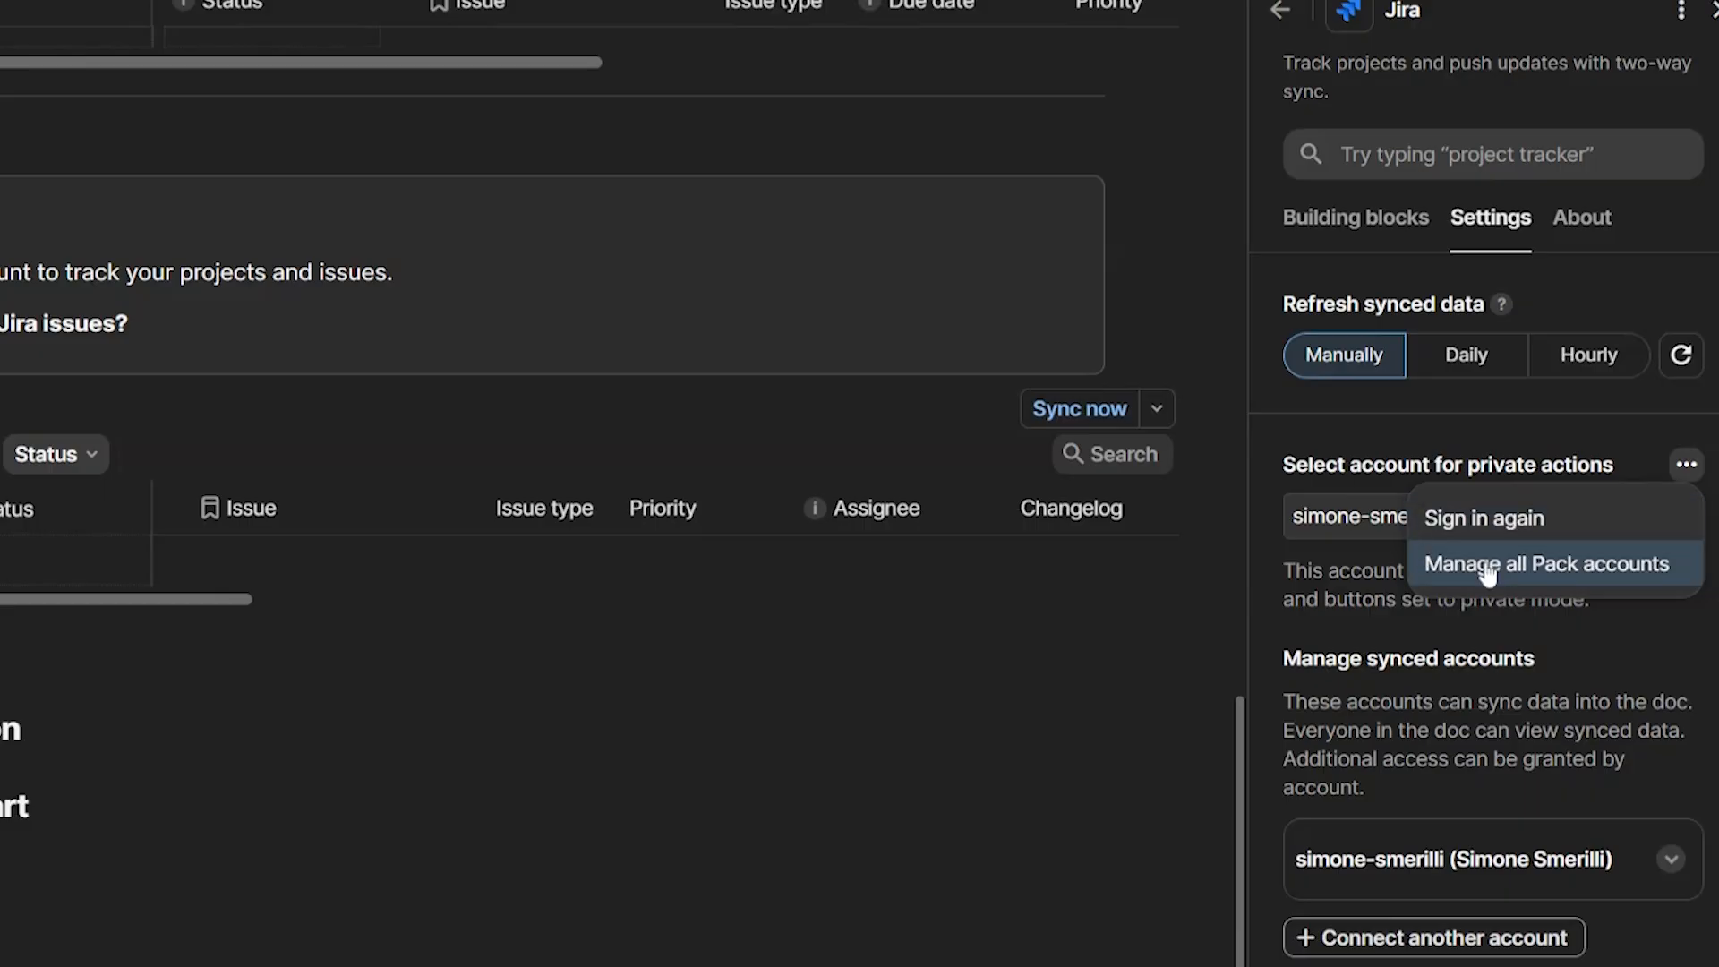
left_click(1486, 521)
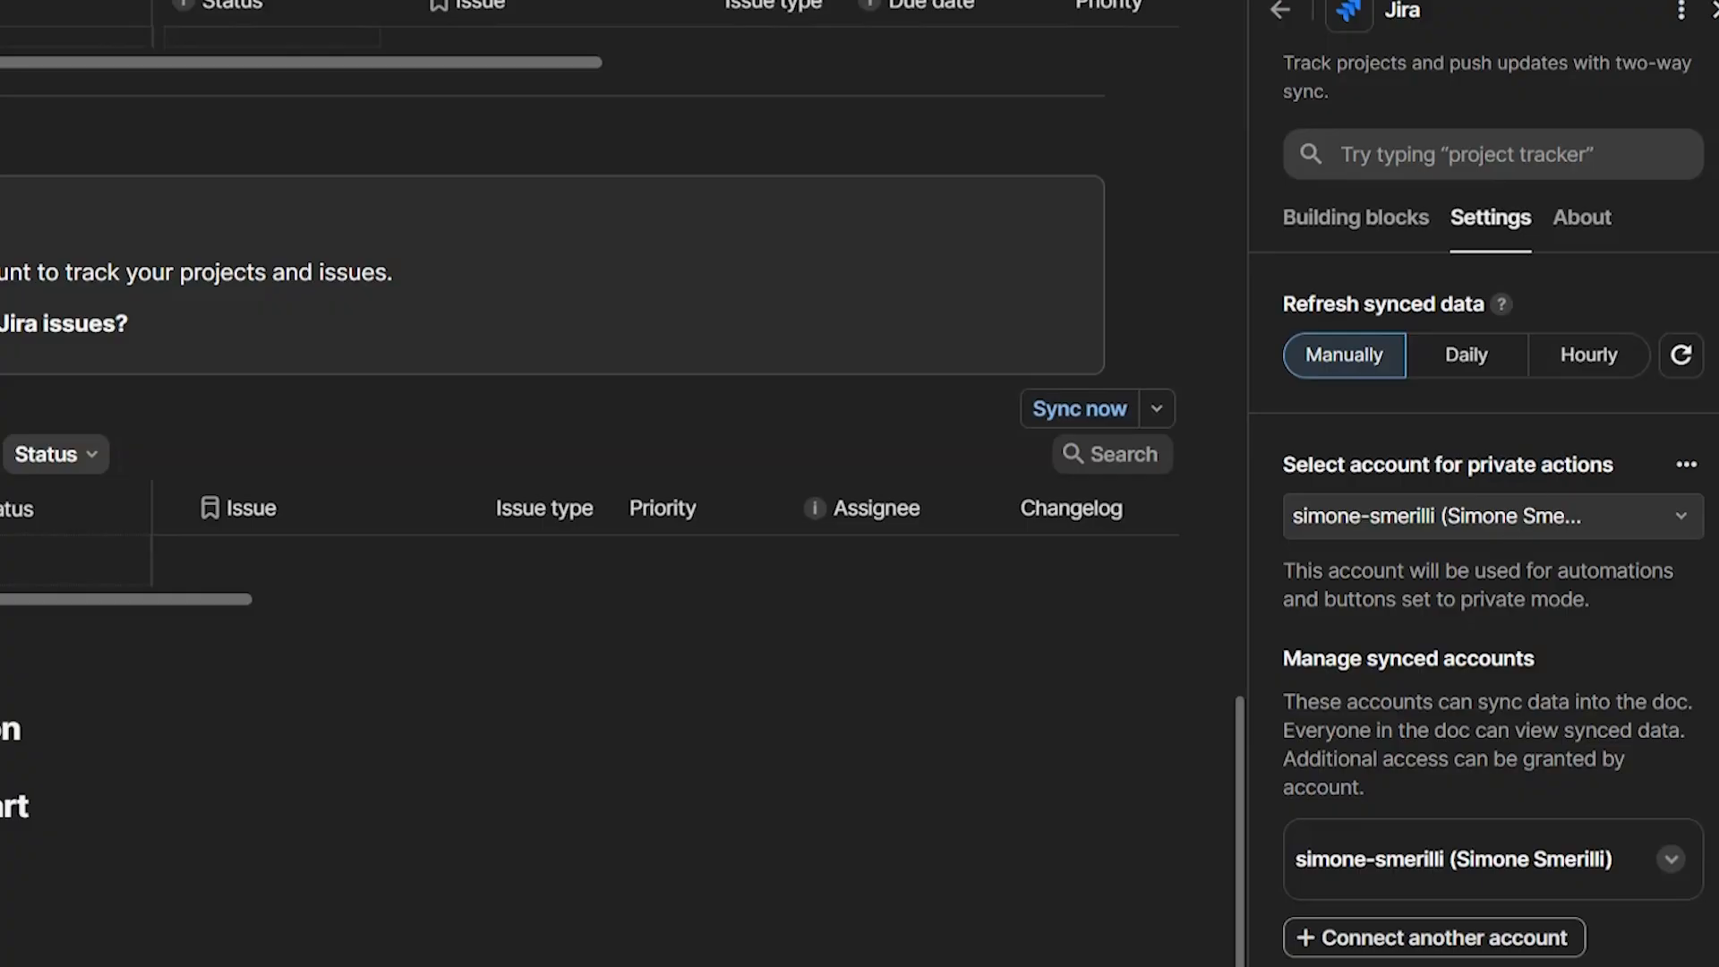
Step: Review the doc editor permissions and management options of the synced Jira account
left_click(1670, 860)
scroll(1612, 683, "down", 2)
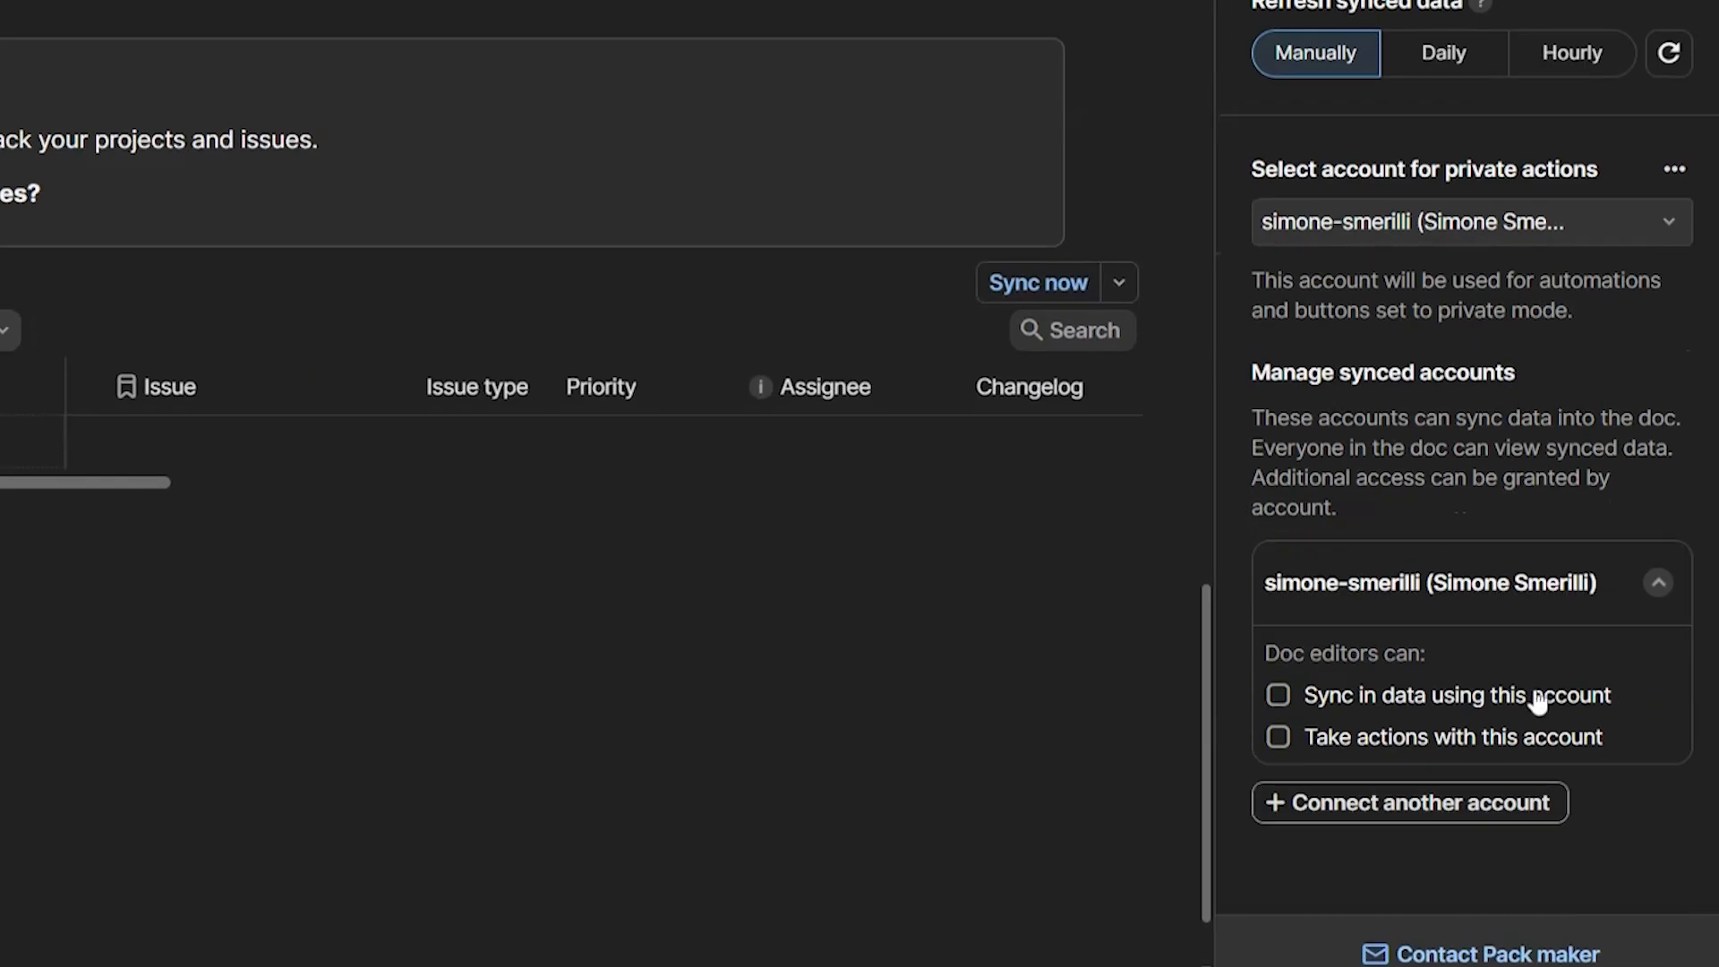
left_click(1617, 597)
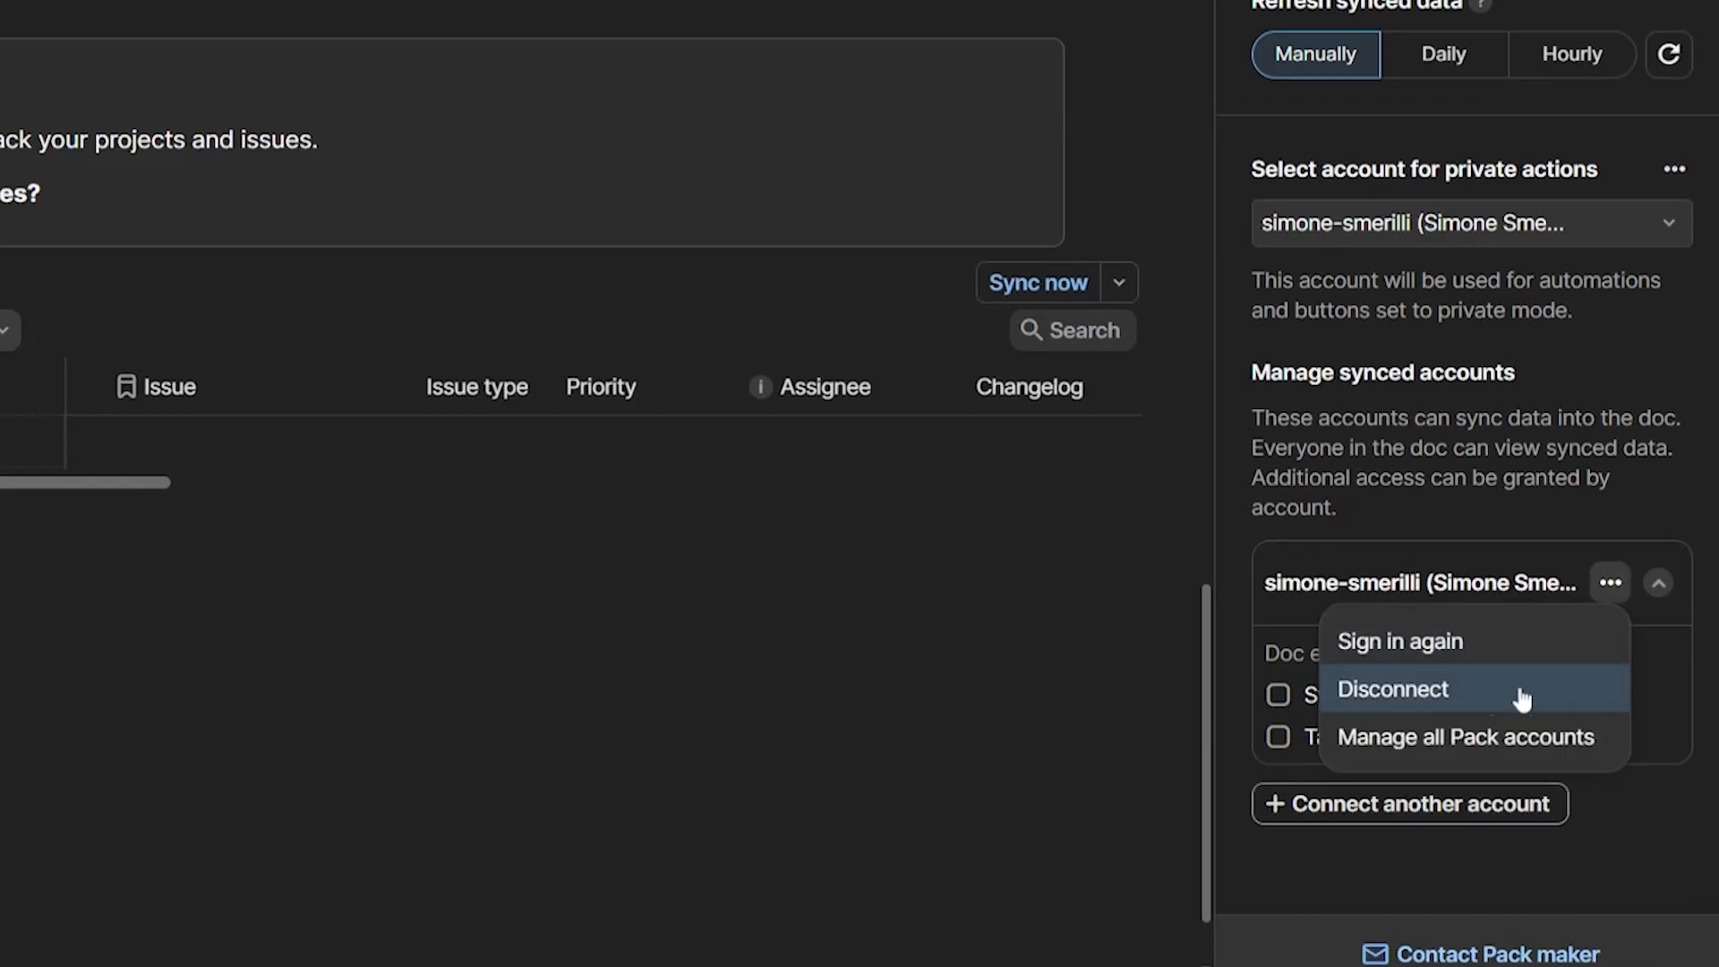
left_click(1508, 587)
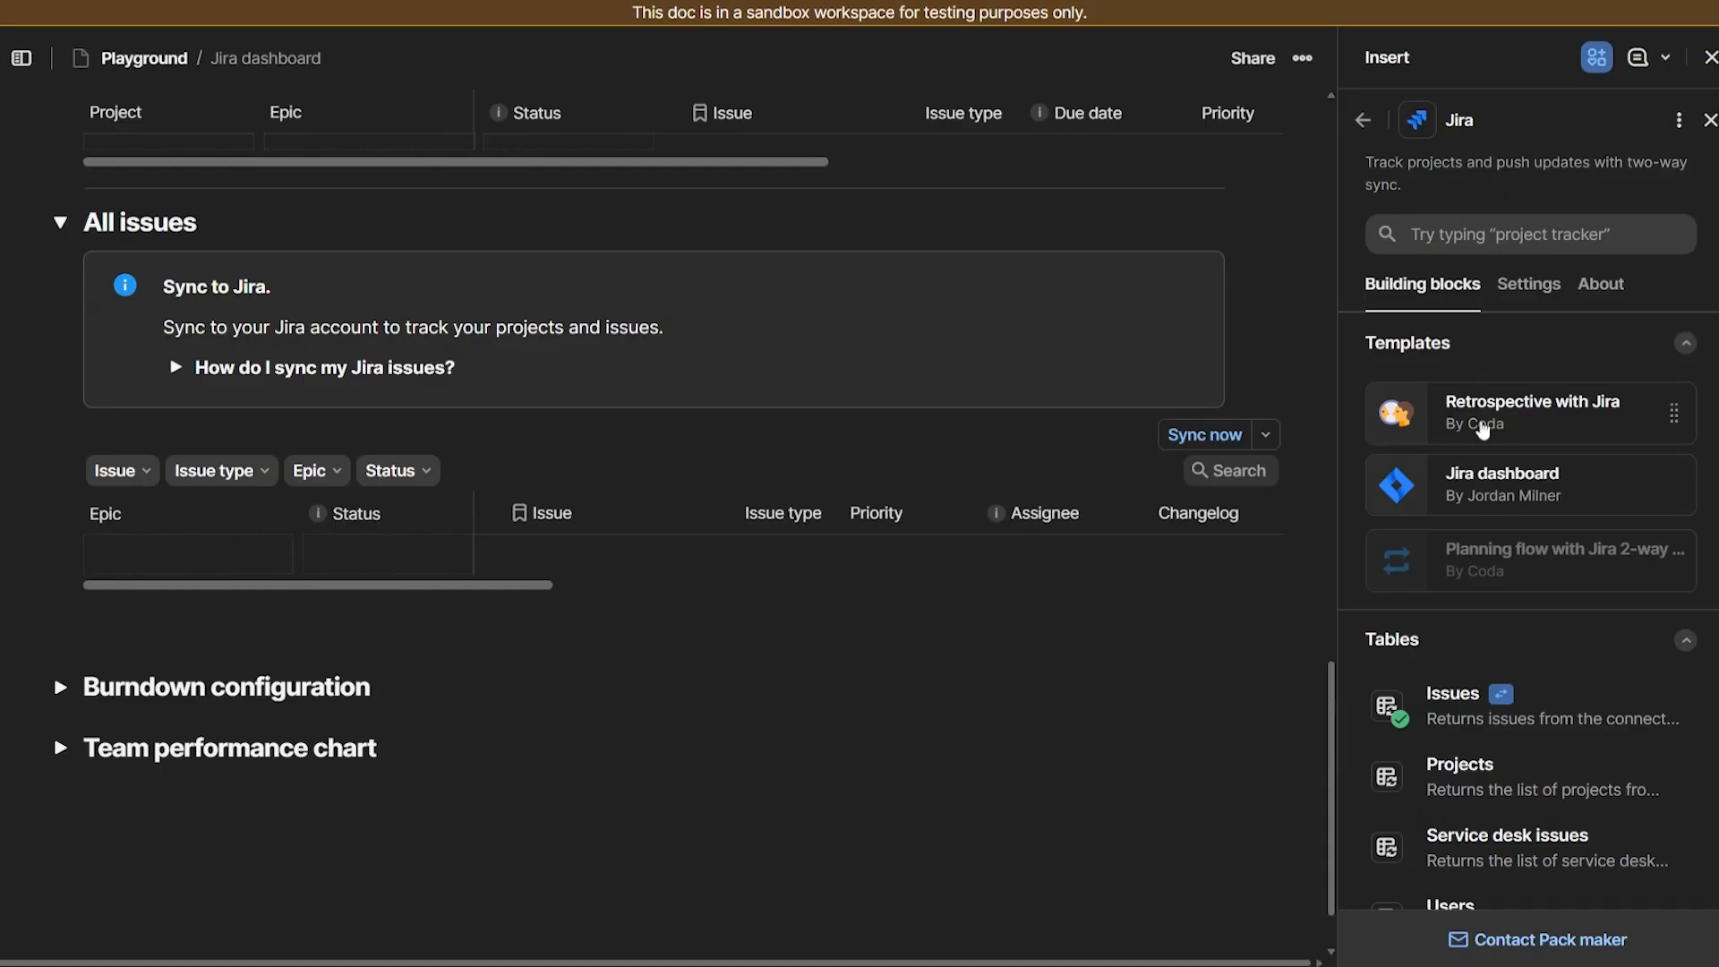
Step: Look through the Jira Pack's templates, tables, buttons, cards, formulas and columns, and close the Pack settings
scroll(1495, 669, "down", 6)
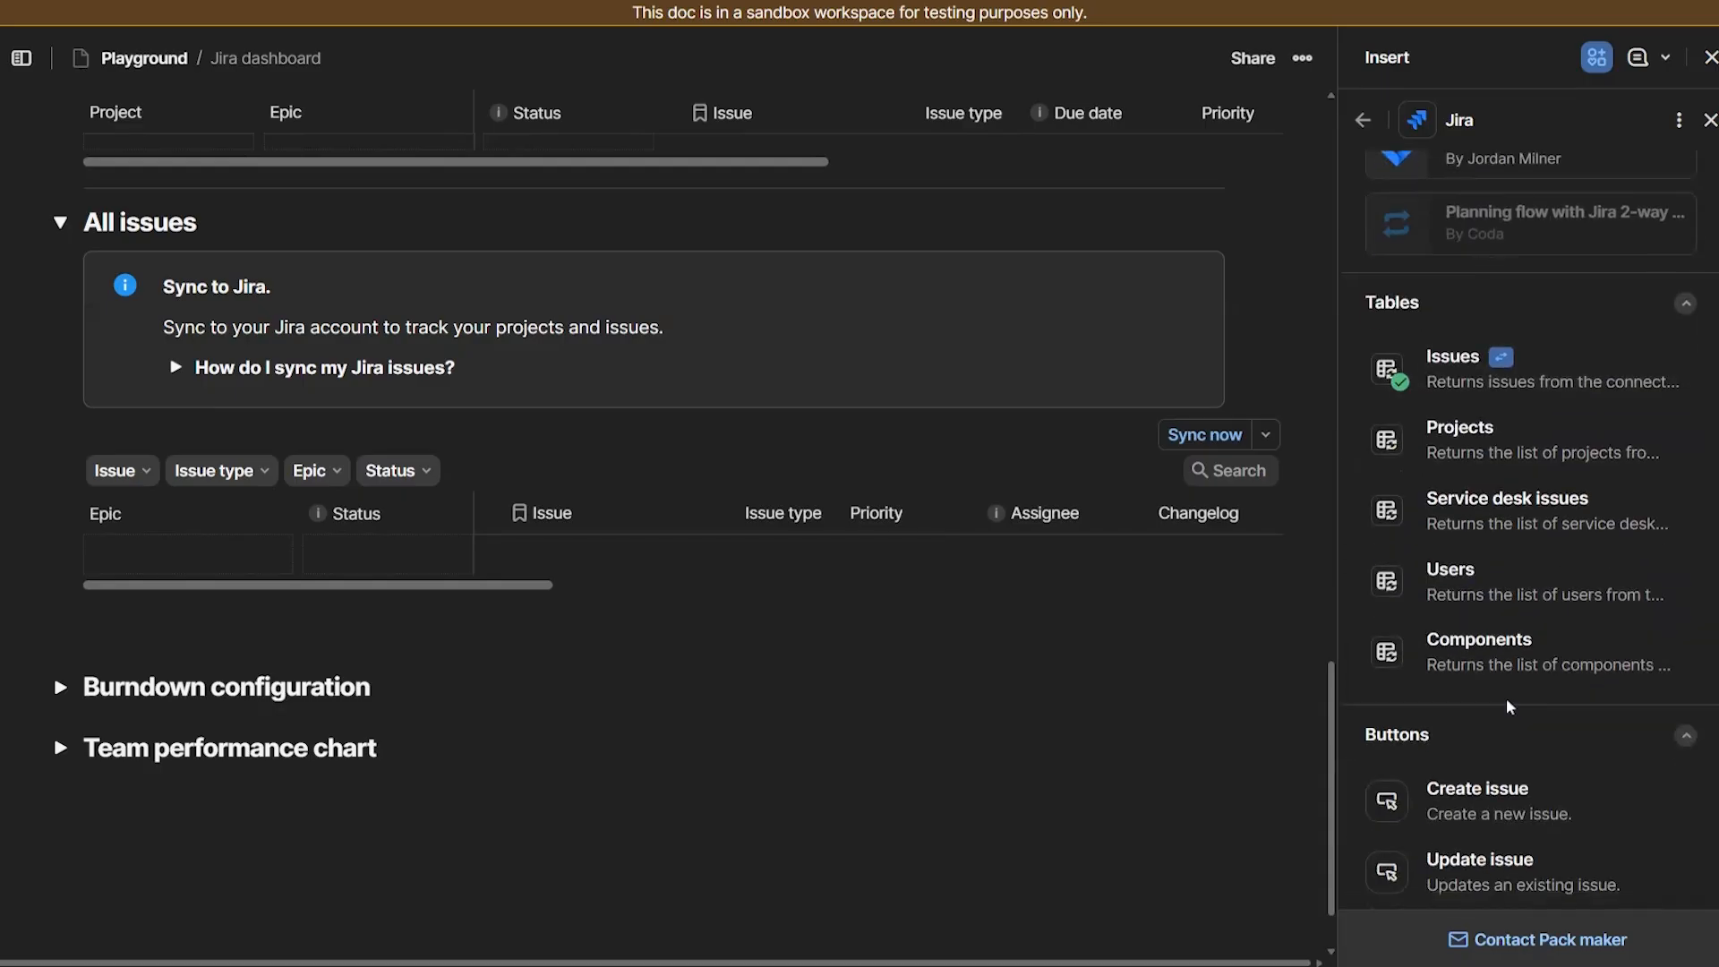
scroll(1504, 697, "down", 4)
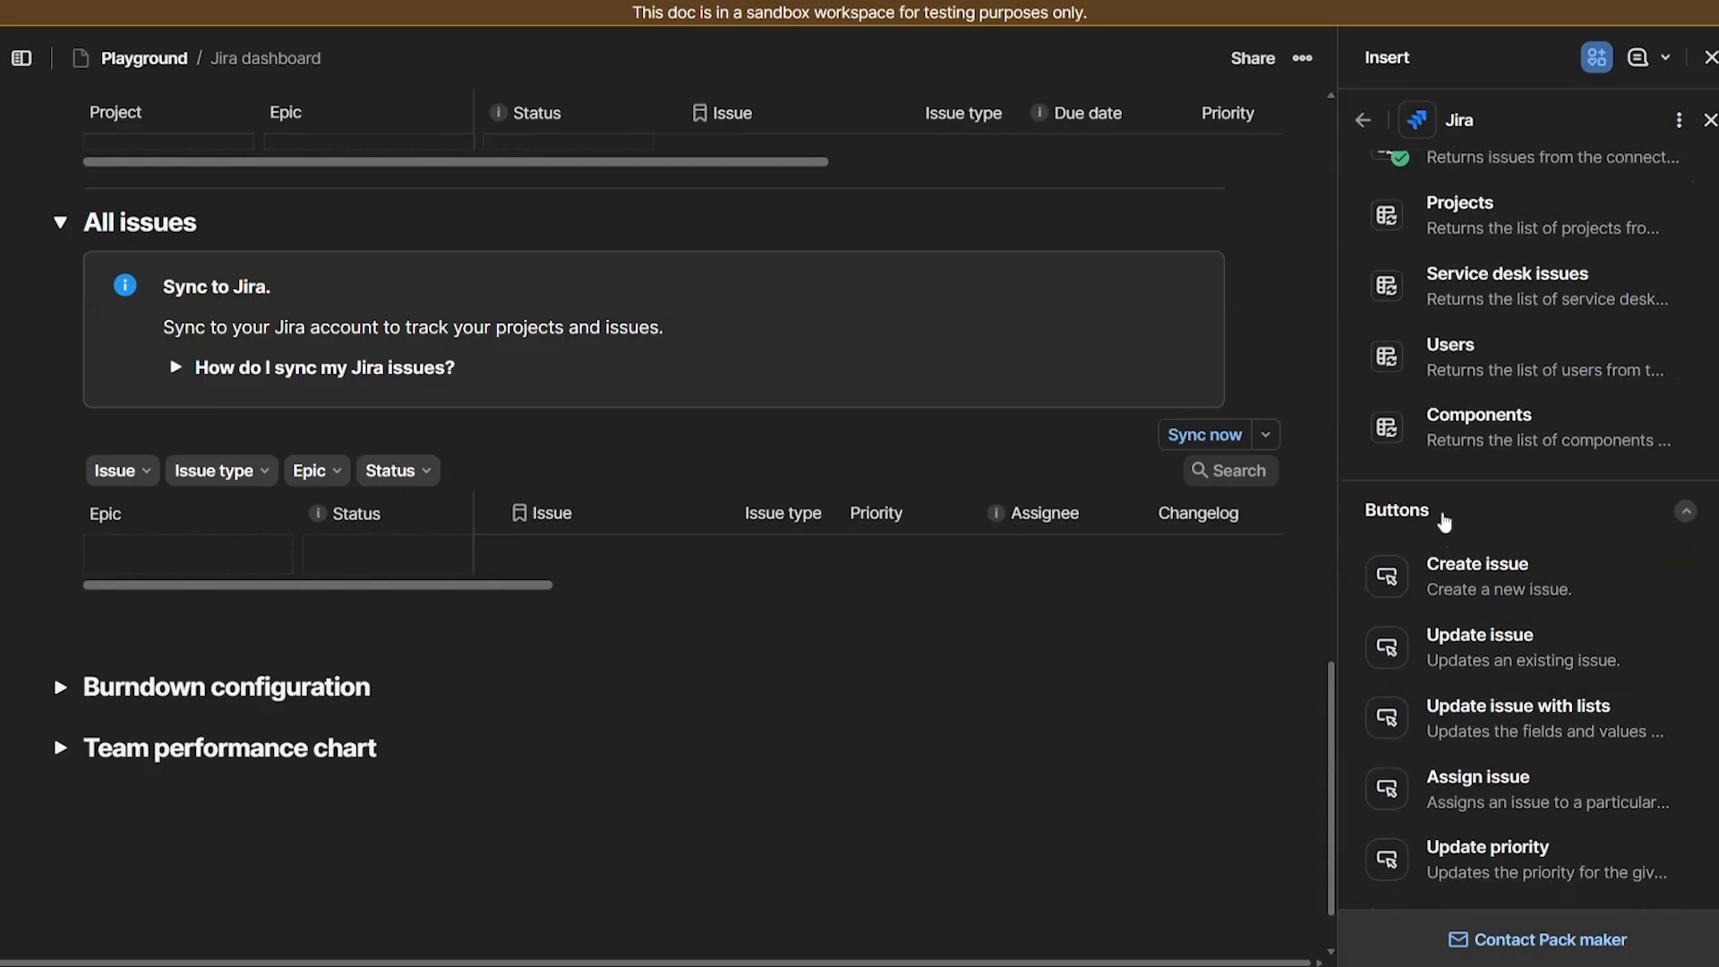
scroll(1452, 521, "down", 3)
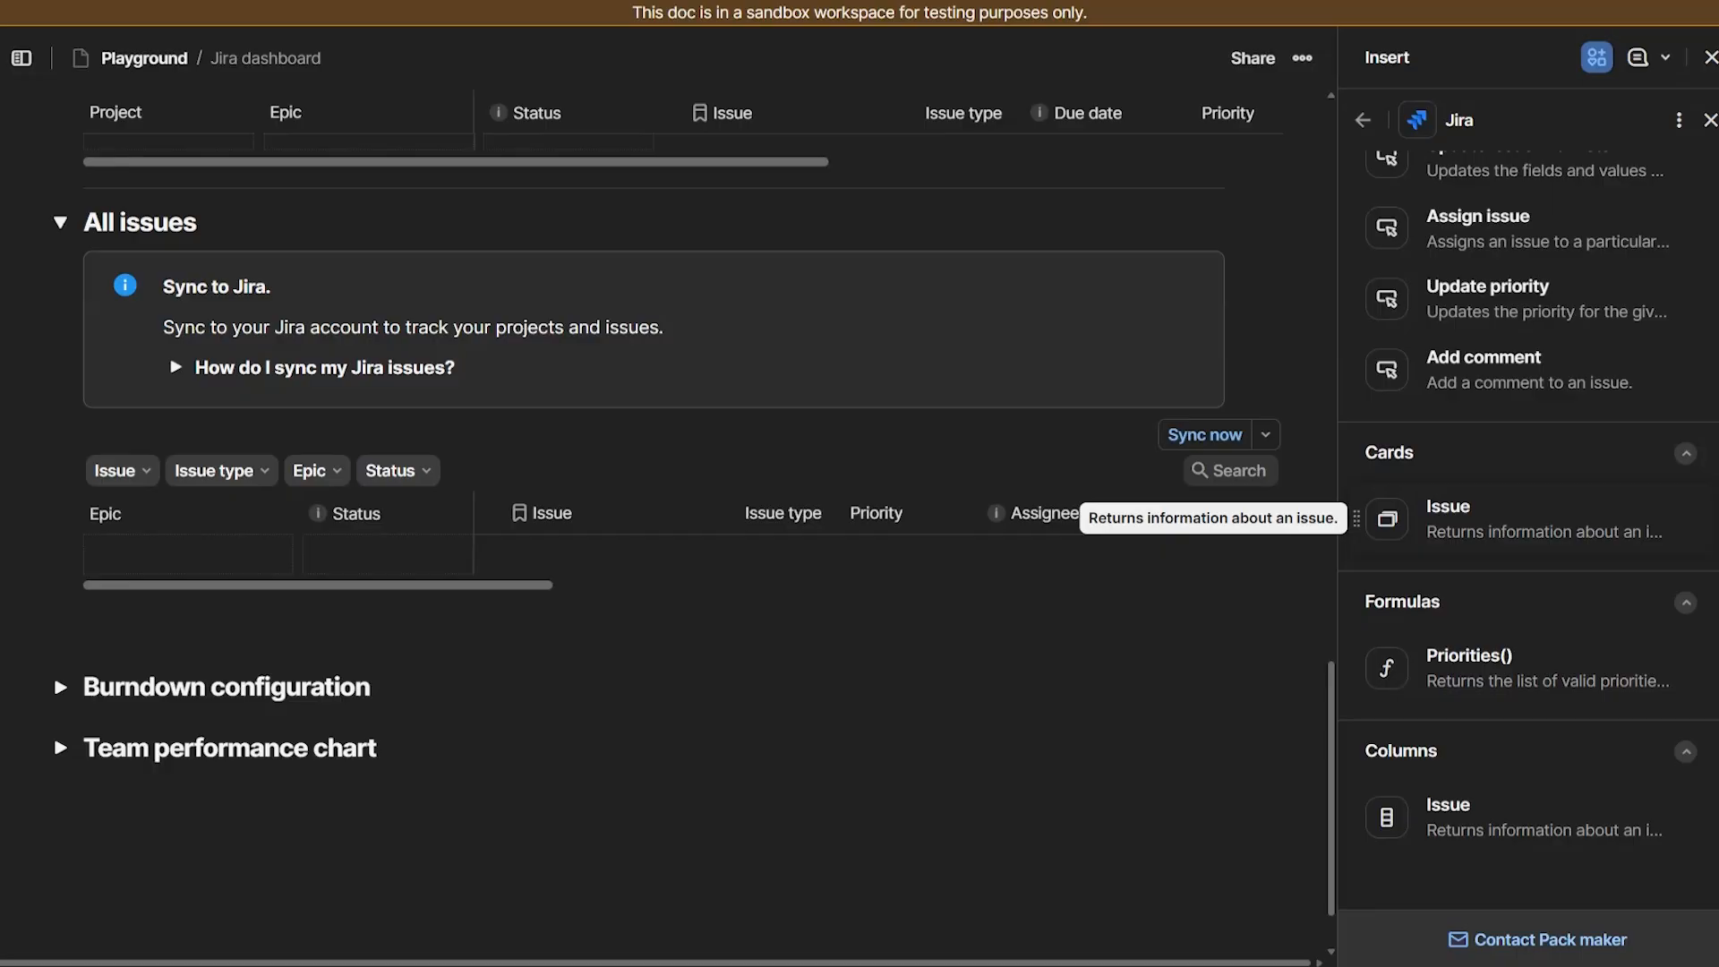
scroll(1432, 519, "up", 10)
left_click(1363, 119)
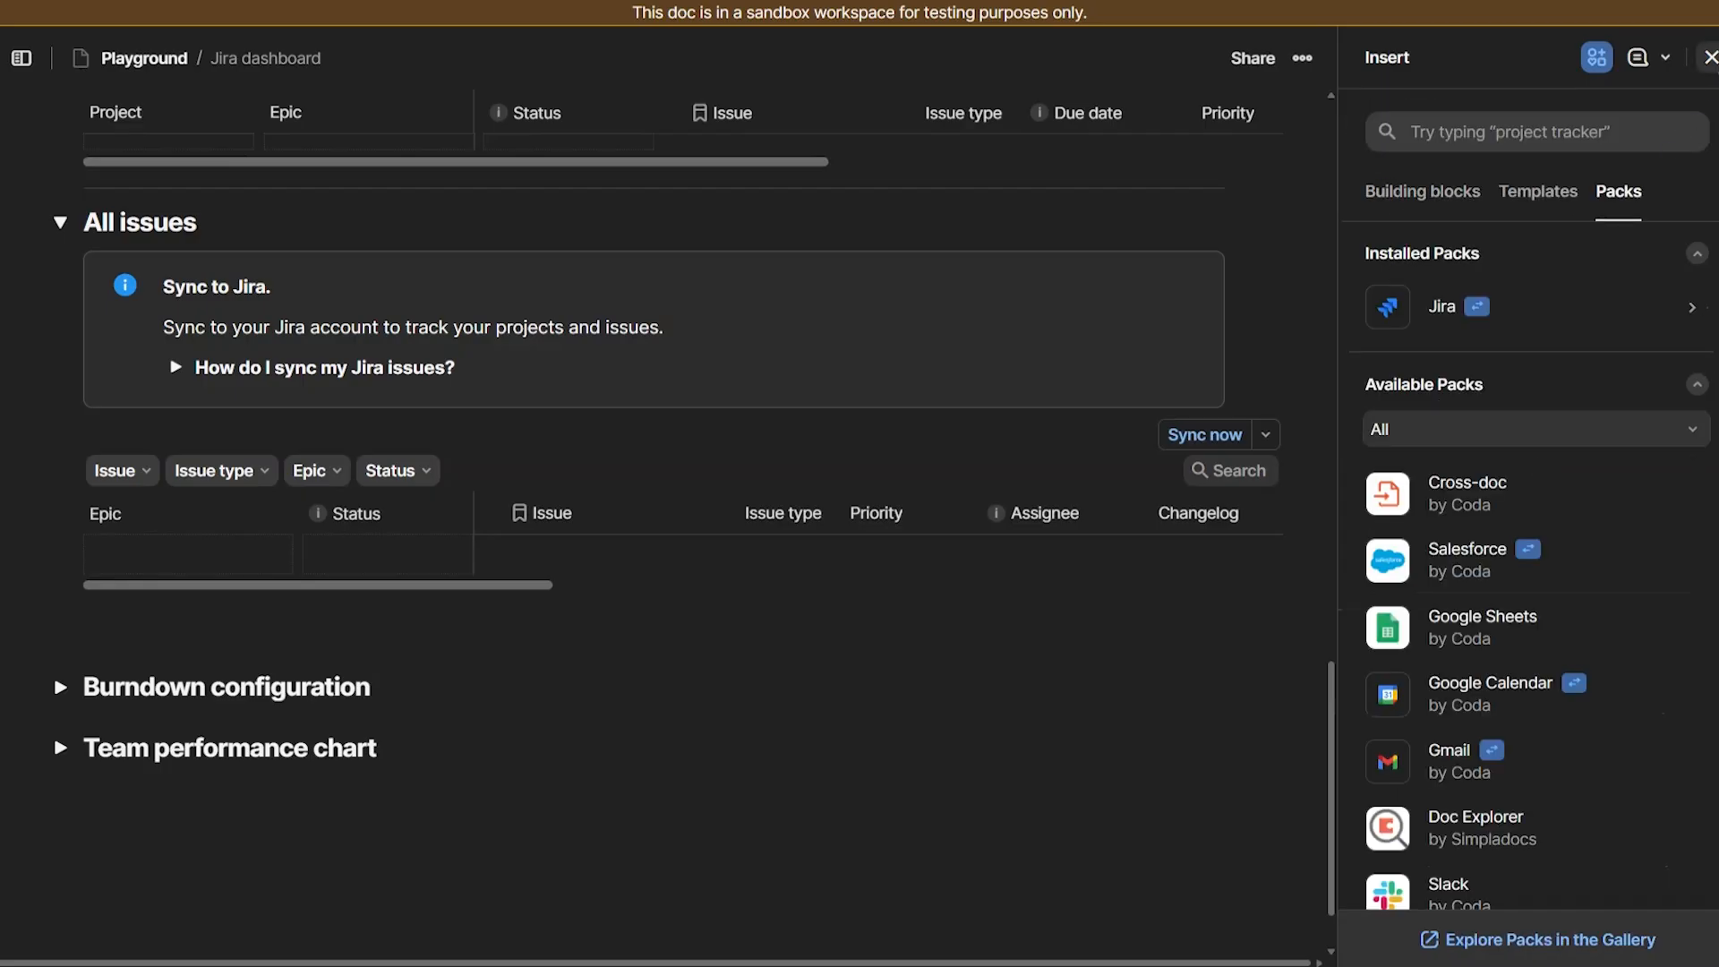
left_click(1710, 58)
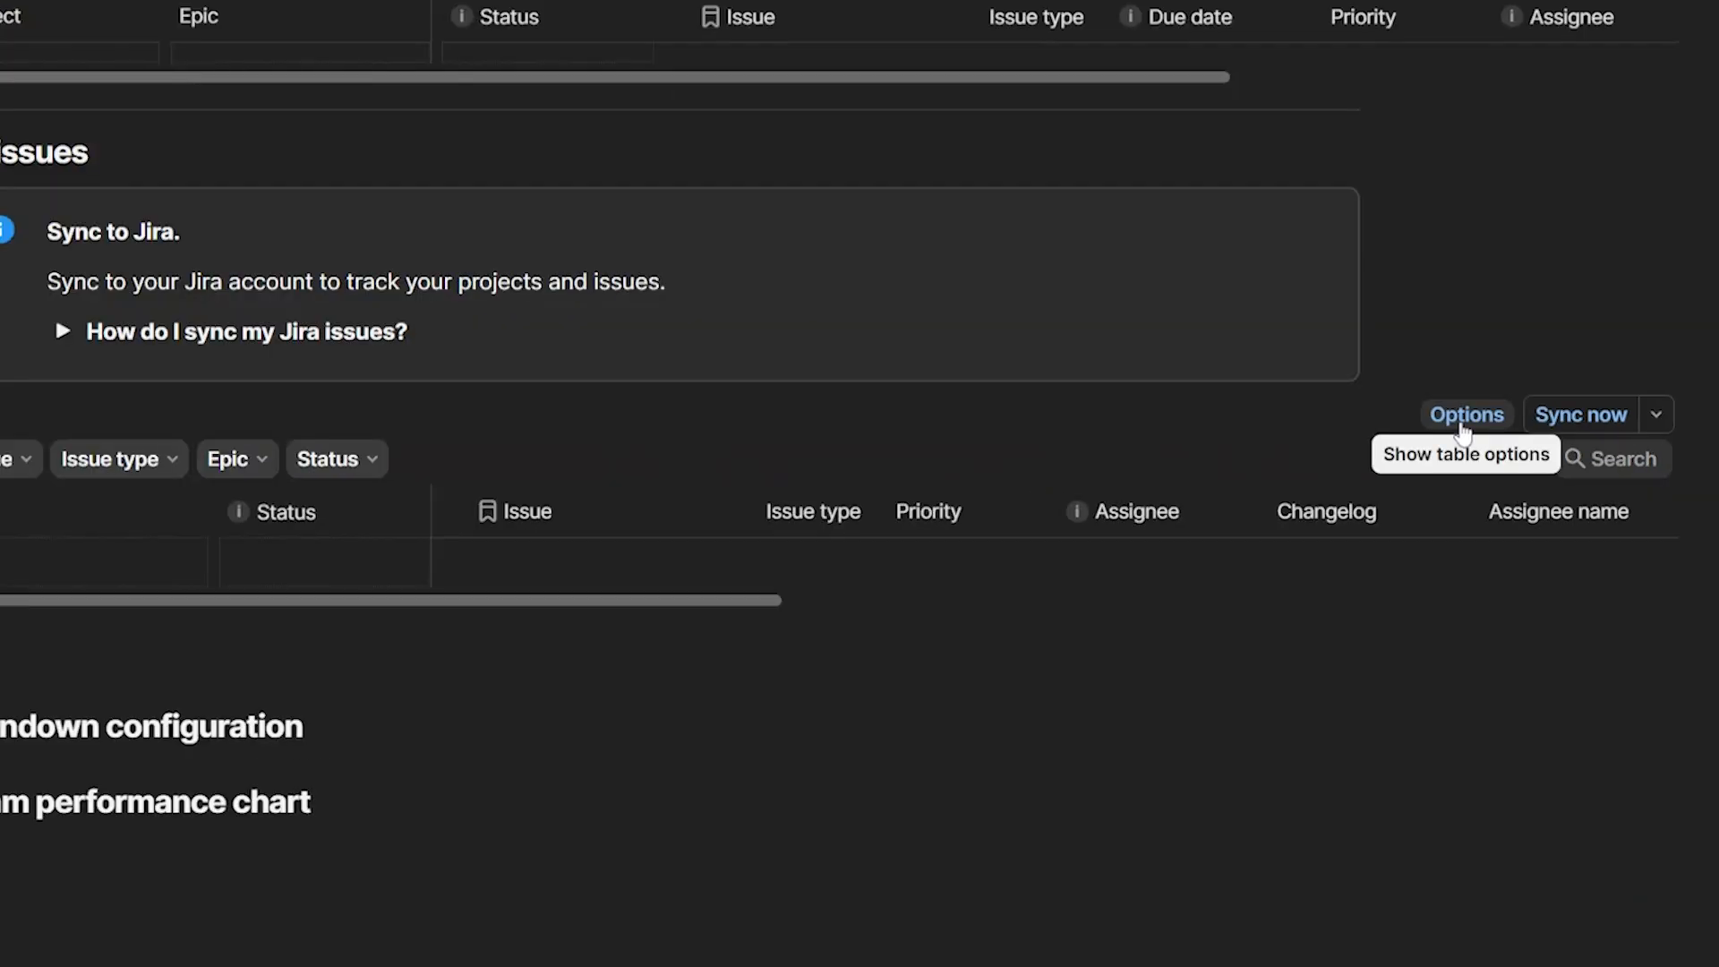
Step: Set the row height of the All issues table to 1 line
left_click(1463, 428)
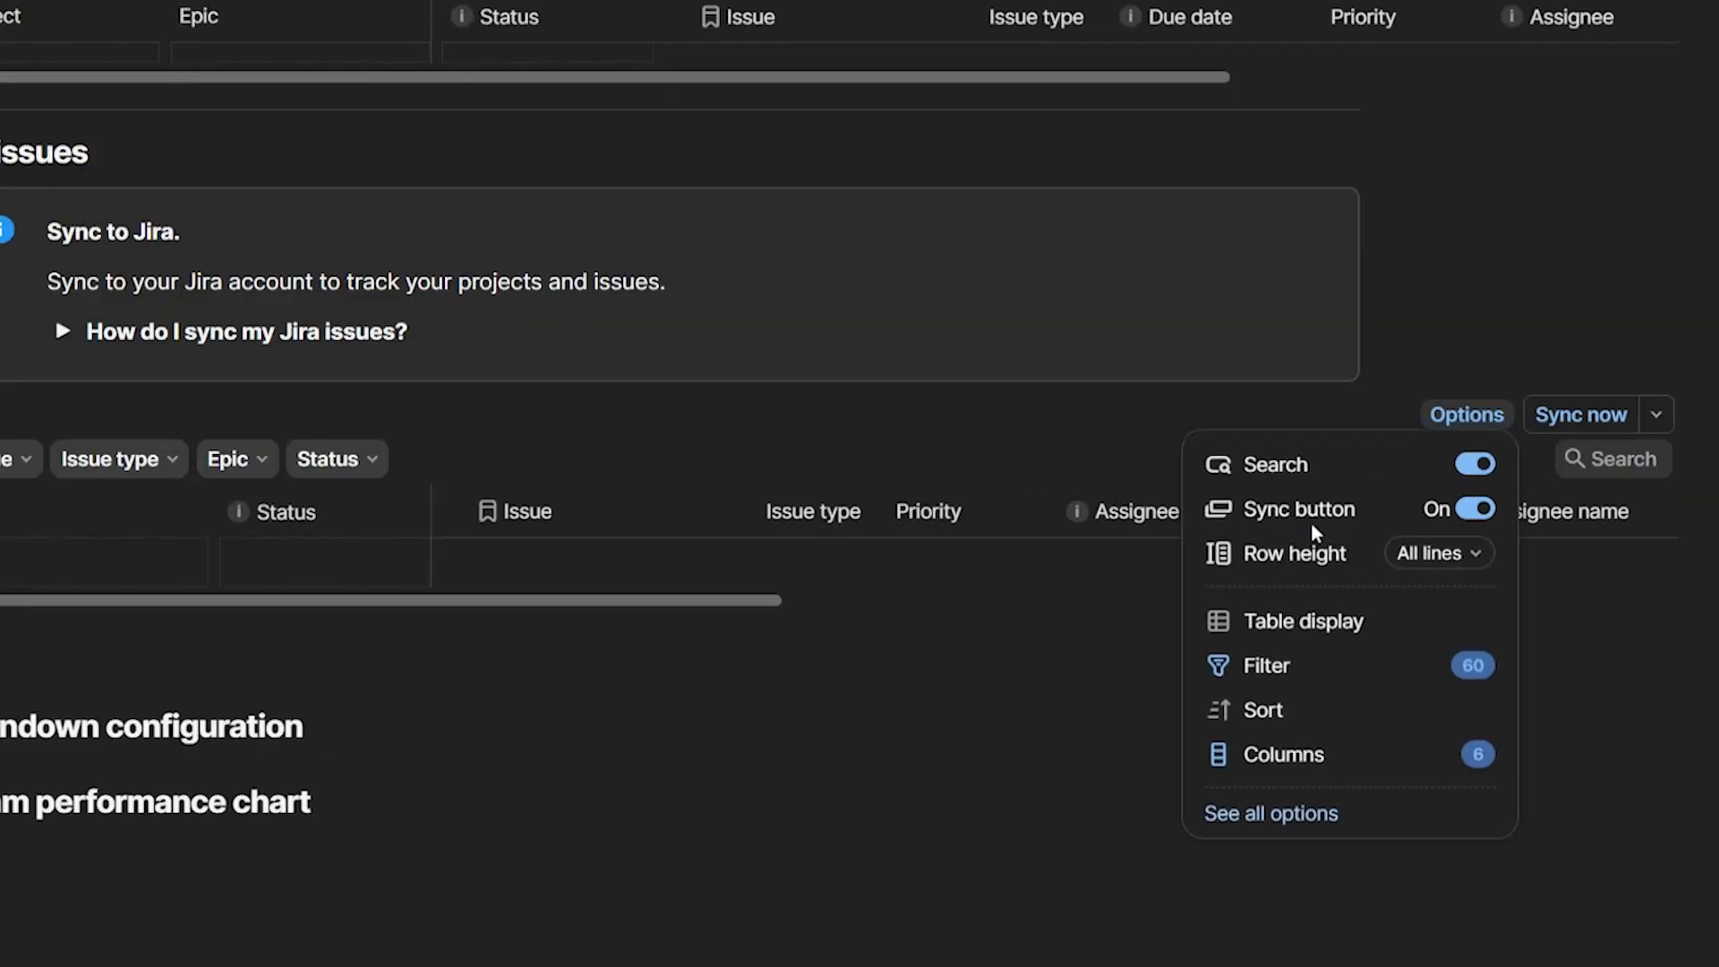
left_click(1401, 555)
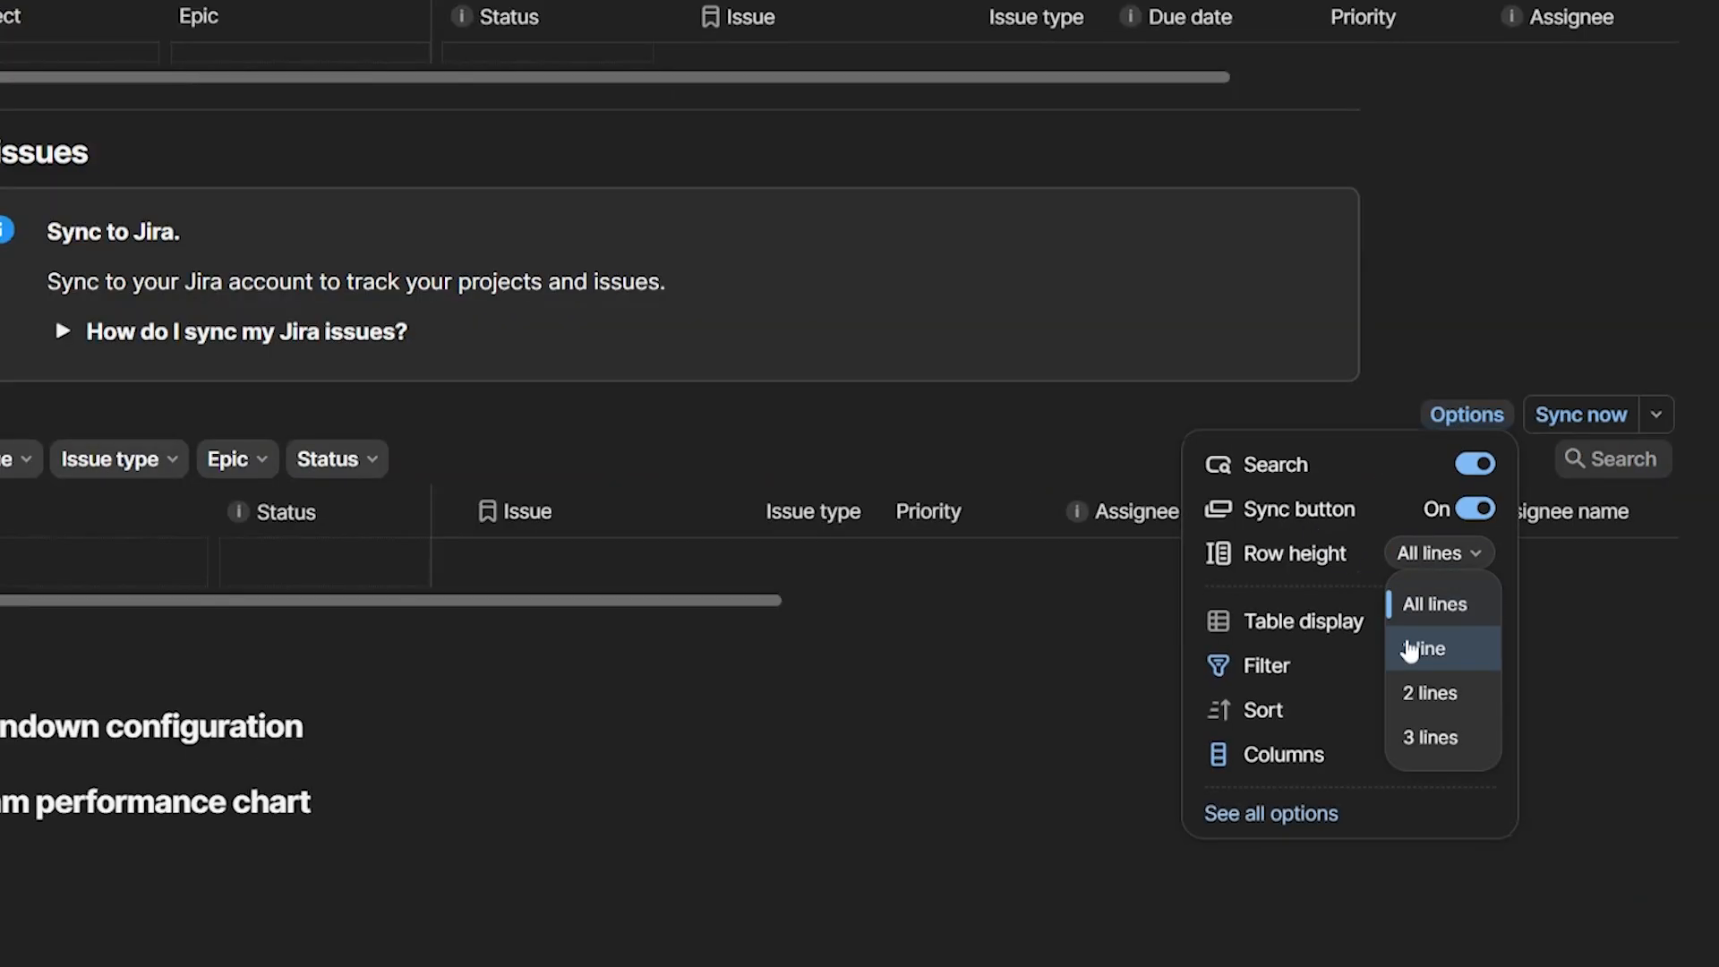
left_click(1421, 648)
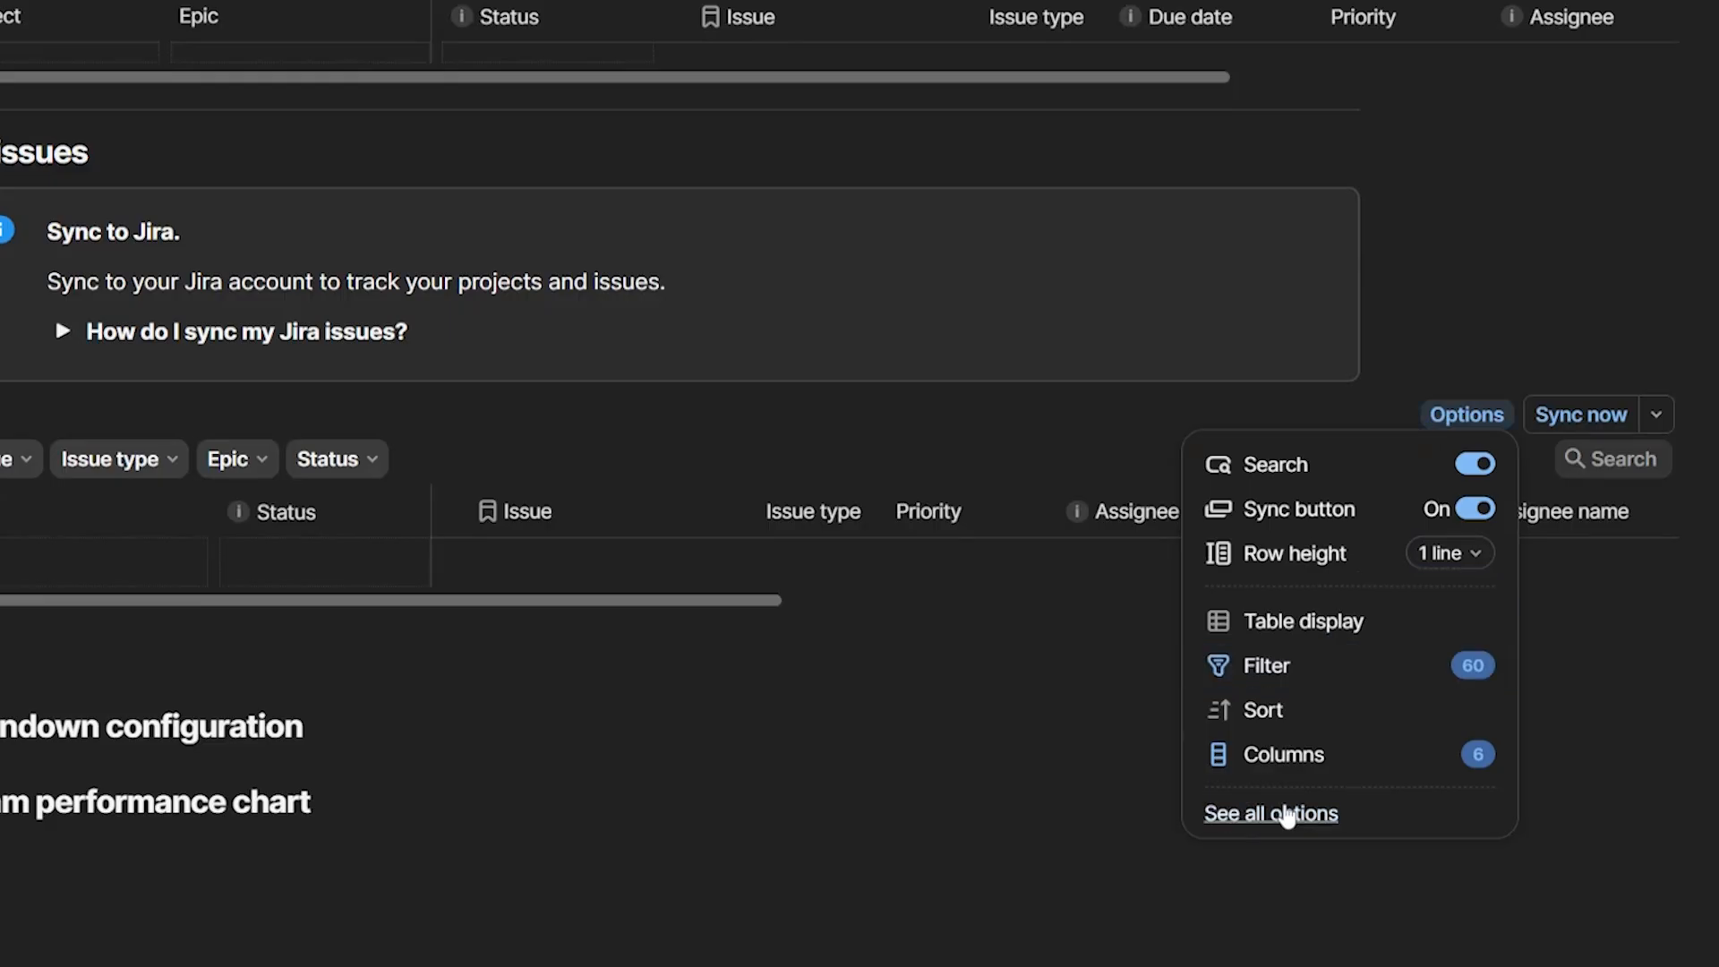
Step: Open the full Jira Issues table options and clear the Project name criterion from the first sync
left_click(1281, 813)
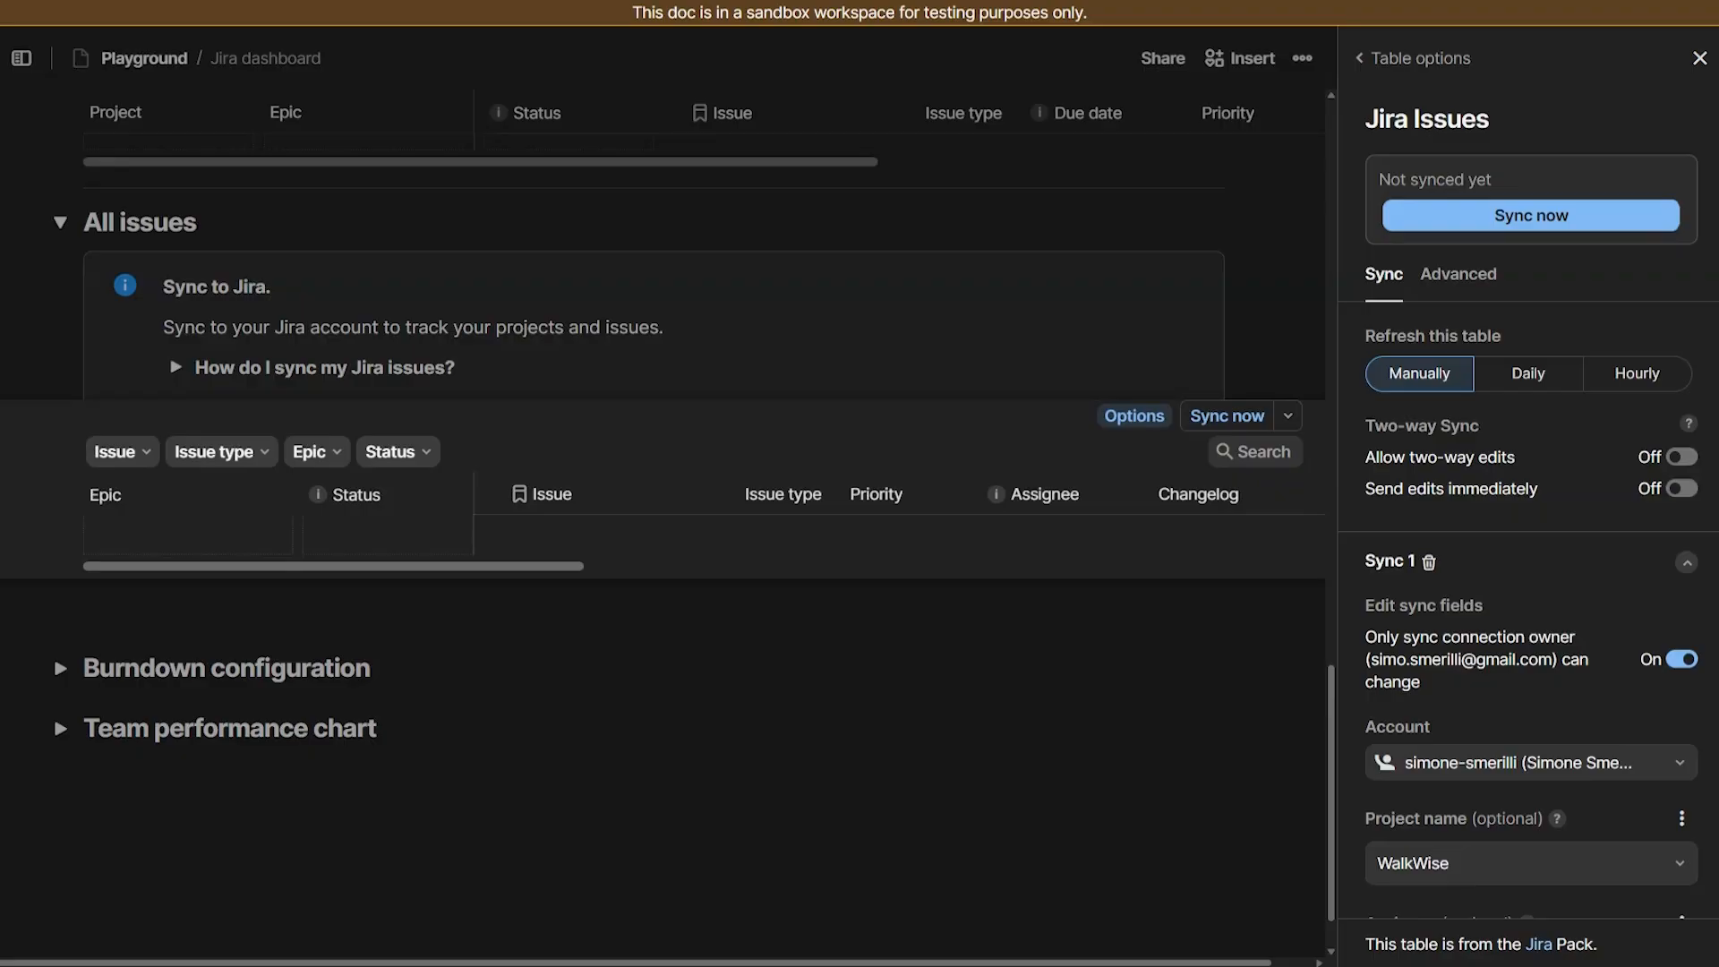
scroll(1513, 537, "down", 5)
left_click(1513, 409)
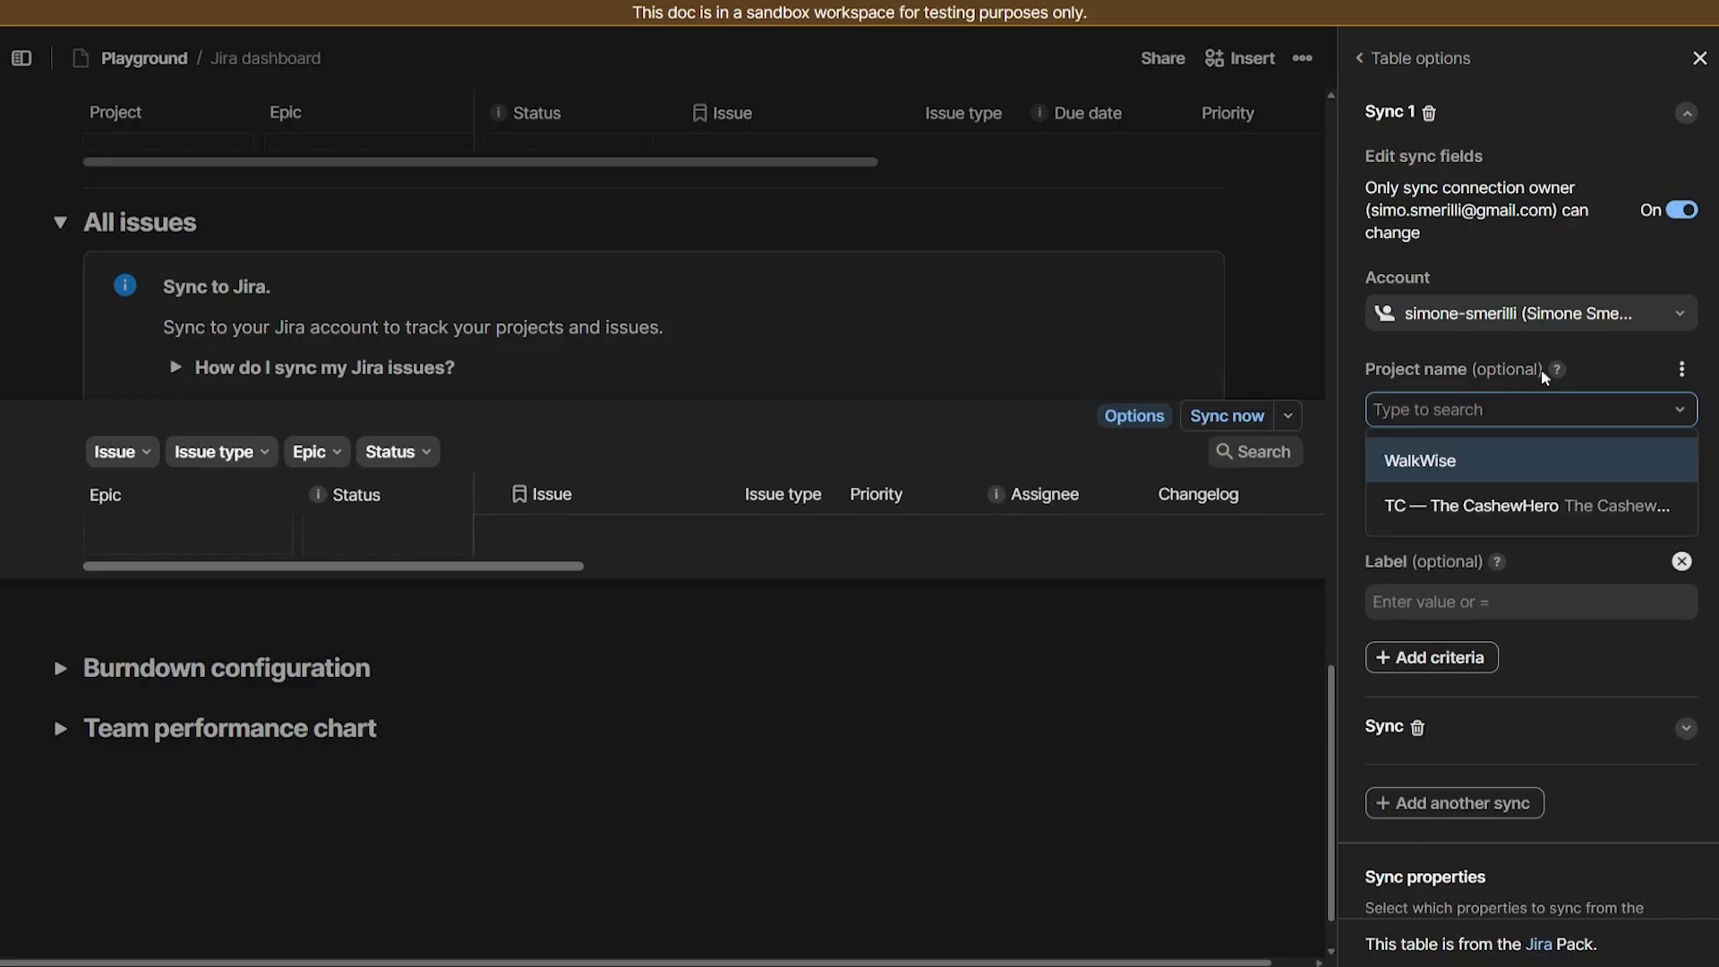
mouse_move(1557, 372)
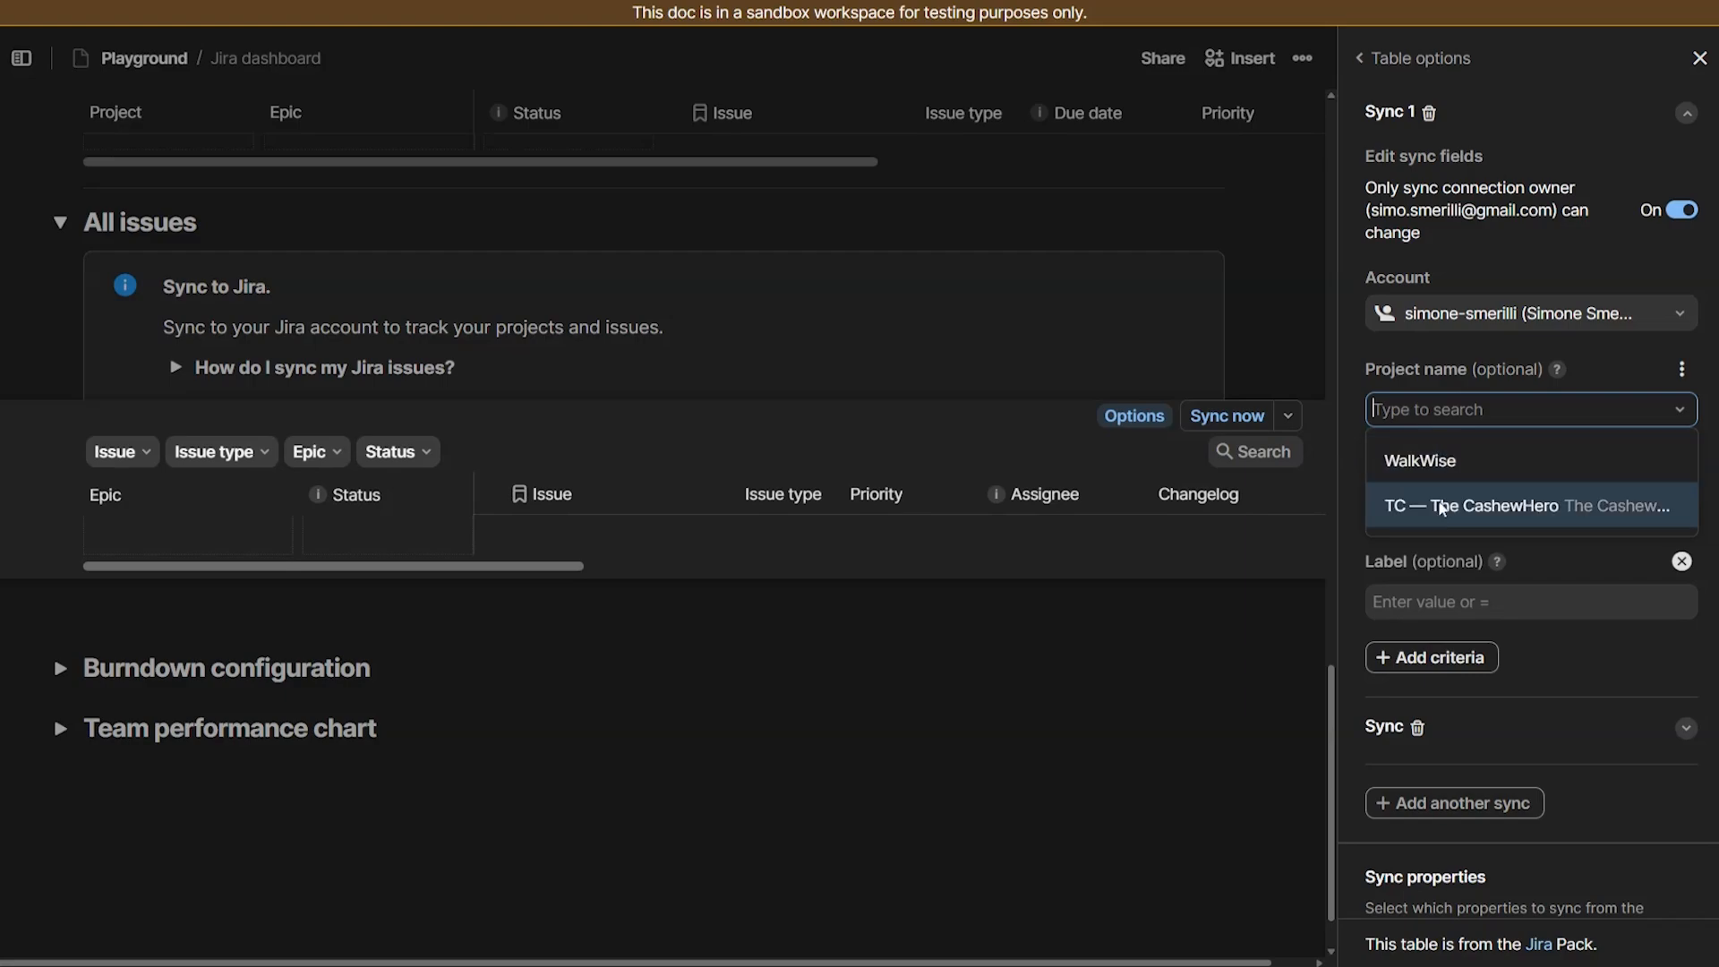
left_click(1605, 444)
left_click(1682, 368)
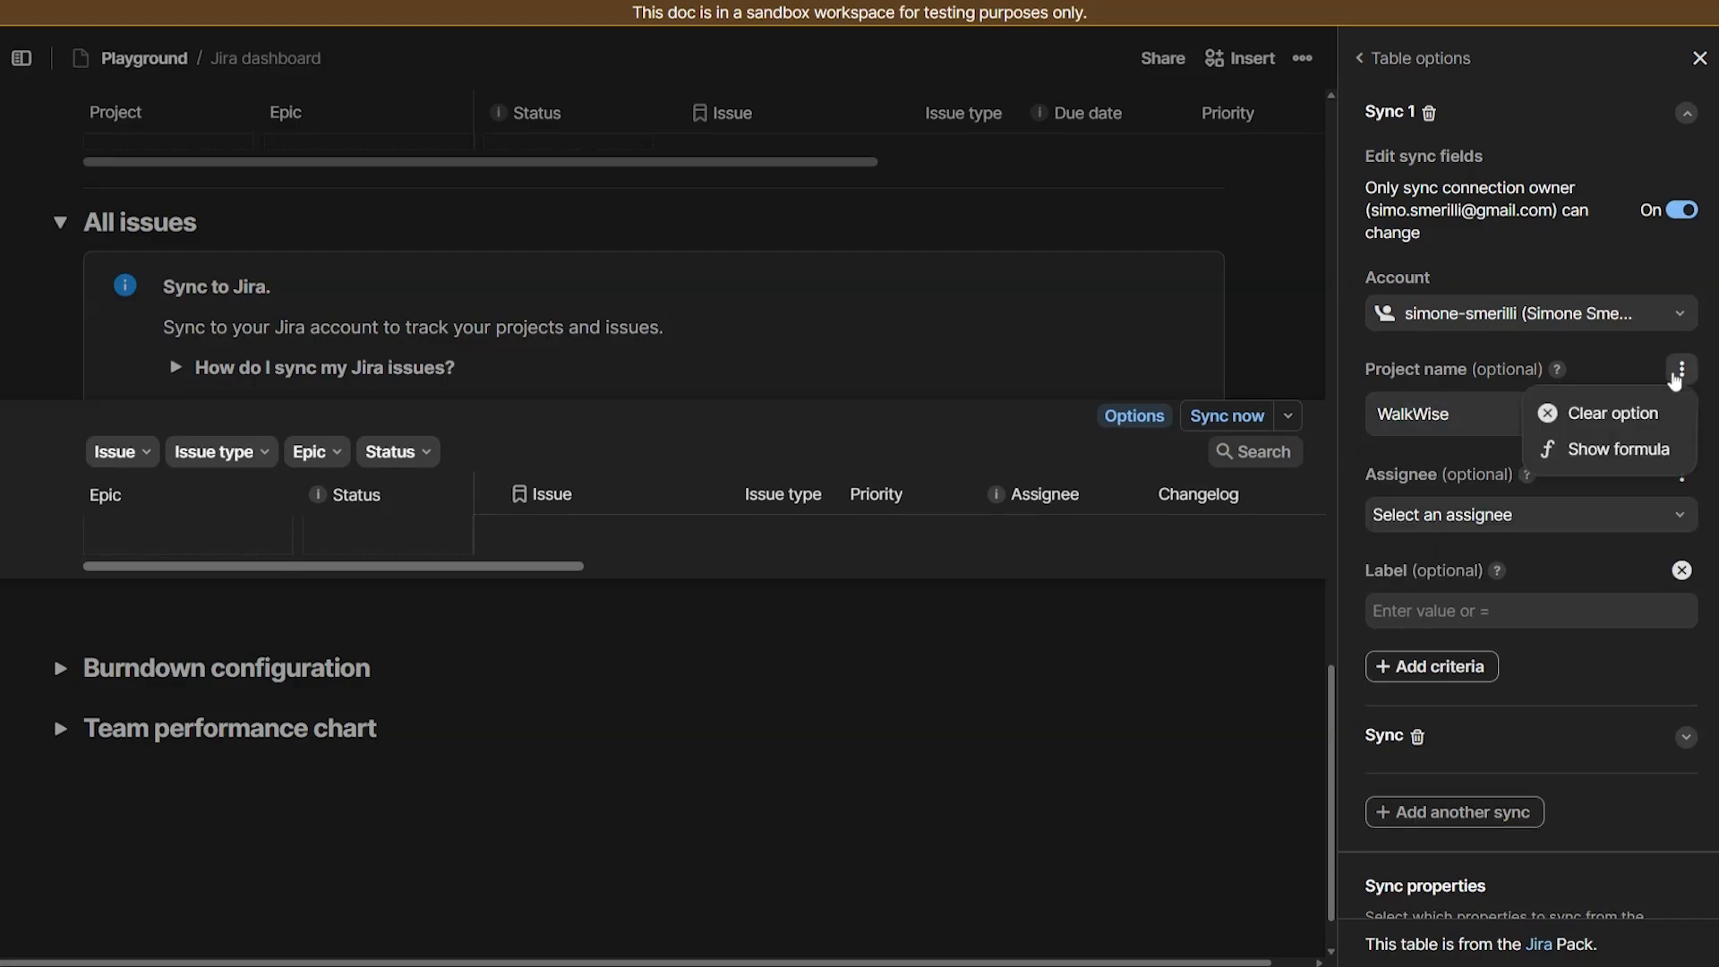
left_click(1612, 411)
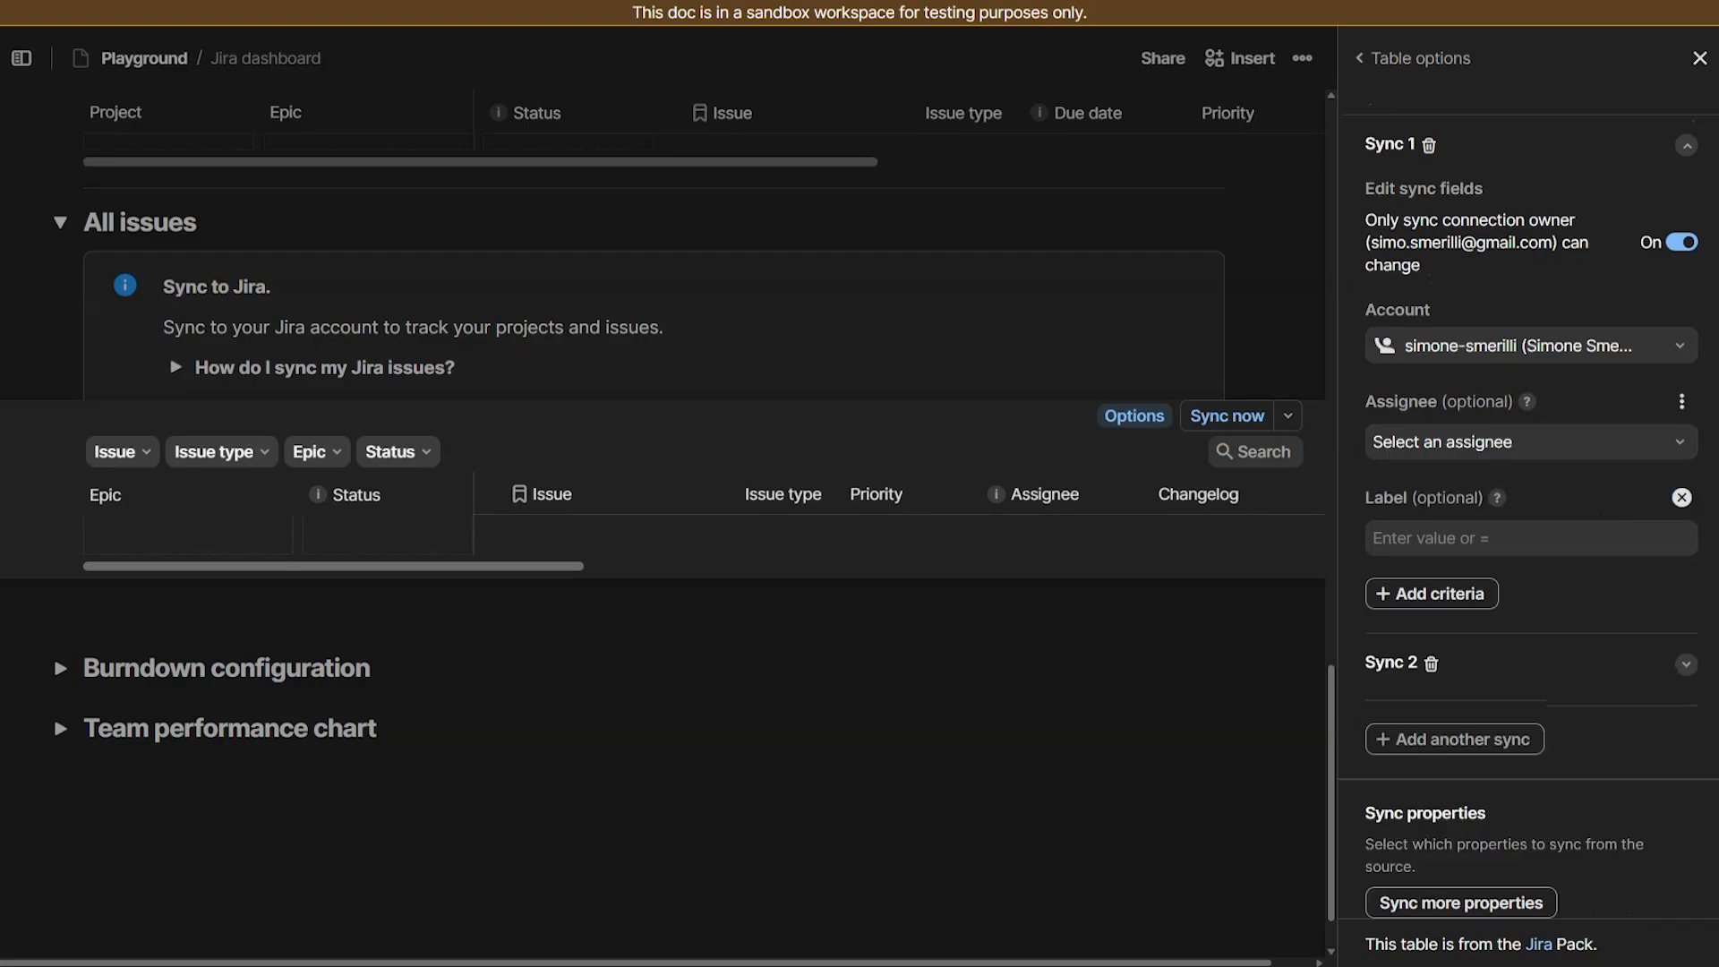
Step: Check the available sync criteria and remove the Assignee and Label criteria along with the second sync
mouse_move(1527, 403)
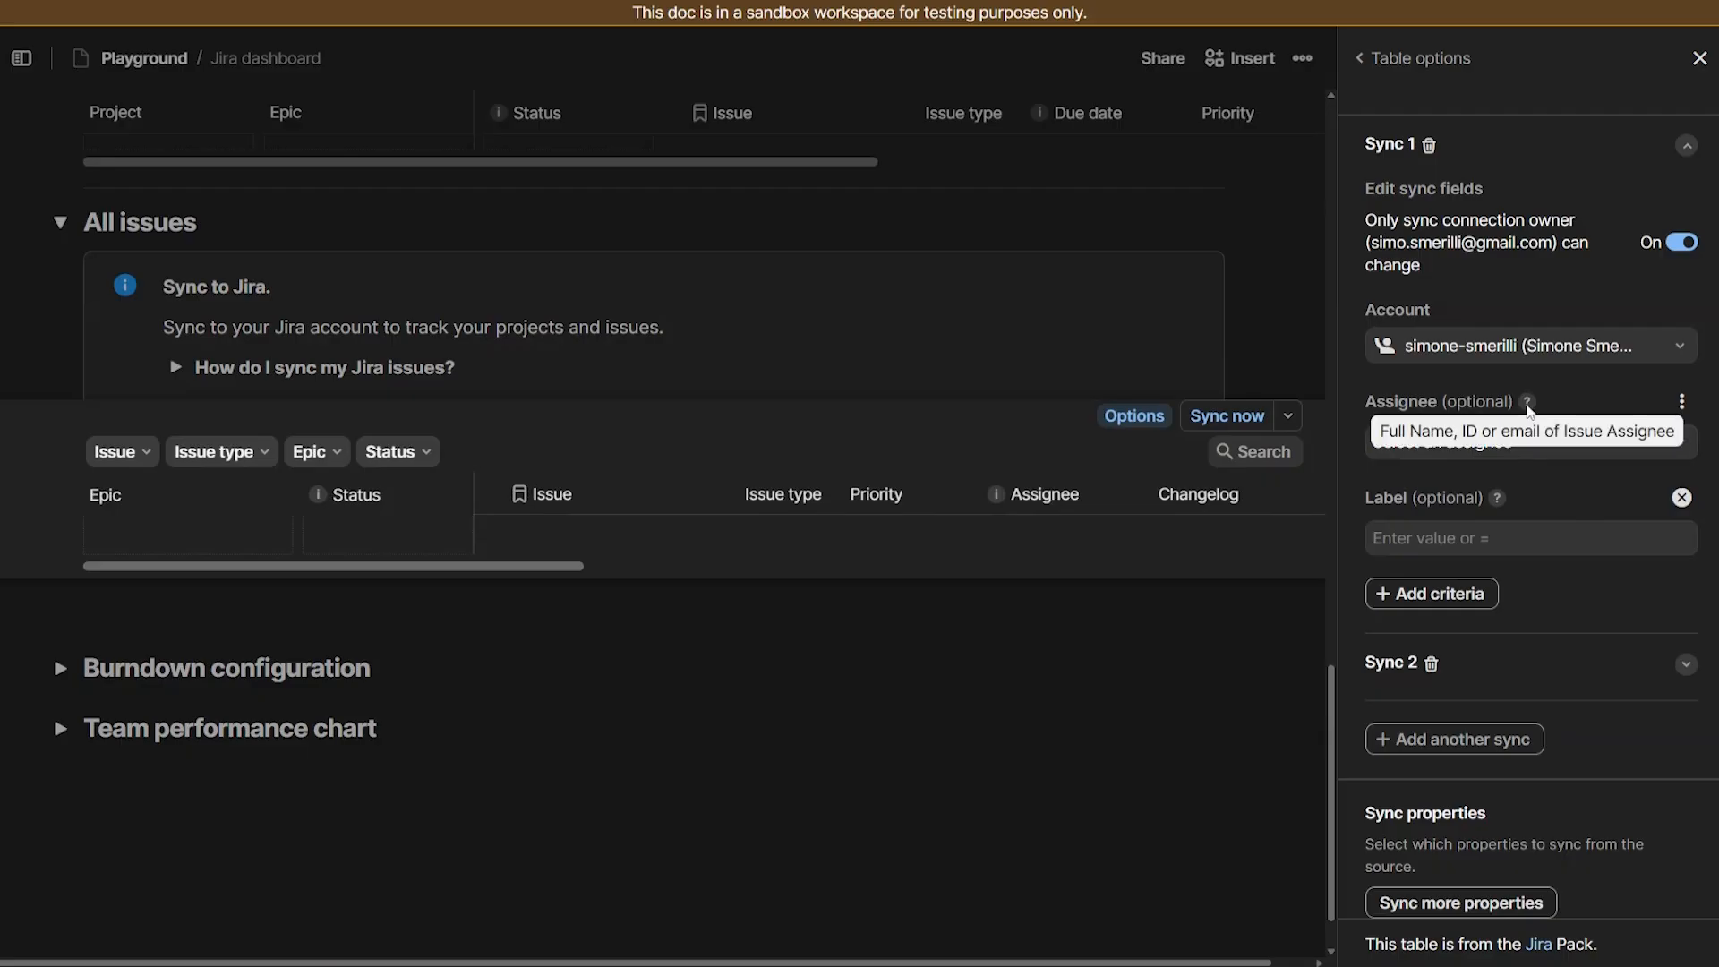
left_click(1540, 442)
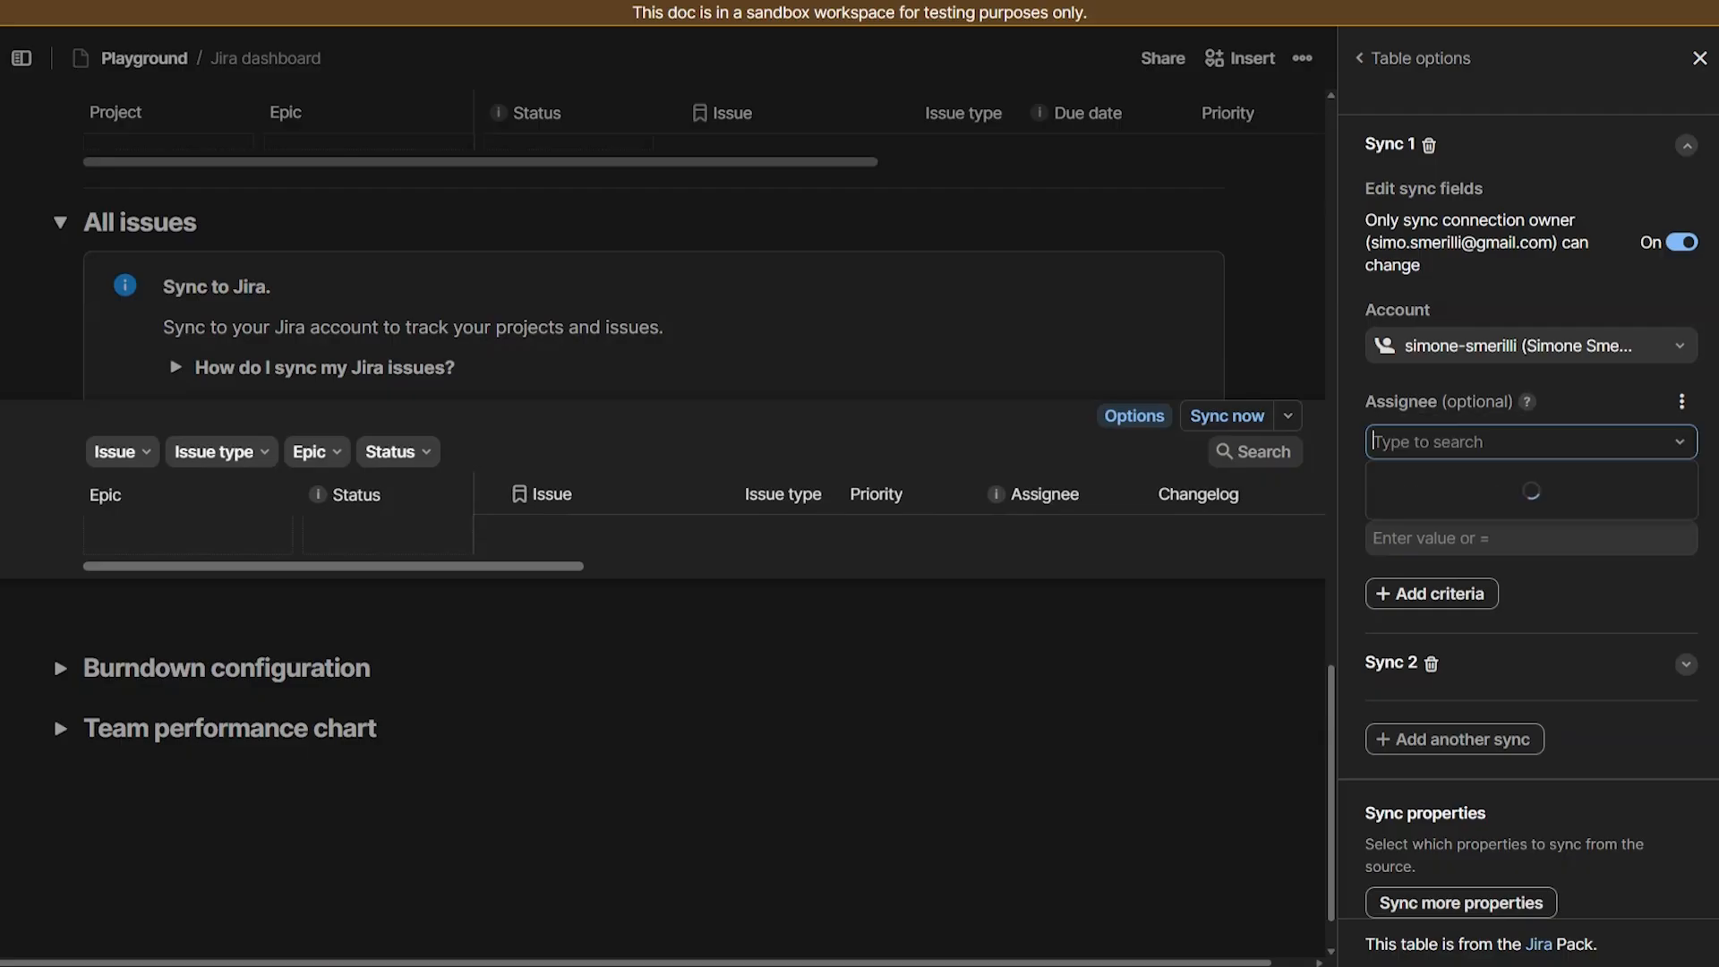
left_click(1577, 407)
mouse_move(1499, 502)
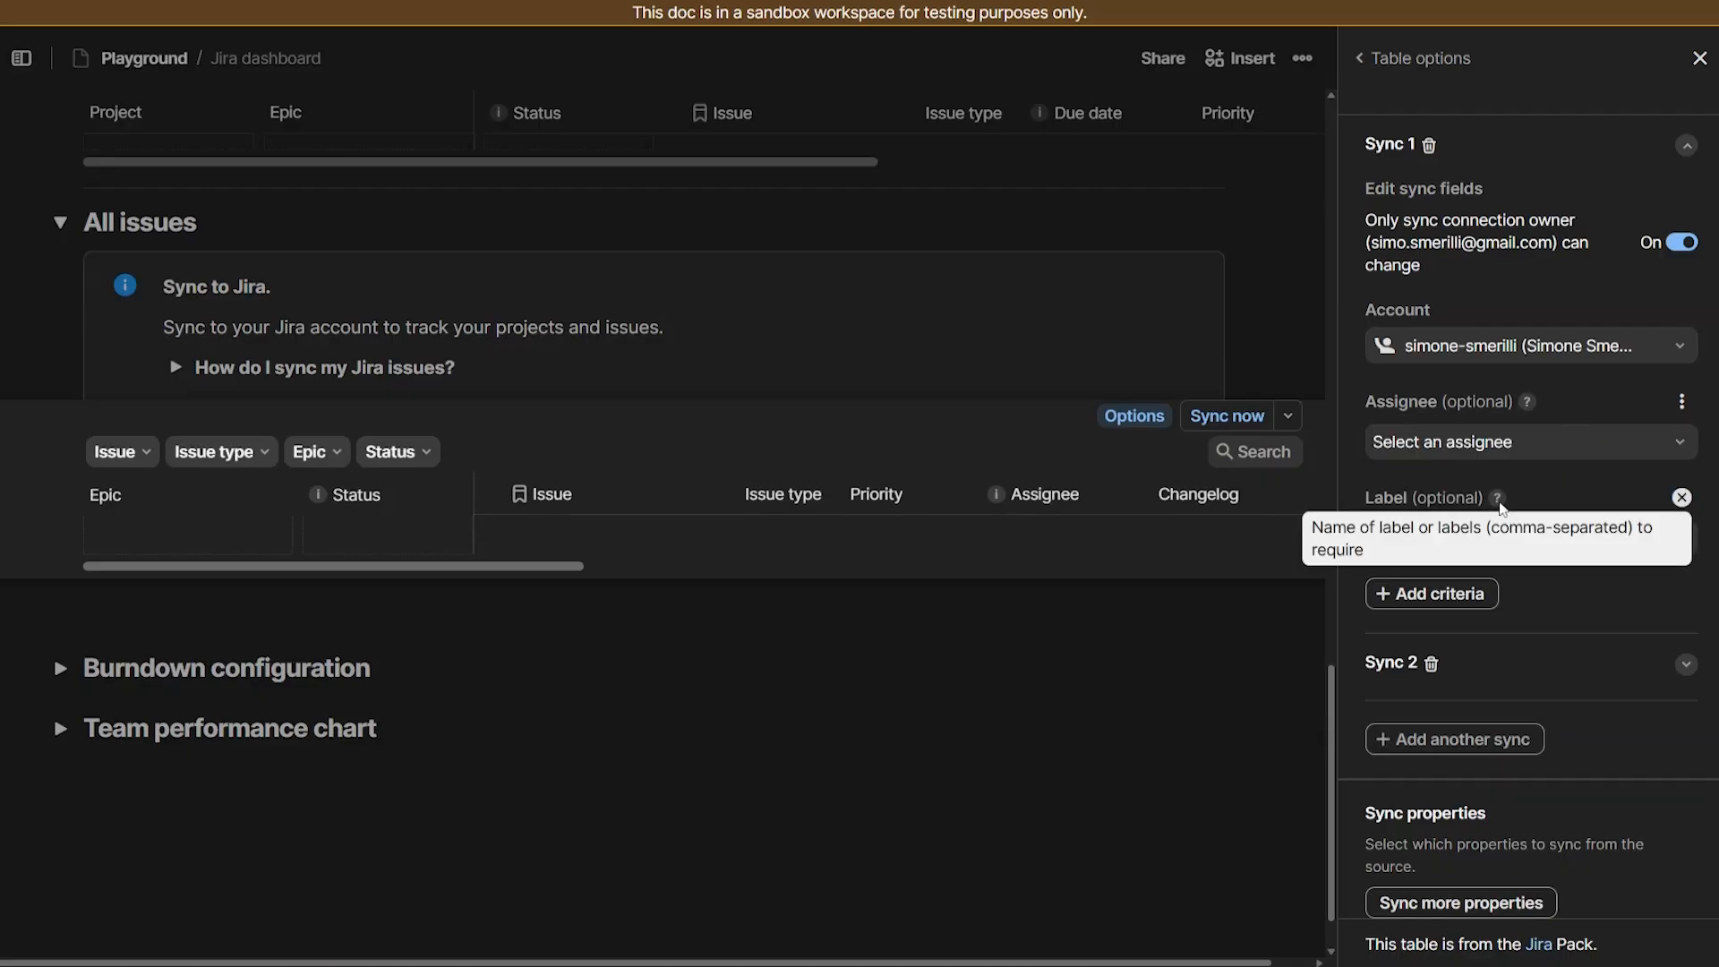
left_click(1487, 595)
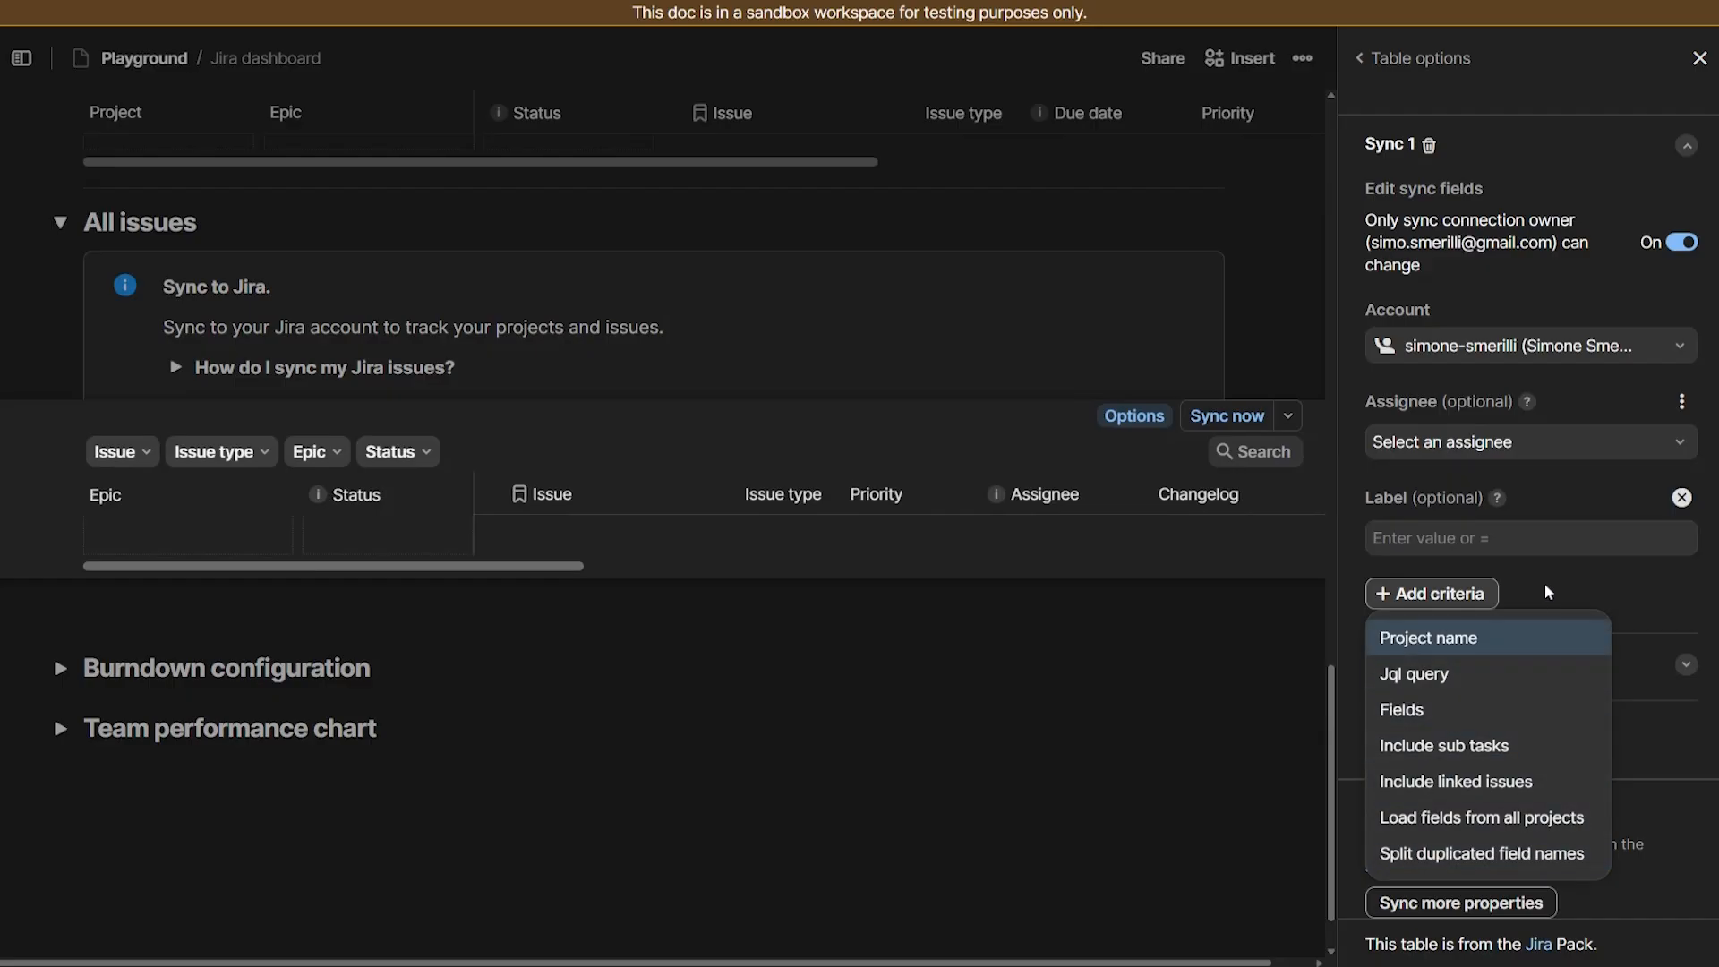
left_click(1548, 592)
left_click(1681, 497)
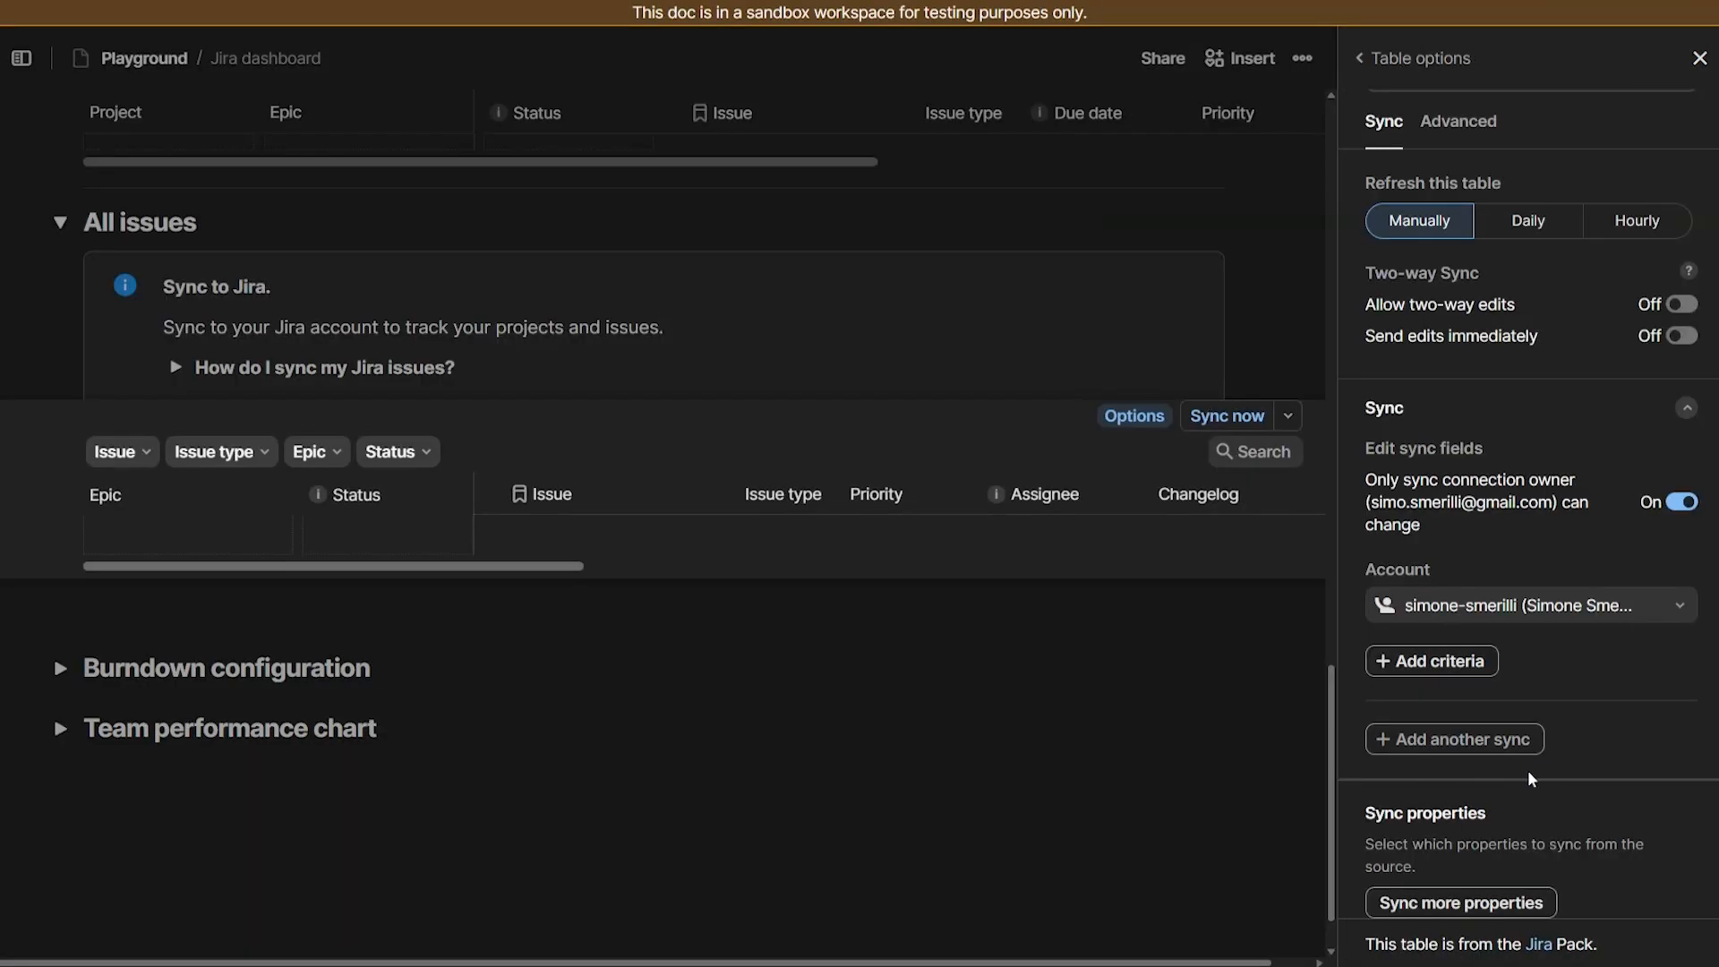
Step: Add properties including Issuetype and Description to the synced columns, and update and sync the Issues table
left_click(1519, 901)
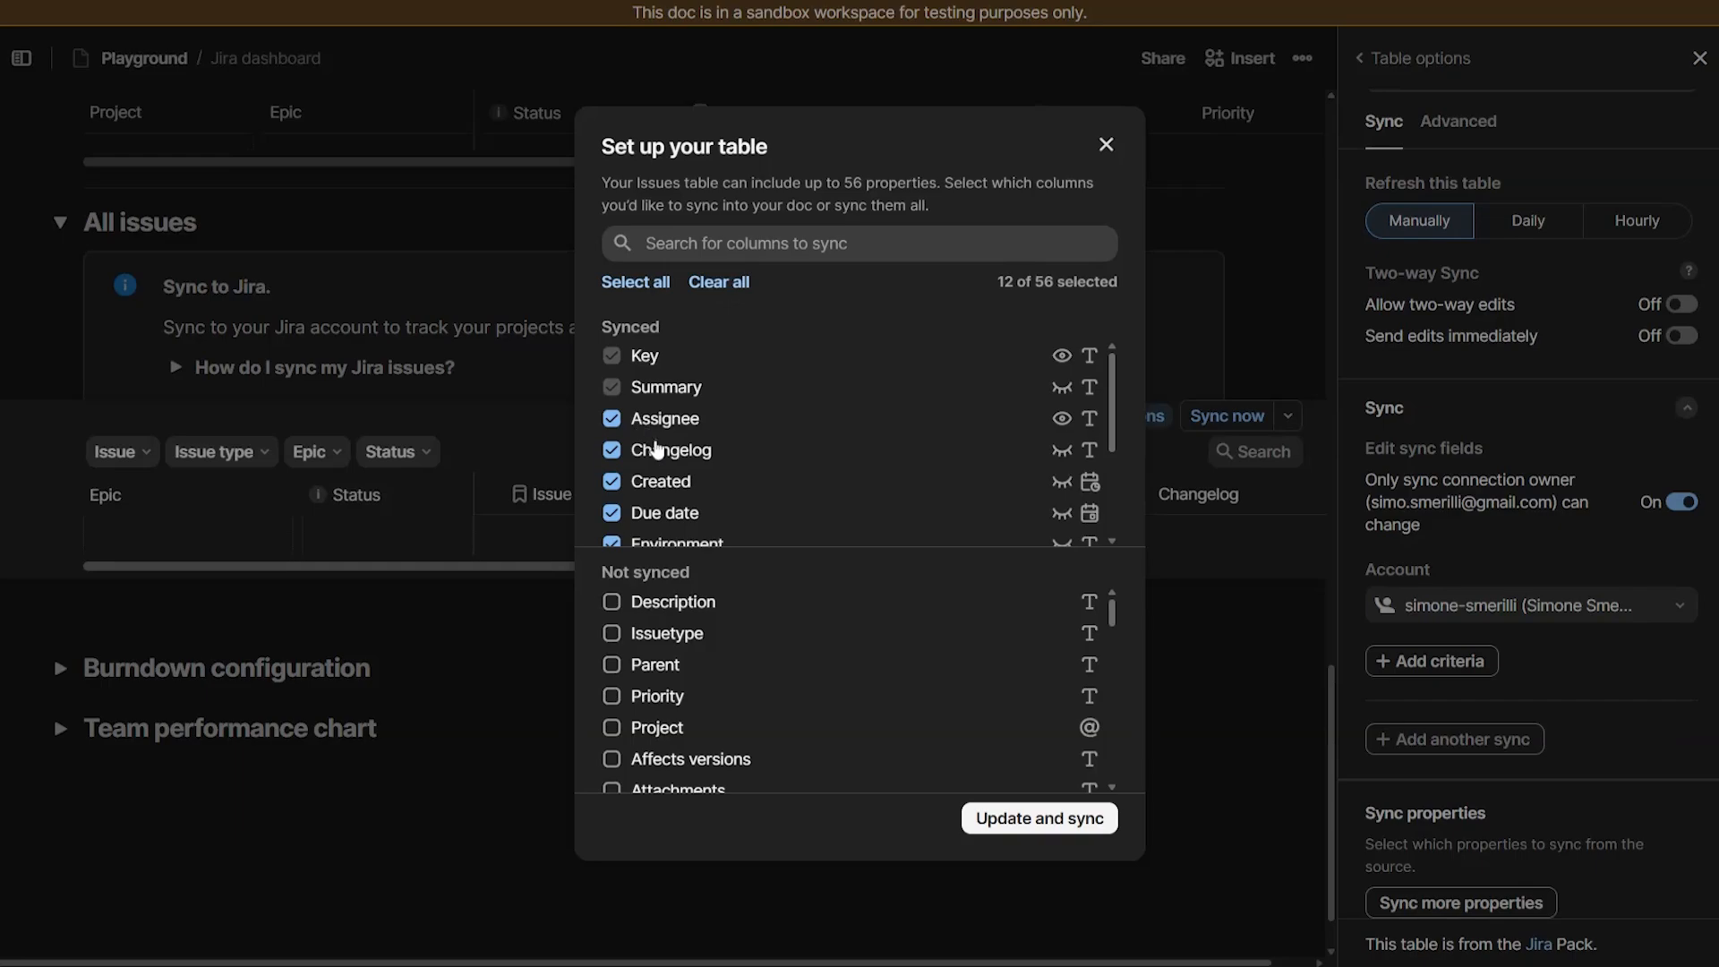
scroll(658, 453, "down", 2)
scroll(661, 499, "up", 2)
left_click(659, 633)
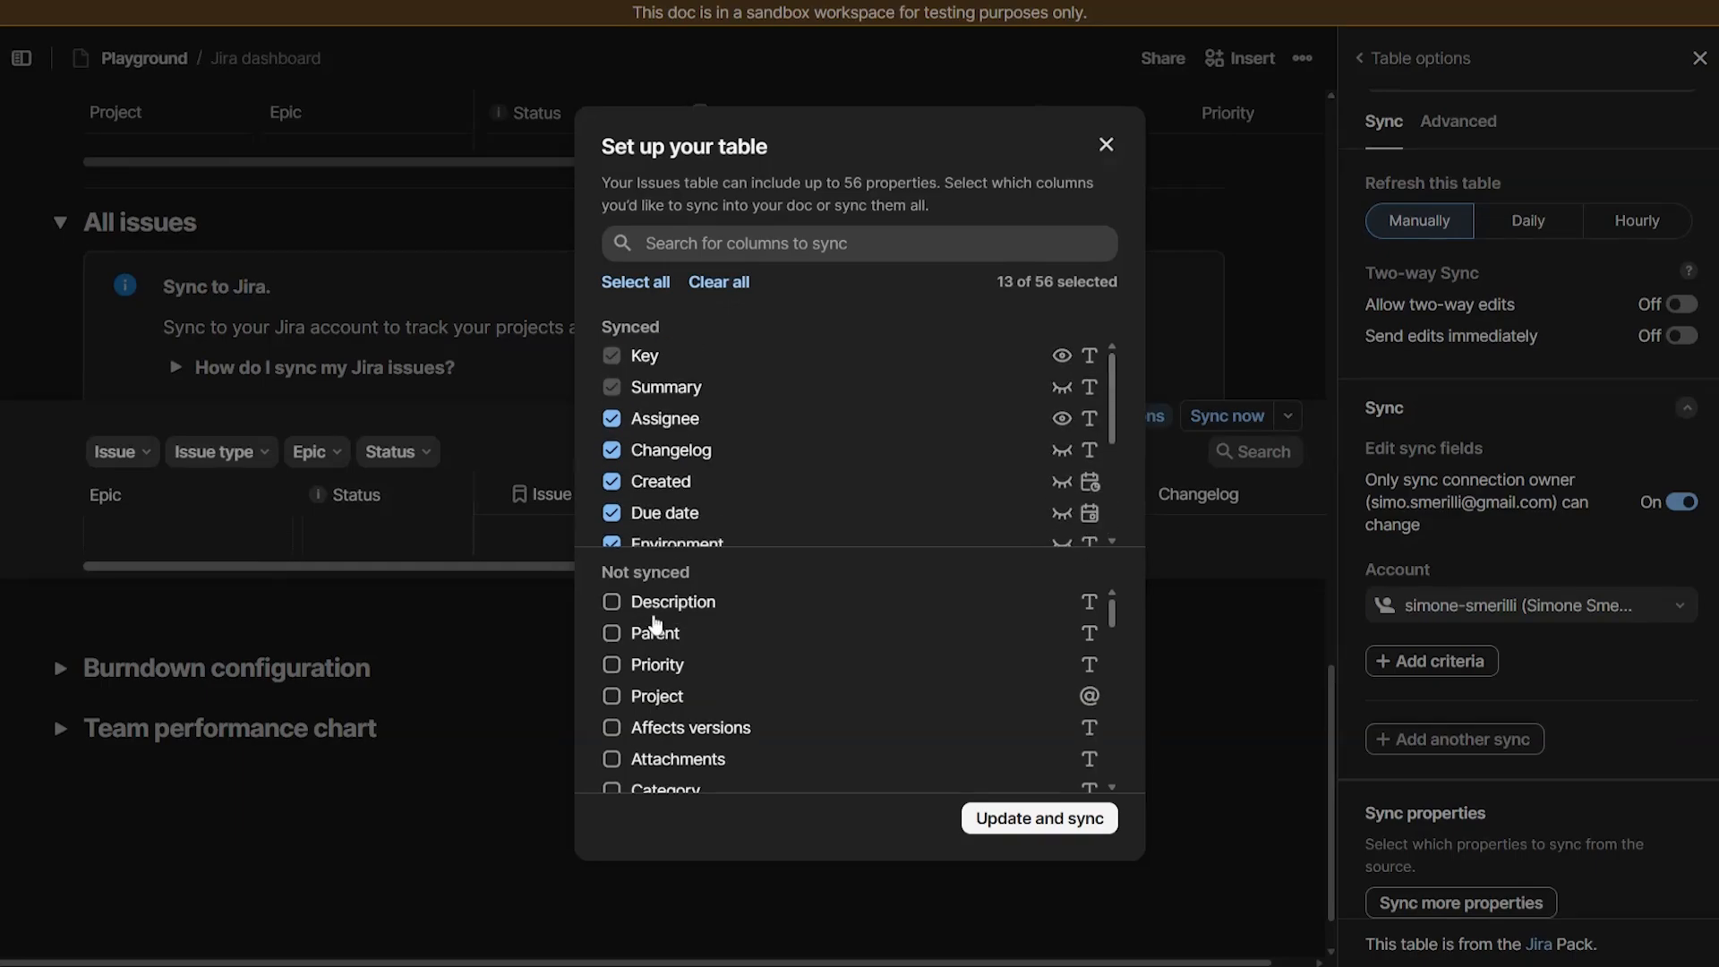
left_click(654, 613)
scroll(756, 529, "up", 3)
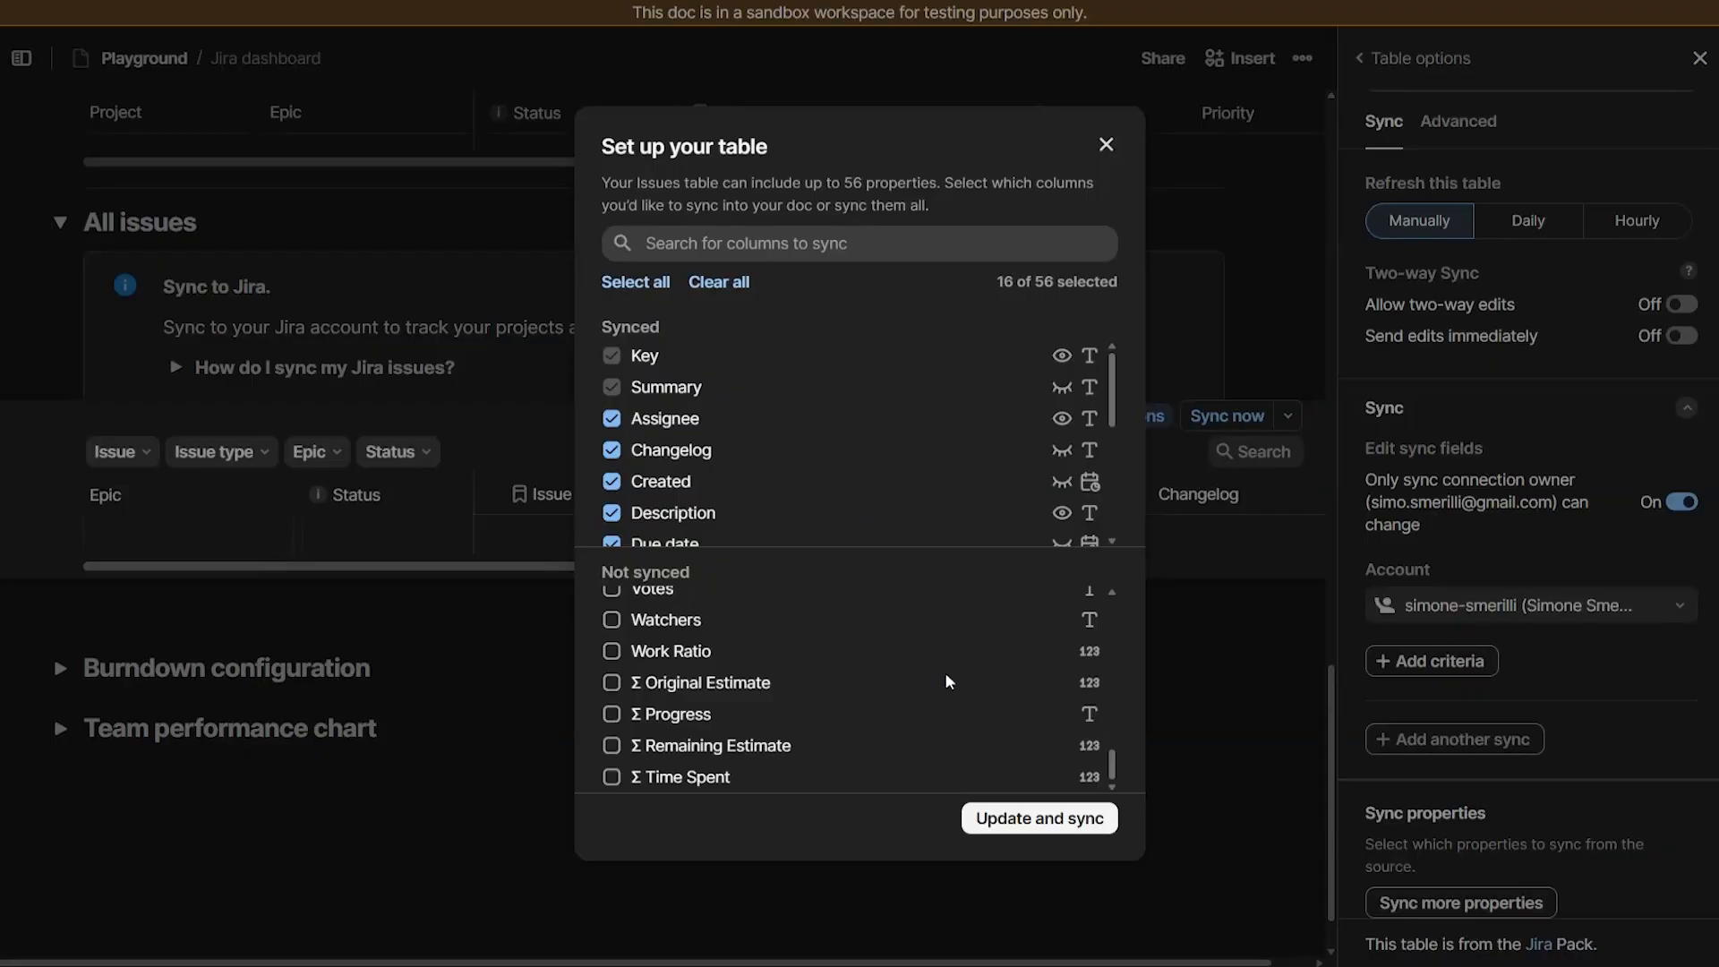
left_click(1095, 829)
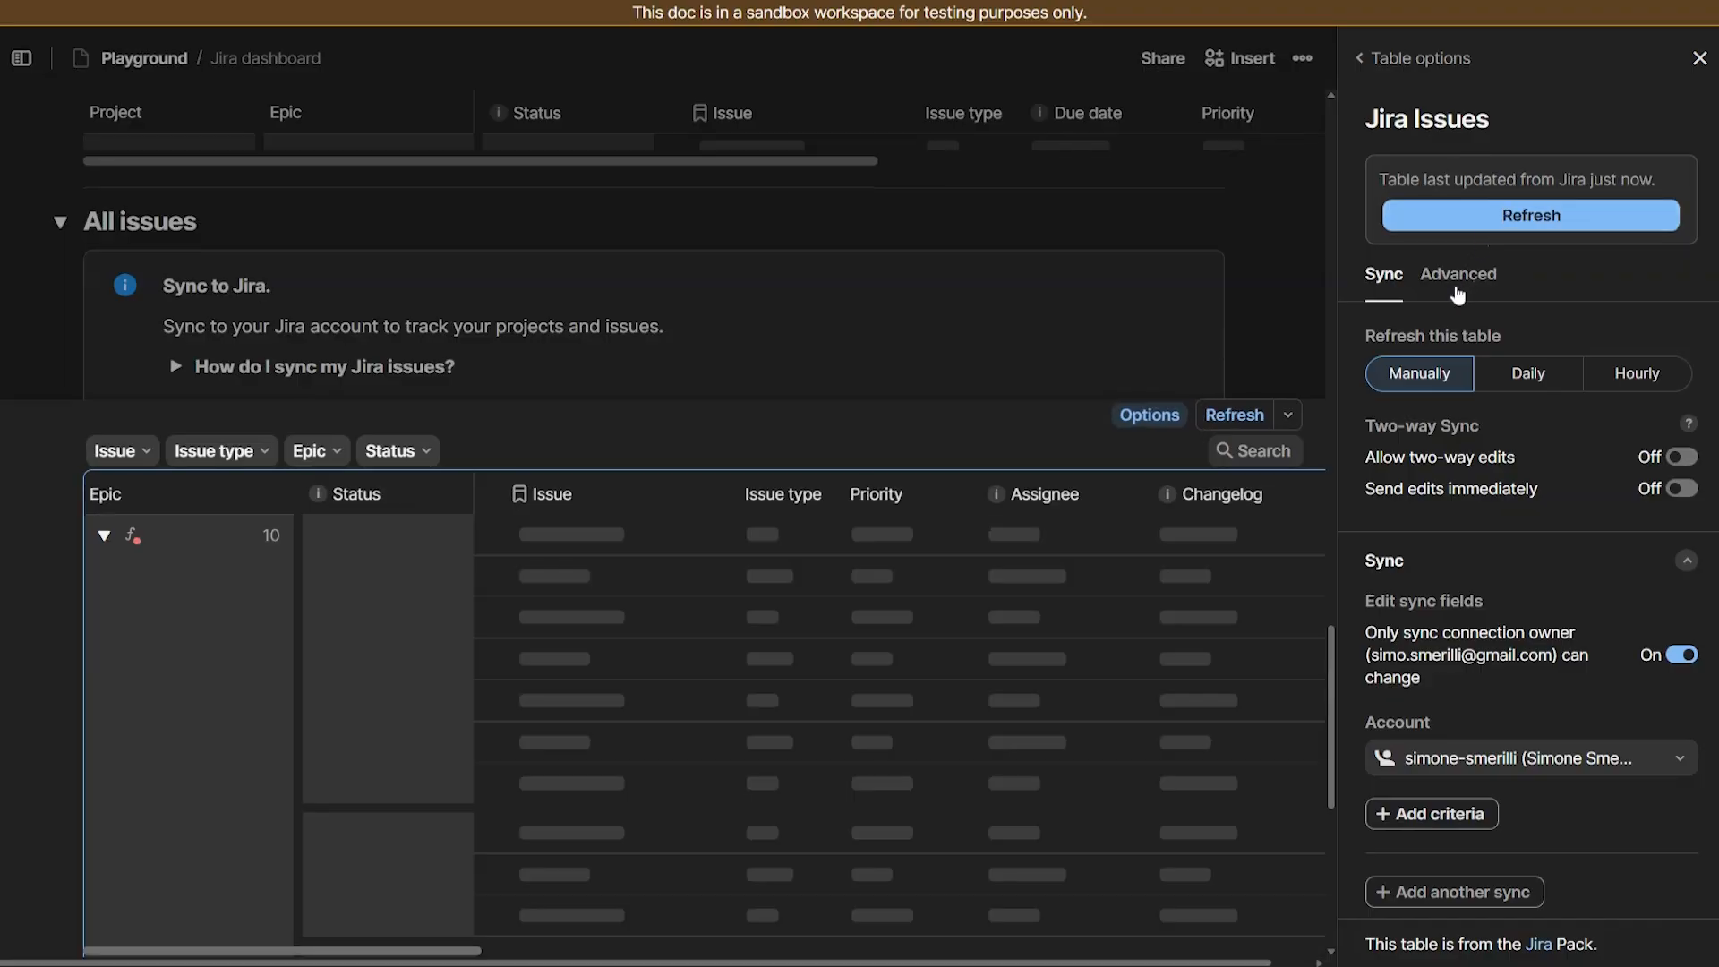
Step: Check the advanced sync settings of the Jira Issues table, including the available table row limits
left_click(1457, 285)
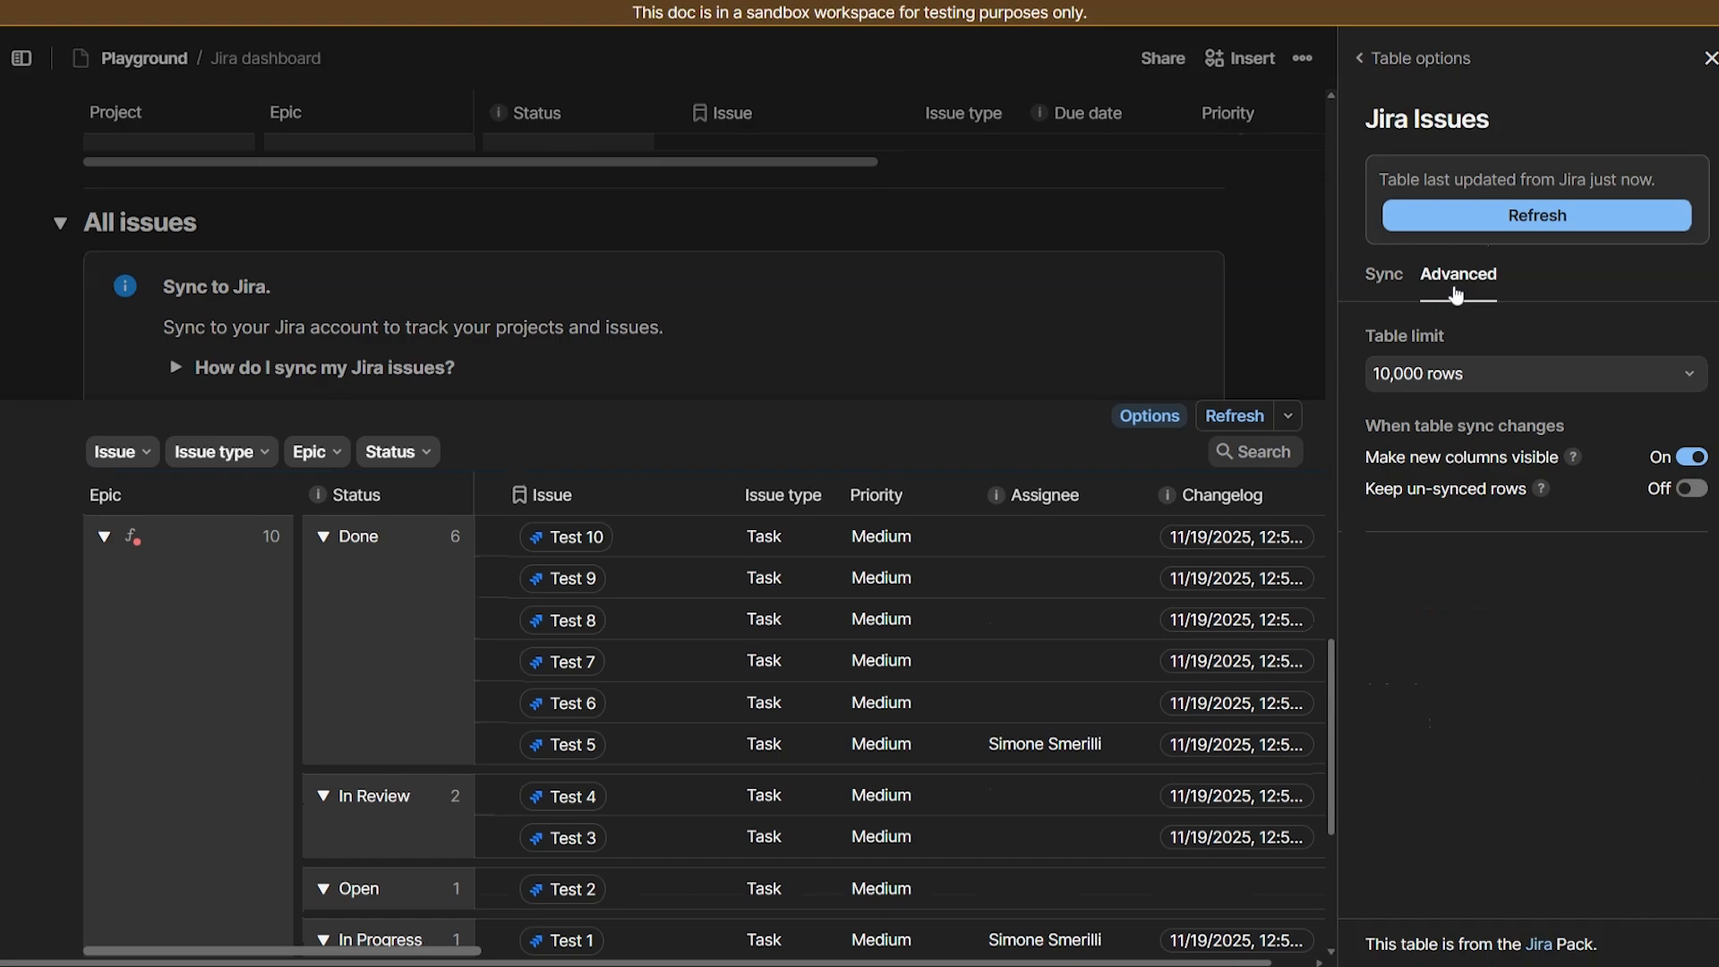
left_click(1458, 374)
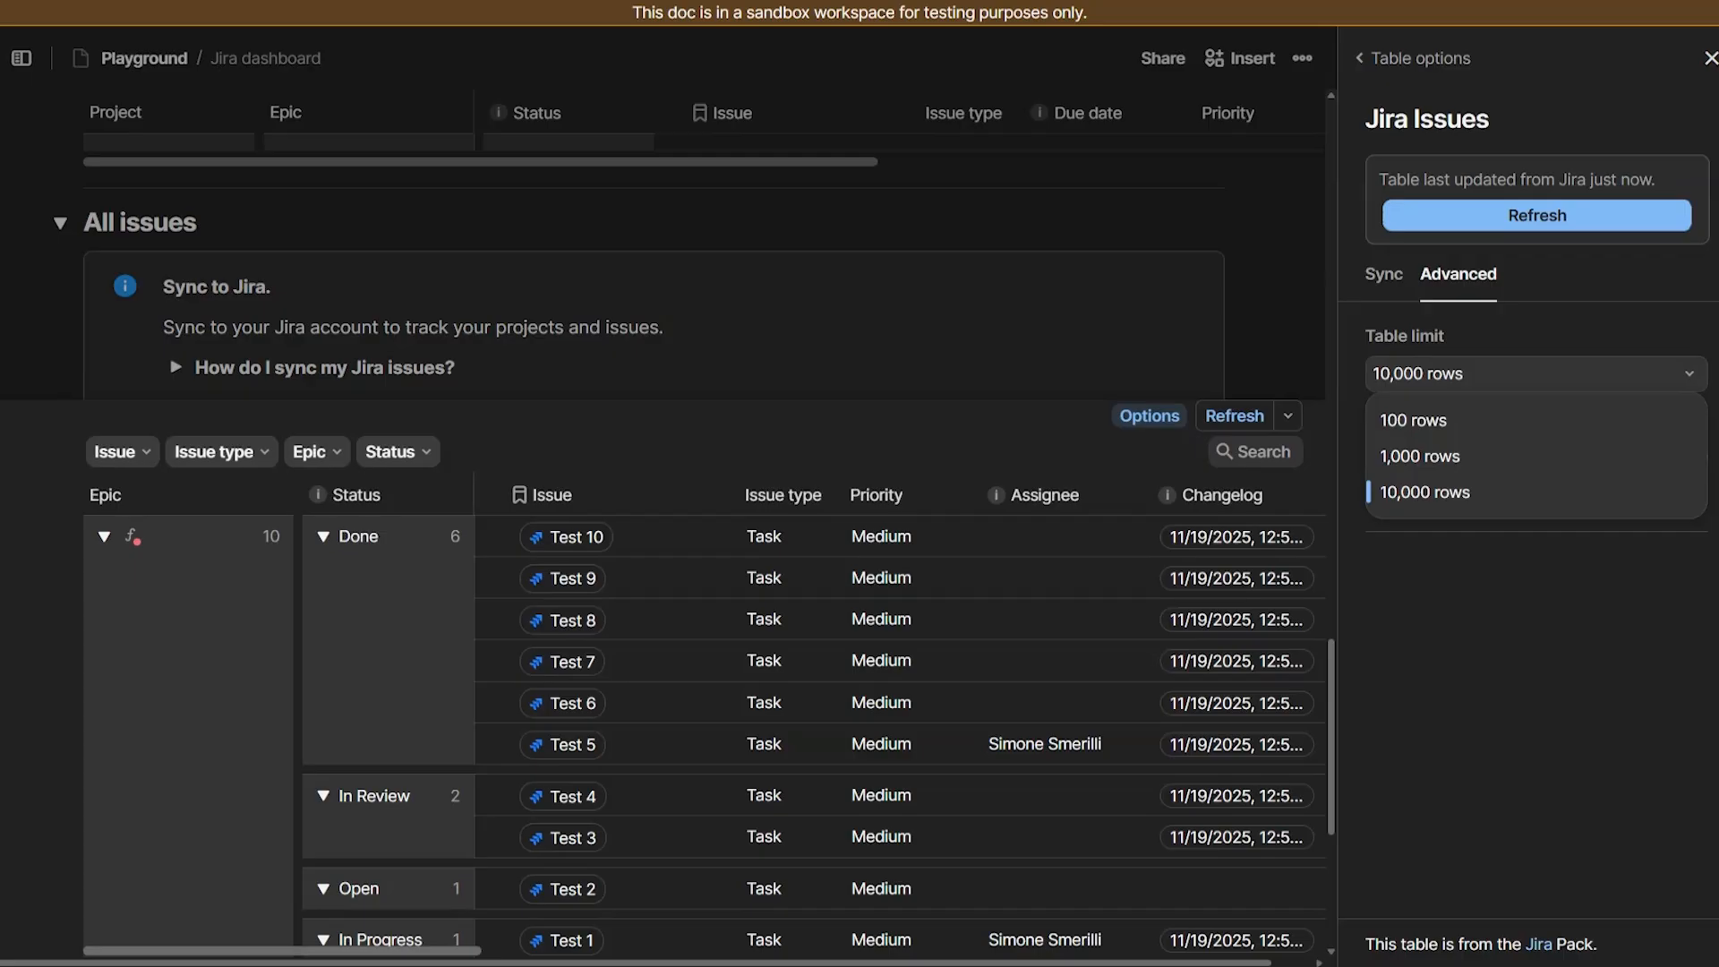
left_click(1458, 375)
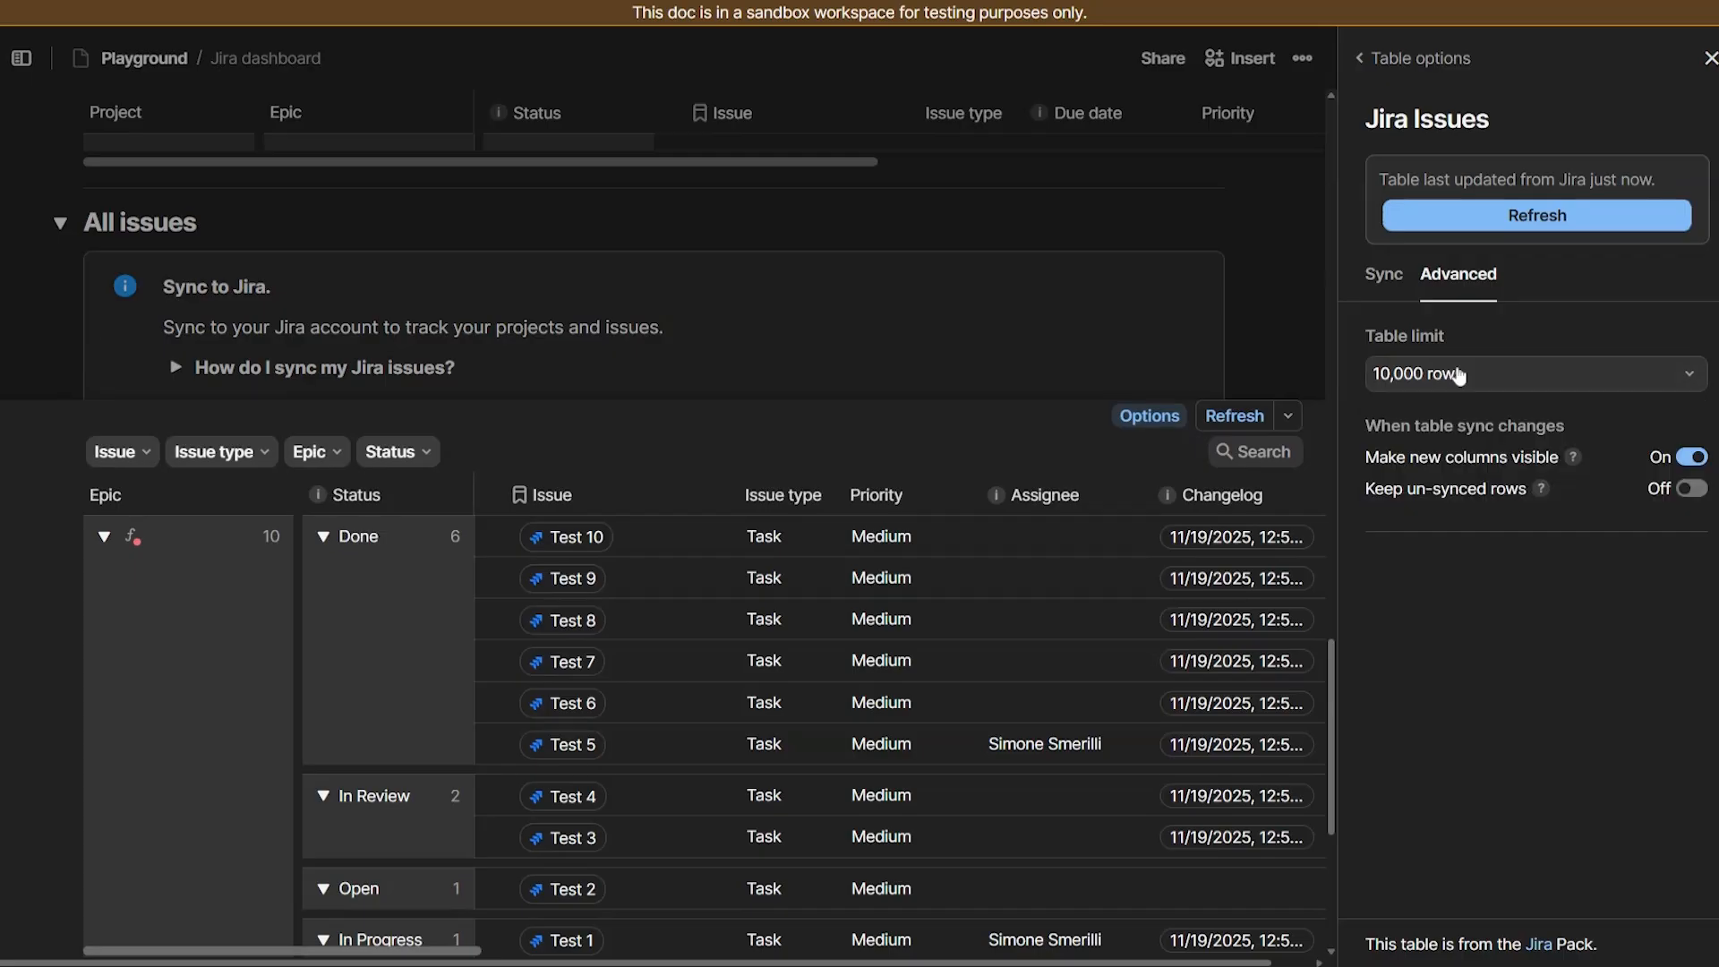
key("Escape")
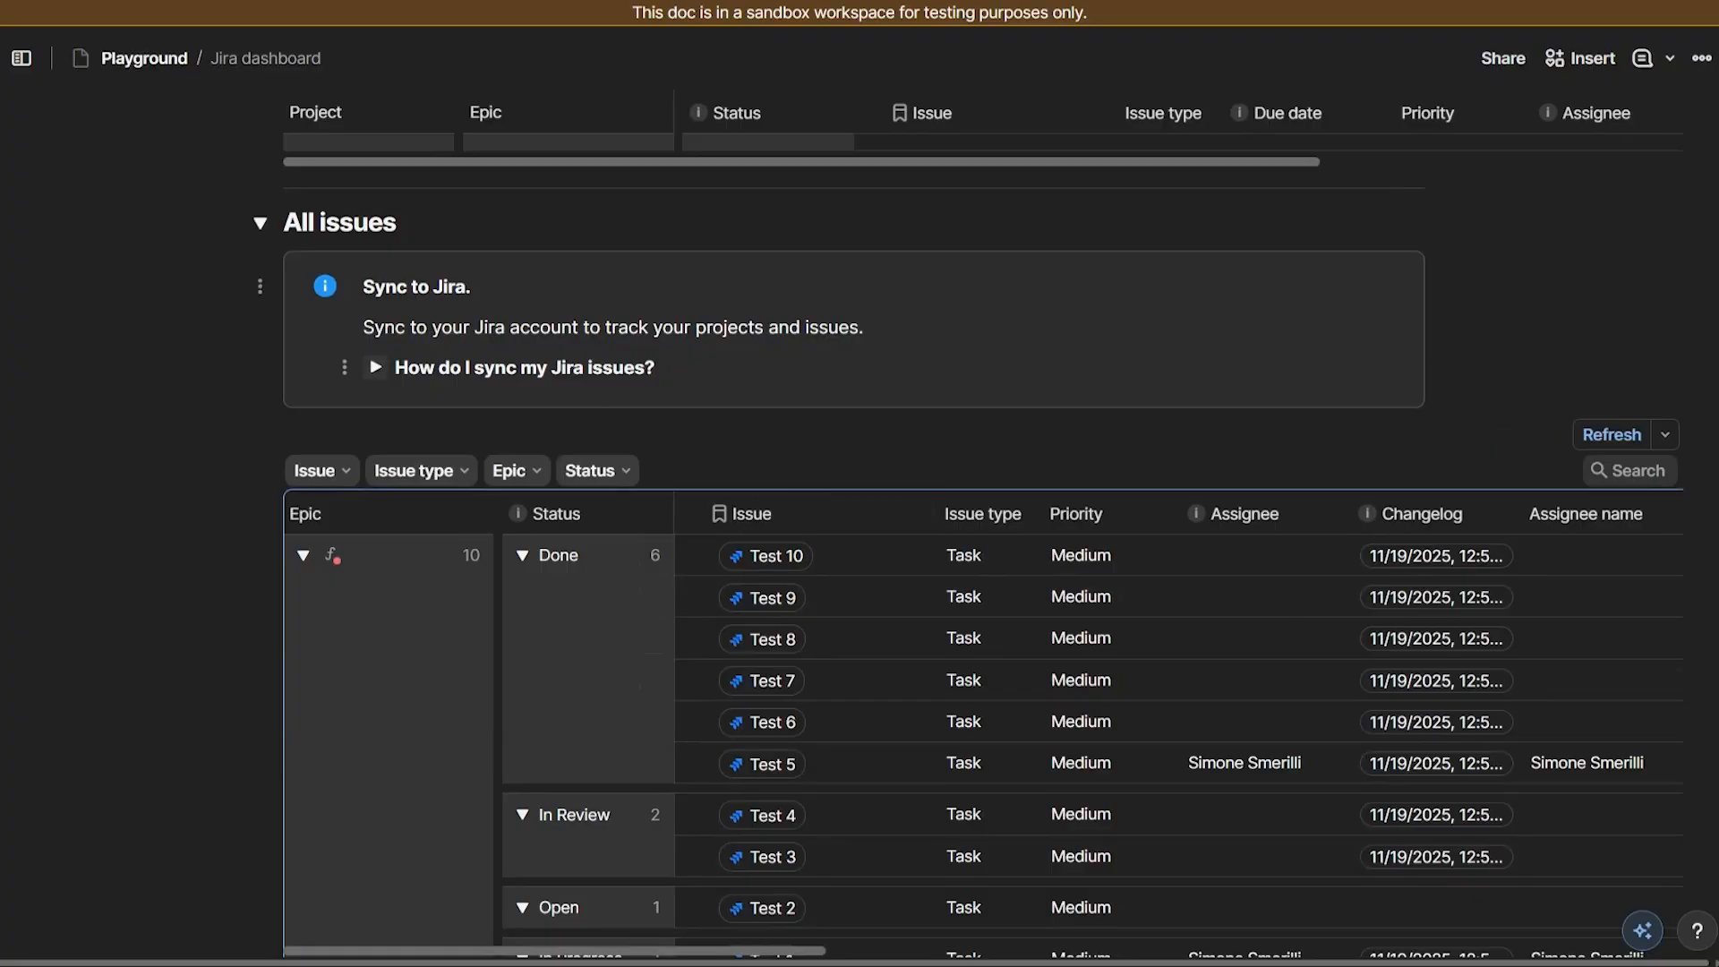
Step: Examine the synced issues, including the details of Test 10, its changelog entry, and the date columns
scroll(825, 434, "down", 3)
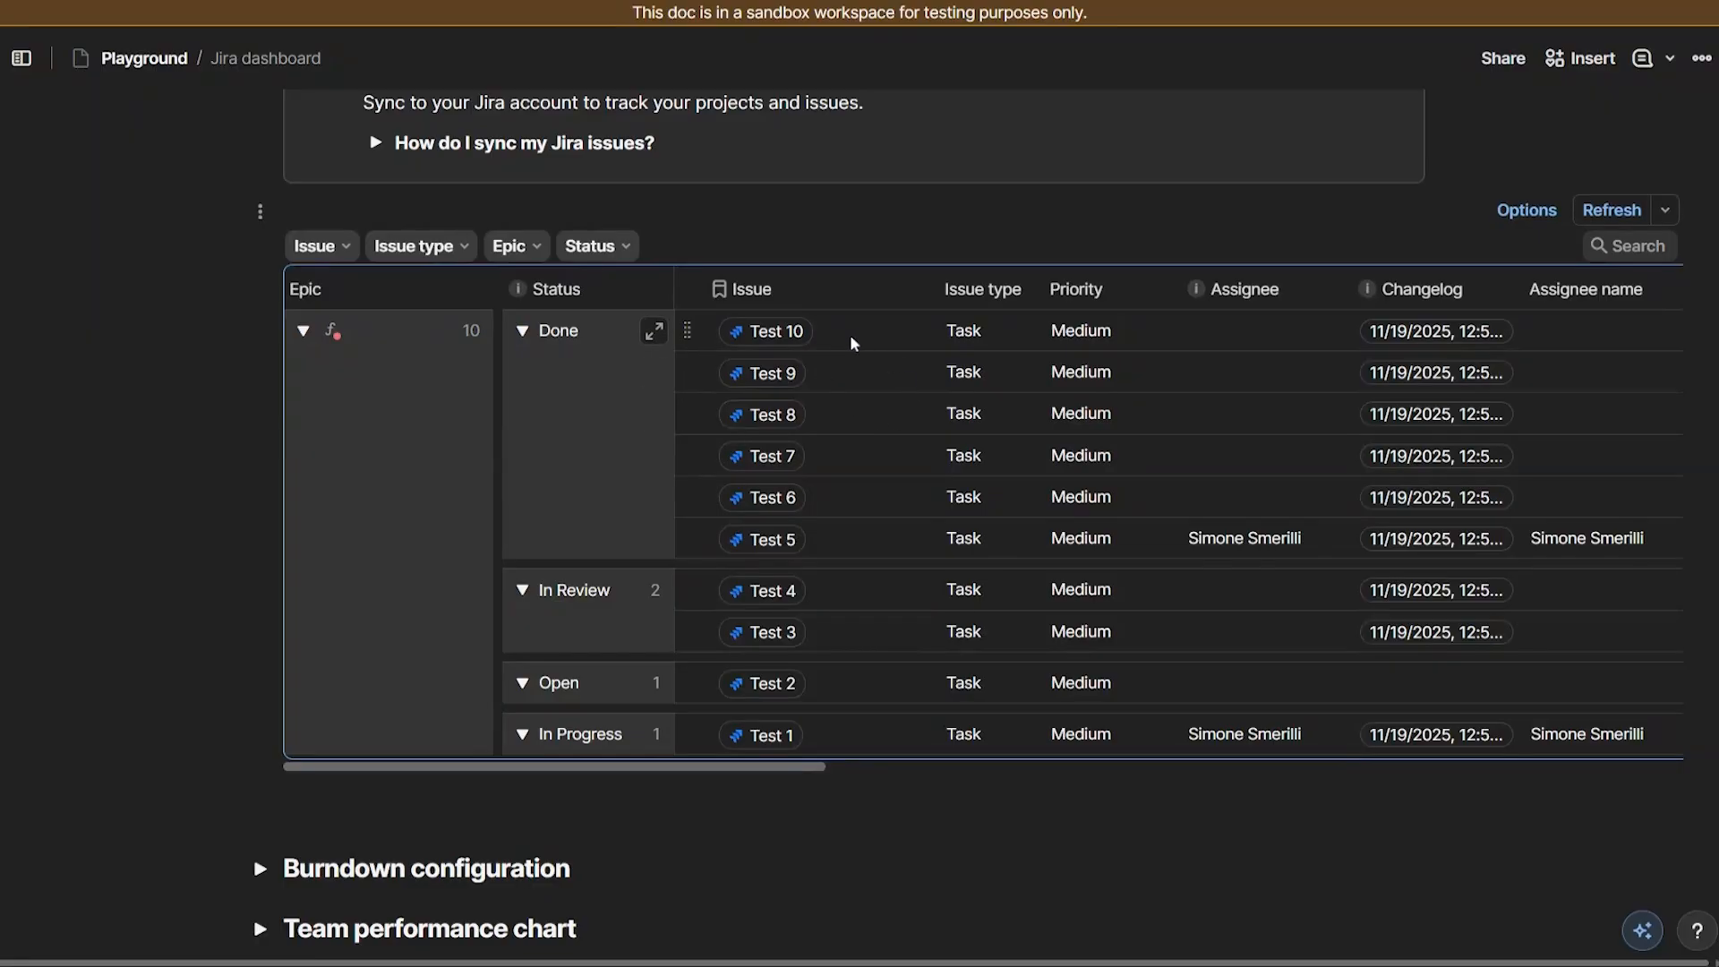
mouse_move(760, 345)
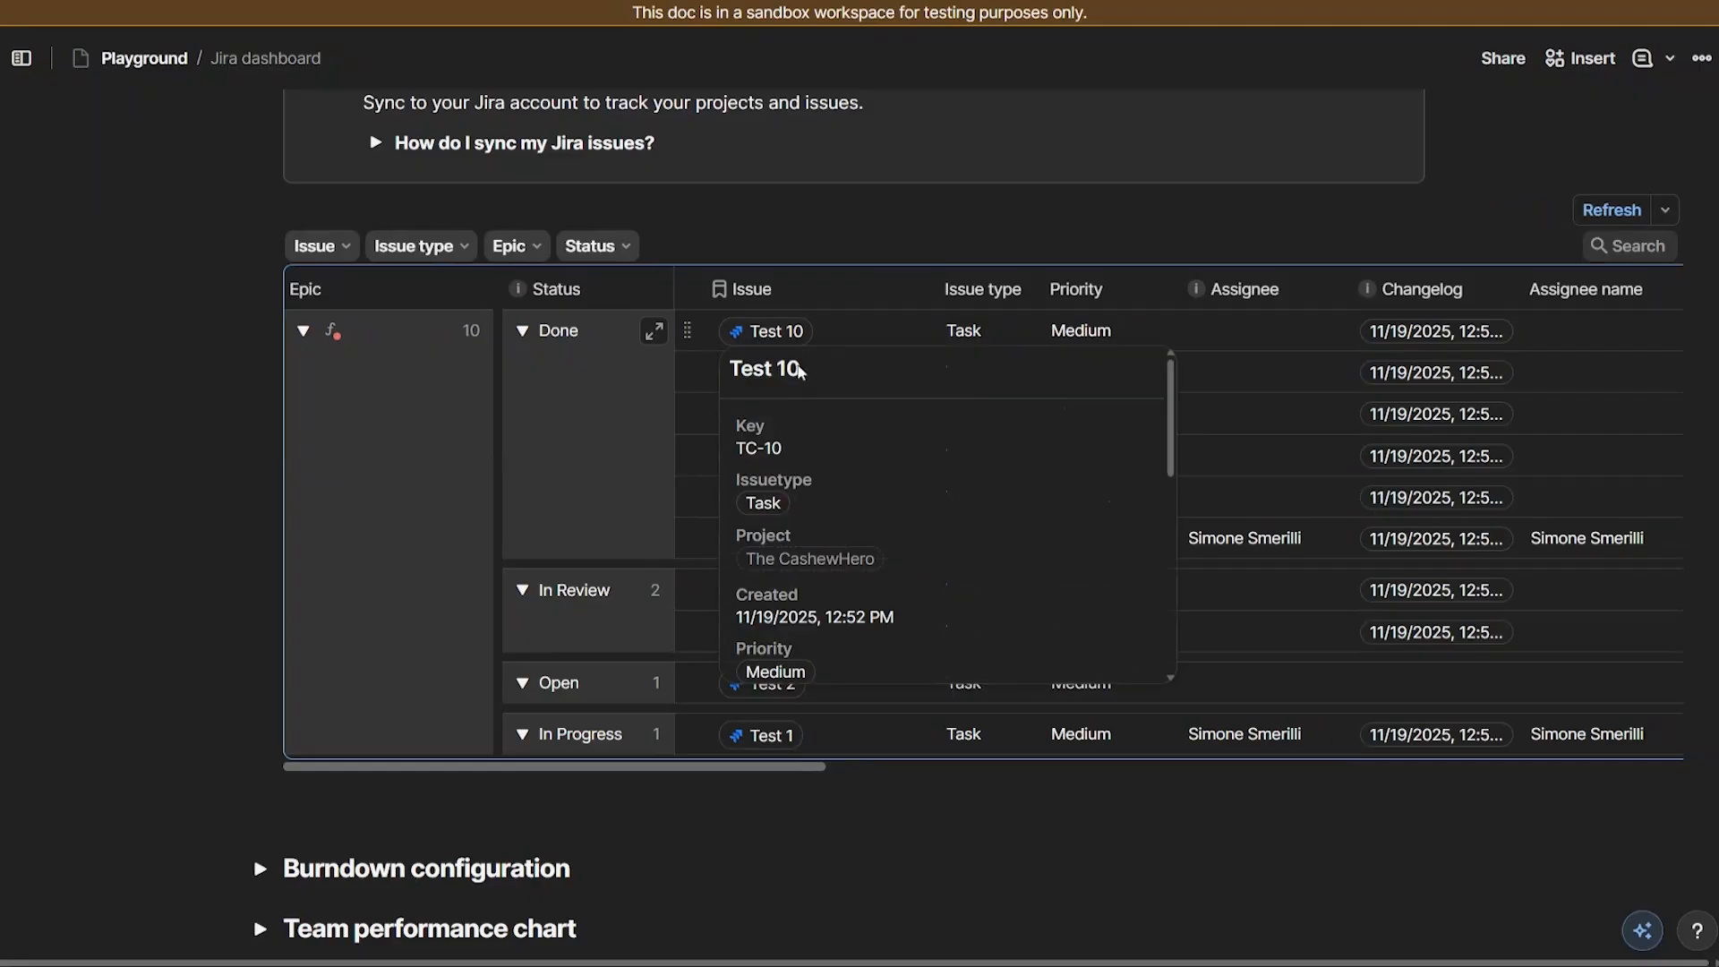
scroll(952, 556, "down", 5)
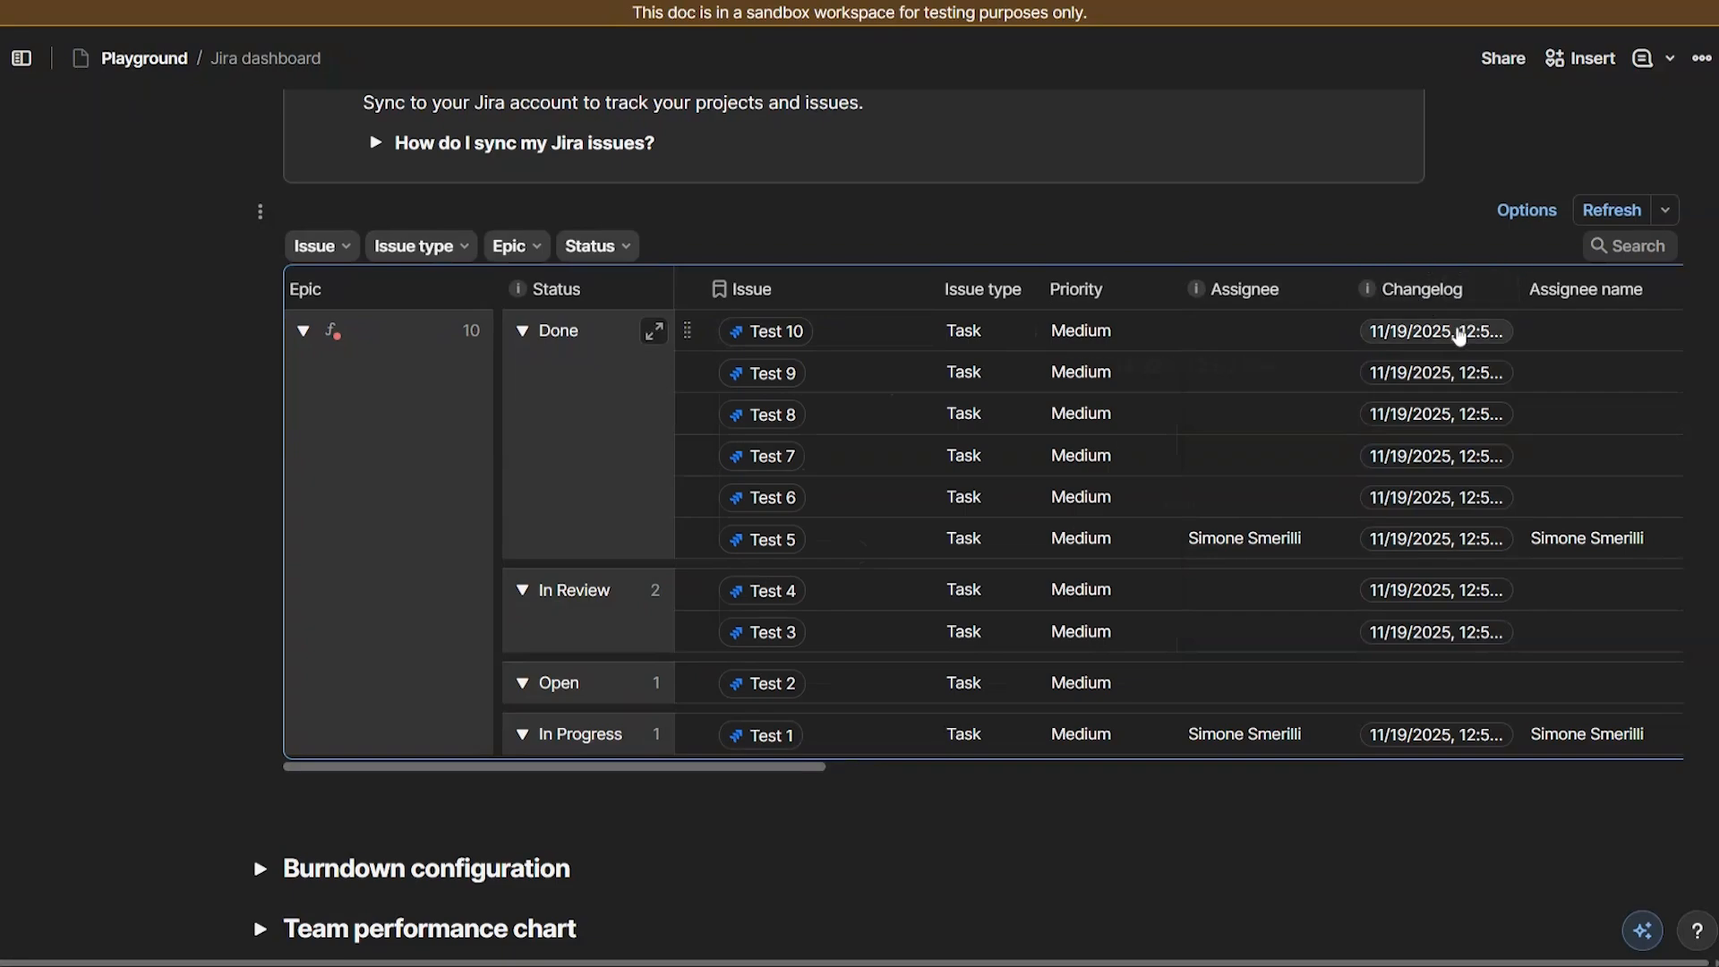
mouse_move(1462, 333)
left_click_drag(725, 768, 1138, 770)
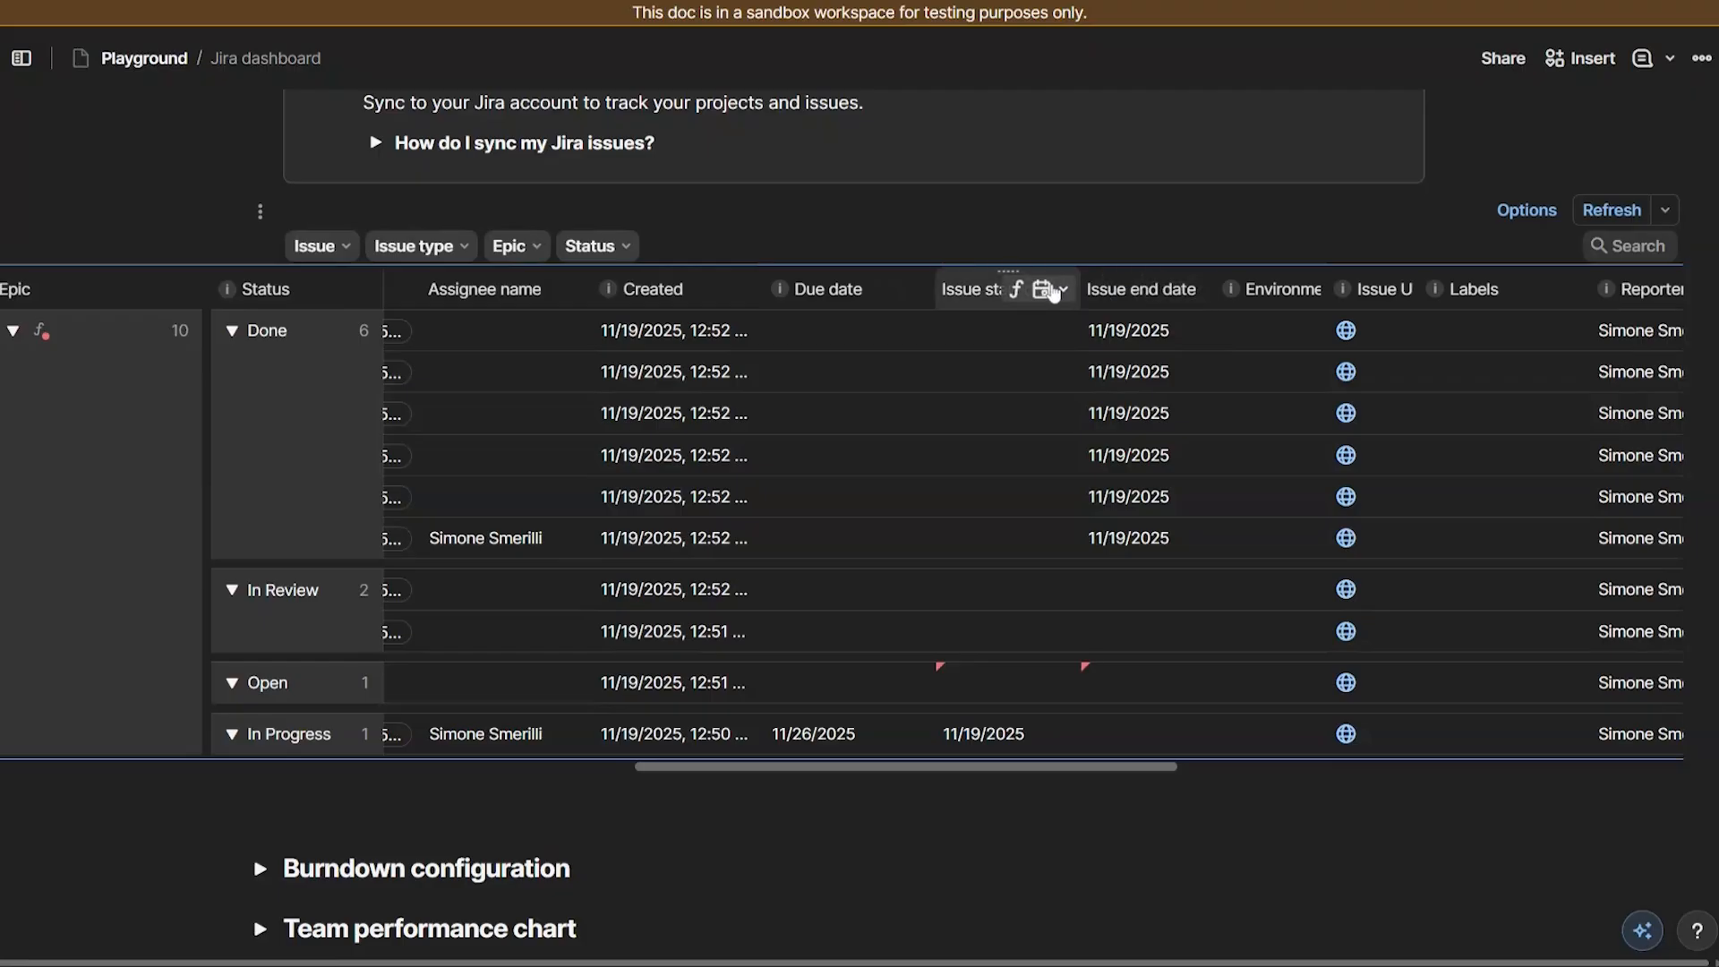
Step: Pin the expand row button in the display settings of the All issues table
scroll(1054, 292, "up", 1)
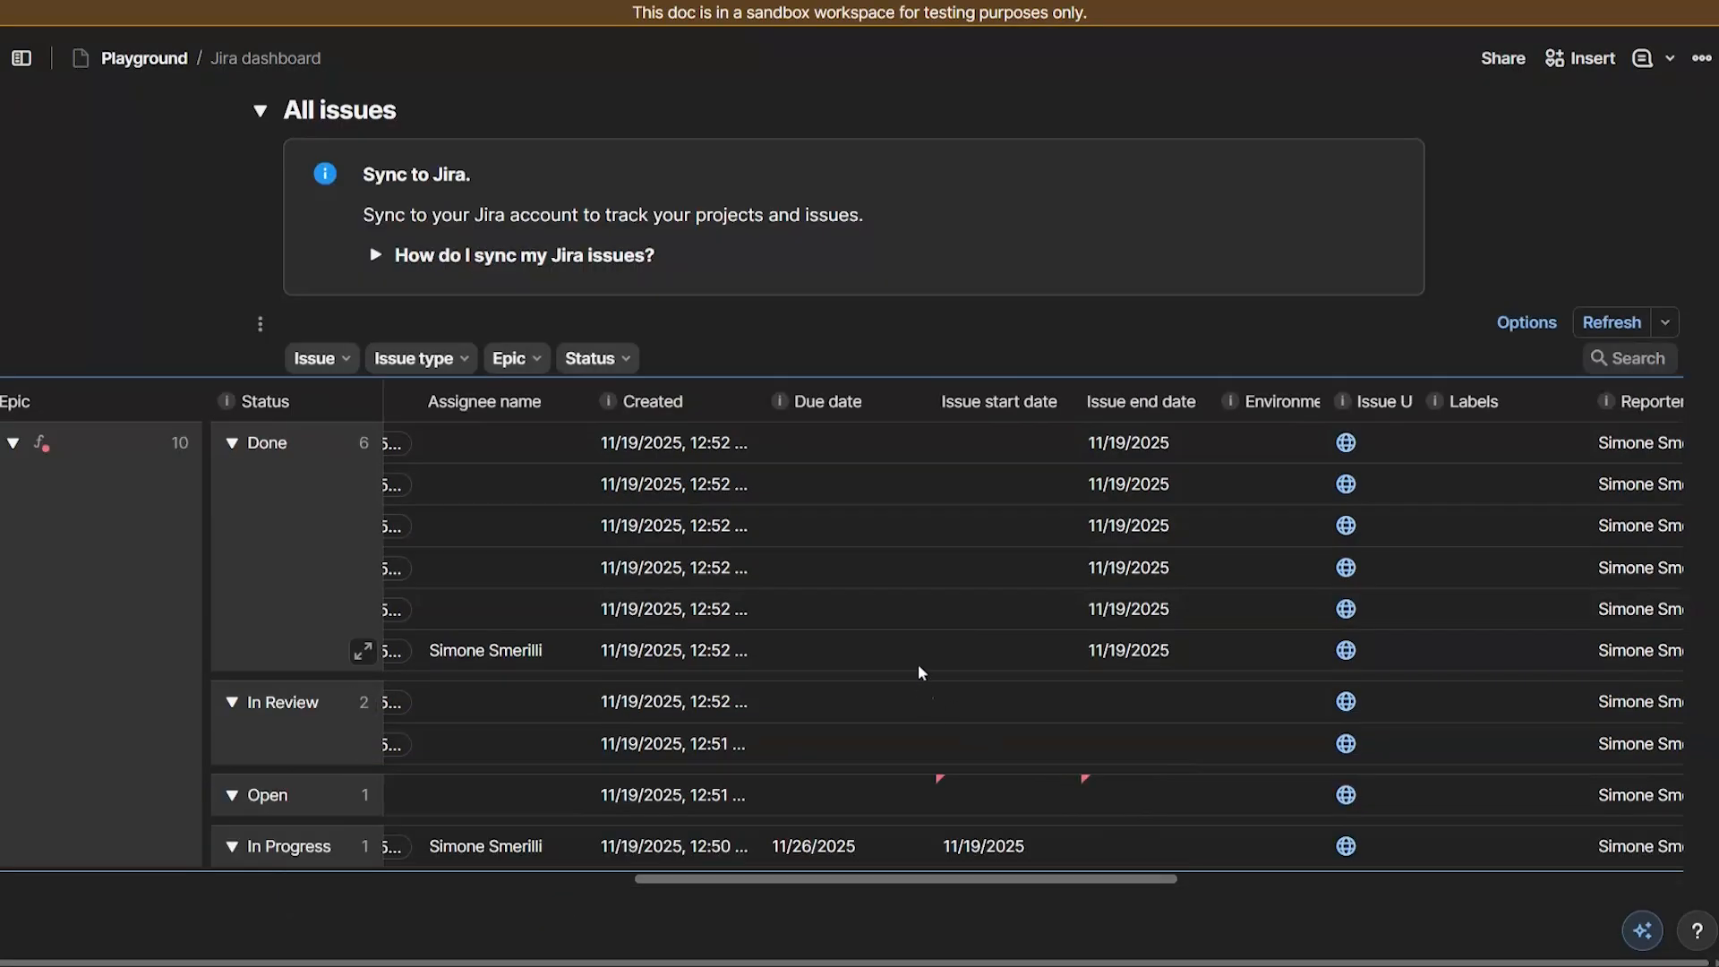
left_click(1513, 323)
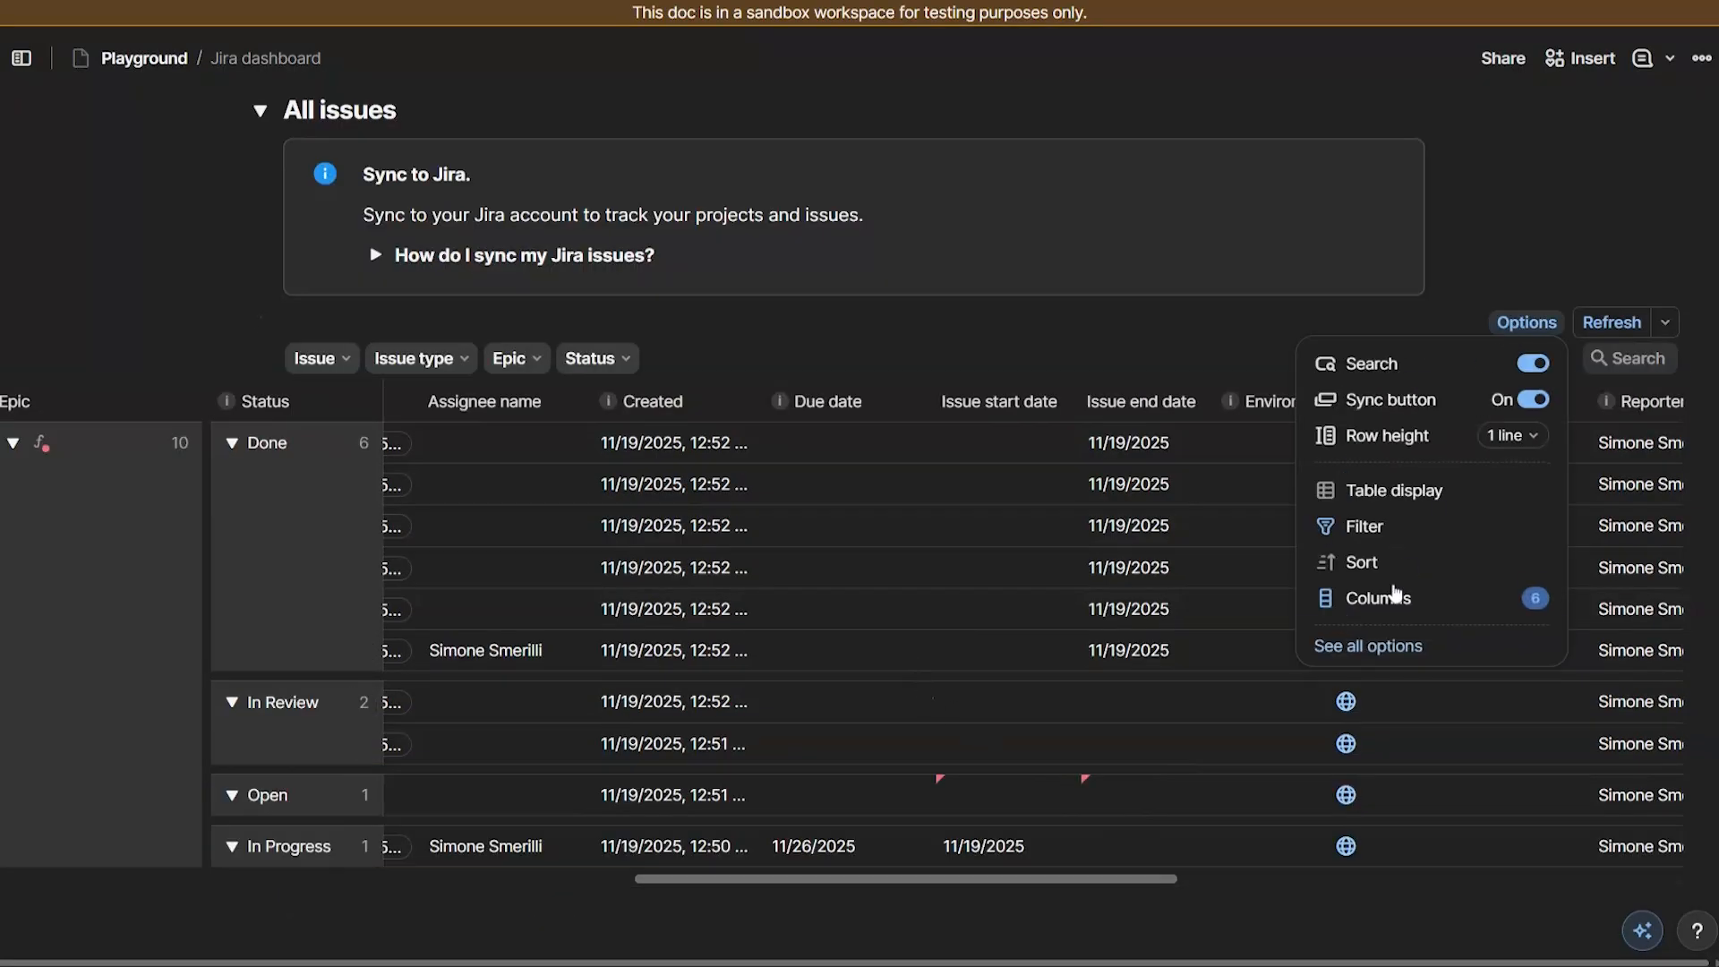
left_click(1368, 646)
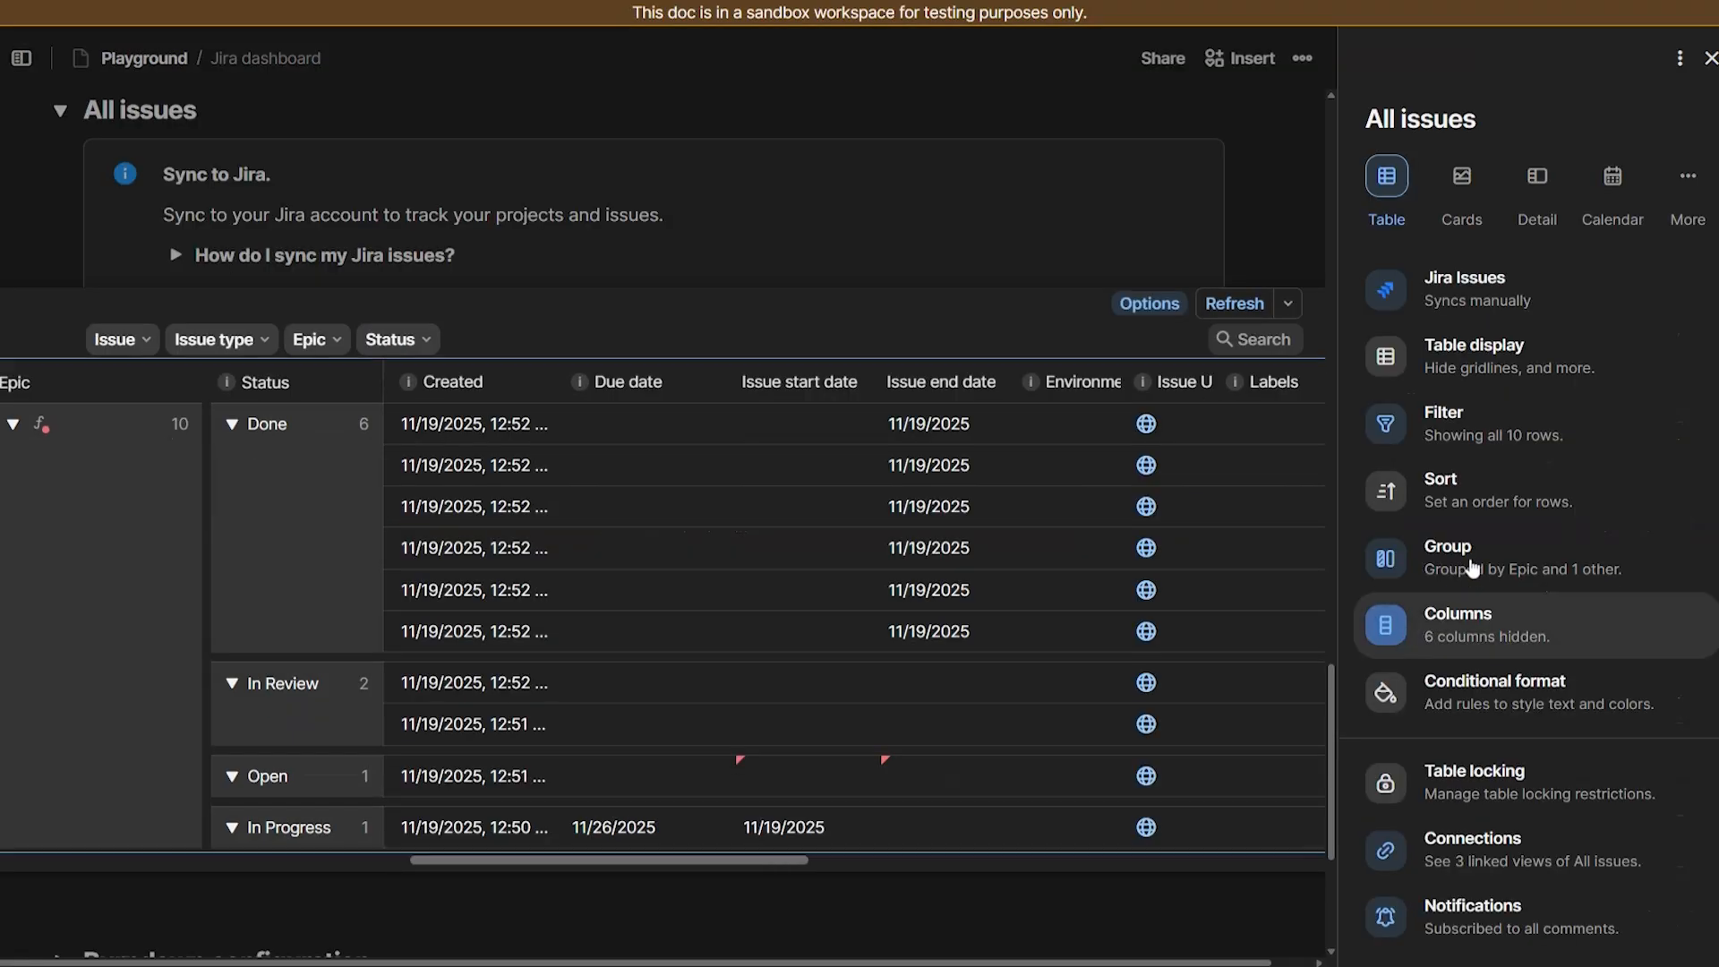
left_click(1432, 353)
left_click(1692, 200)
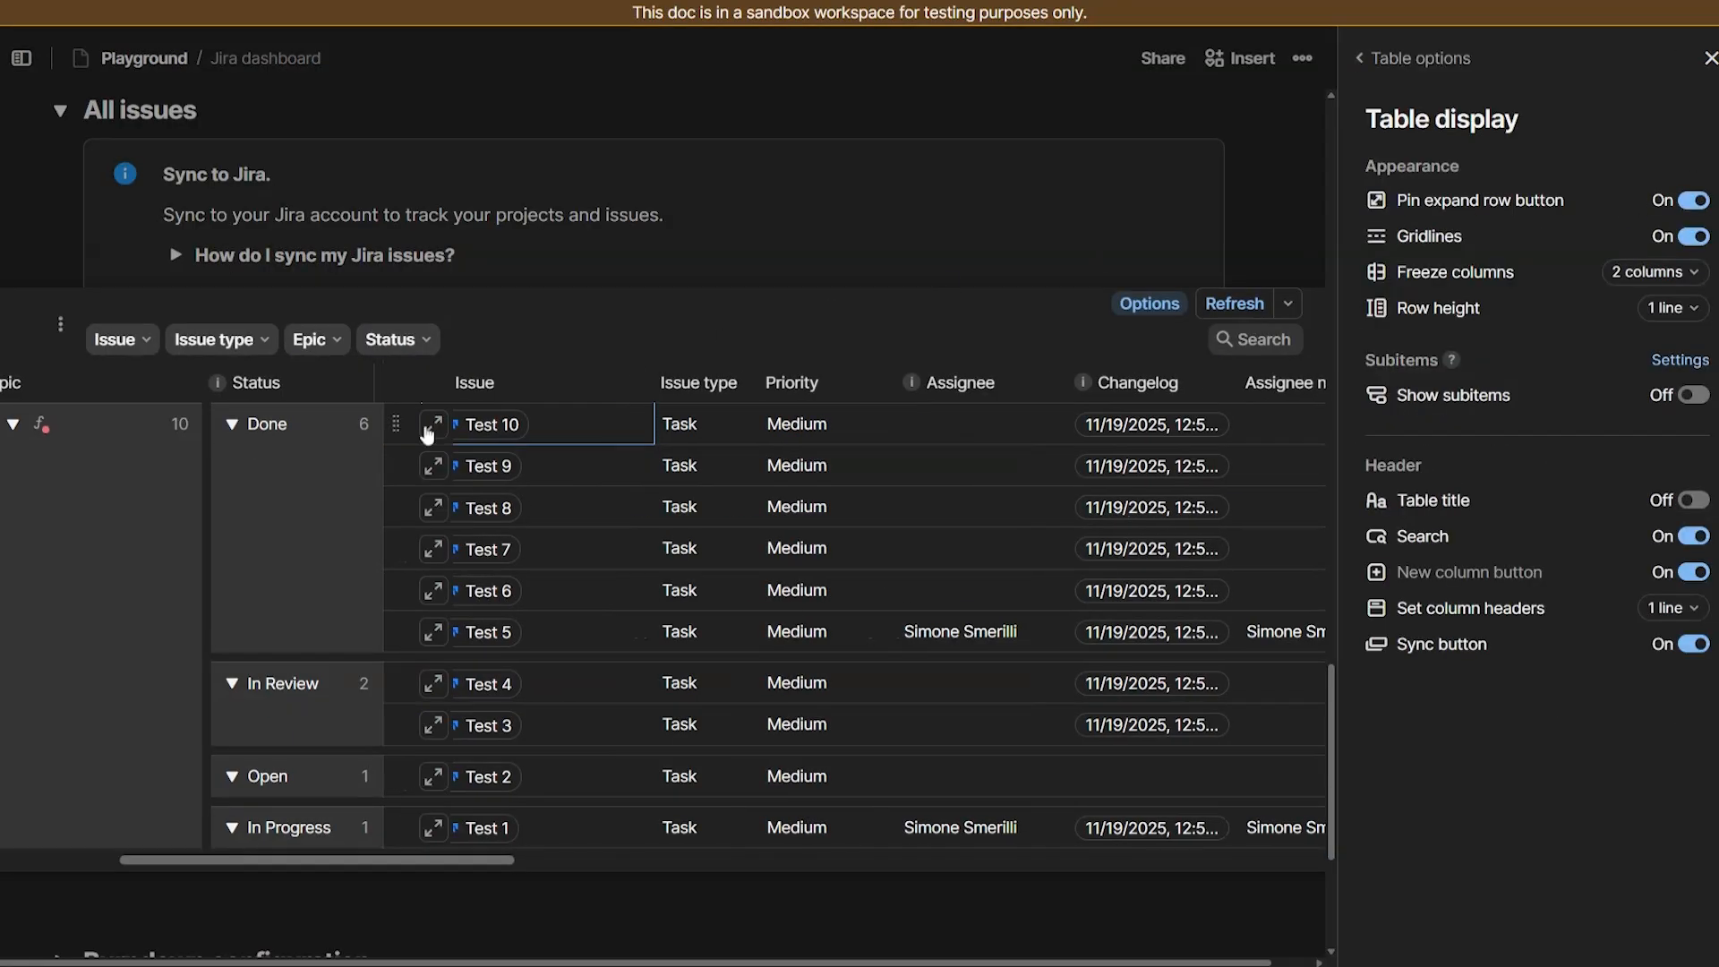
Step: Try hiding the table's gridlines, restore them, and check the freeze columns and row height choices
left_click(1702, 237)
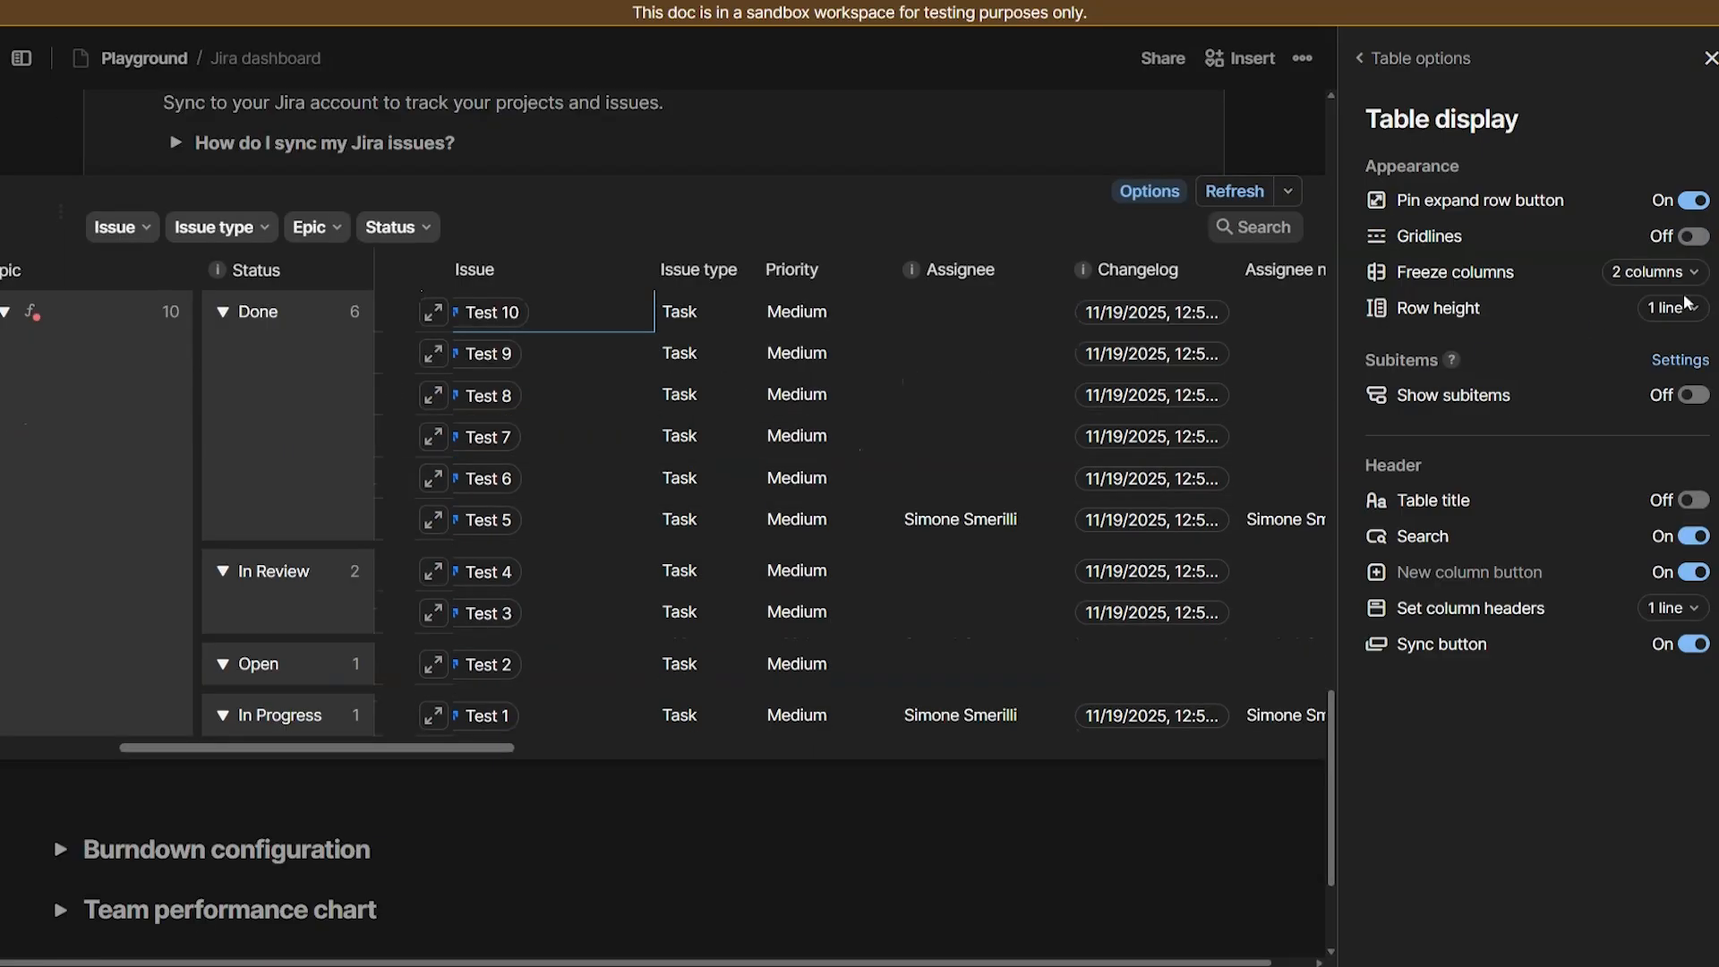
left_click(1690, 237)
left_click(1663, 272)
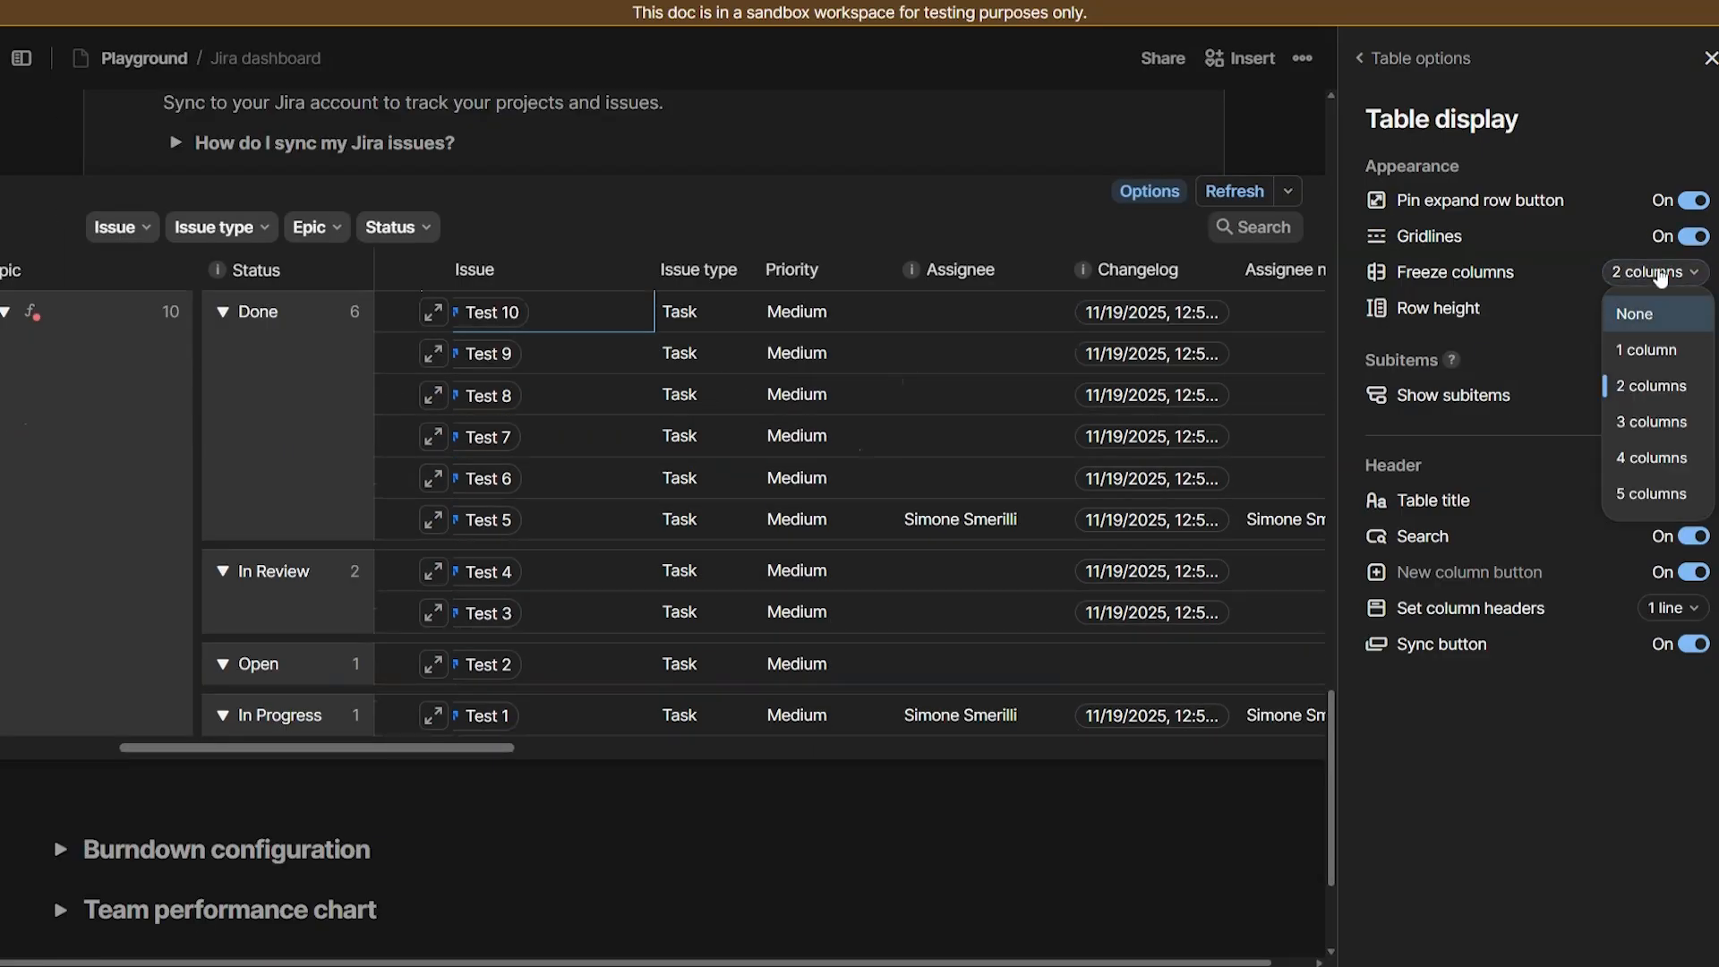
left_click(1661, 274)
left_click(1666, 308)
left_click(1663, 323)
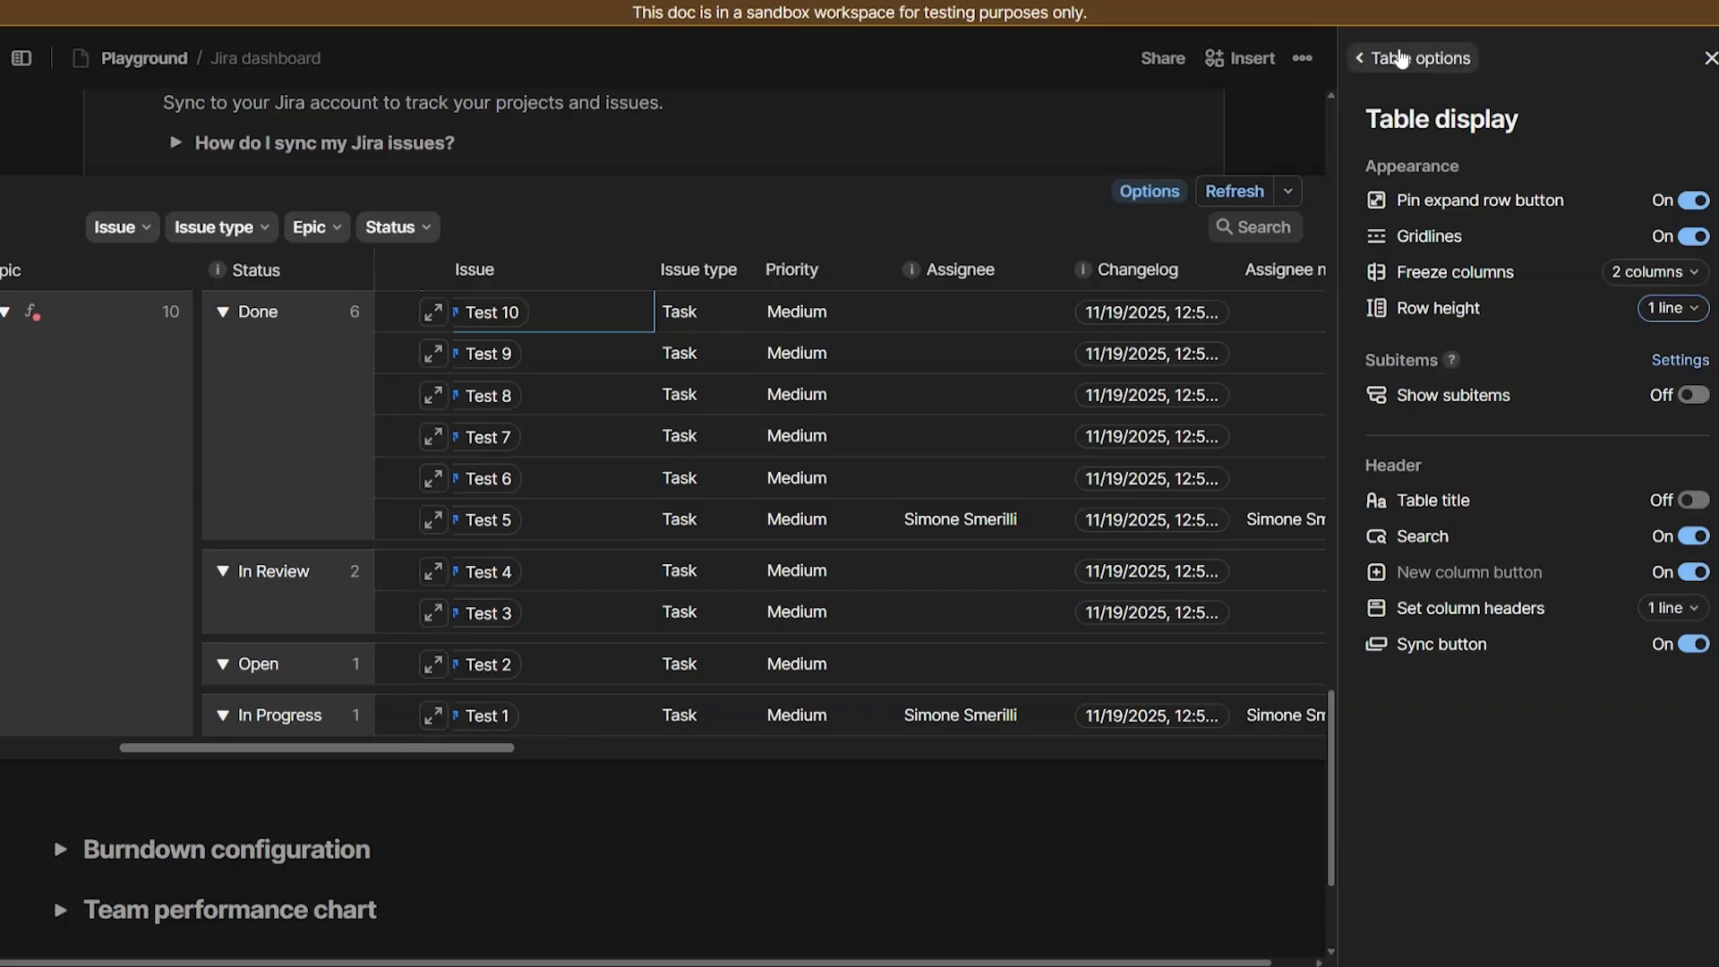
Step: Remove the Issue type filter from the All issues table
left_click(1395, 57)
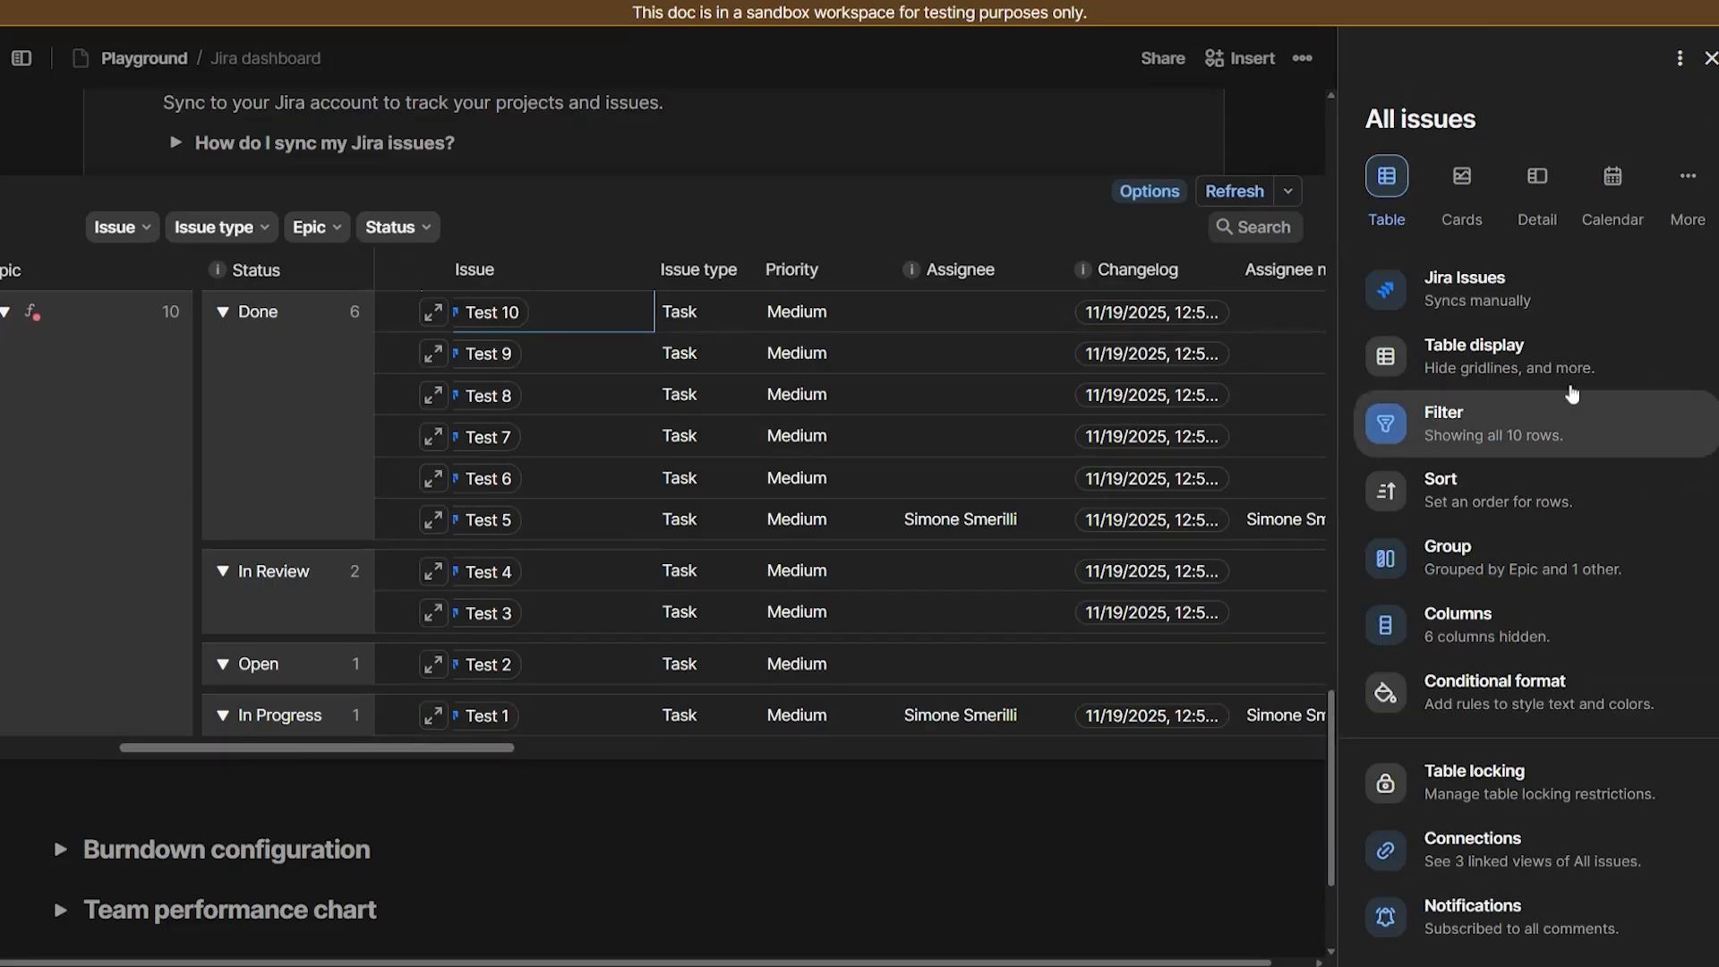
left_click(1435, 427)
scroll(1522, 317, "down", 1)
scroll(1515, 389, "up", 1)
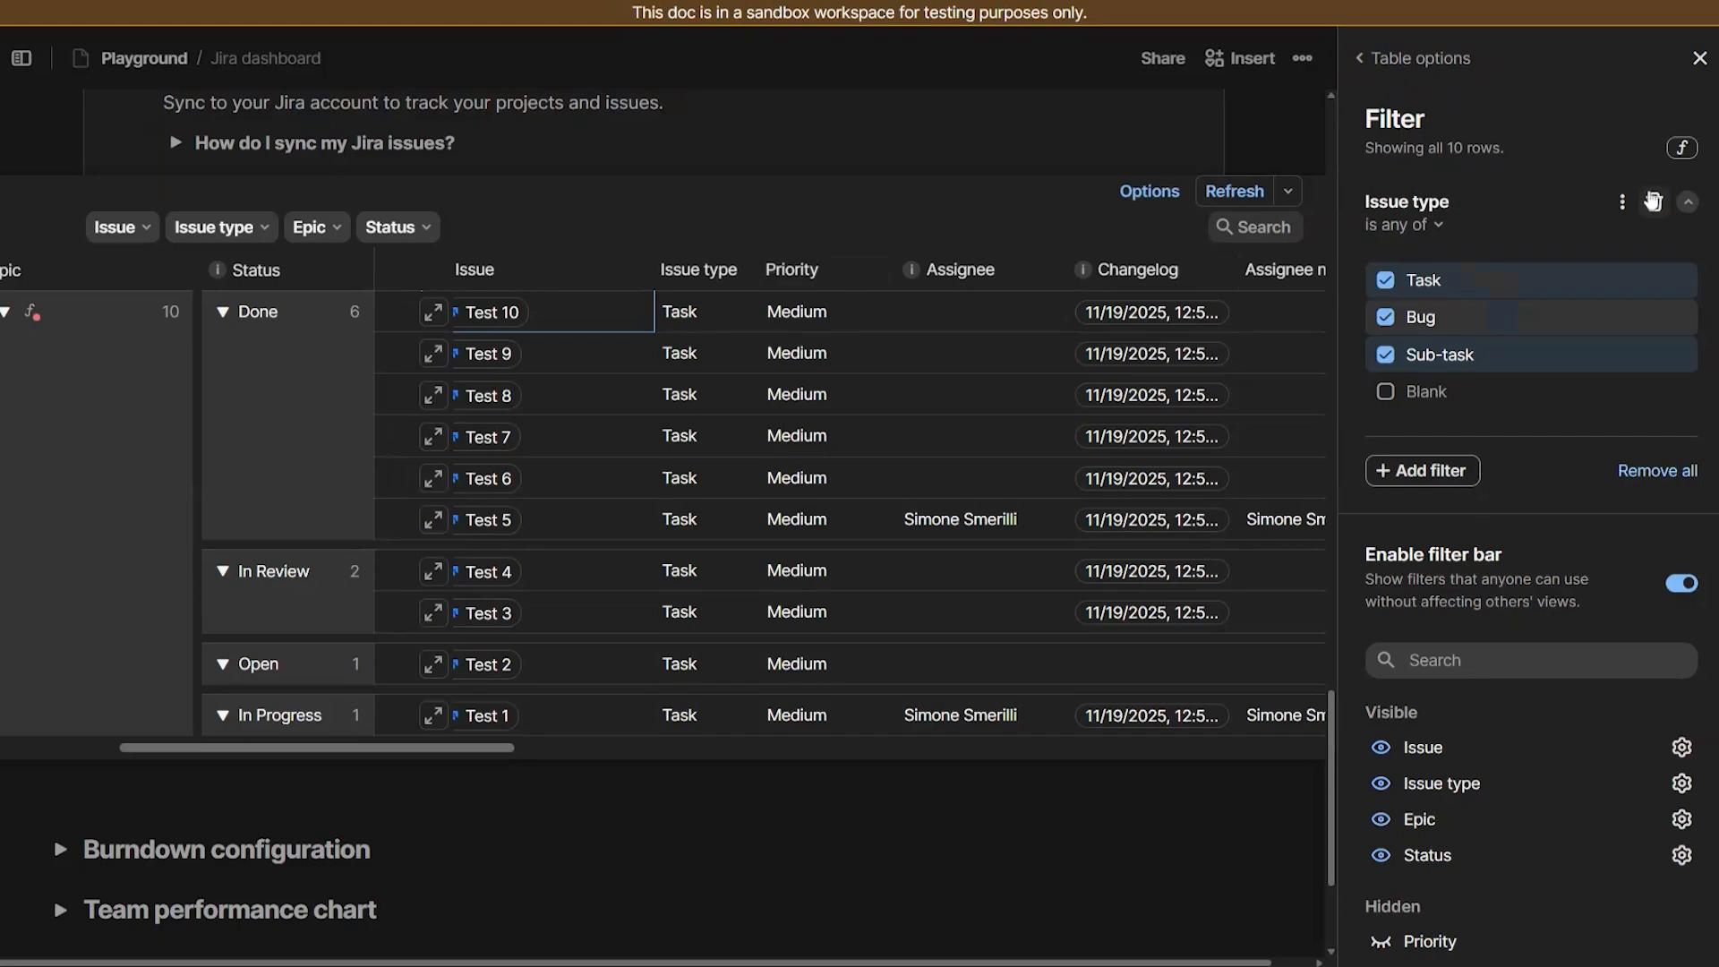
left_click(1654, 203)
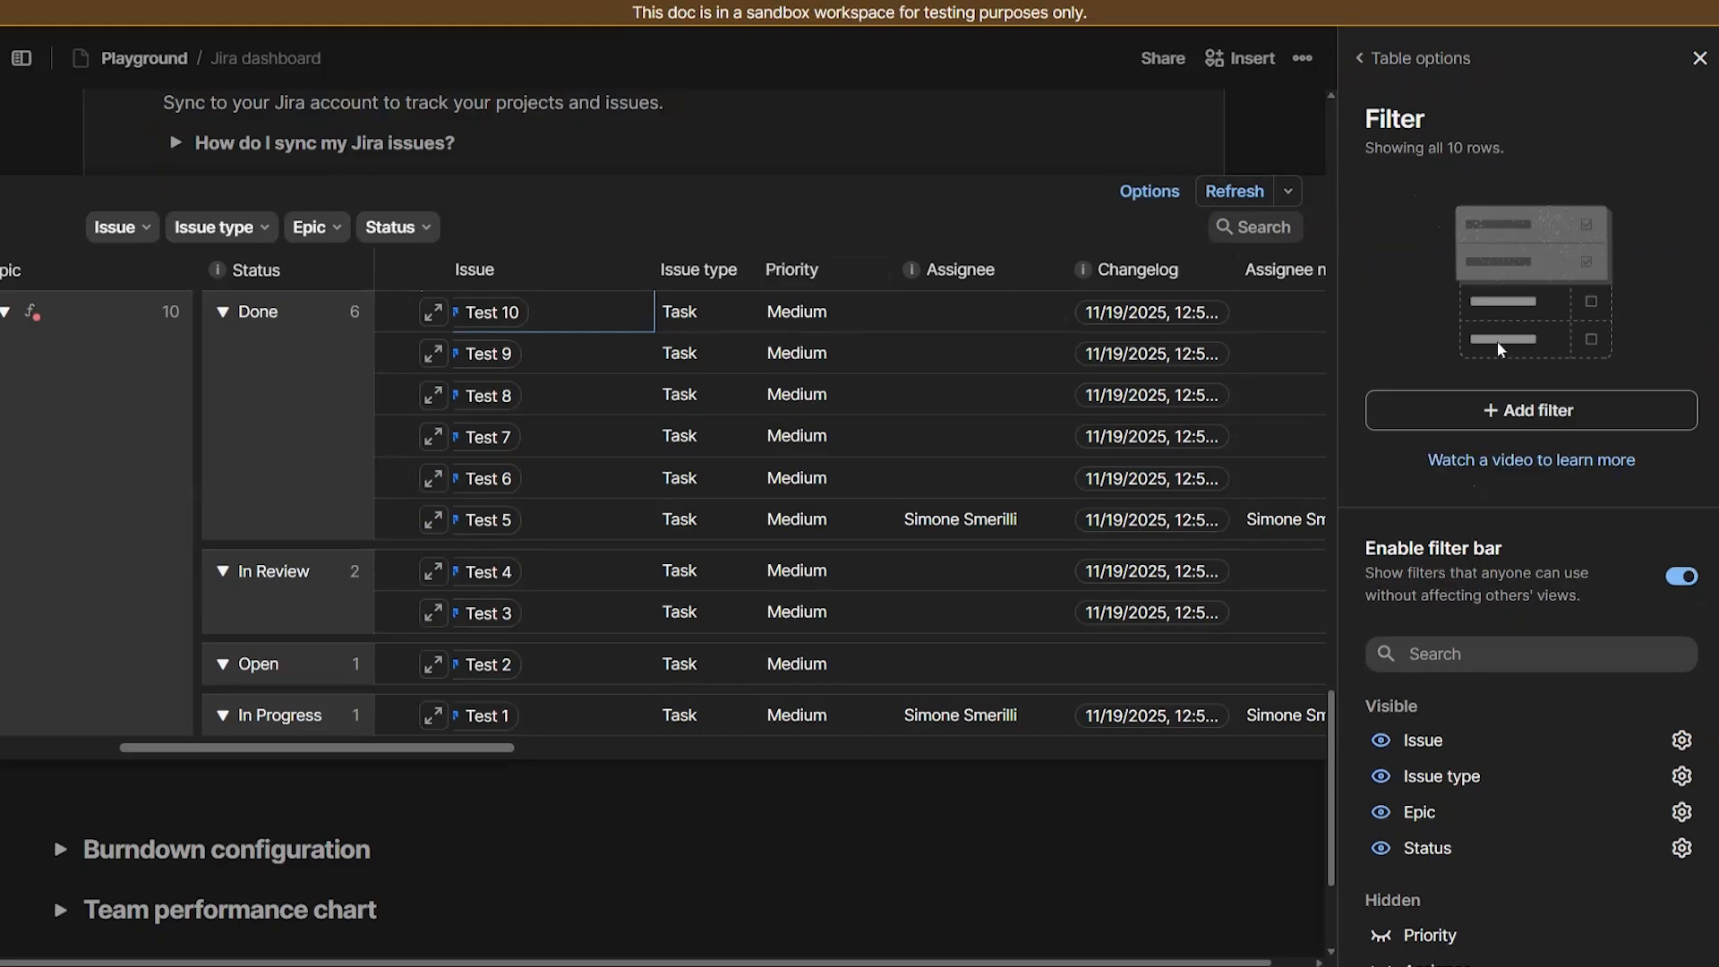
left_click(417, 231)
left_click(415, 231)
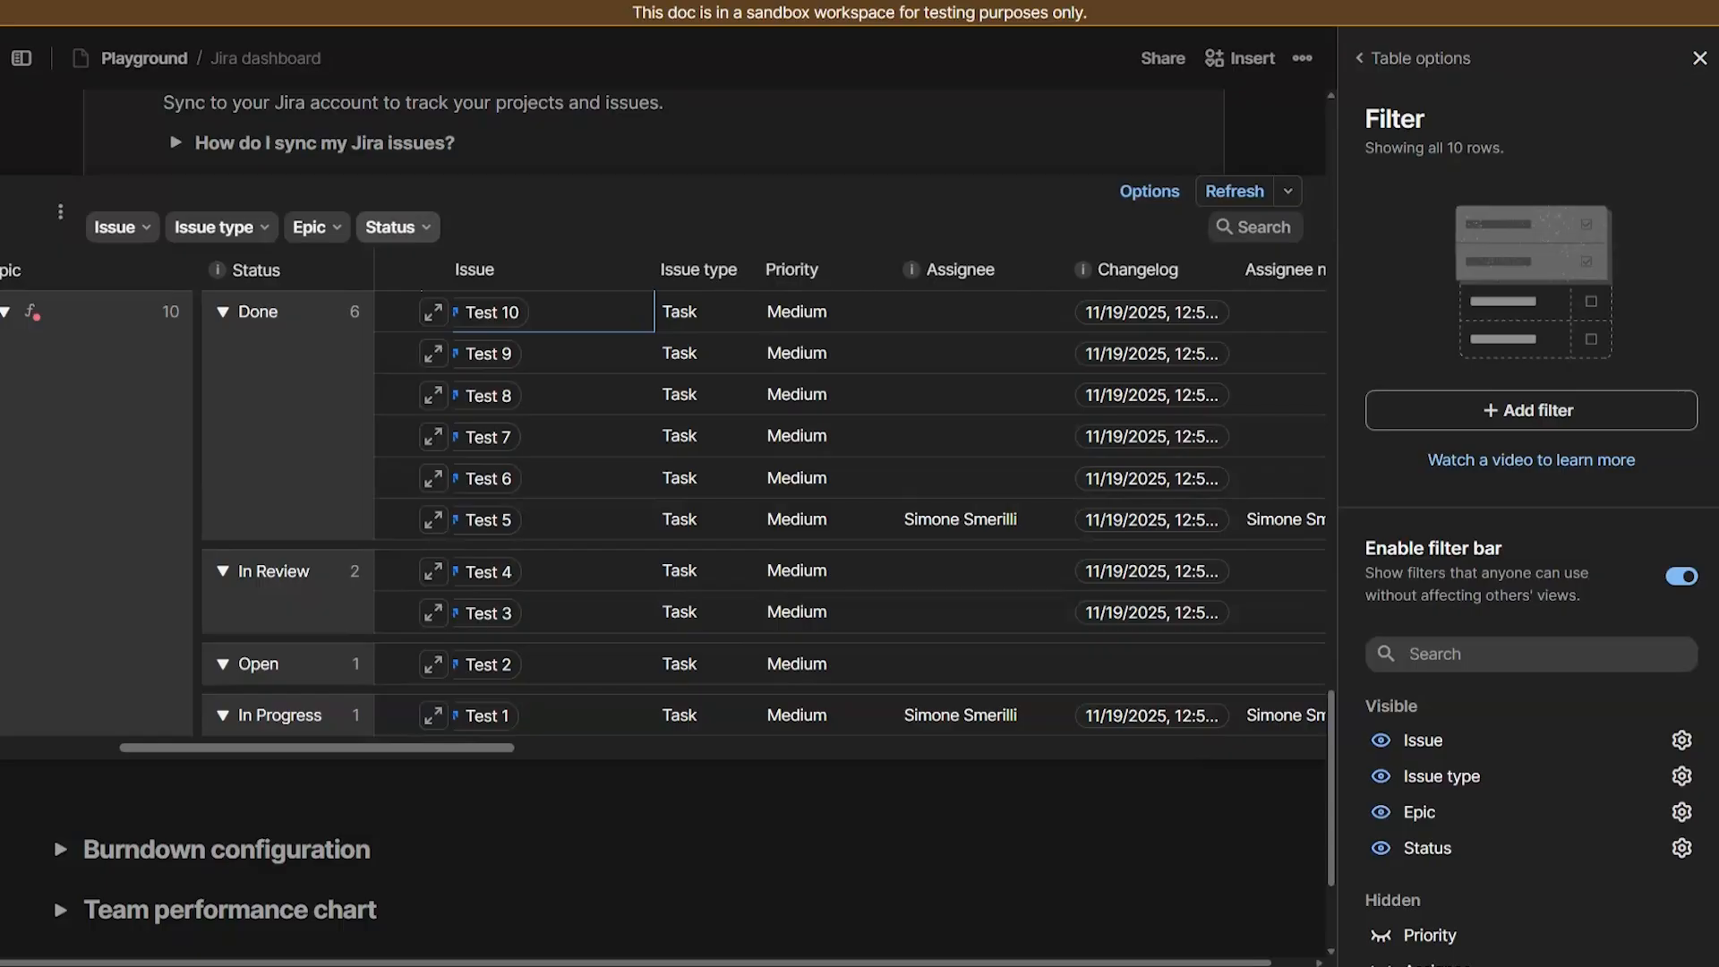
Step: Review the column list of the All issues table and close the table options
left_click(1420, 58)
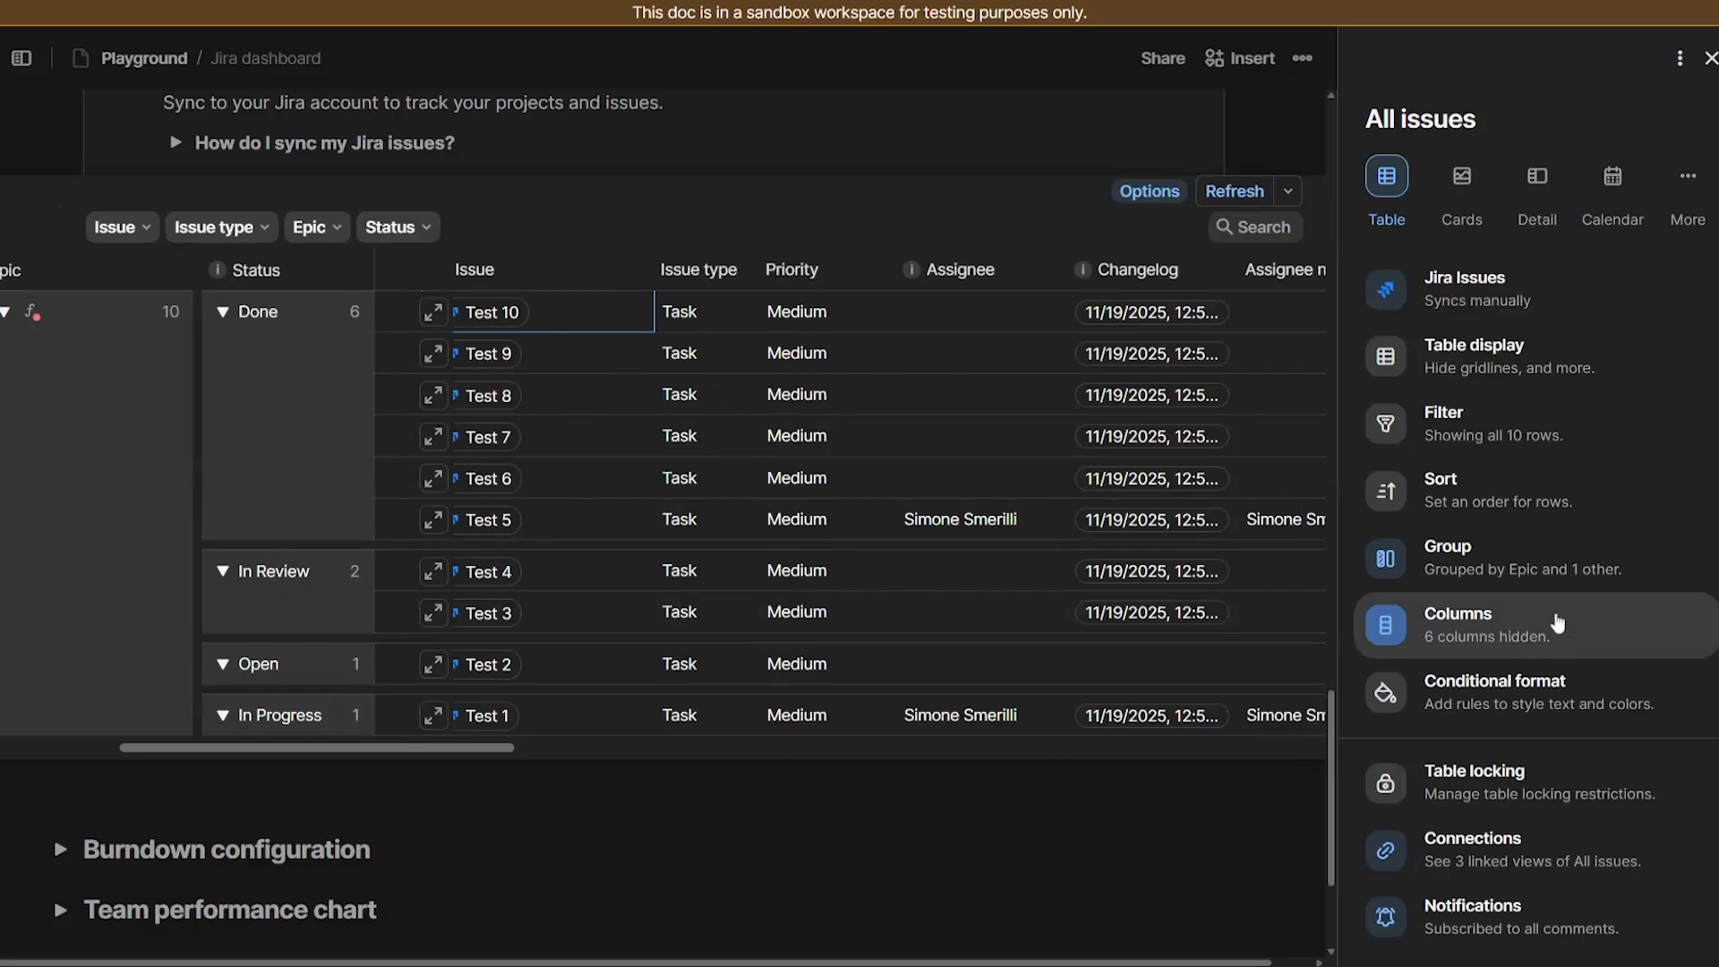
left_click(1558, 633)
scroll(1383, 519, "down", 1)
scroll(1384, 519, "down", 5)
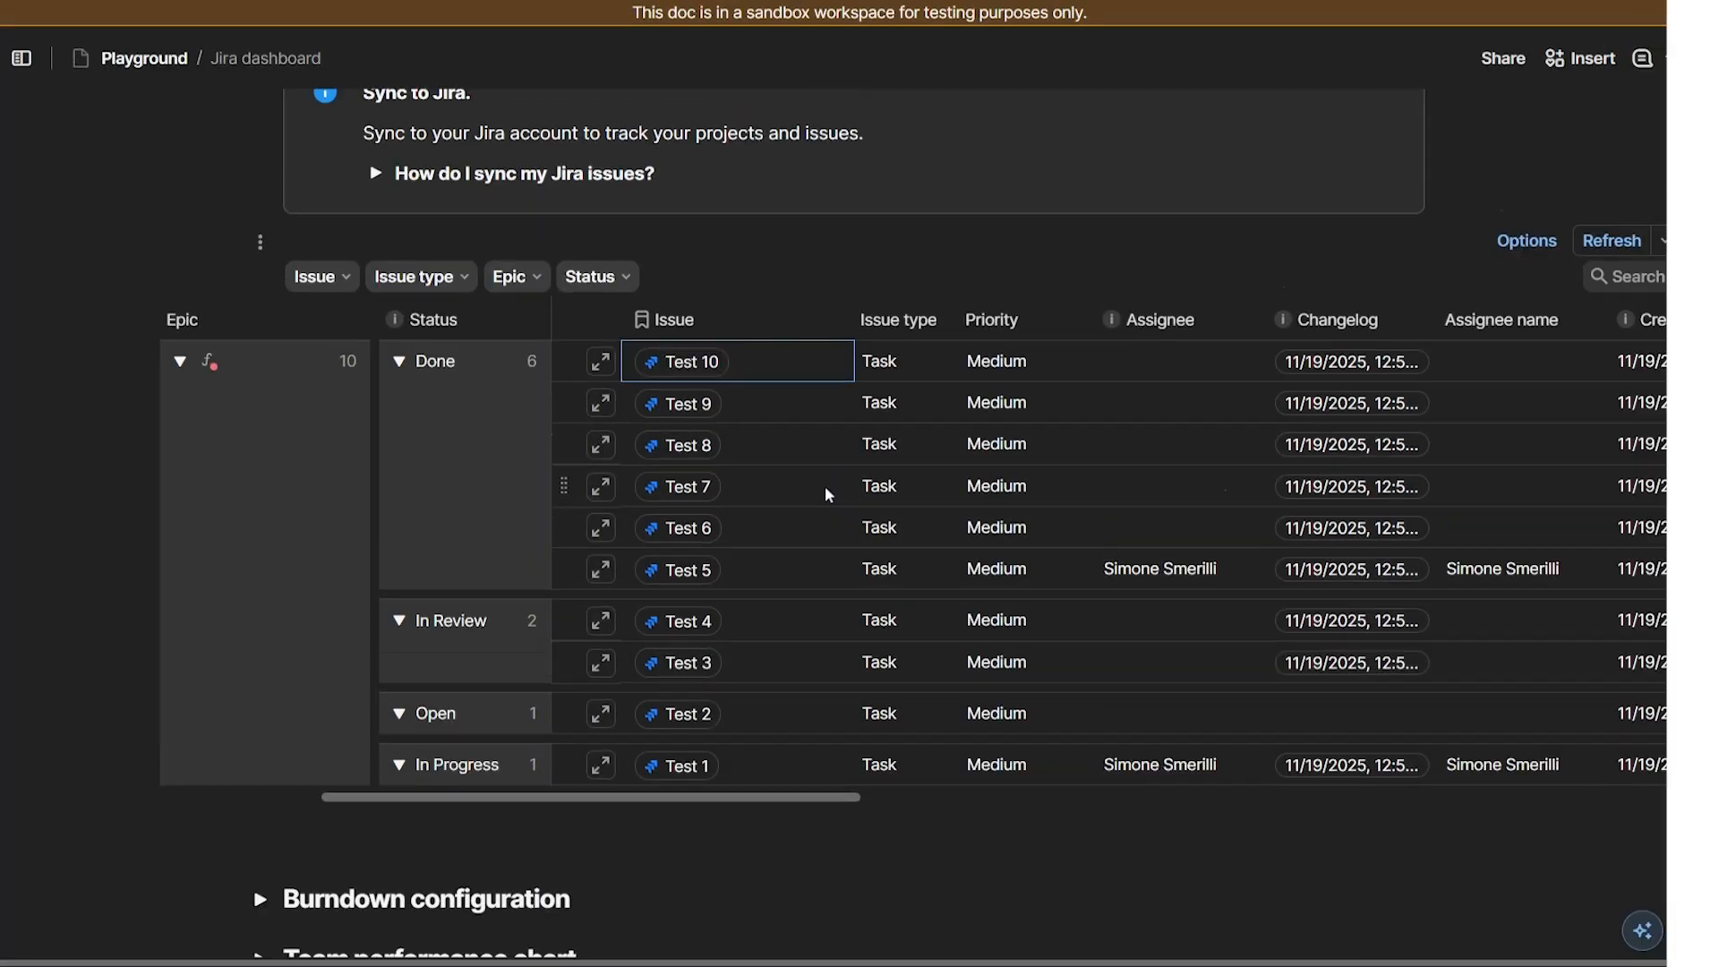
Step: Check the formula error on the Epic column and ungroup the table by Epic
scroll(825, 488, "up", 1)
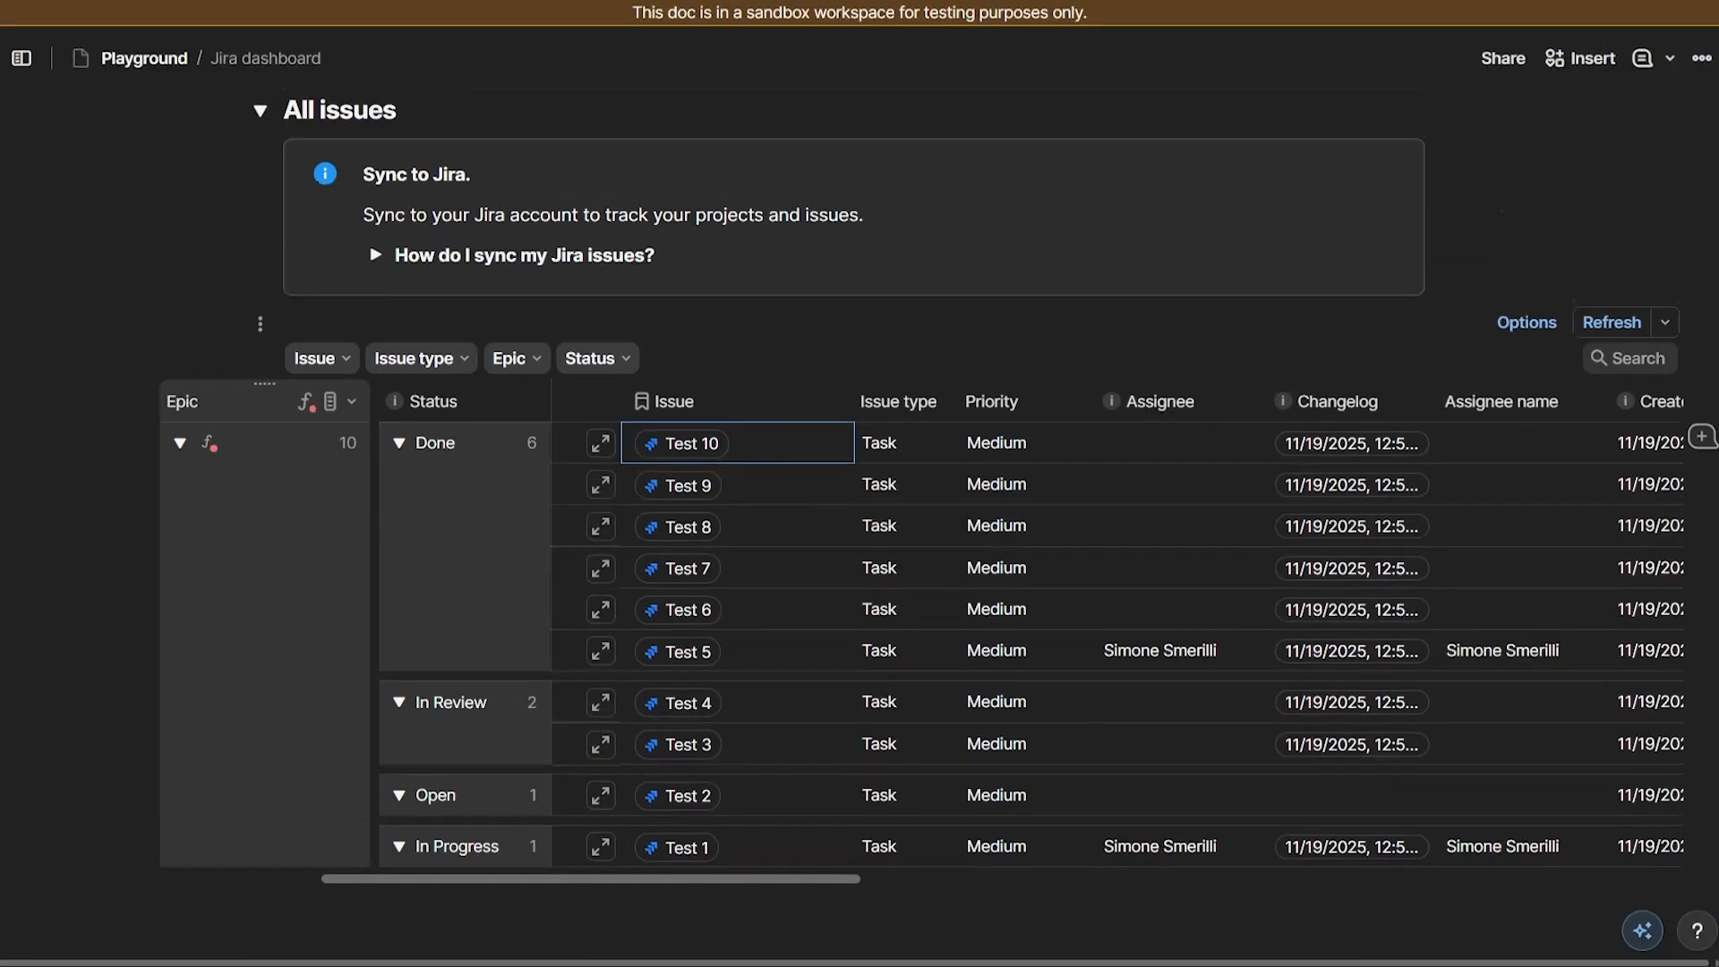
mouse_move(324, 405)
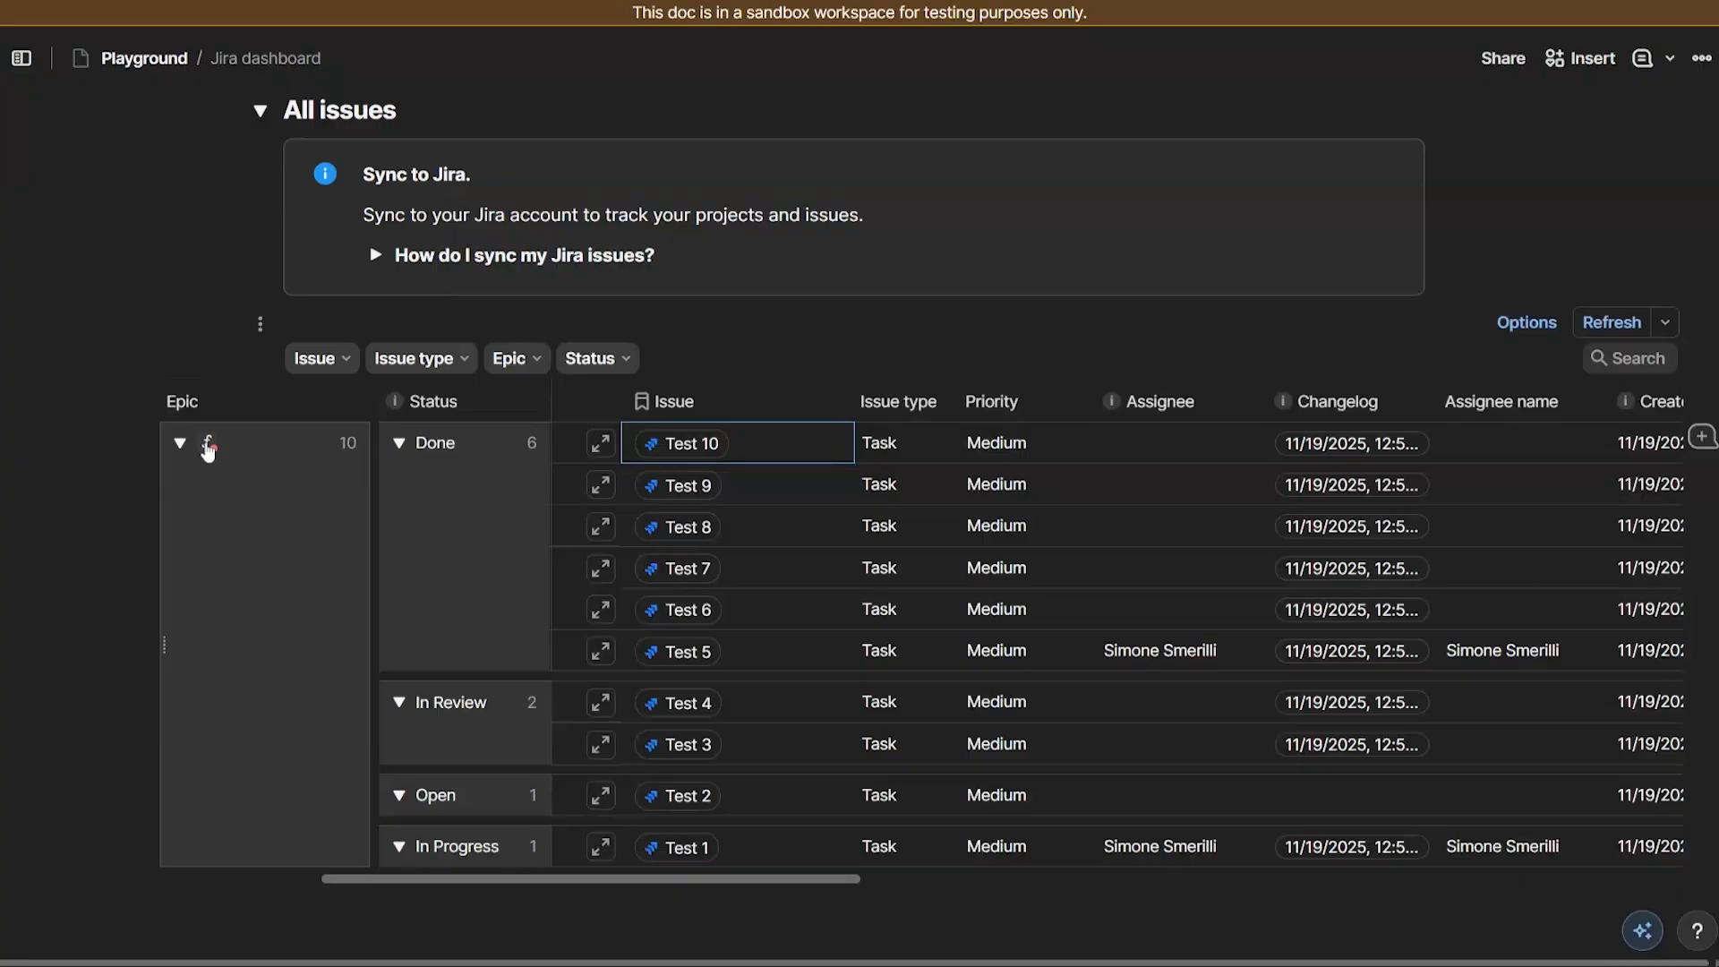
mouse_move(208, 445)
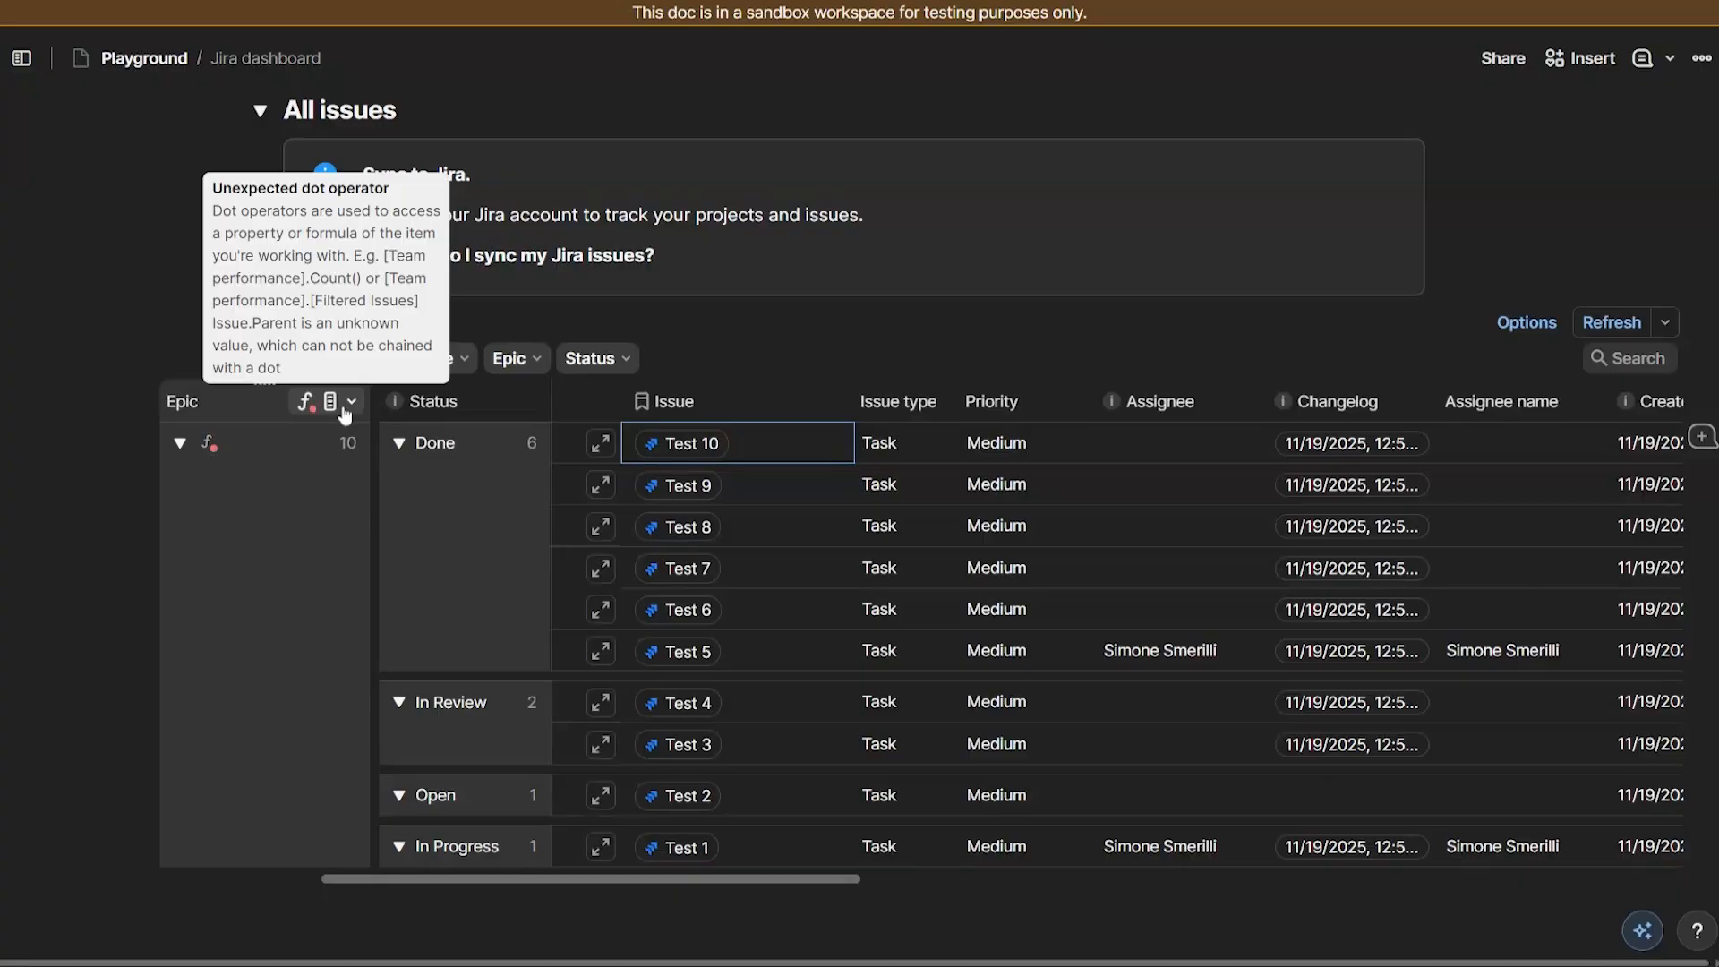
left_click(347, 407)
mouse_move(447, 678)
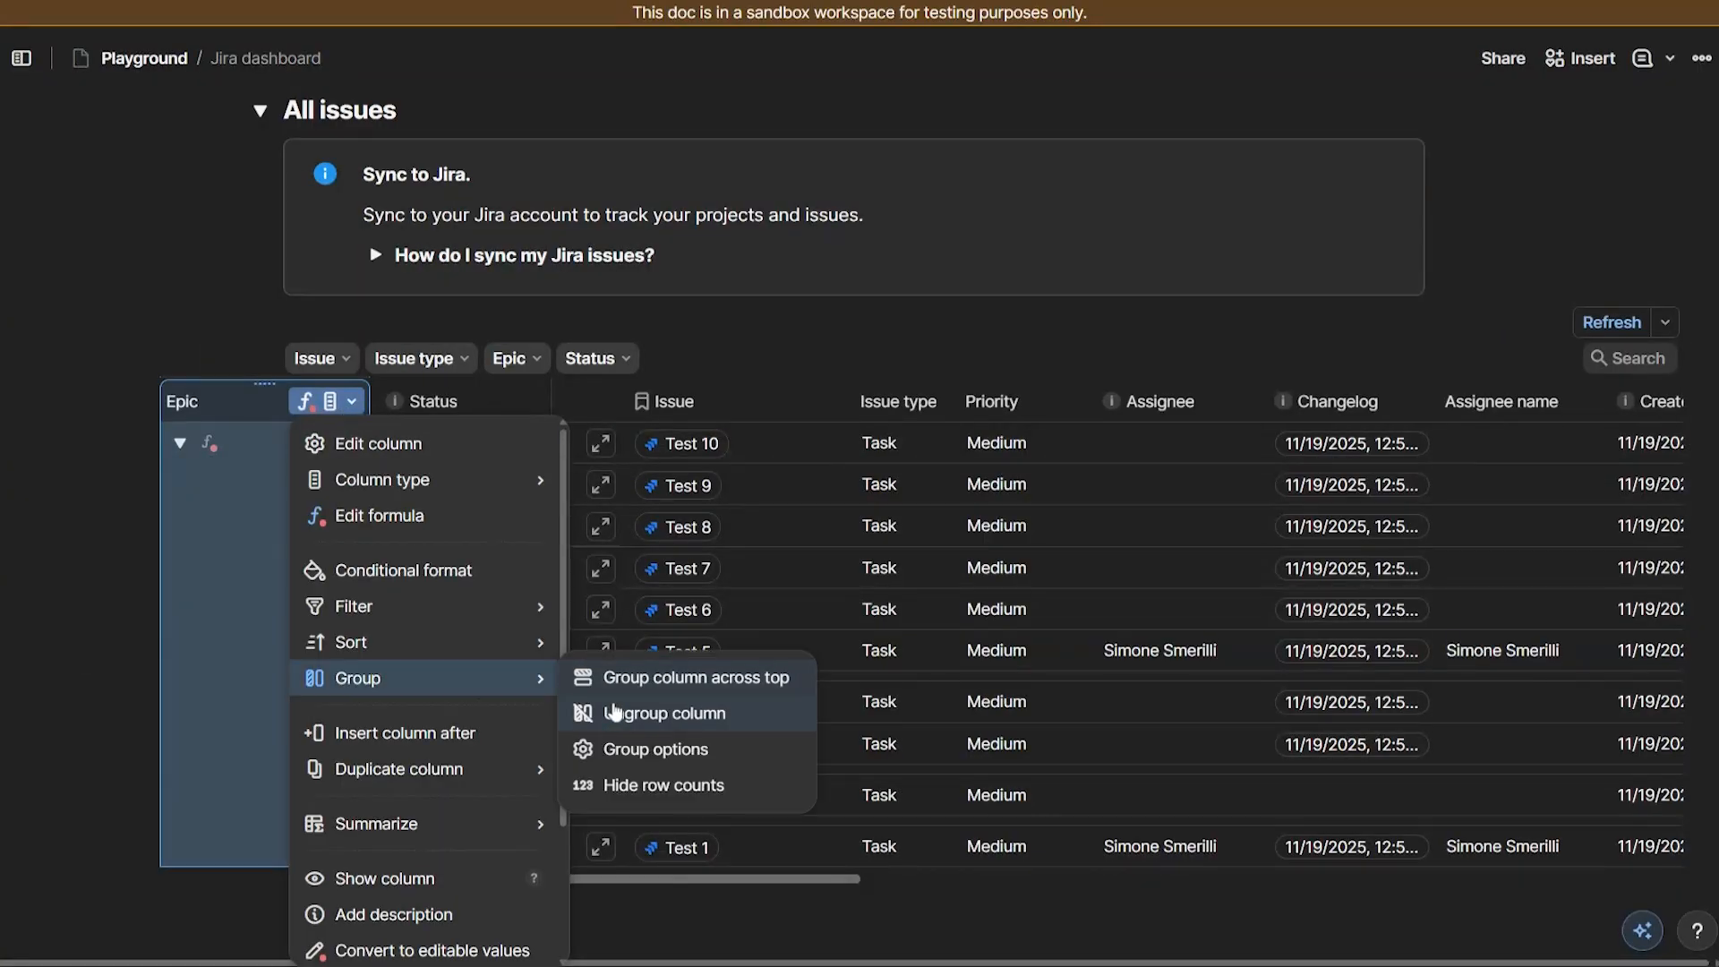
left_click(695, 729)
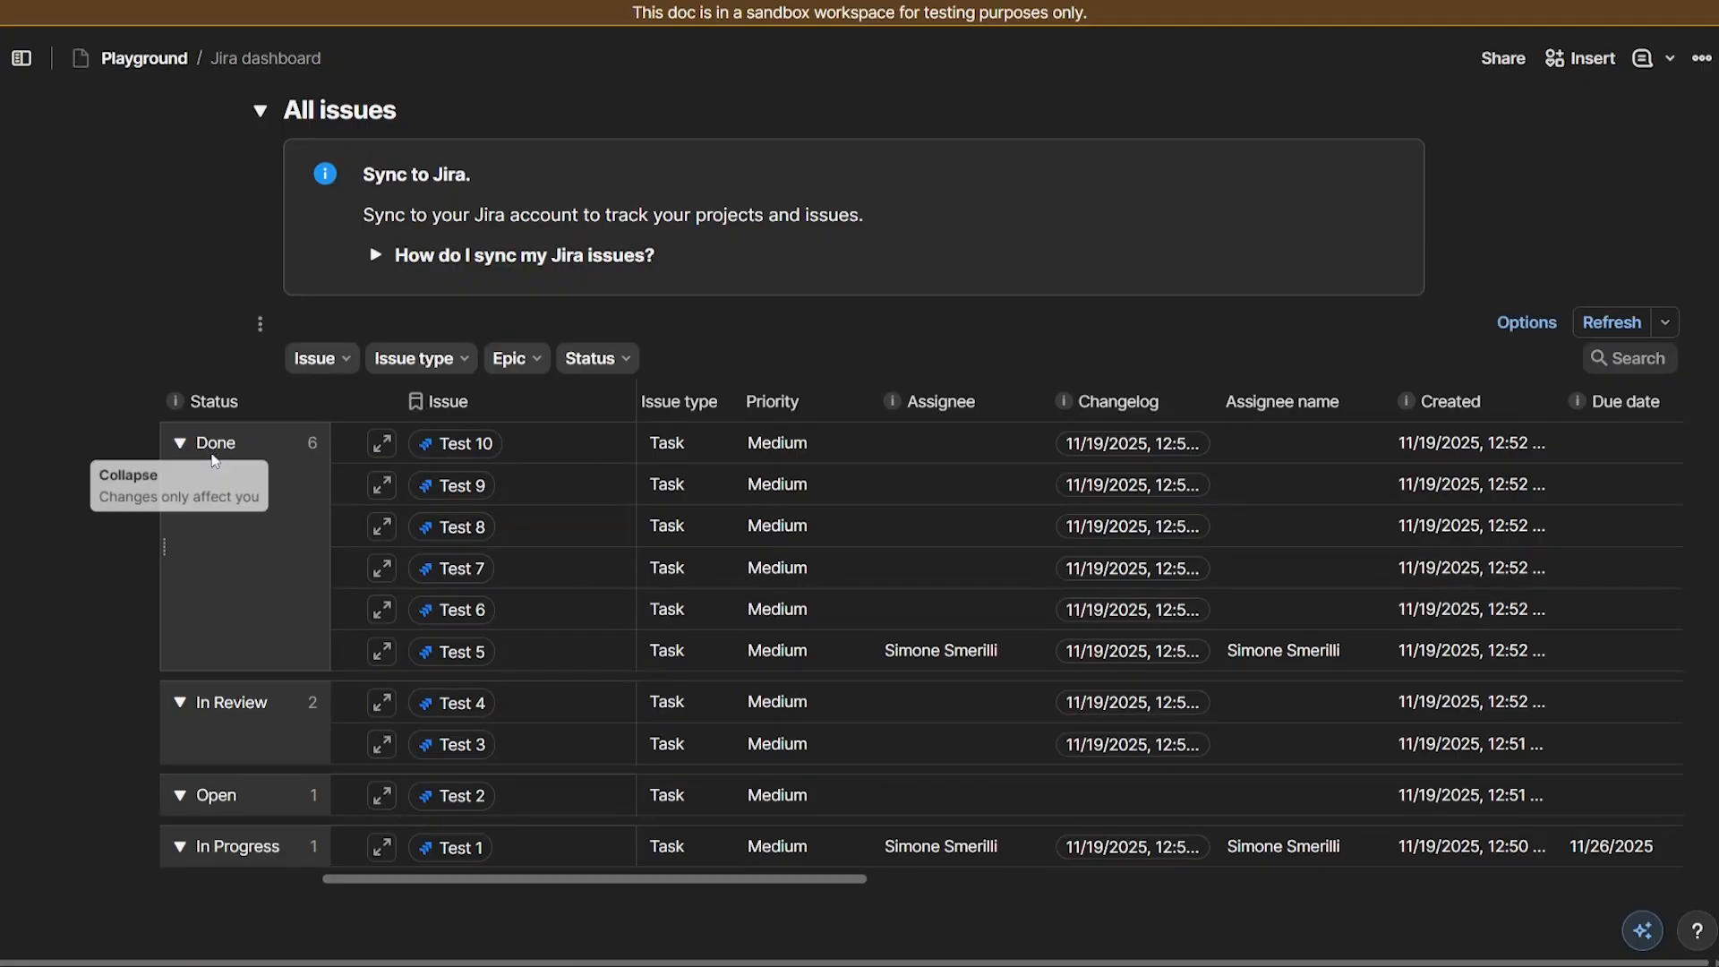
Step: Collapse and re-expand the Done status group in the All issues table
left_click(179, 445)
left_click(180, 445)
left_click(479, 460)
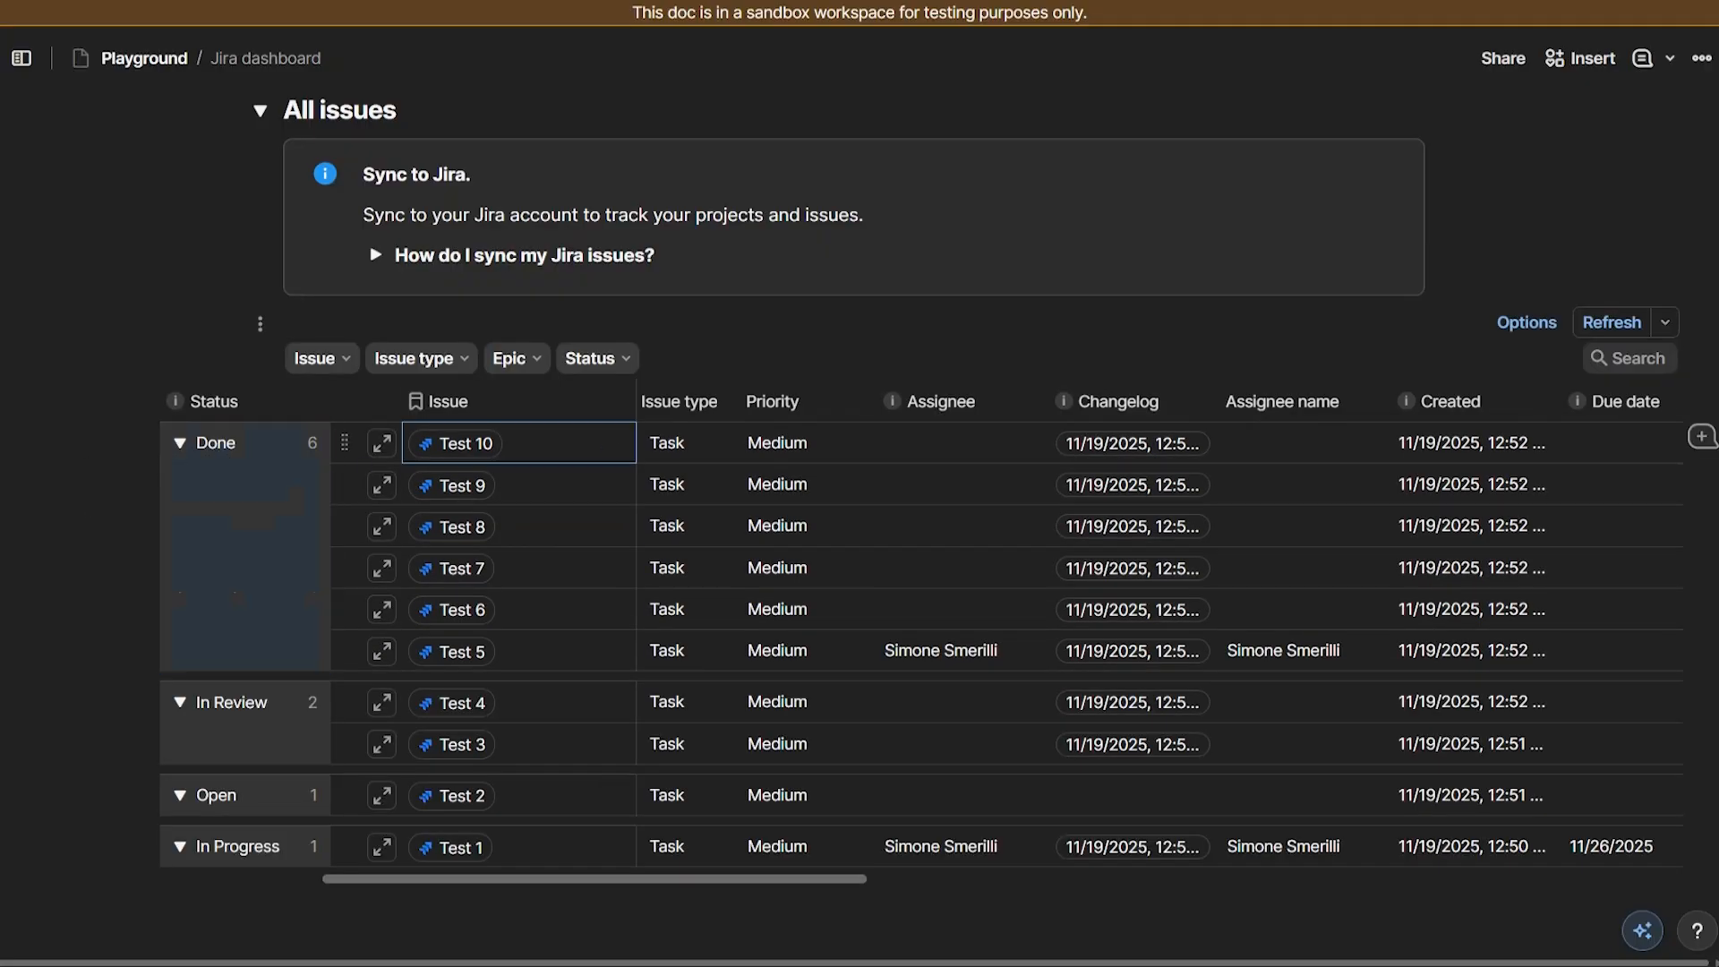
Step: Expand the Test 10 row and open its layout for editing
left_click(383, 445)
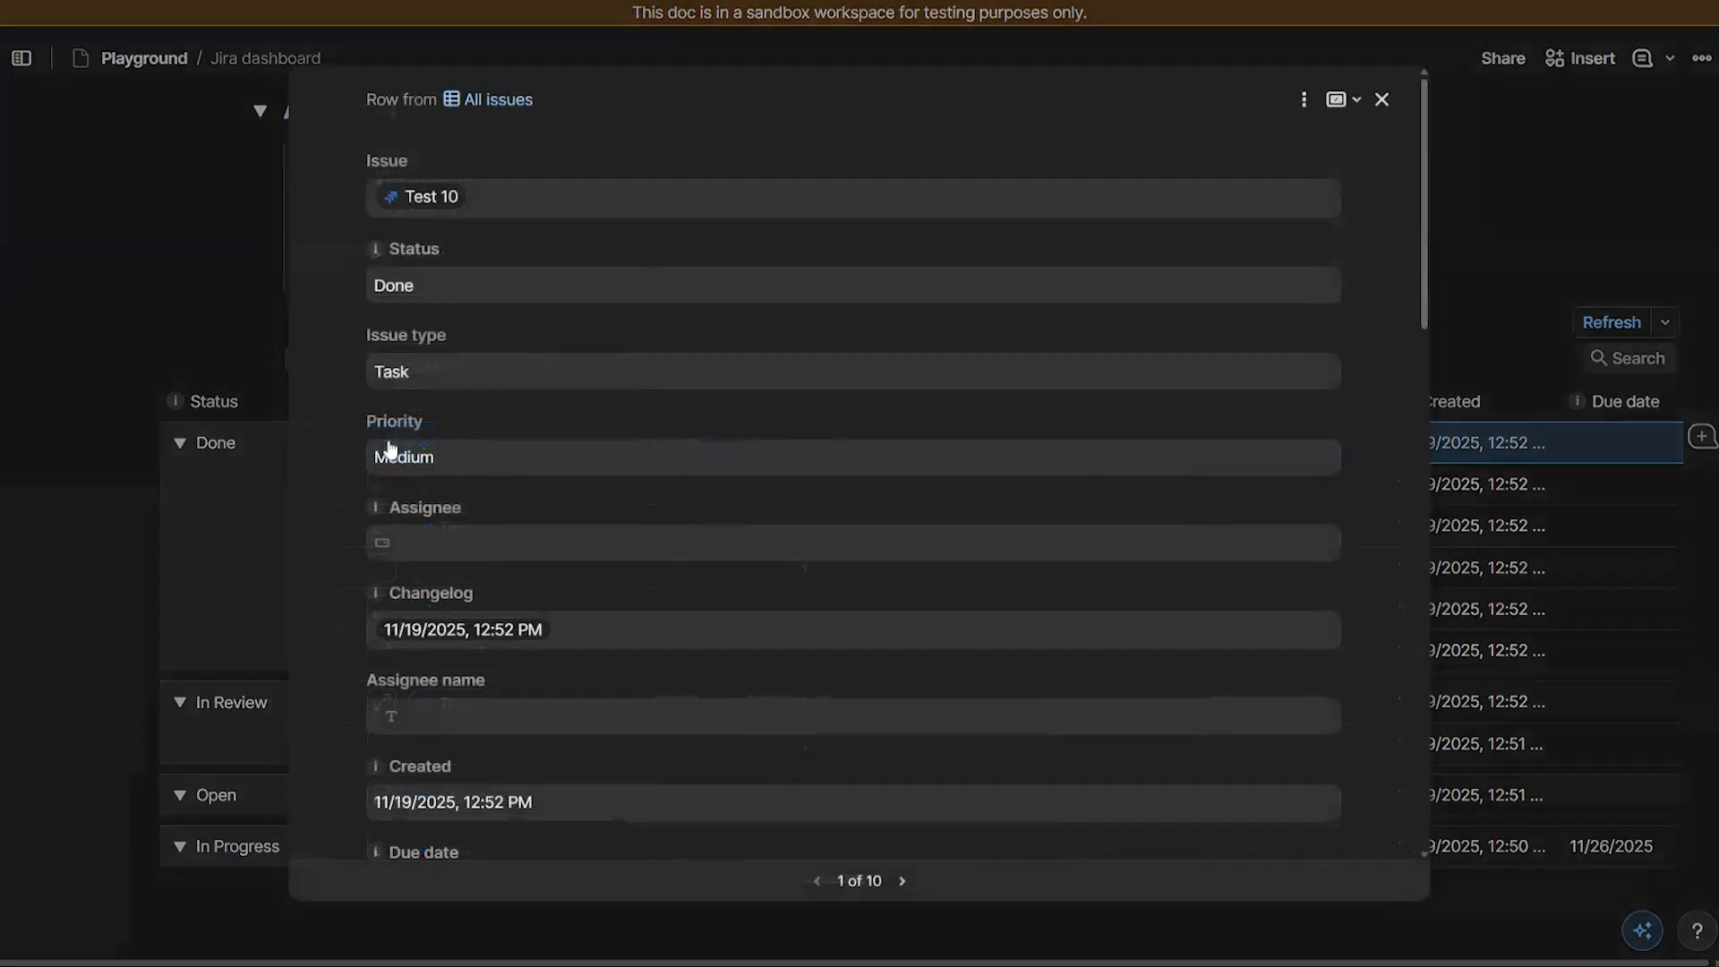
left_click(1303, 99)
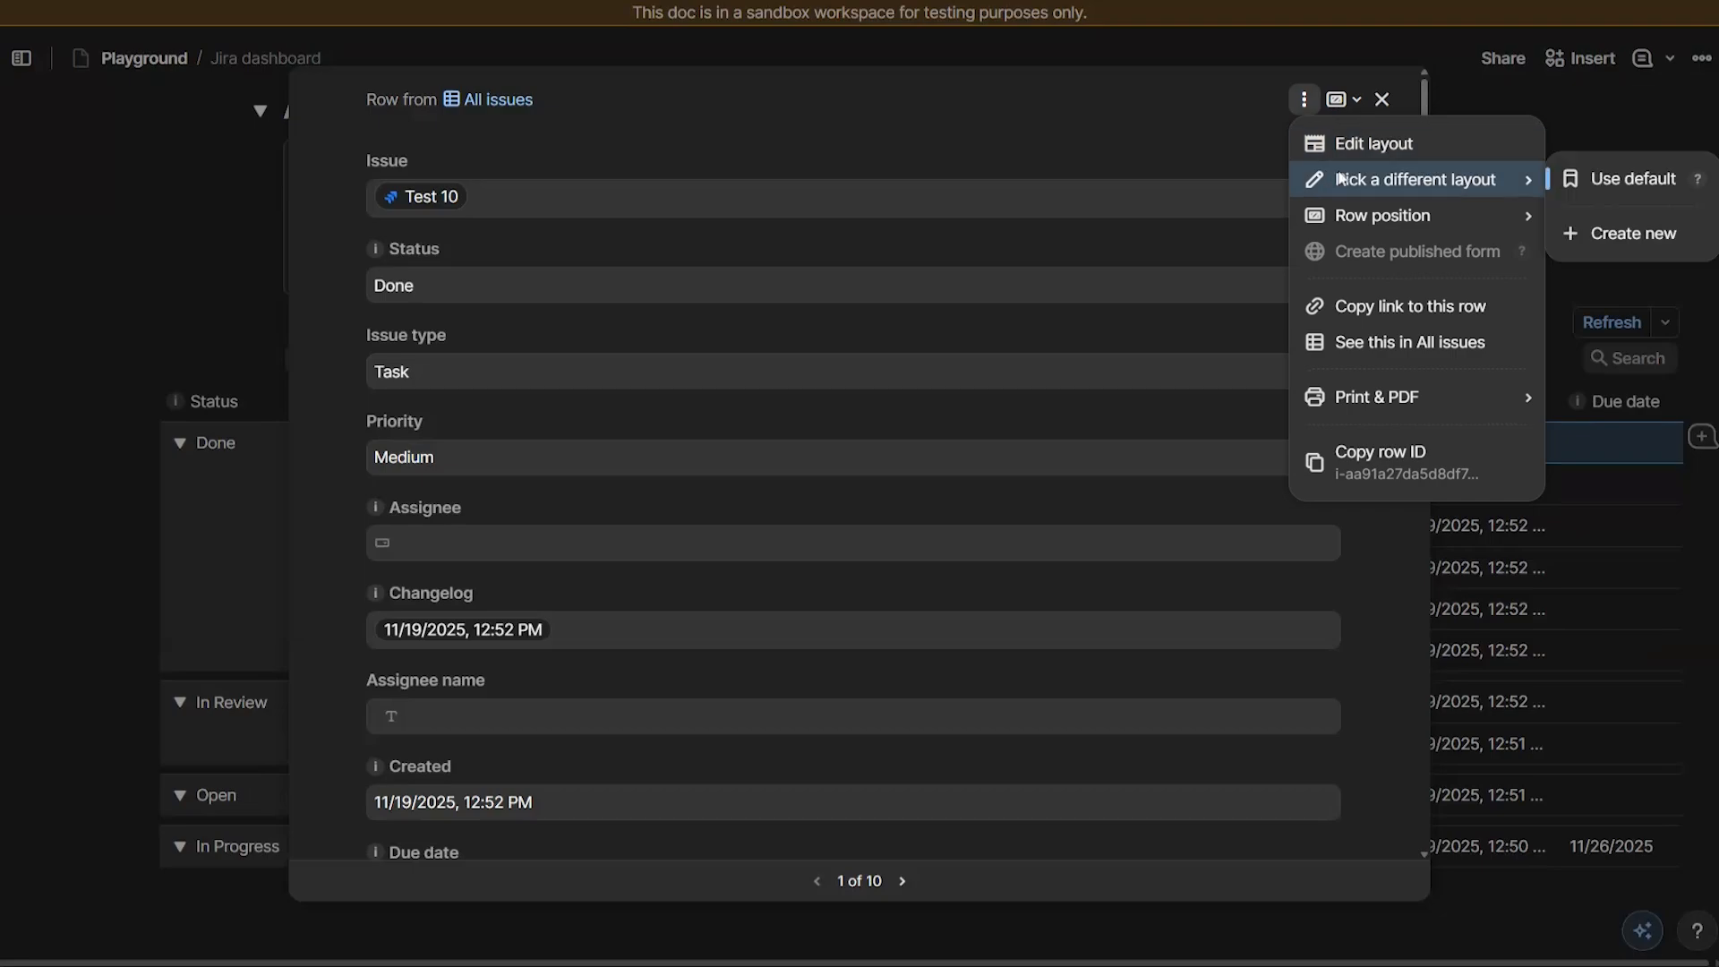
left_click(1373, 144)
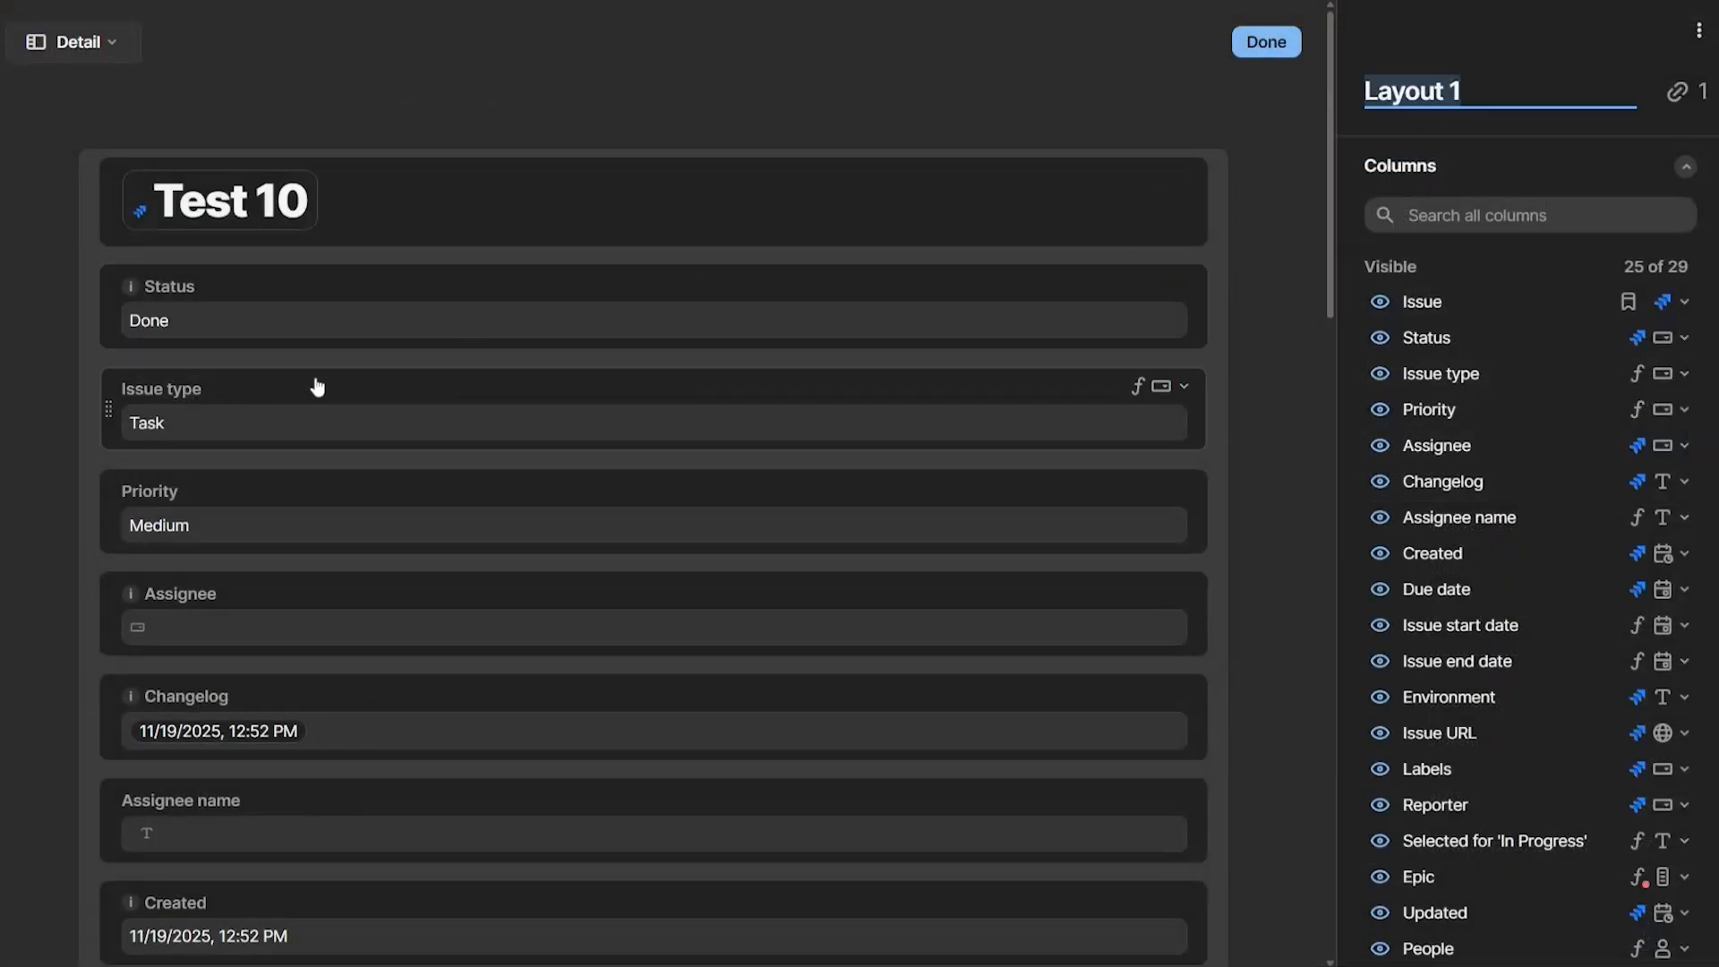
Step: Try the two-column quick style and a multi-section quick style on the row layout
scroll(1504, 546, "down", 9)
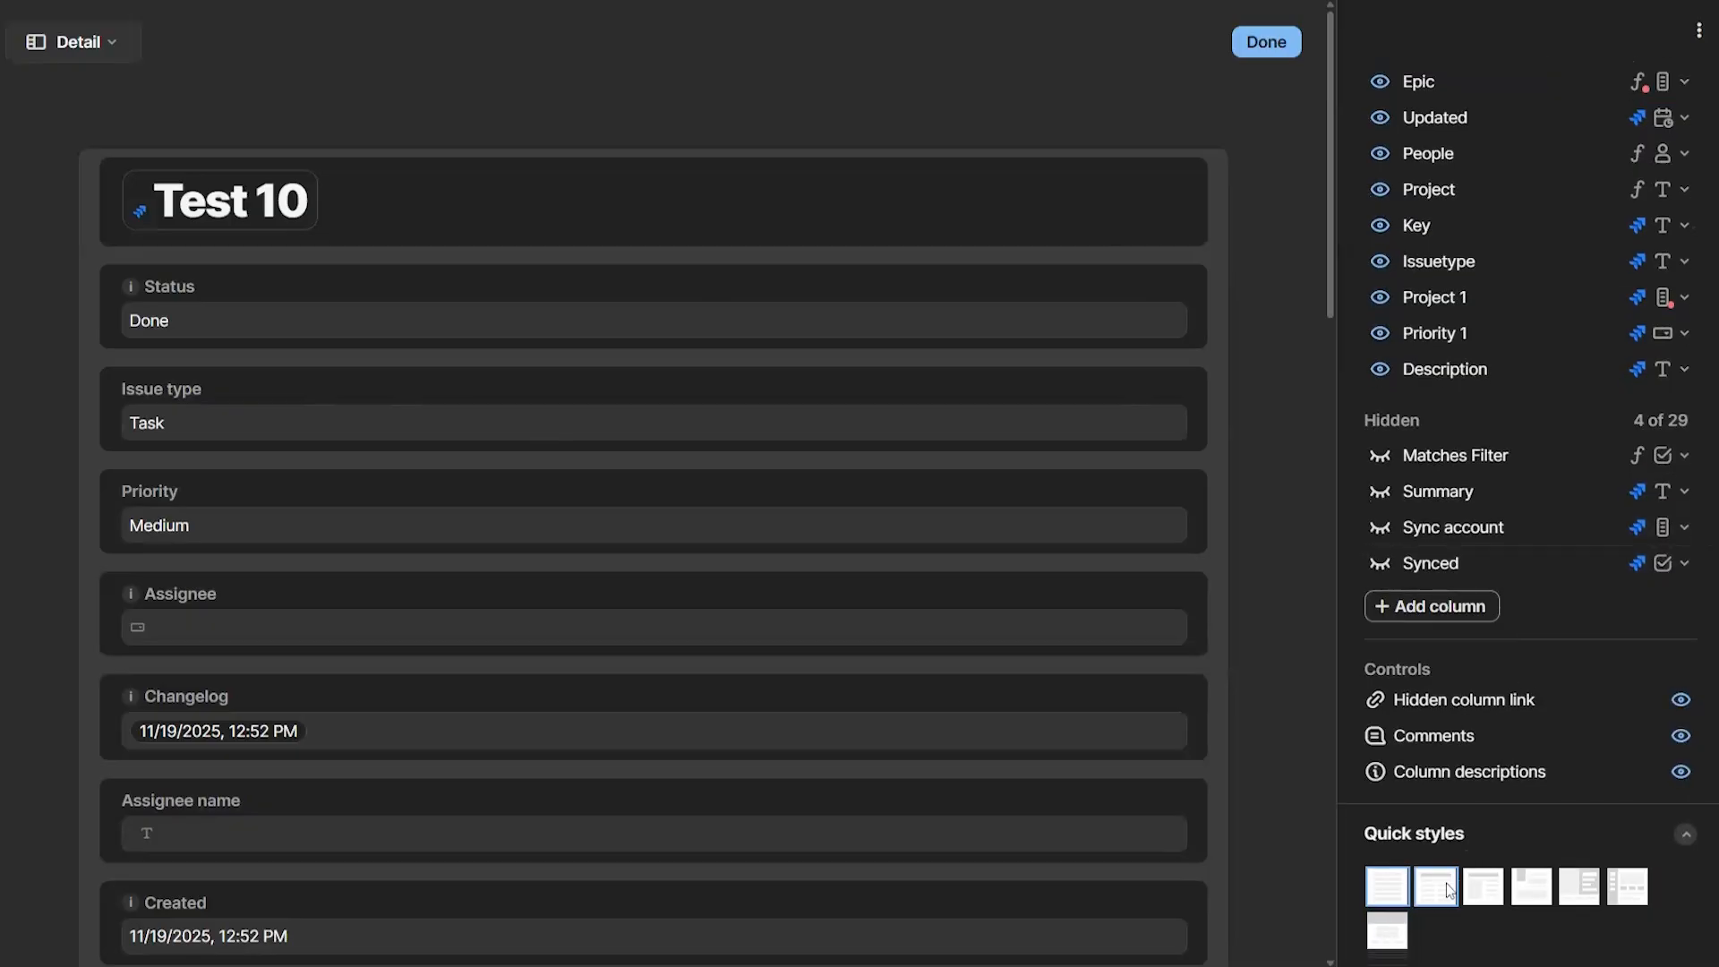
left_click(1491, 900)
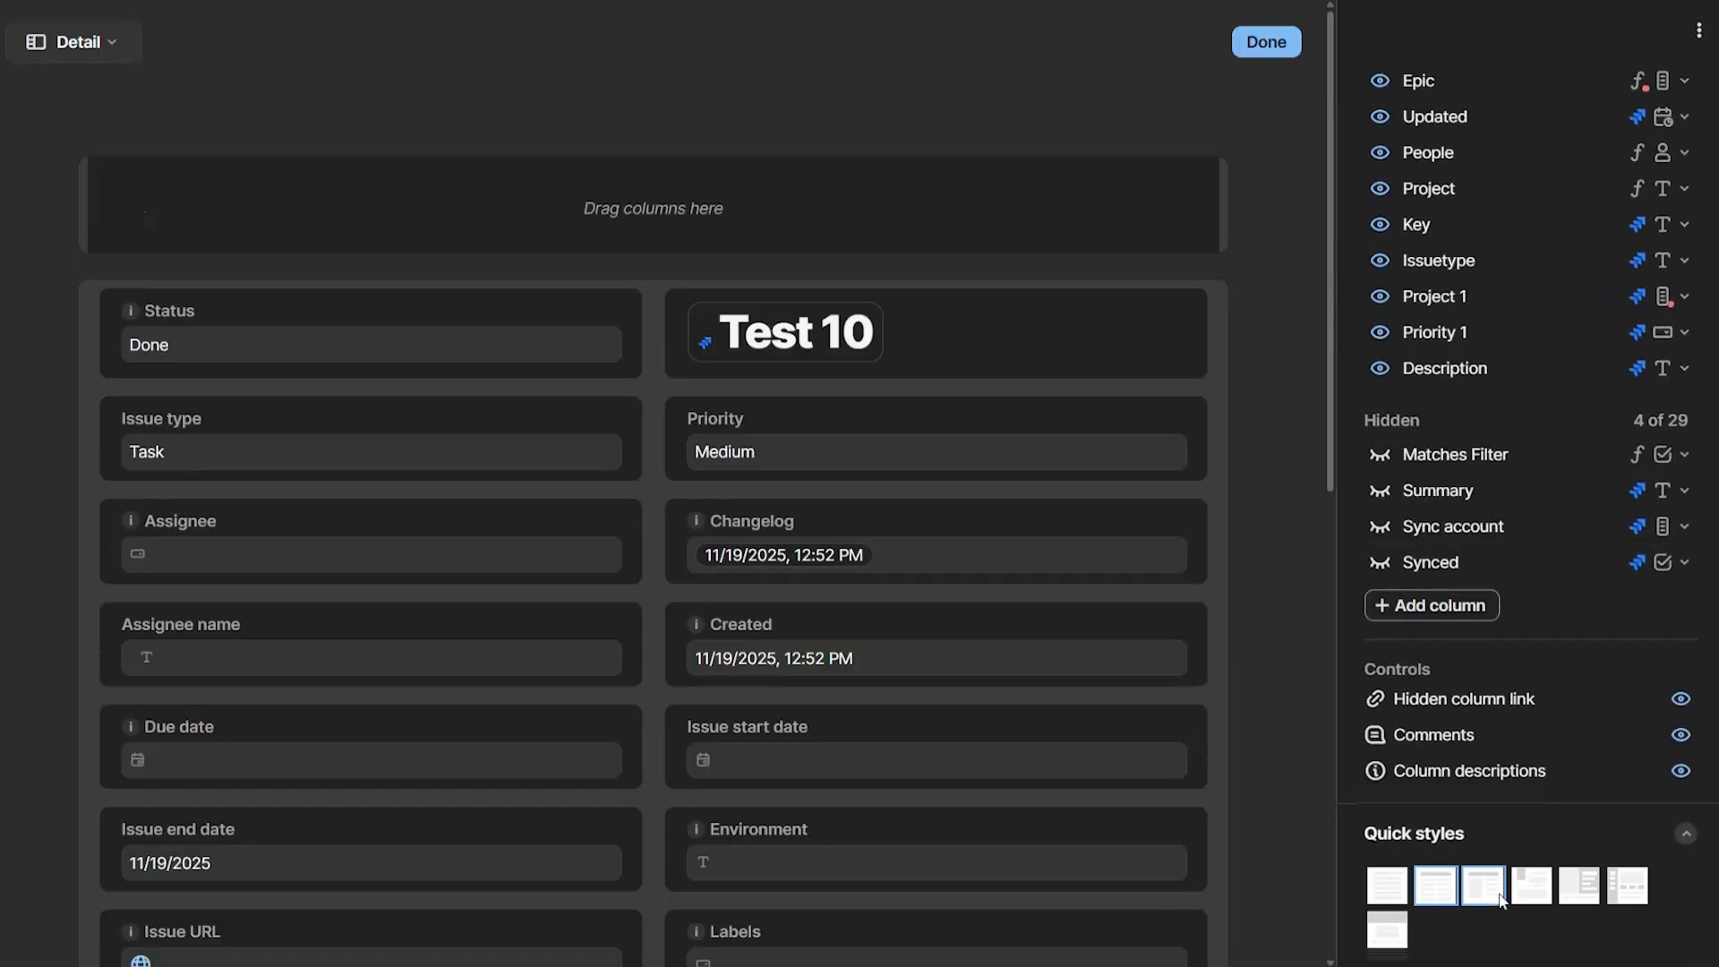
scroll(1522, 899, "down", 1)
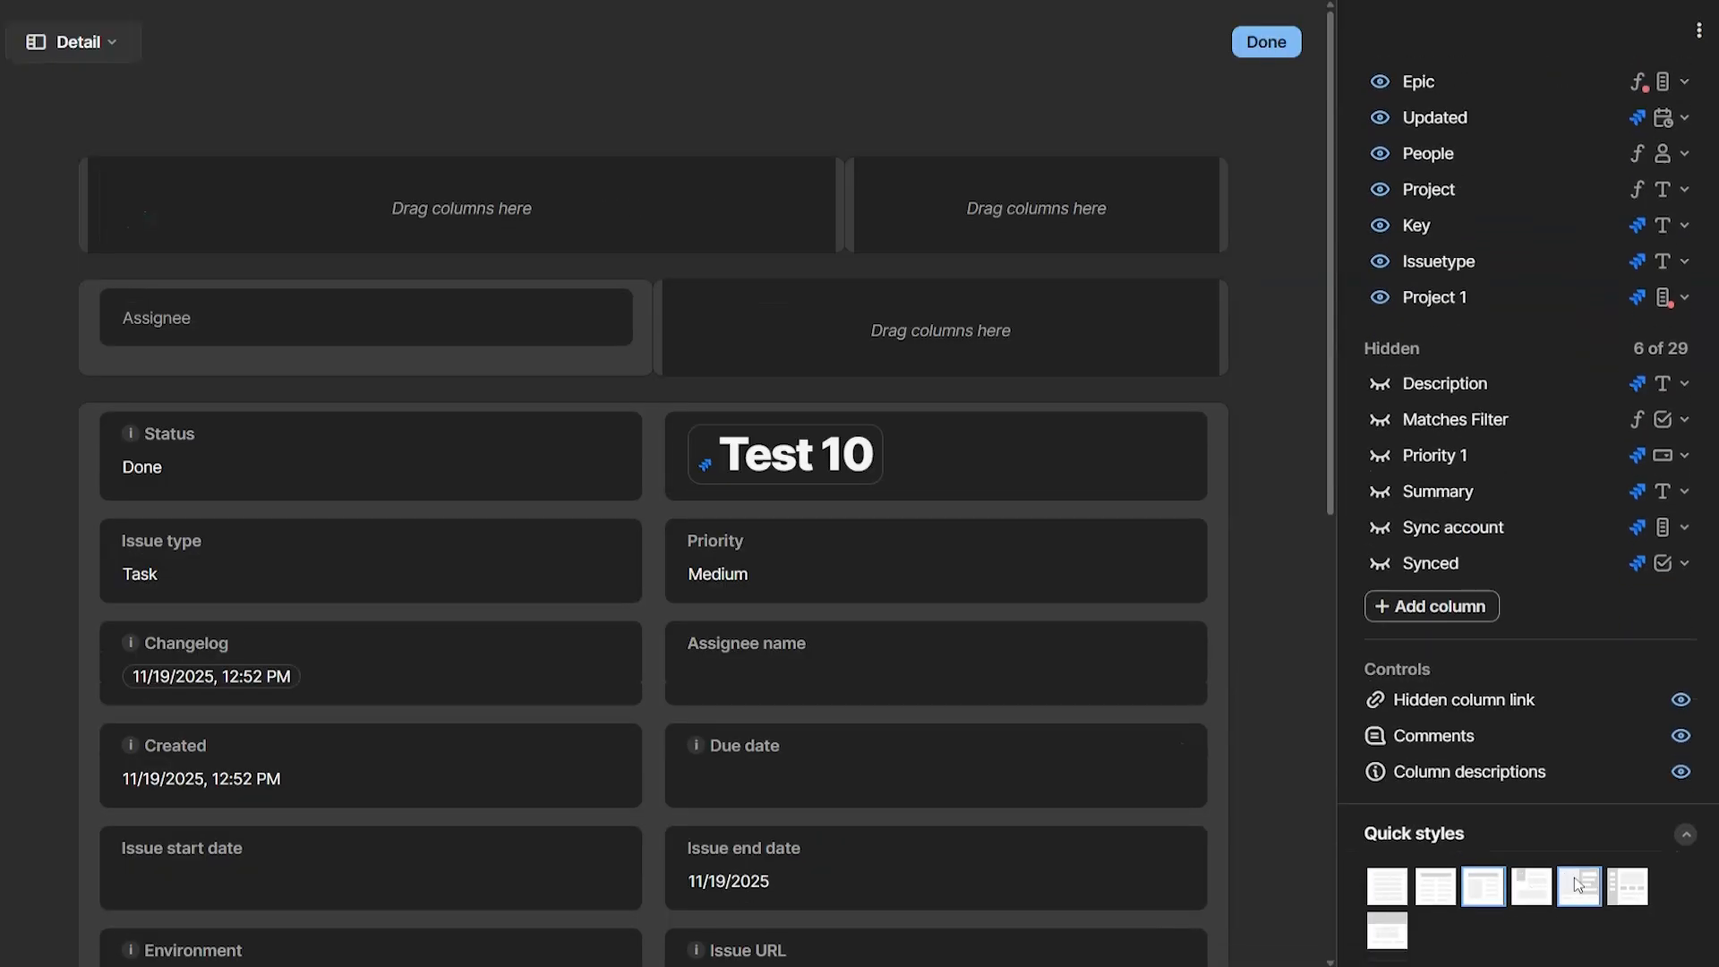
left_click(1577, 886)
Step: Apply the single-column quick style and move the Issue title above the Assignee field in the layout
left_click(1386, 922)
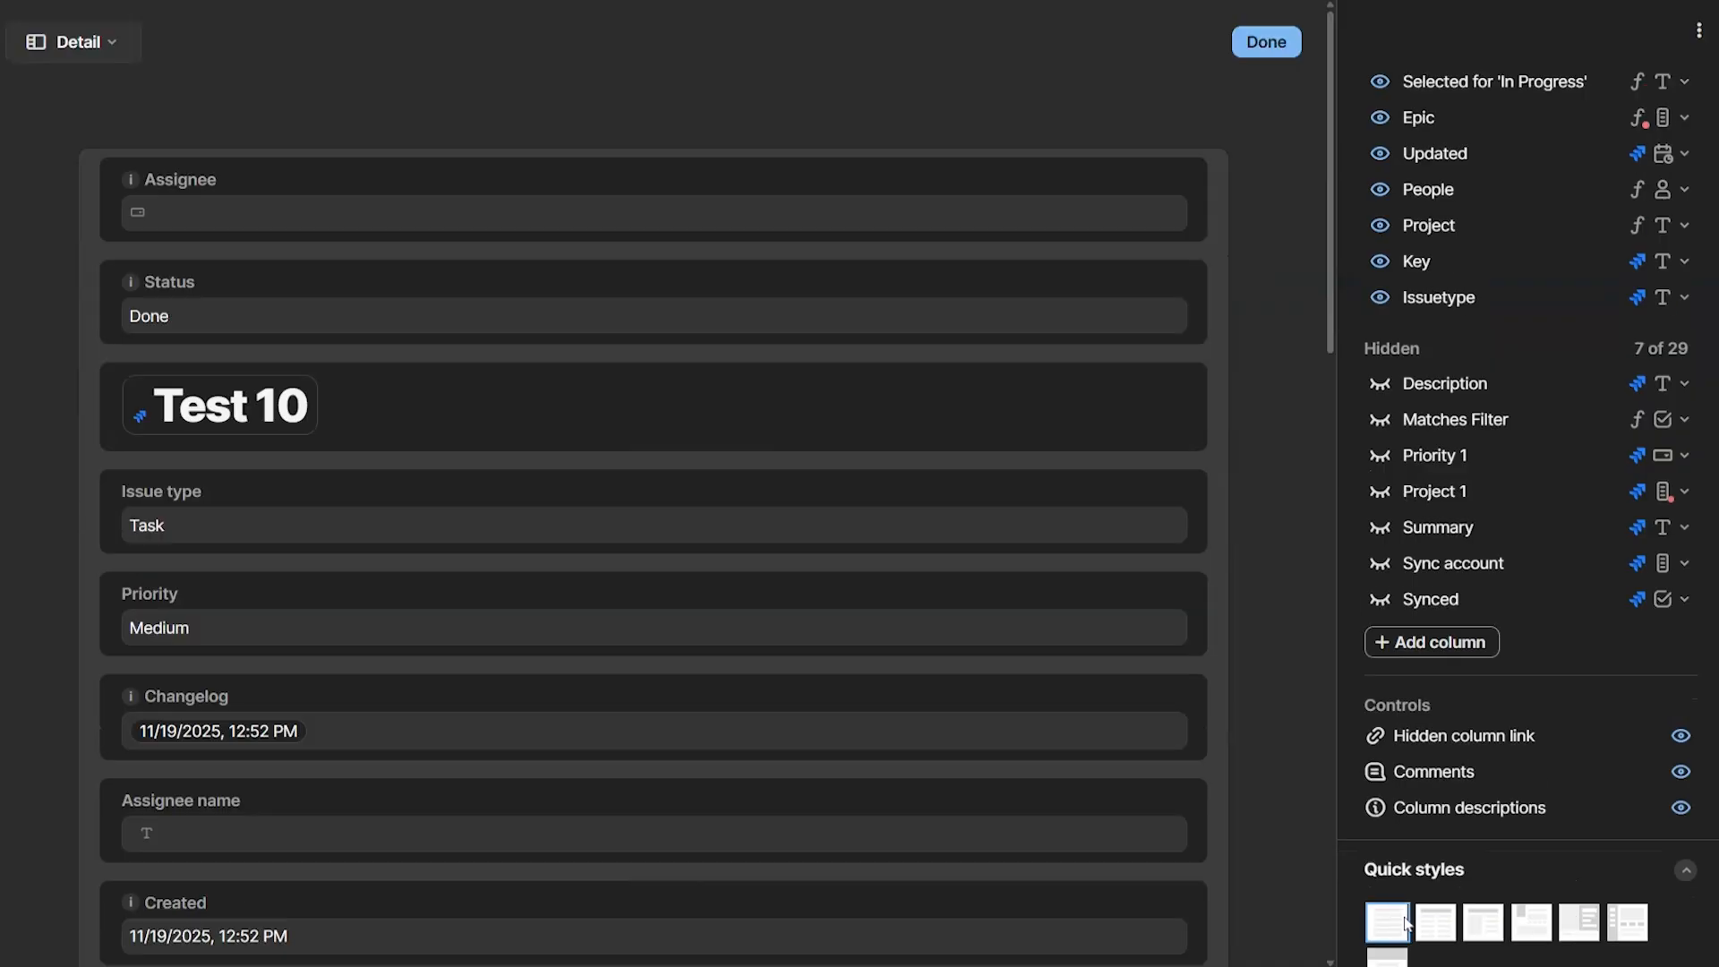
left_click_drag(400, 399, 466, 176)
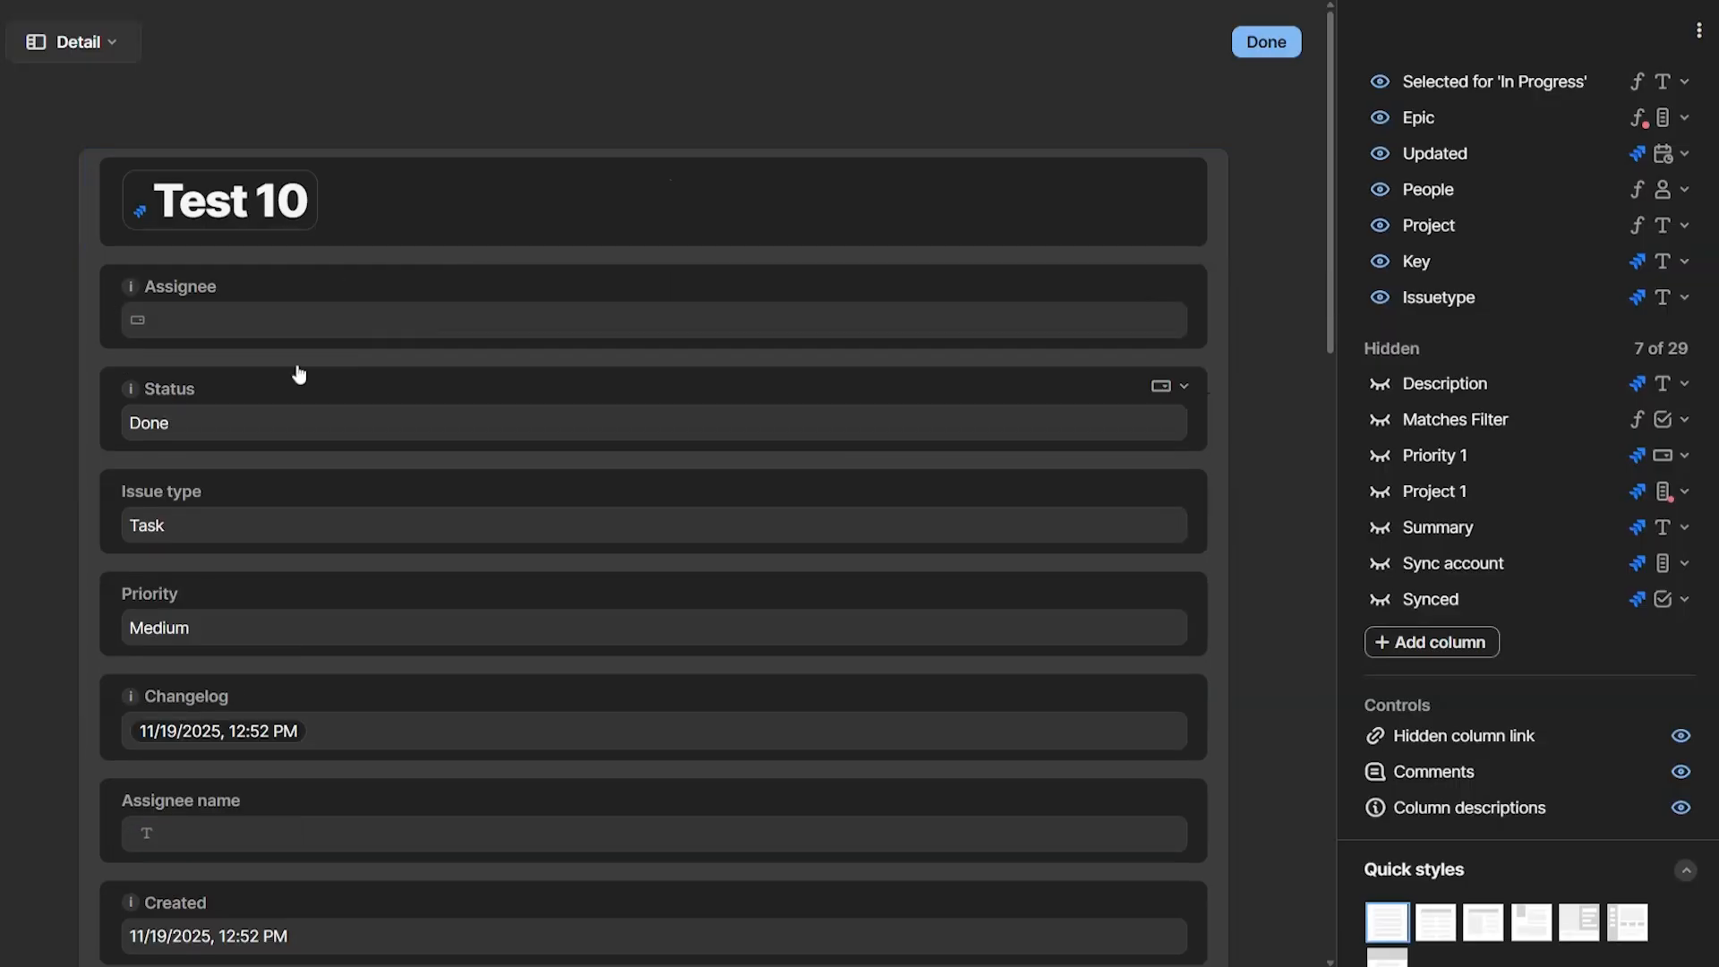
Step: Arrange Status, Assignee and Issue type in one row of the layout, set the Issue title's font size to H2, and leave the layout editor
left_click_drag(141, 413, 277, 268)
left_click(658, 238)
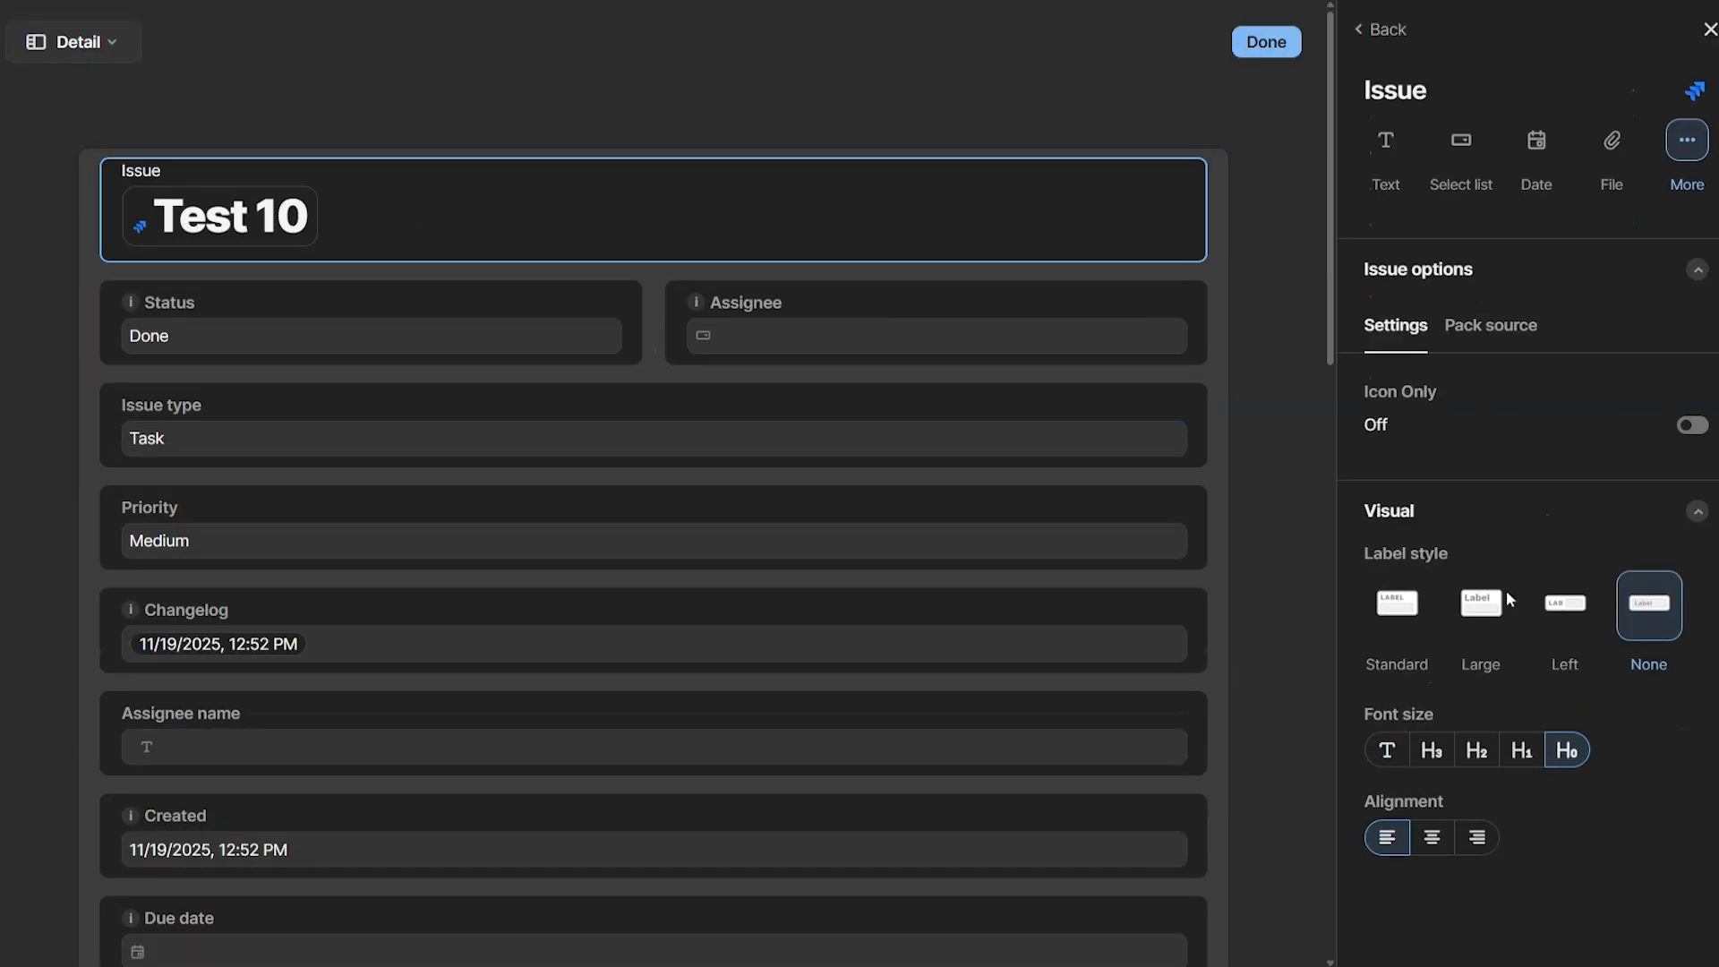
left_click(1433, 759)
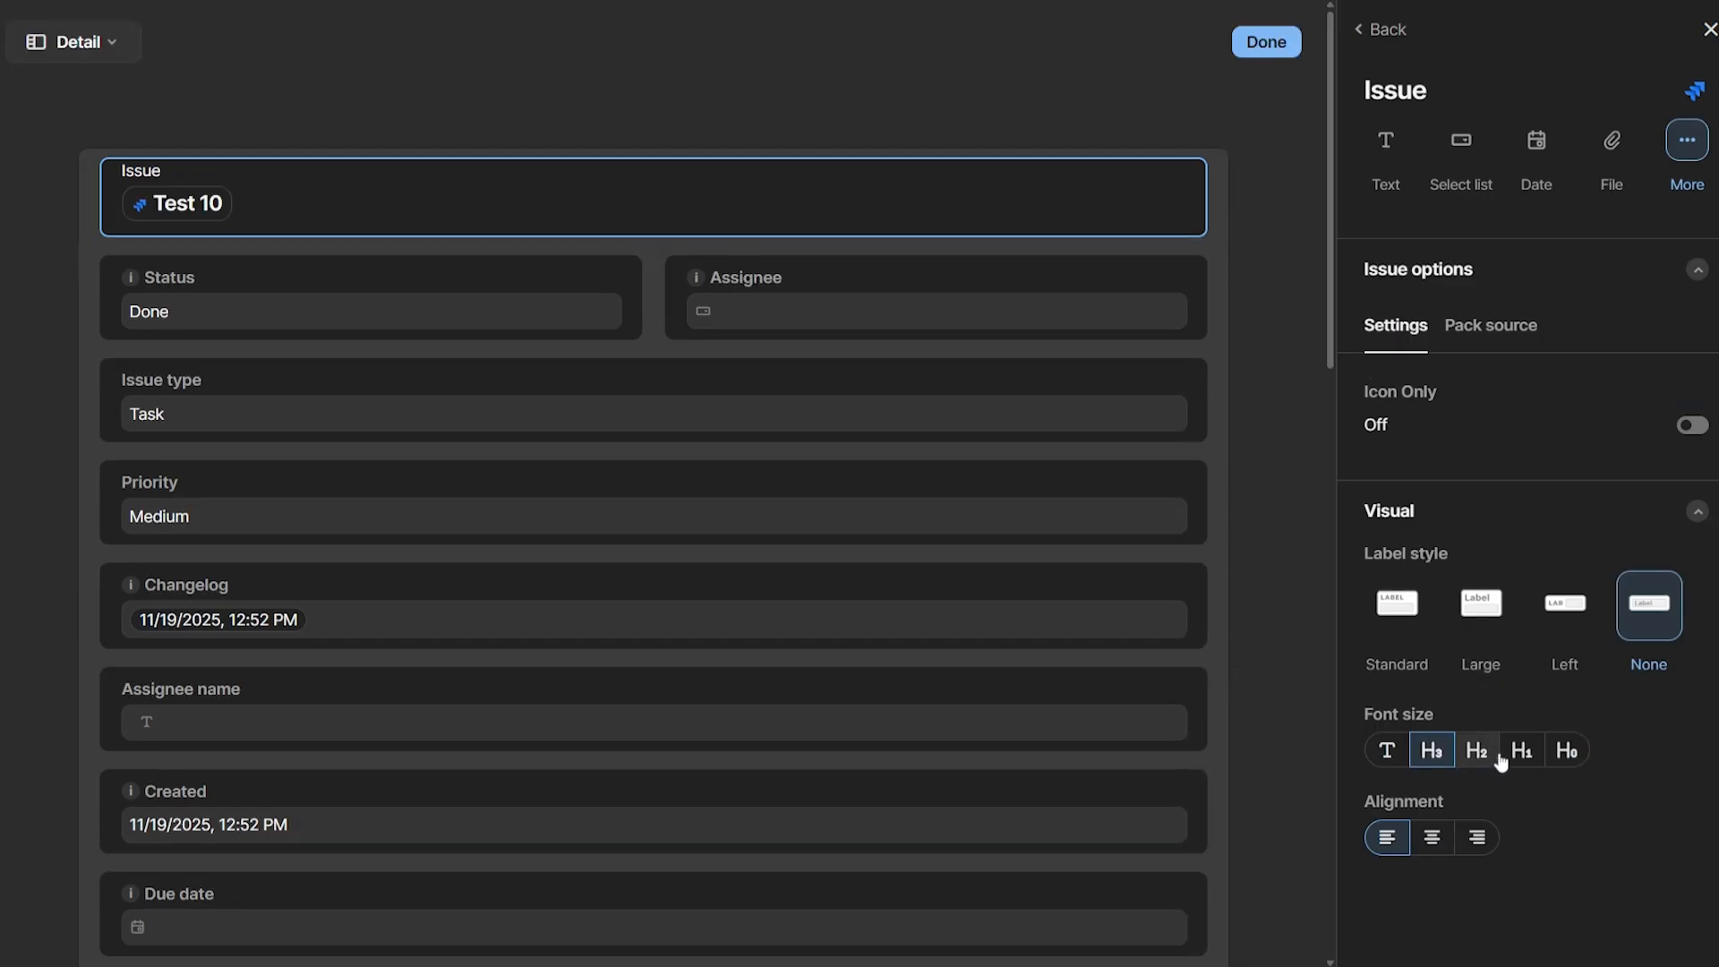
left_click(1481, 763)
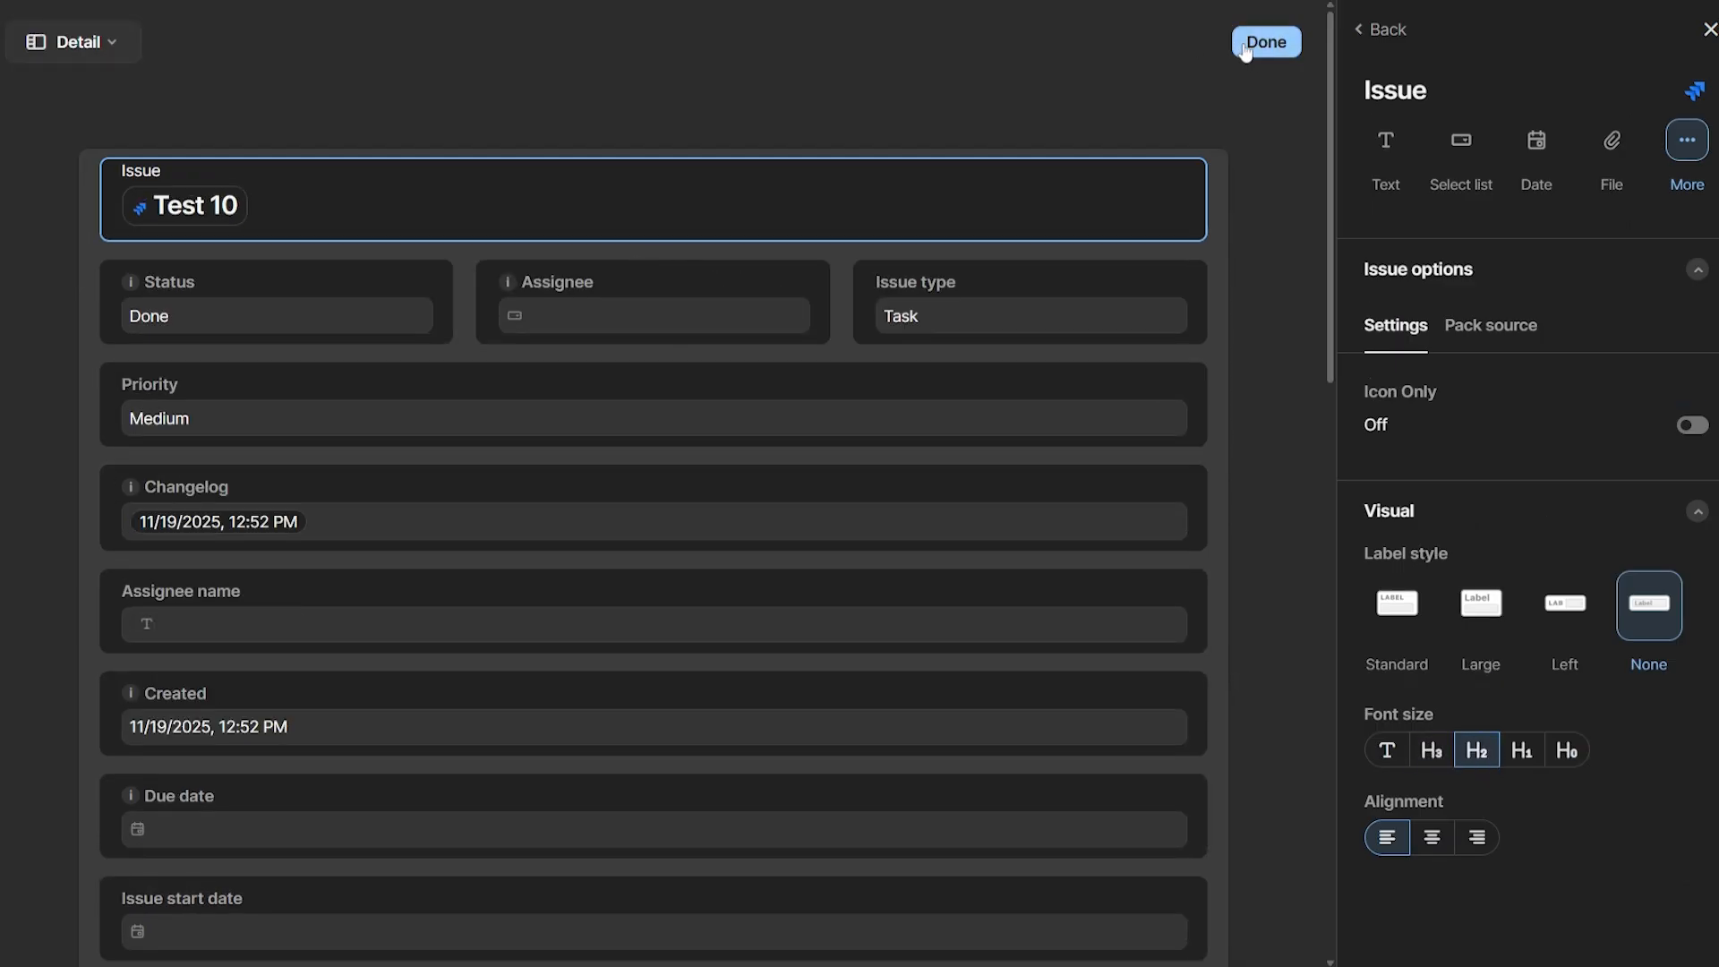
left_click(1465, 34)
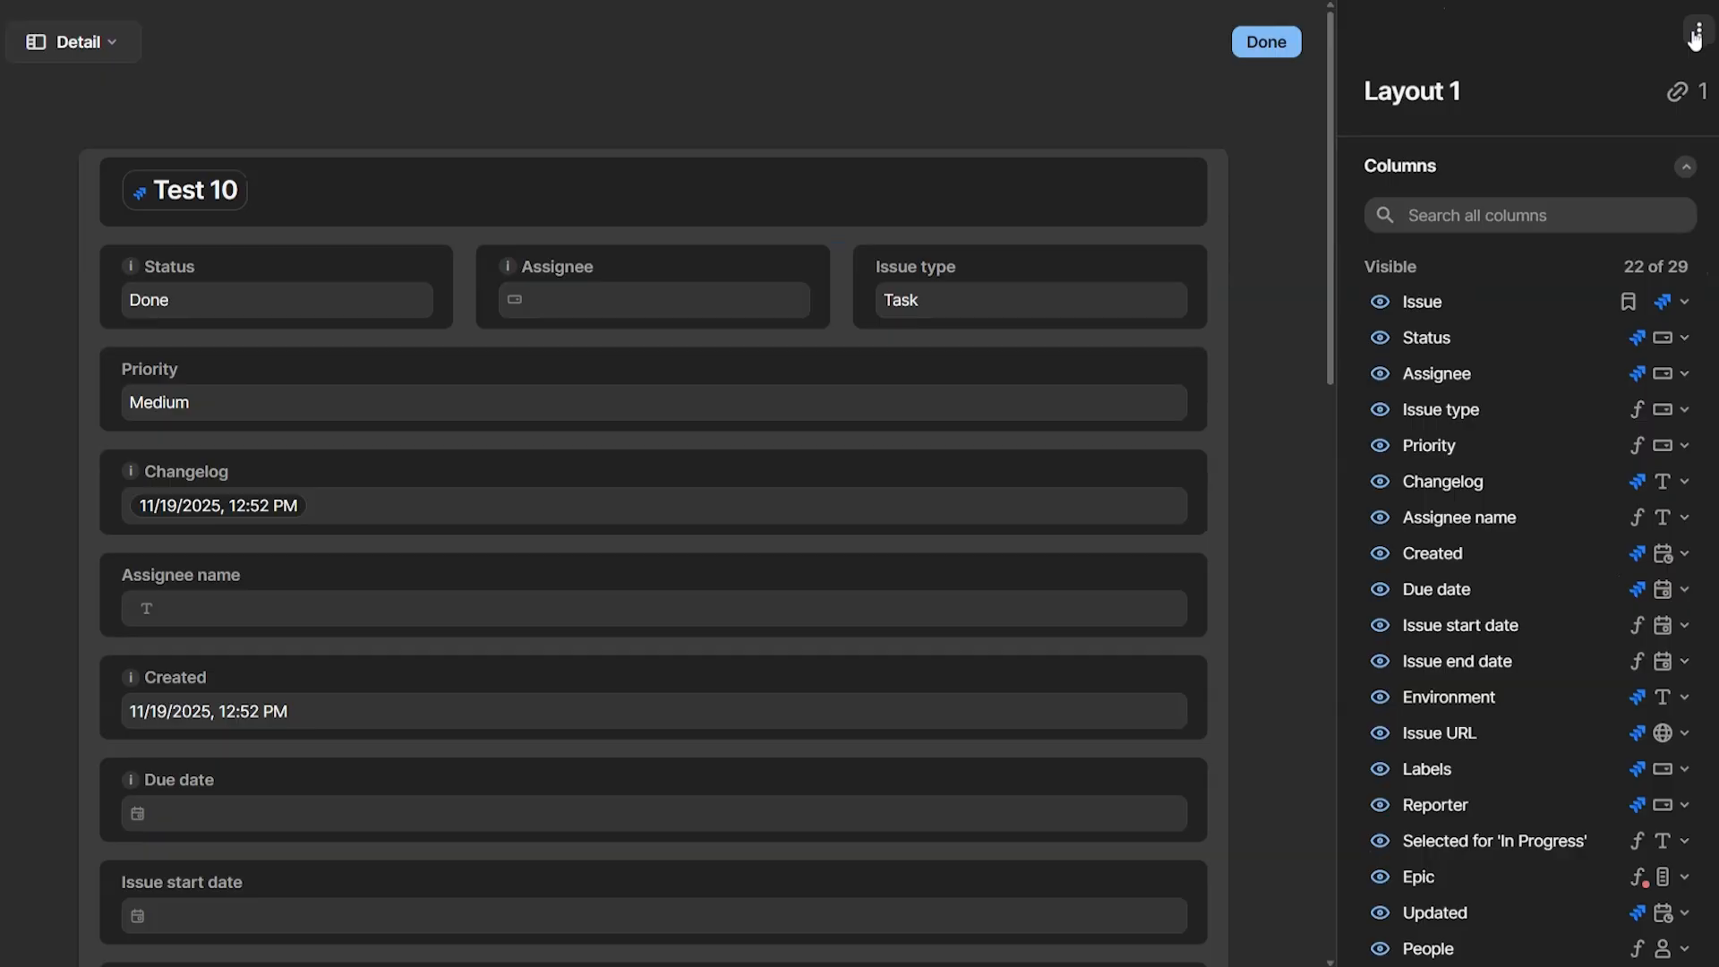
left_click(1698, 29)
left_click(1630, 151)
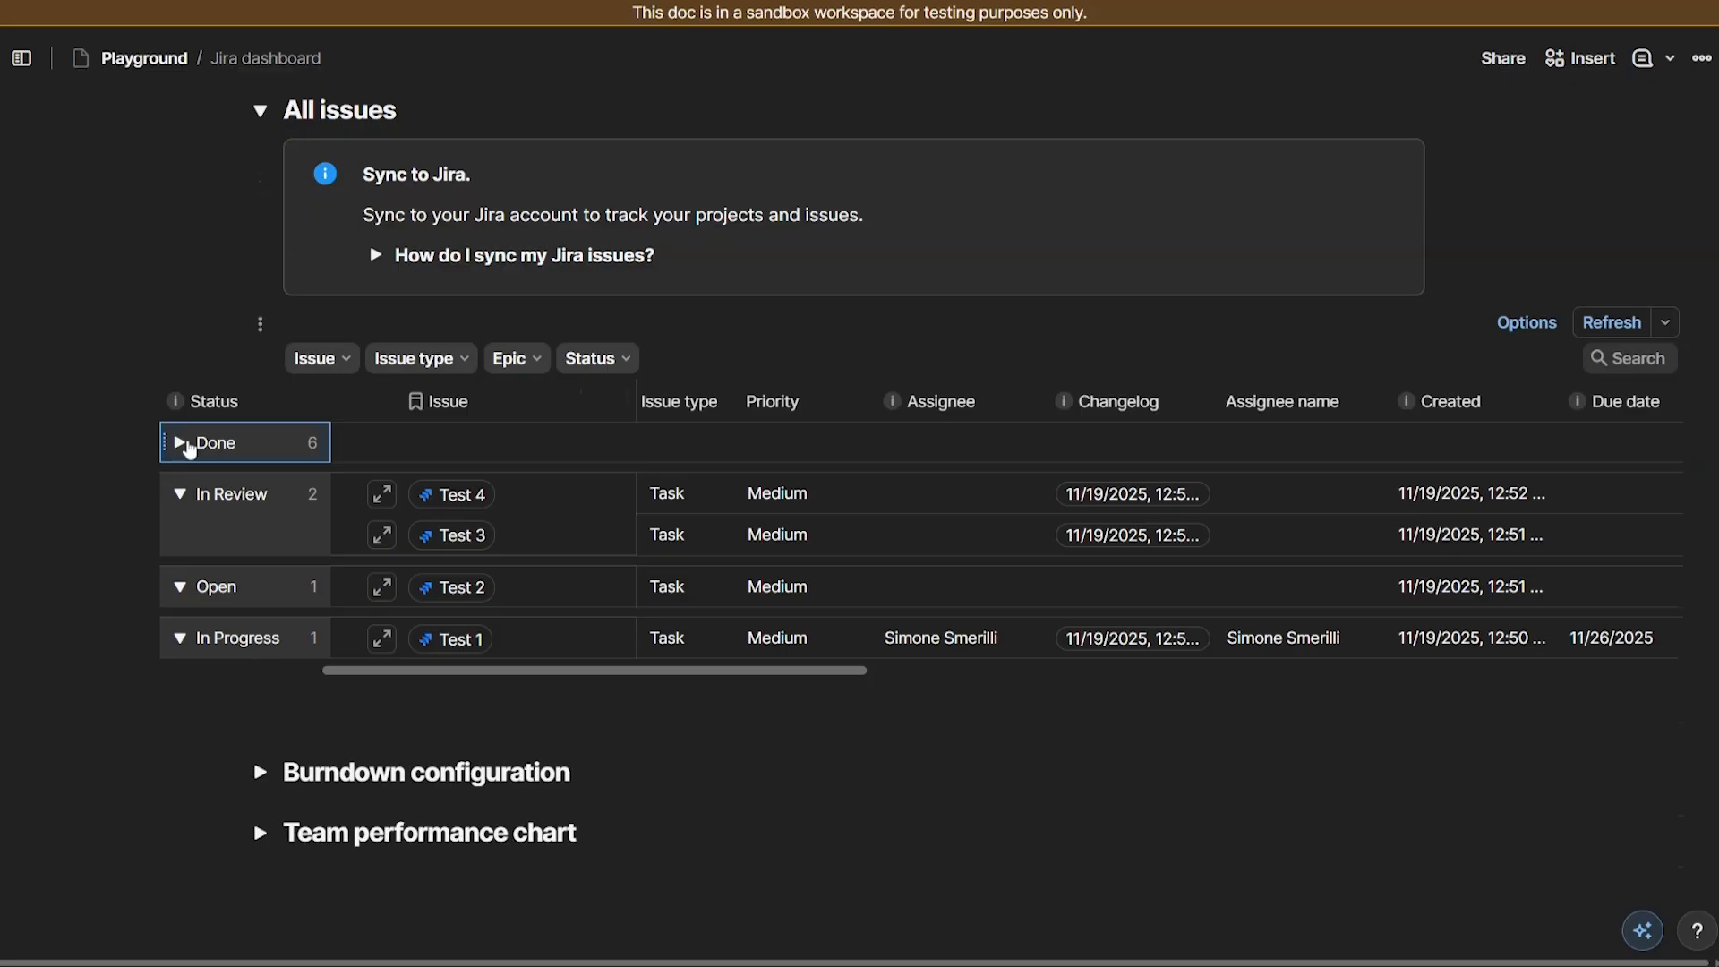
Step: Collapse the In Review group and try to edit the Issue type value of Test 2
left_click(179, 495)
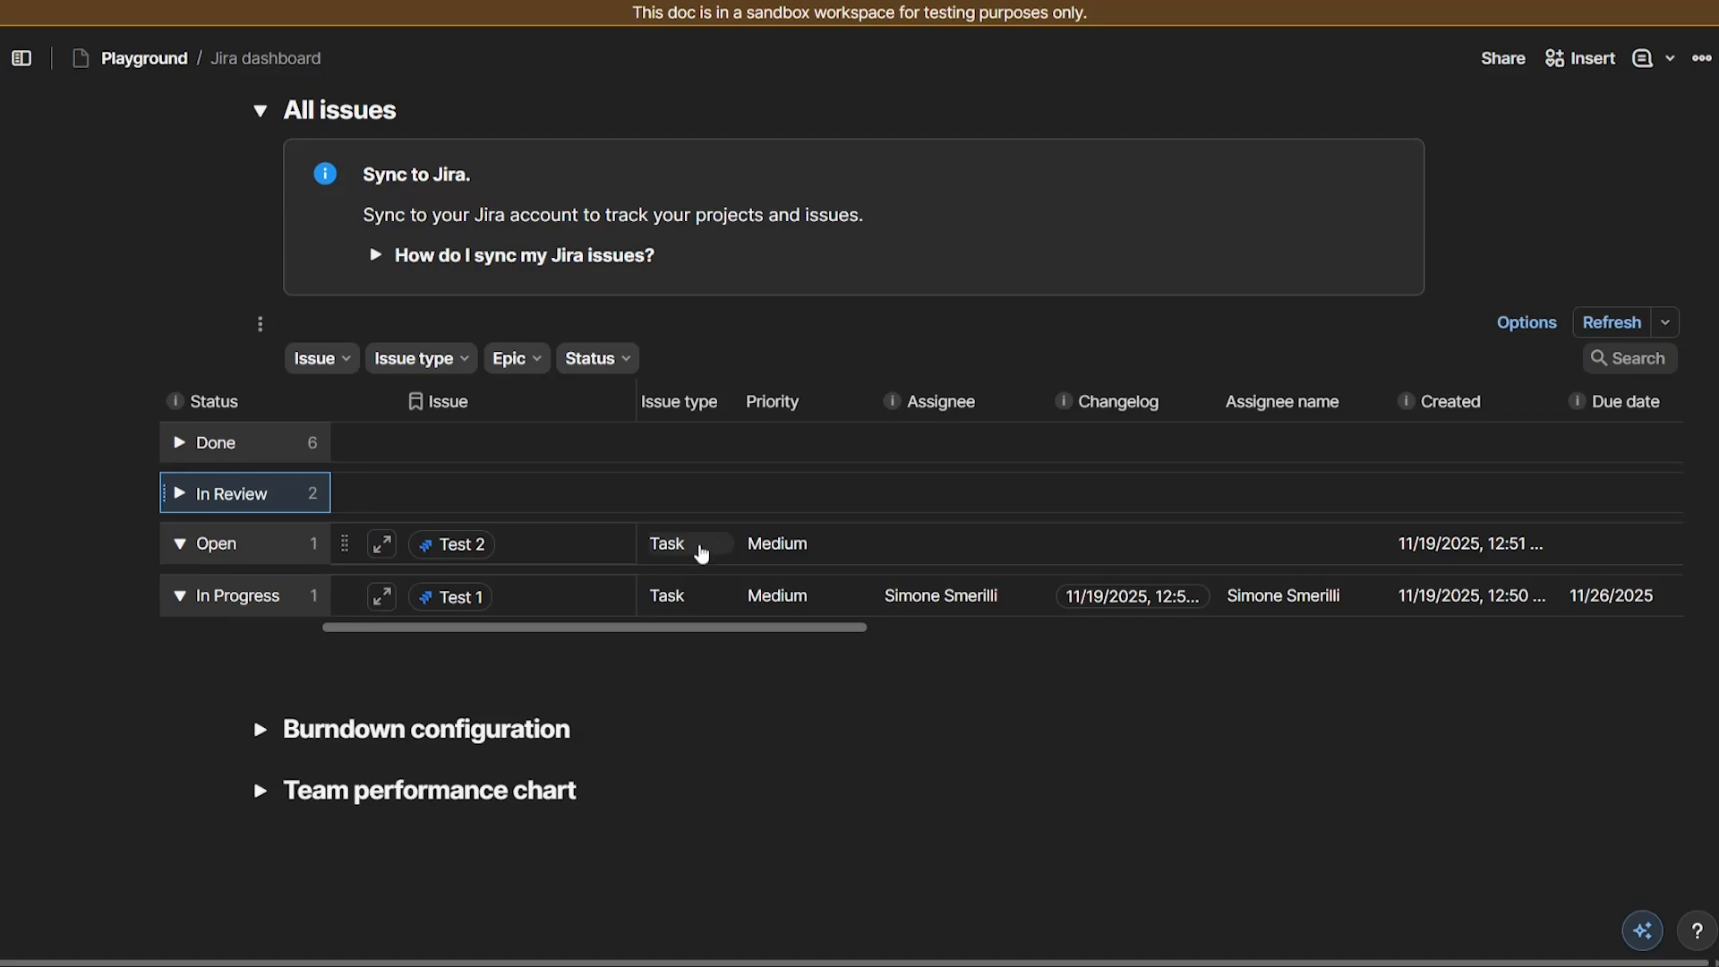
left_click(702, 544)
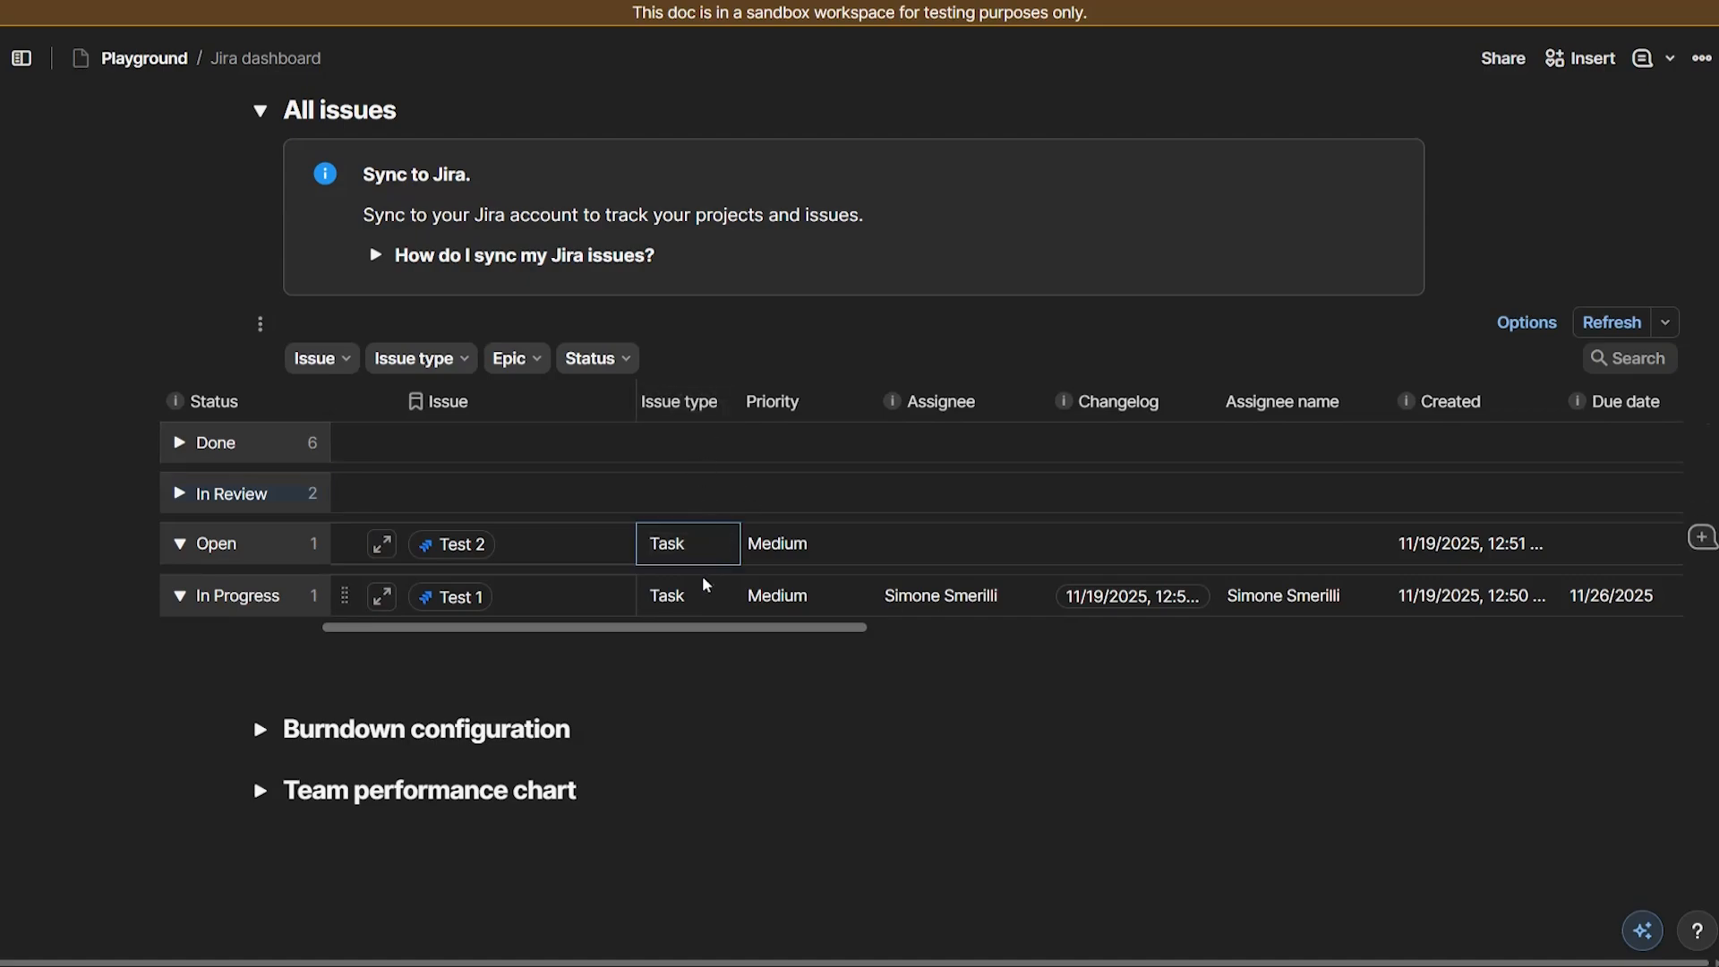
left_click(674, 546)
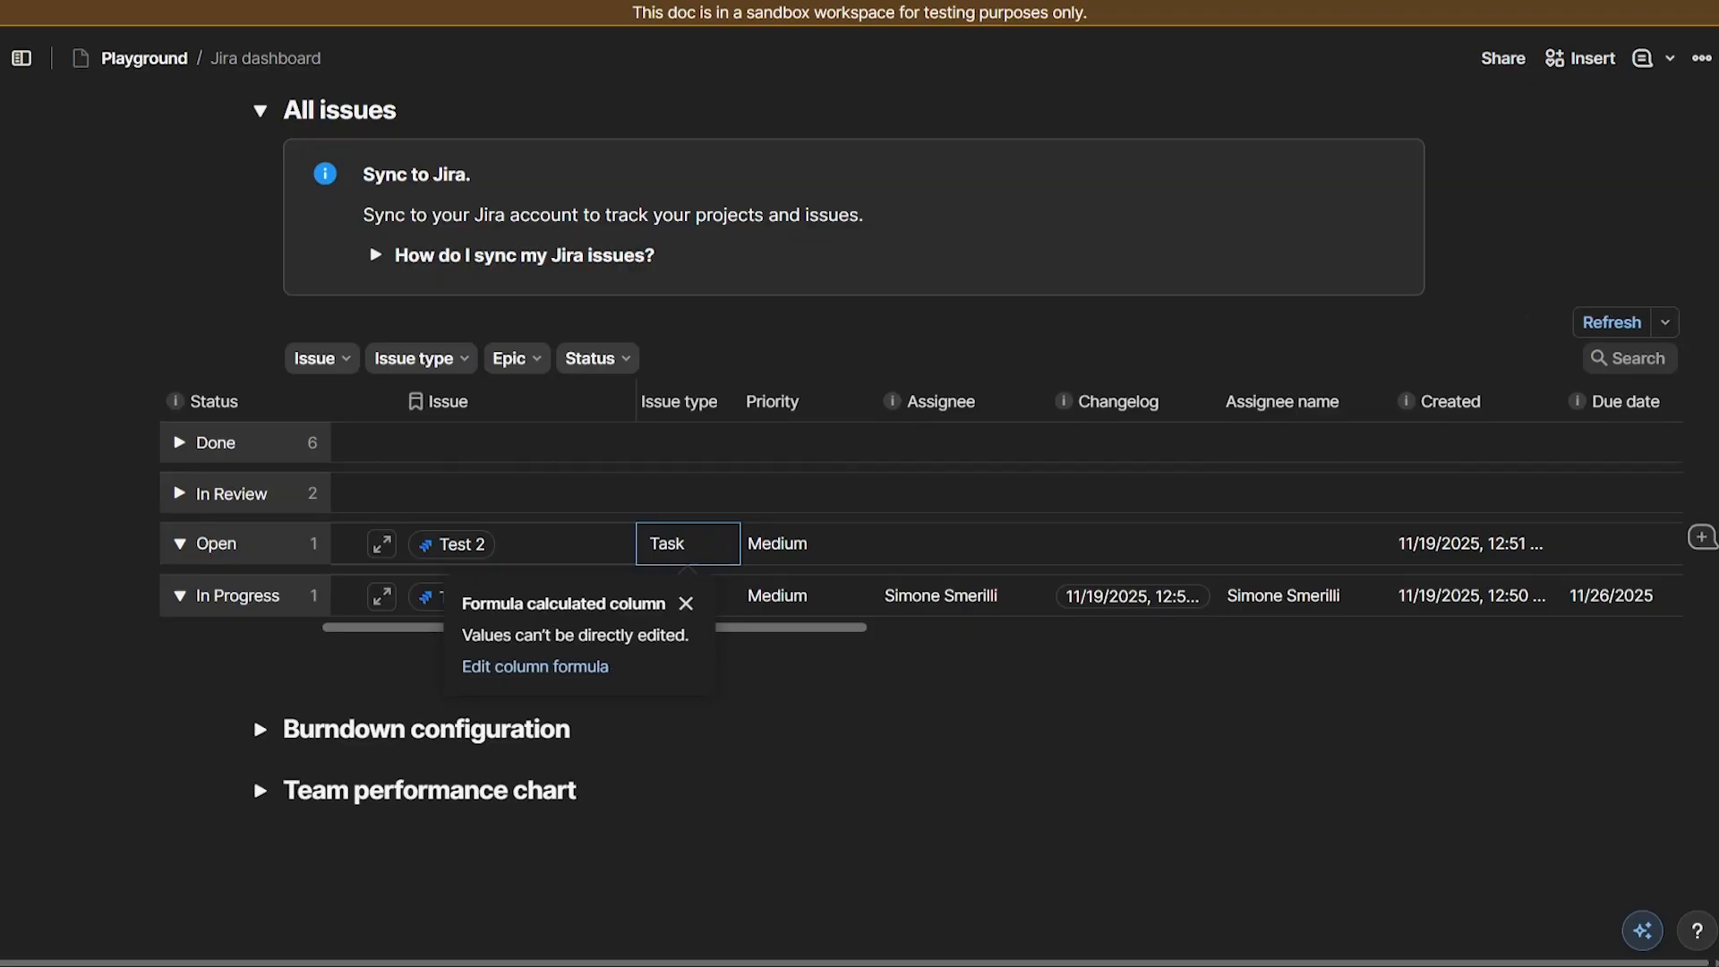
scroll(817, 556, "down", 1)
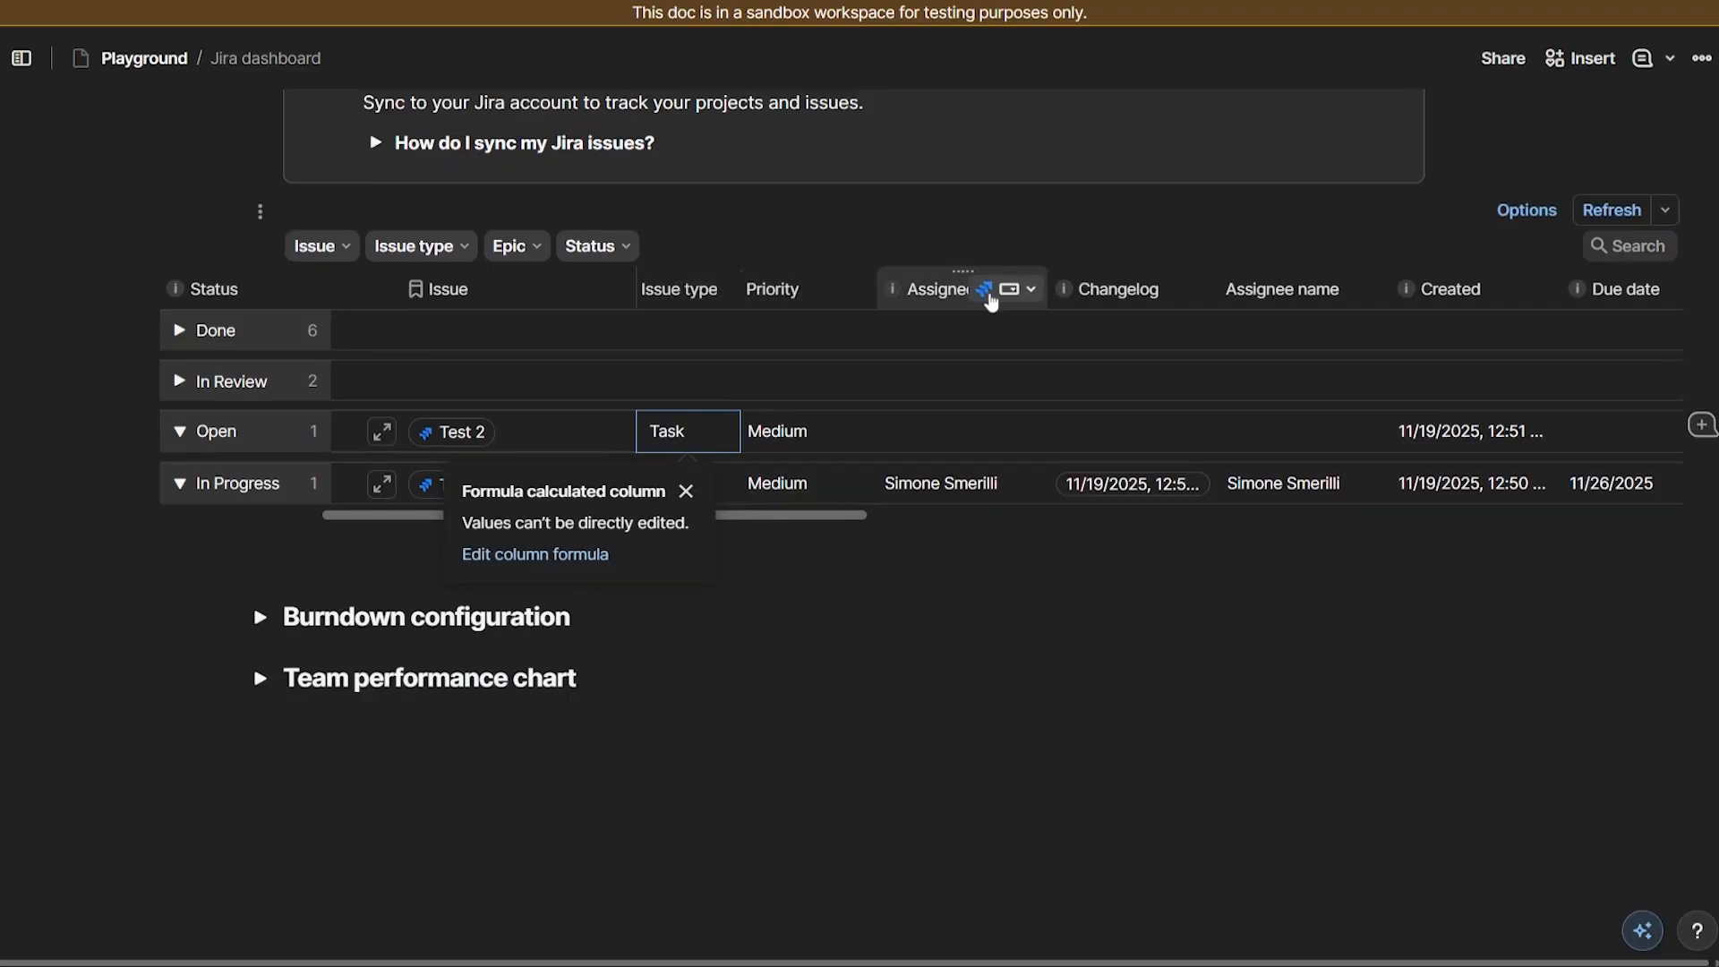
Step: Turn on two-way sync for the Jira issues table from the Assignee cell of Test 1
left_click(987, 496)
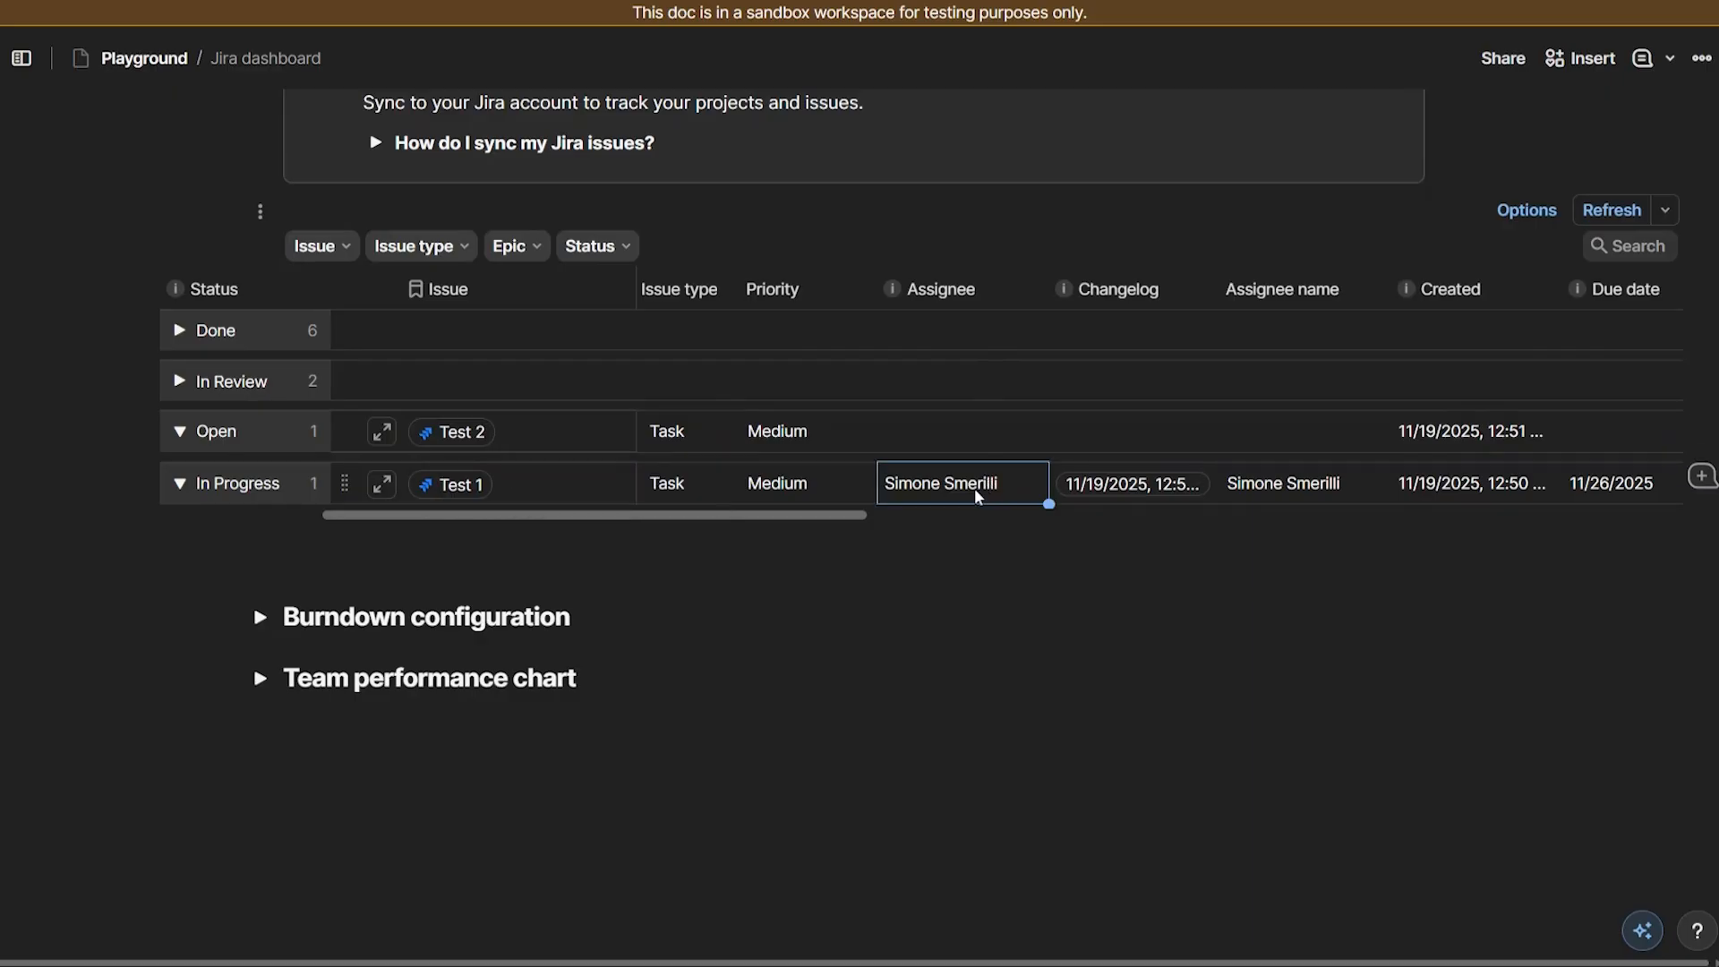
double_click(973, 491)
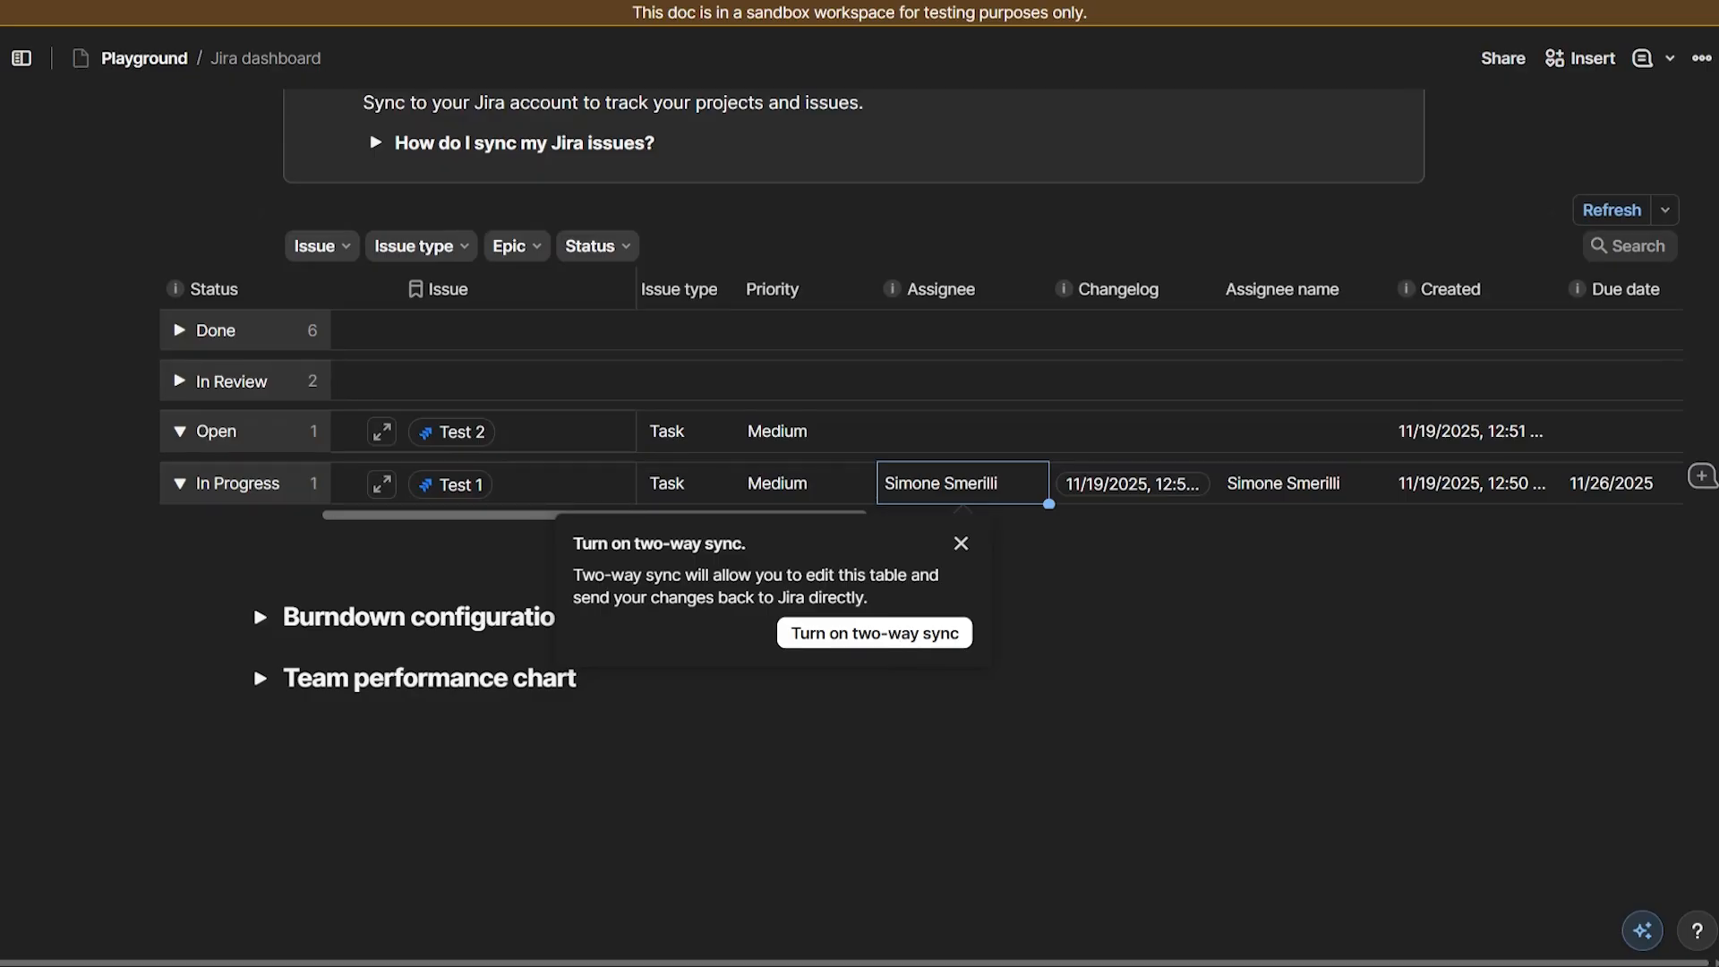
left_click(906, 638)
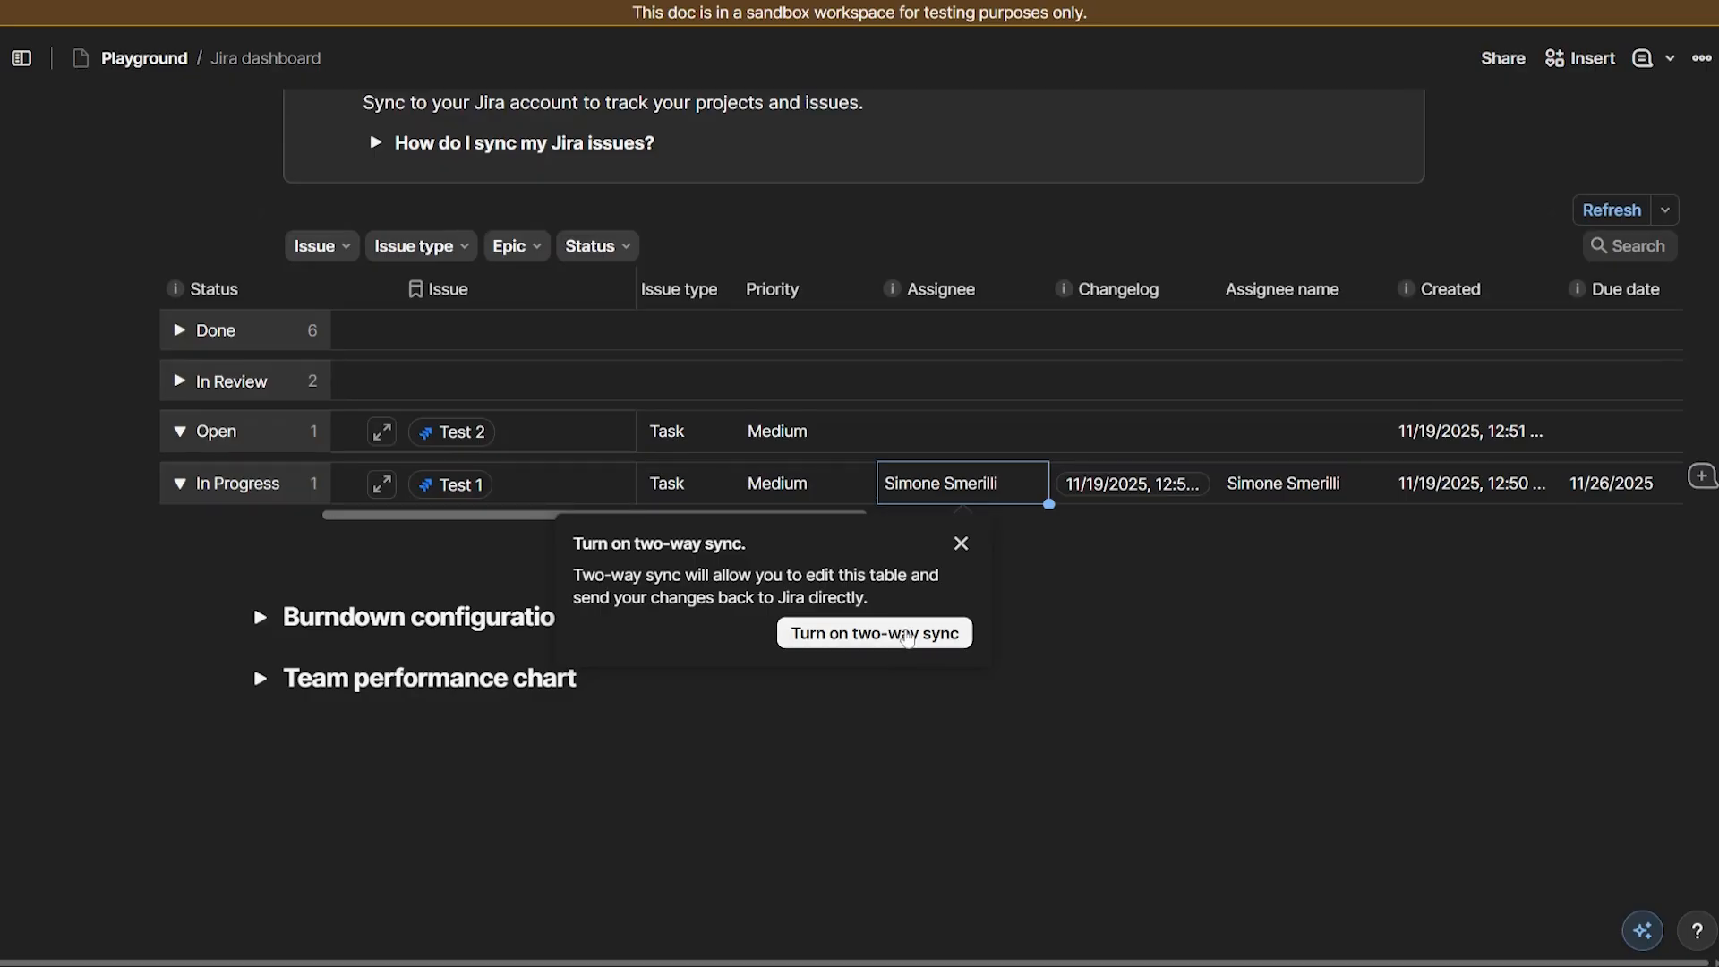
Step: Set the Assignee of Test 1 to Automation for Change Management and check the cell's edit marker
left_click(941, 490)
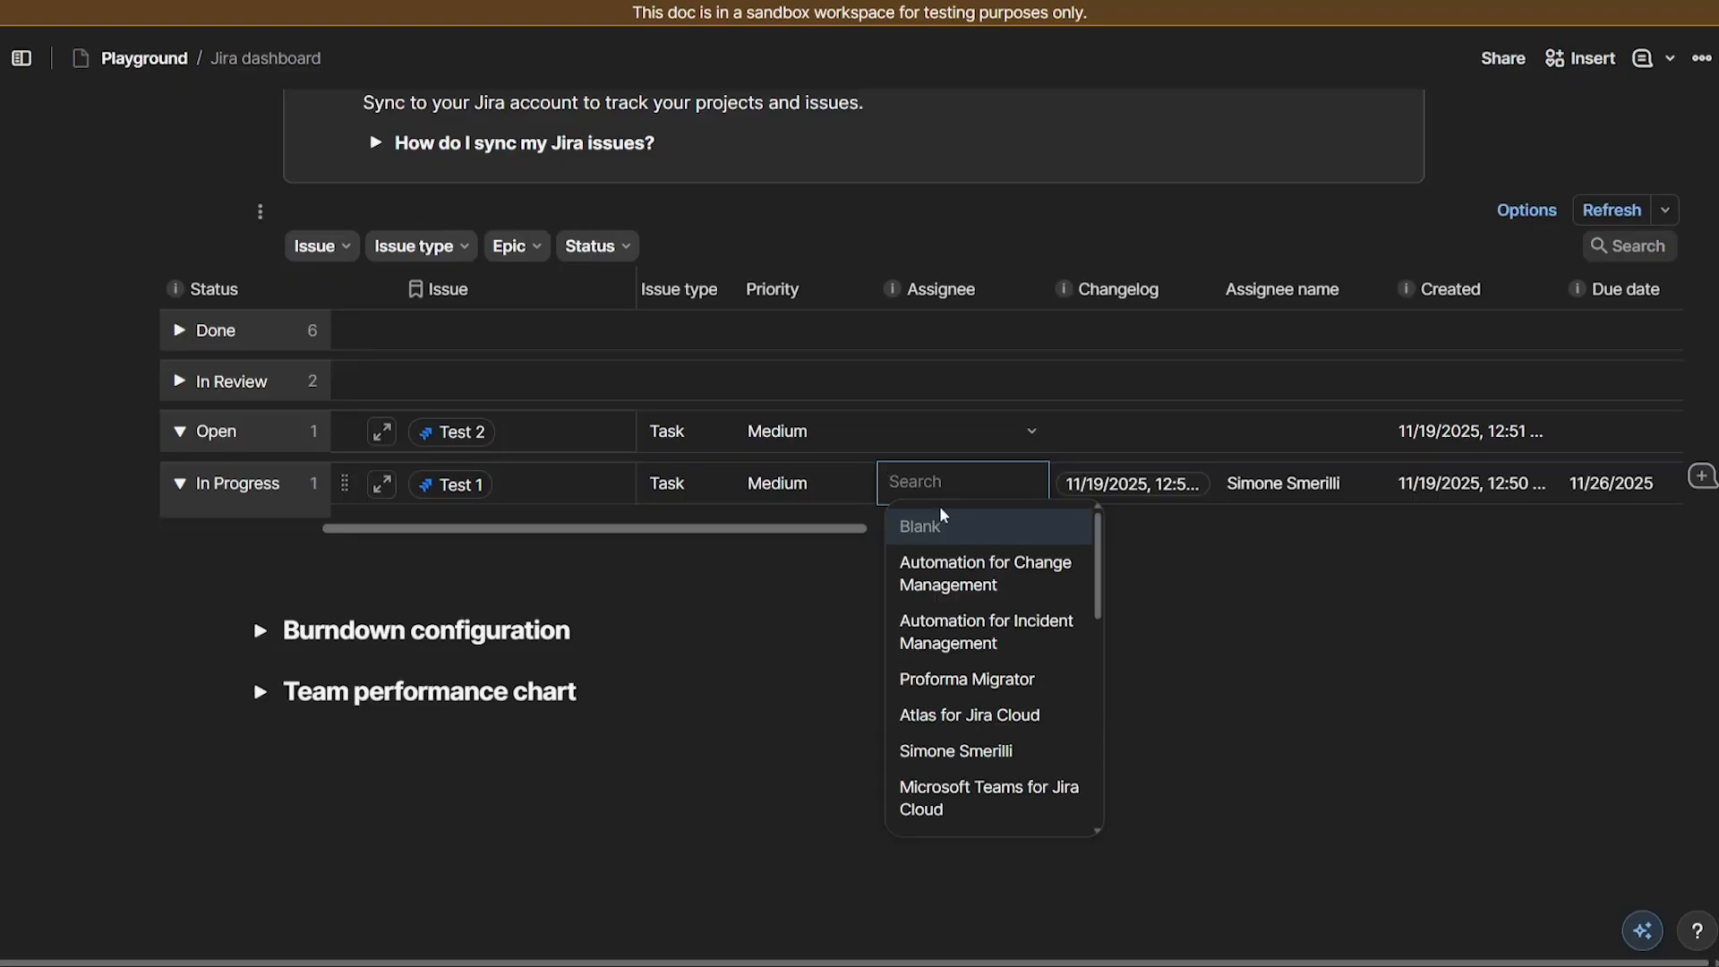
left_click(950, 573)
left_click(832, 491)
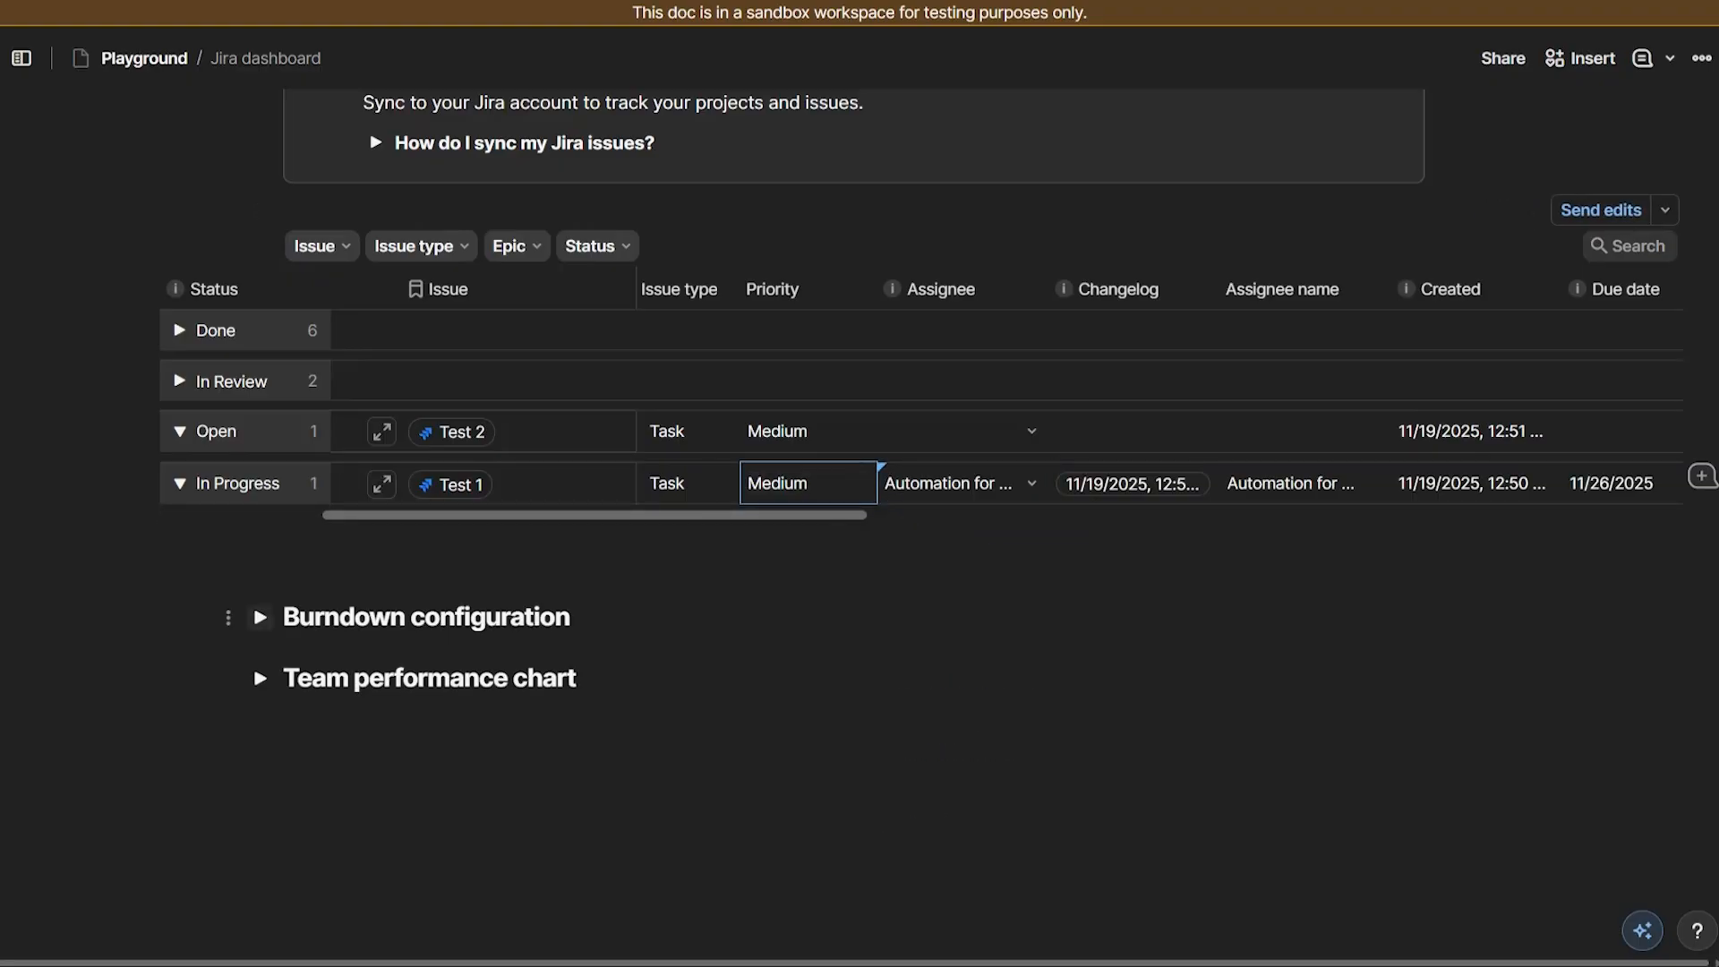
mouse_move(886, 476)
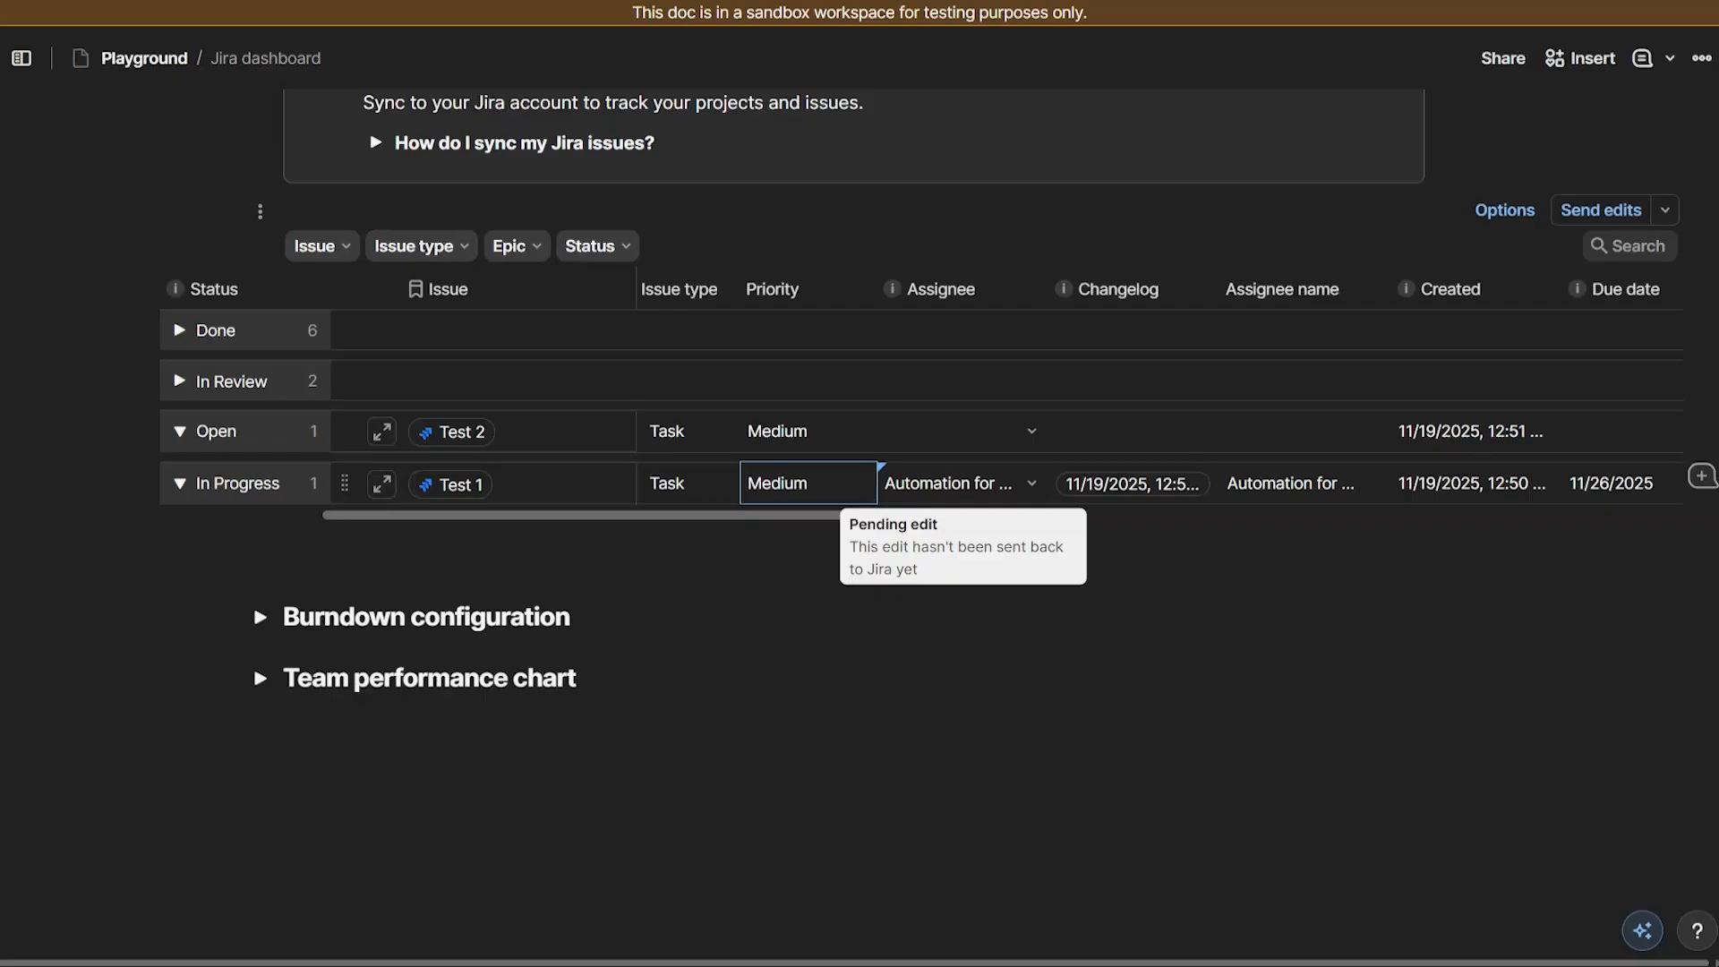
Step: Review the table's options for sending or resetting edits and its two-way sync settings, and close the settings
scroll(1603, 215, "down", 1)
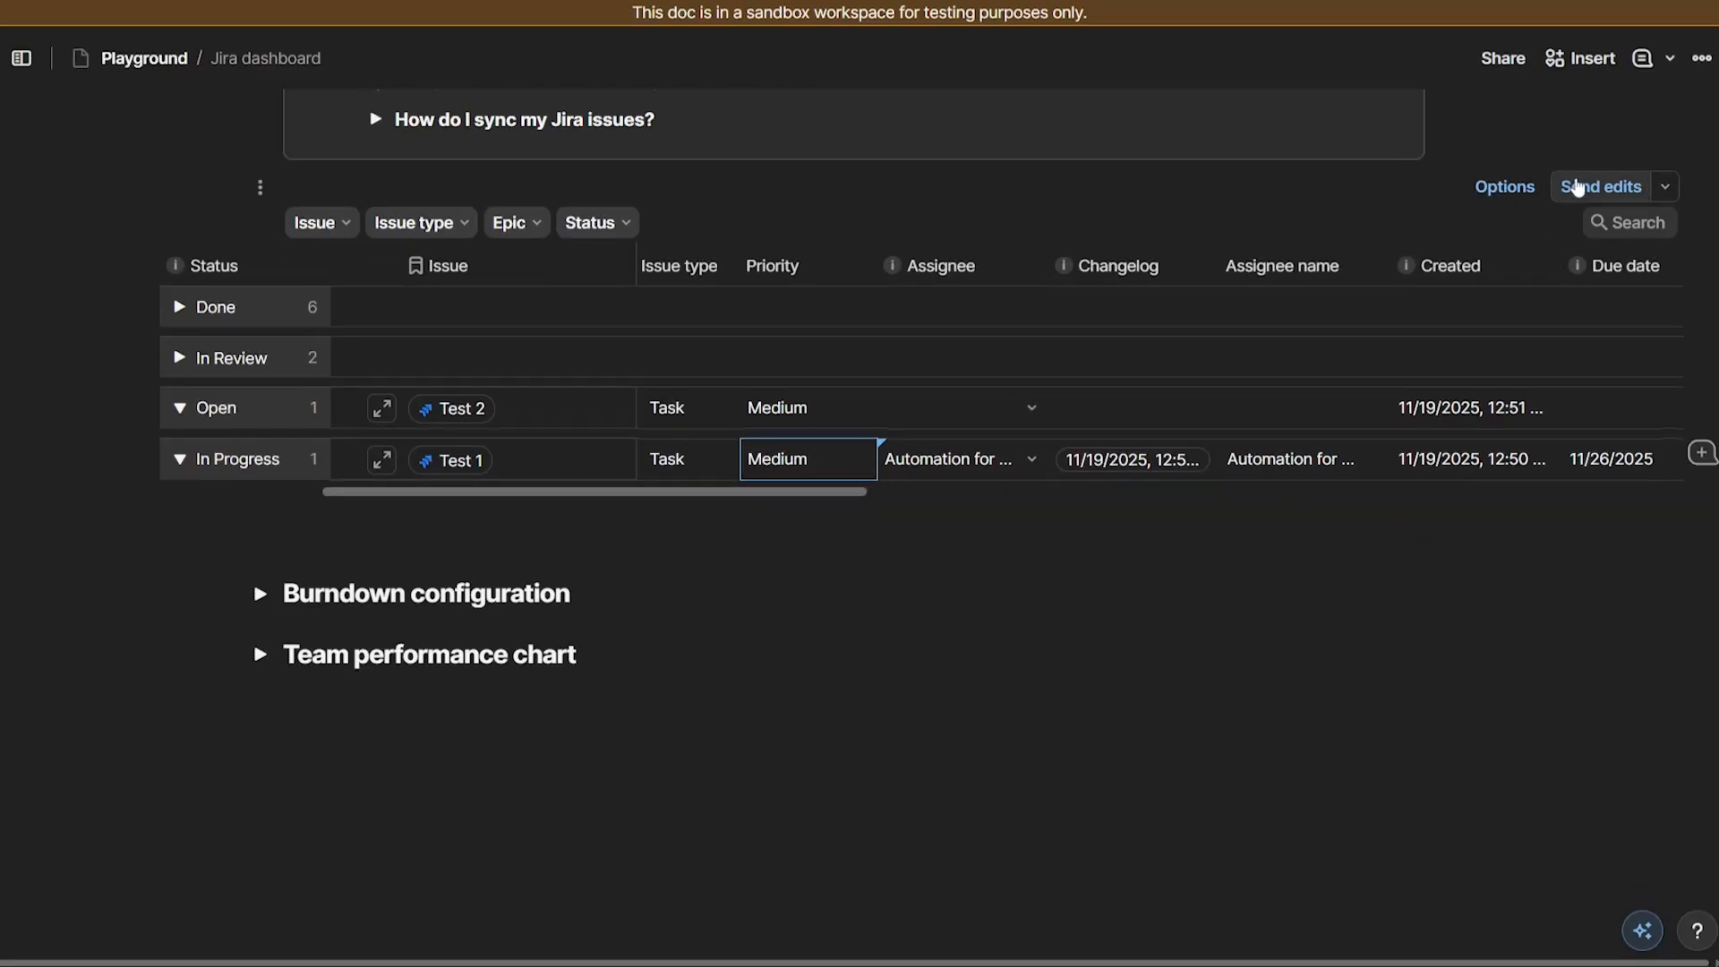
left_click(1665, 186)
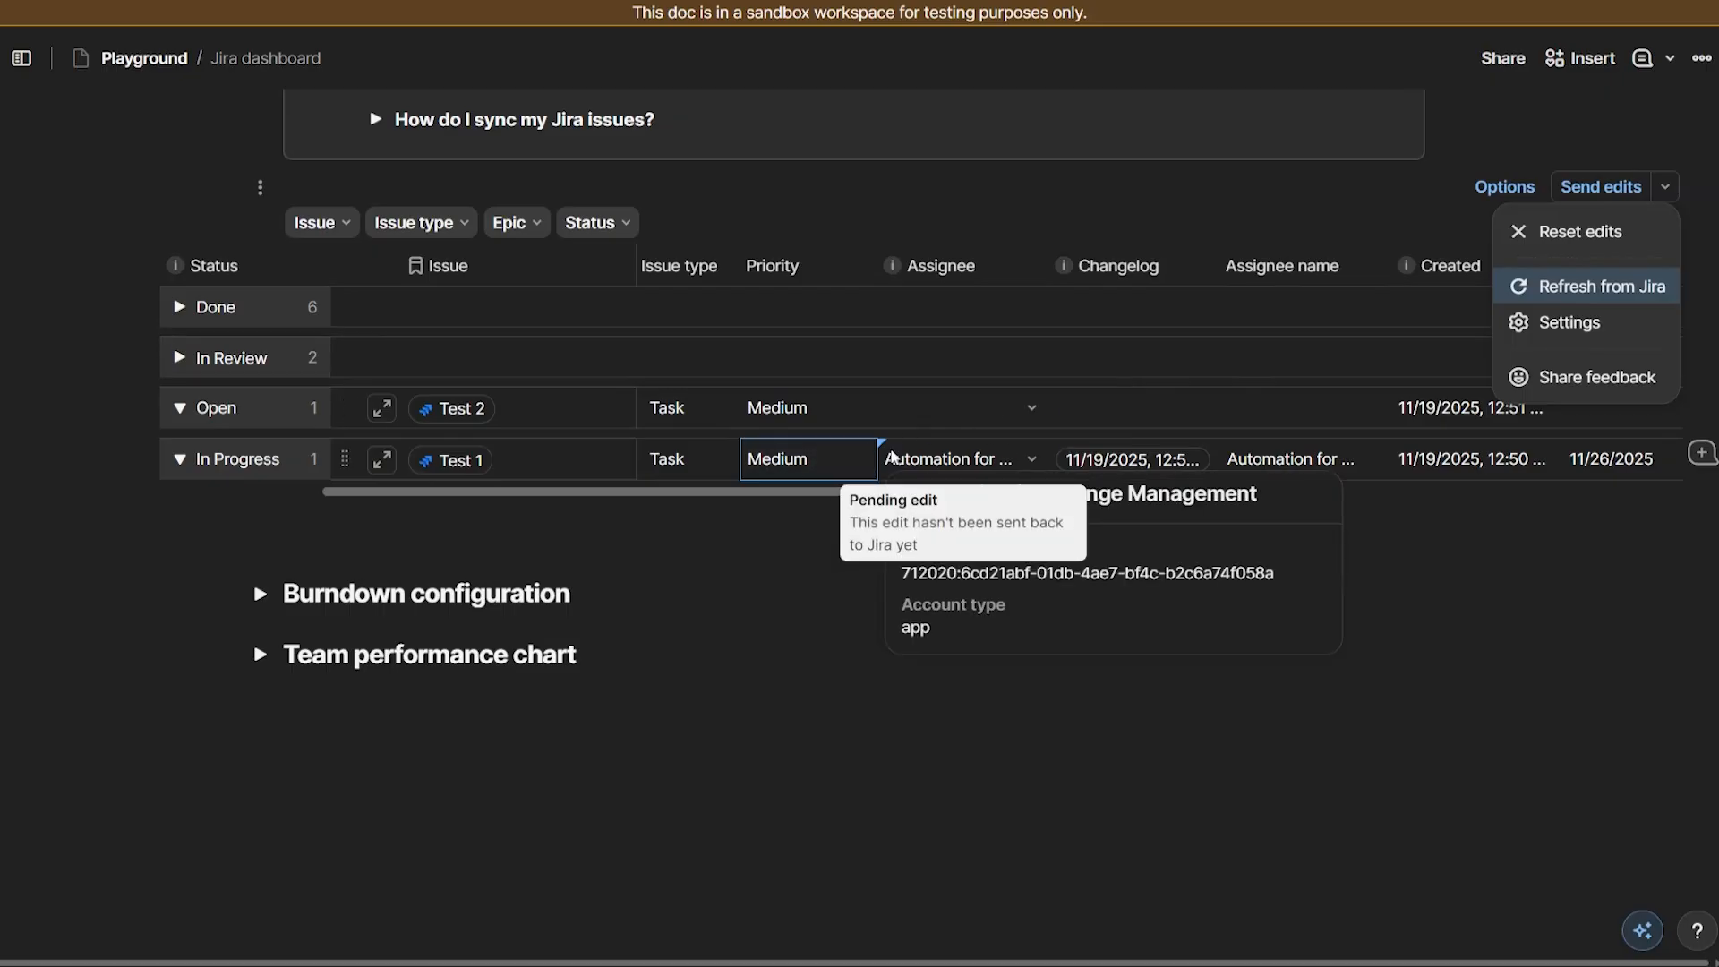
left_click(1568, 323)
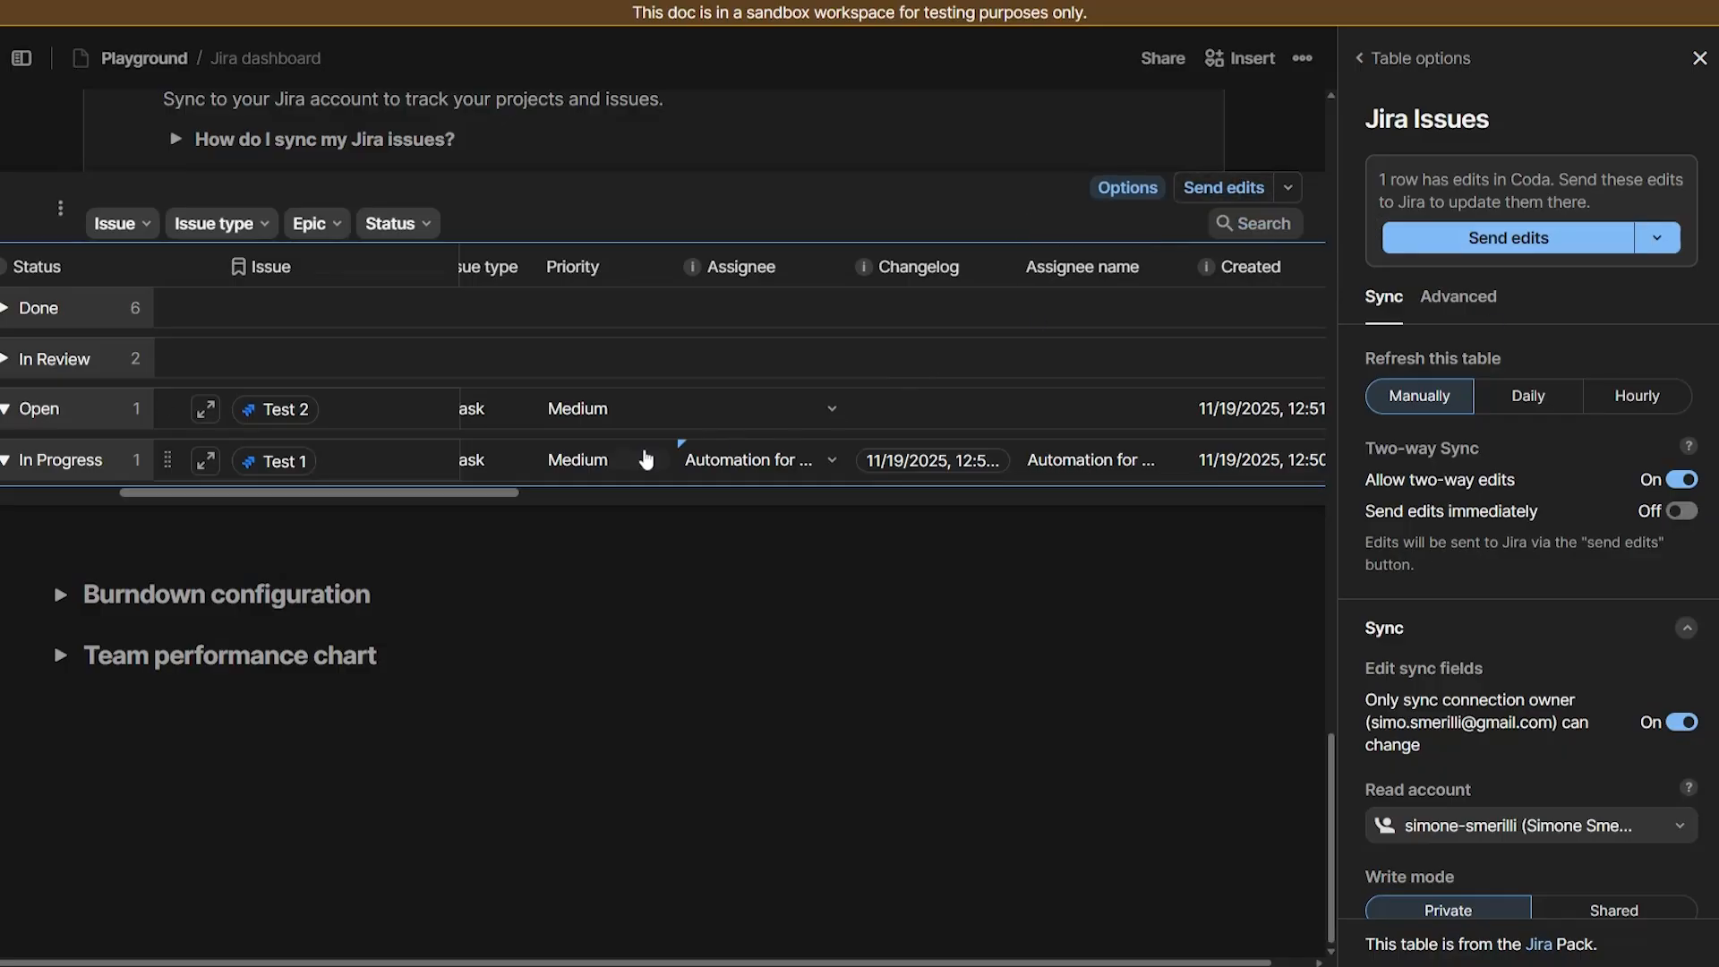
left_click(1700, 58)
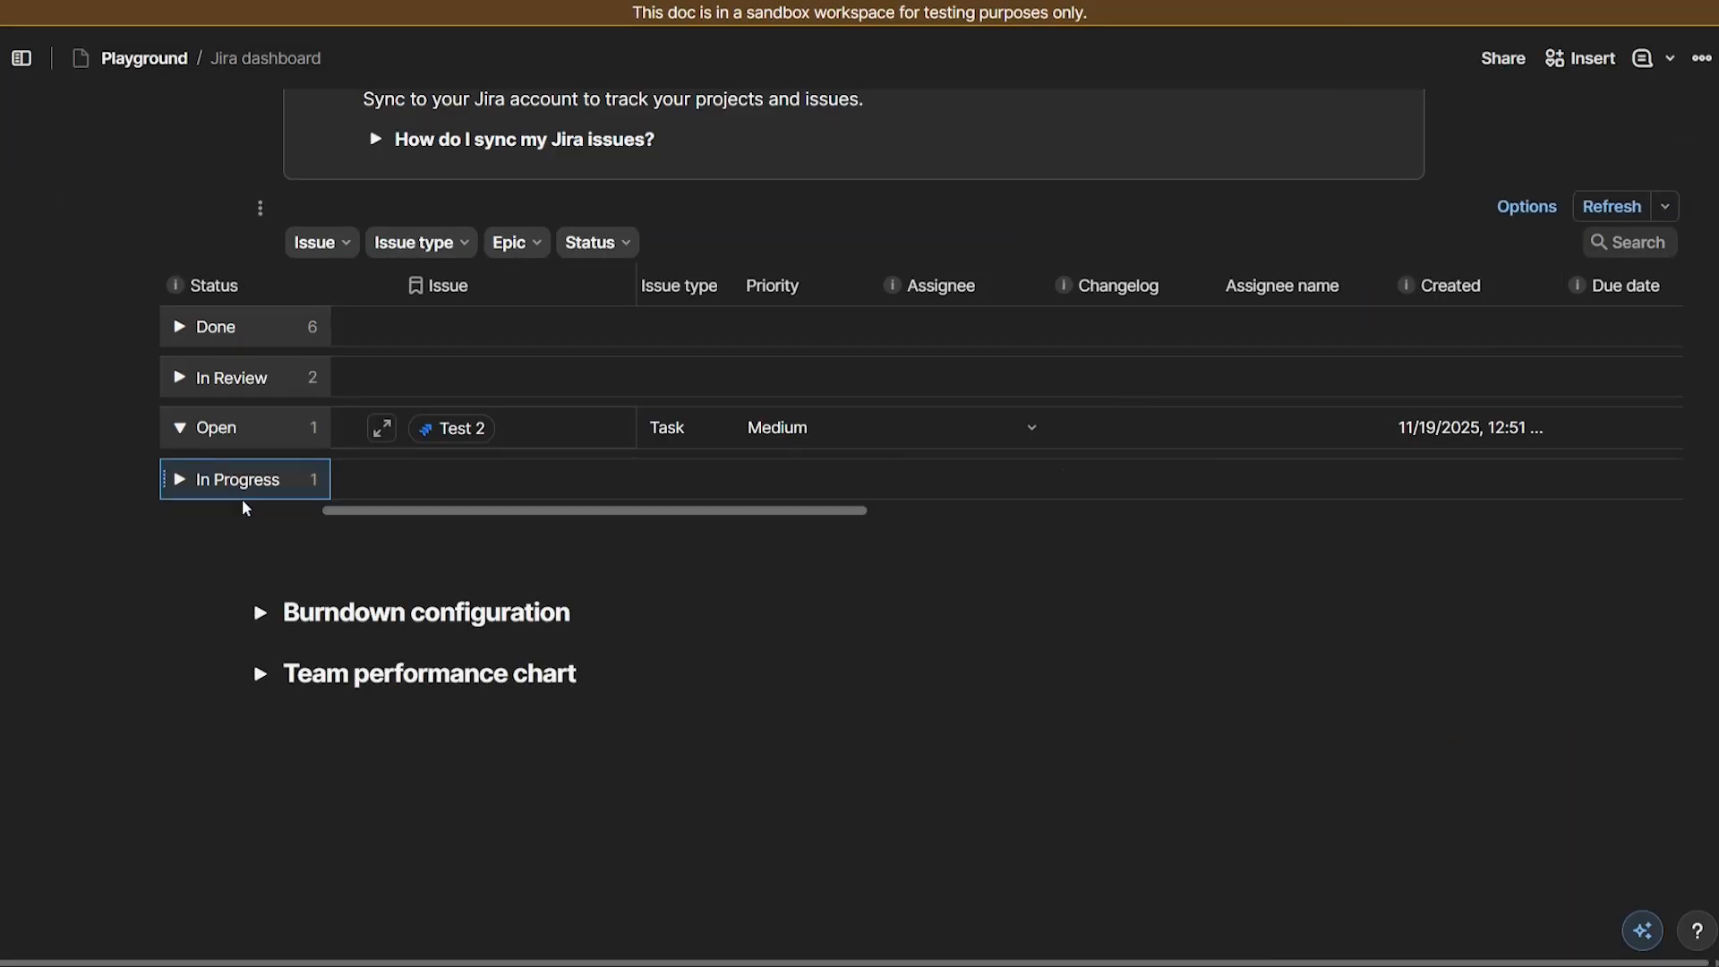
Step: Collapse the All issues section and expand the Burndown configuration section
scroll(260, 612, "up", 5)
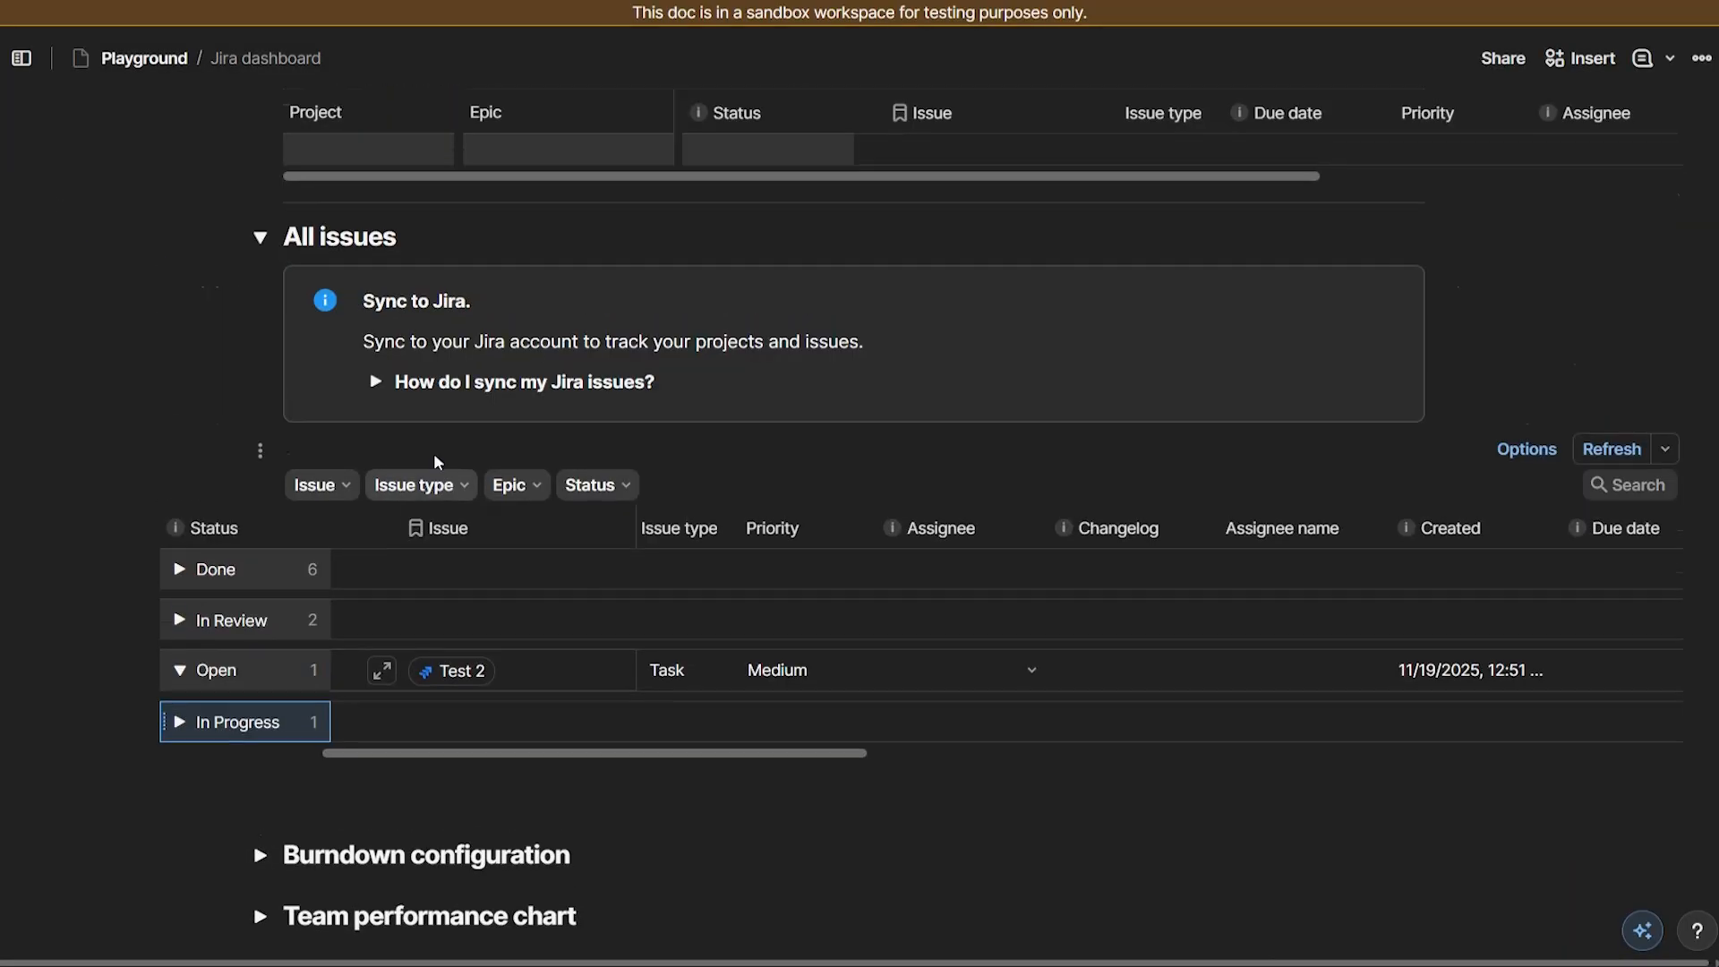
left_click(260, 442)
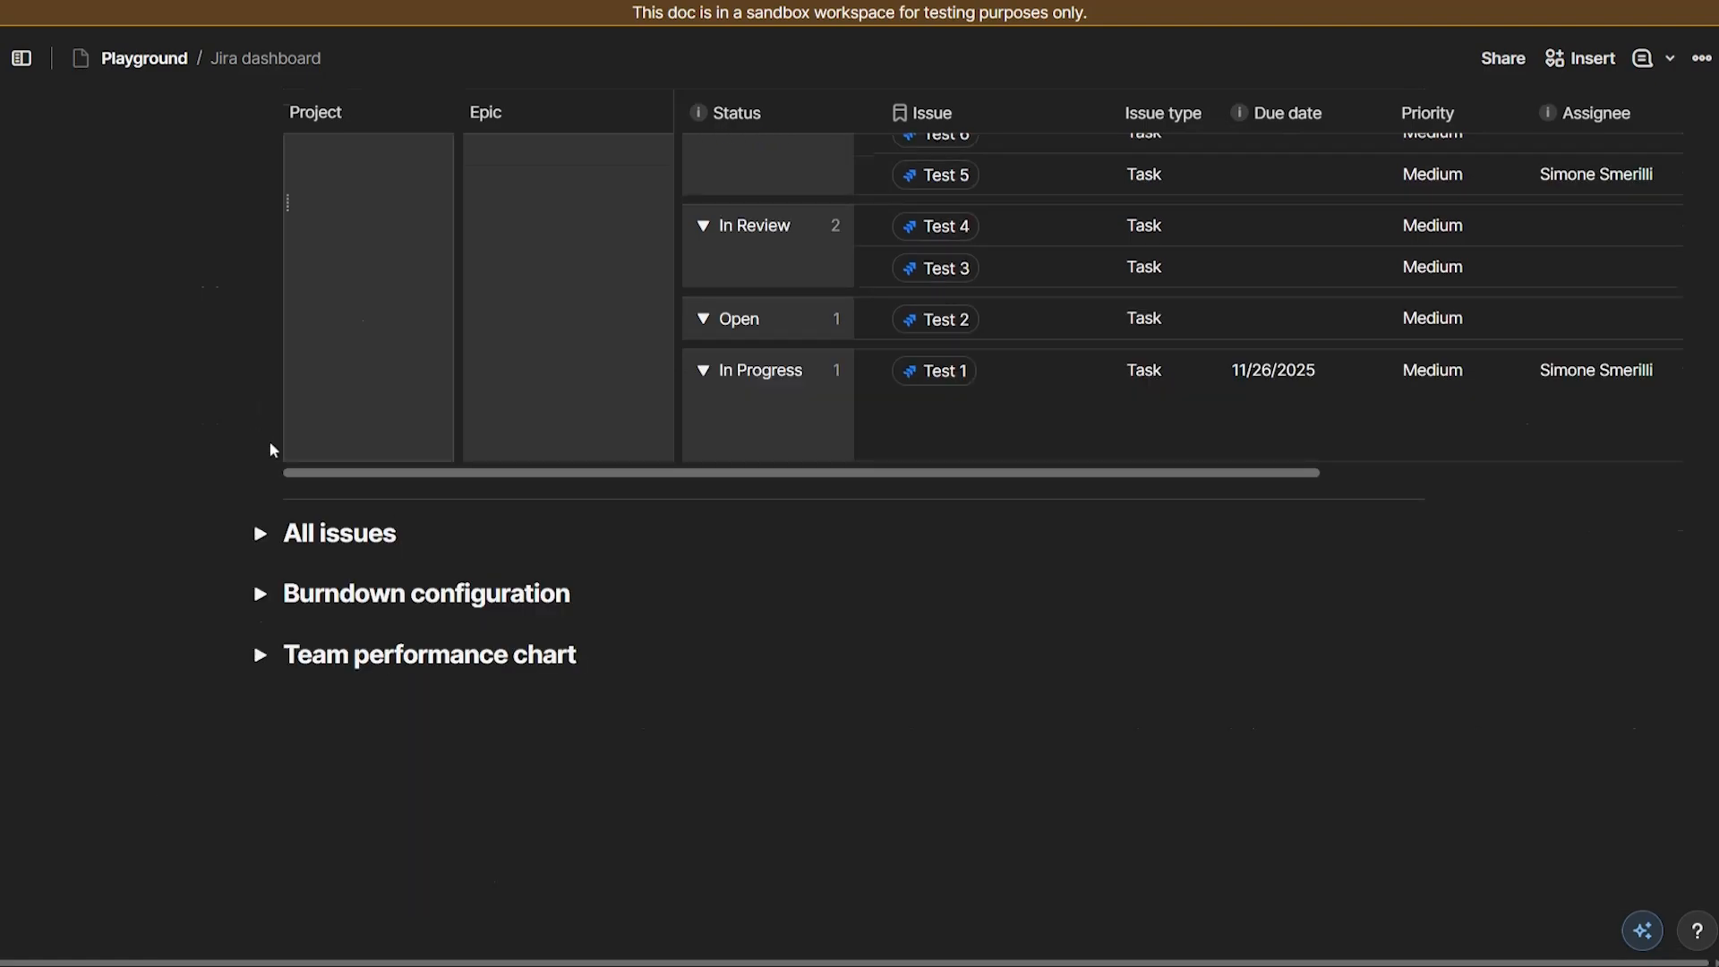
left_click(259, 595)
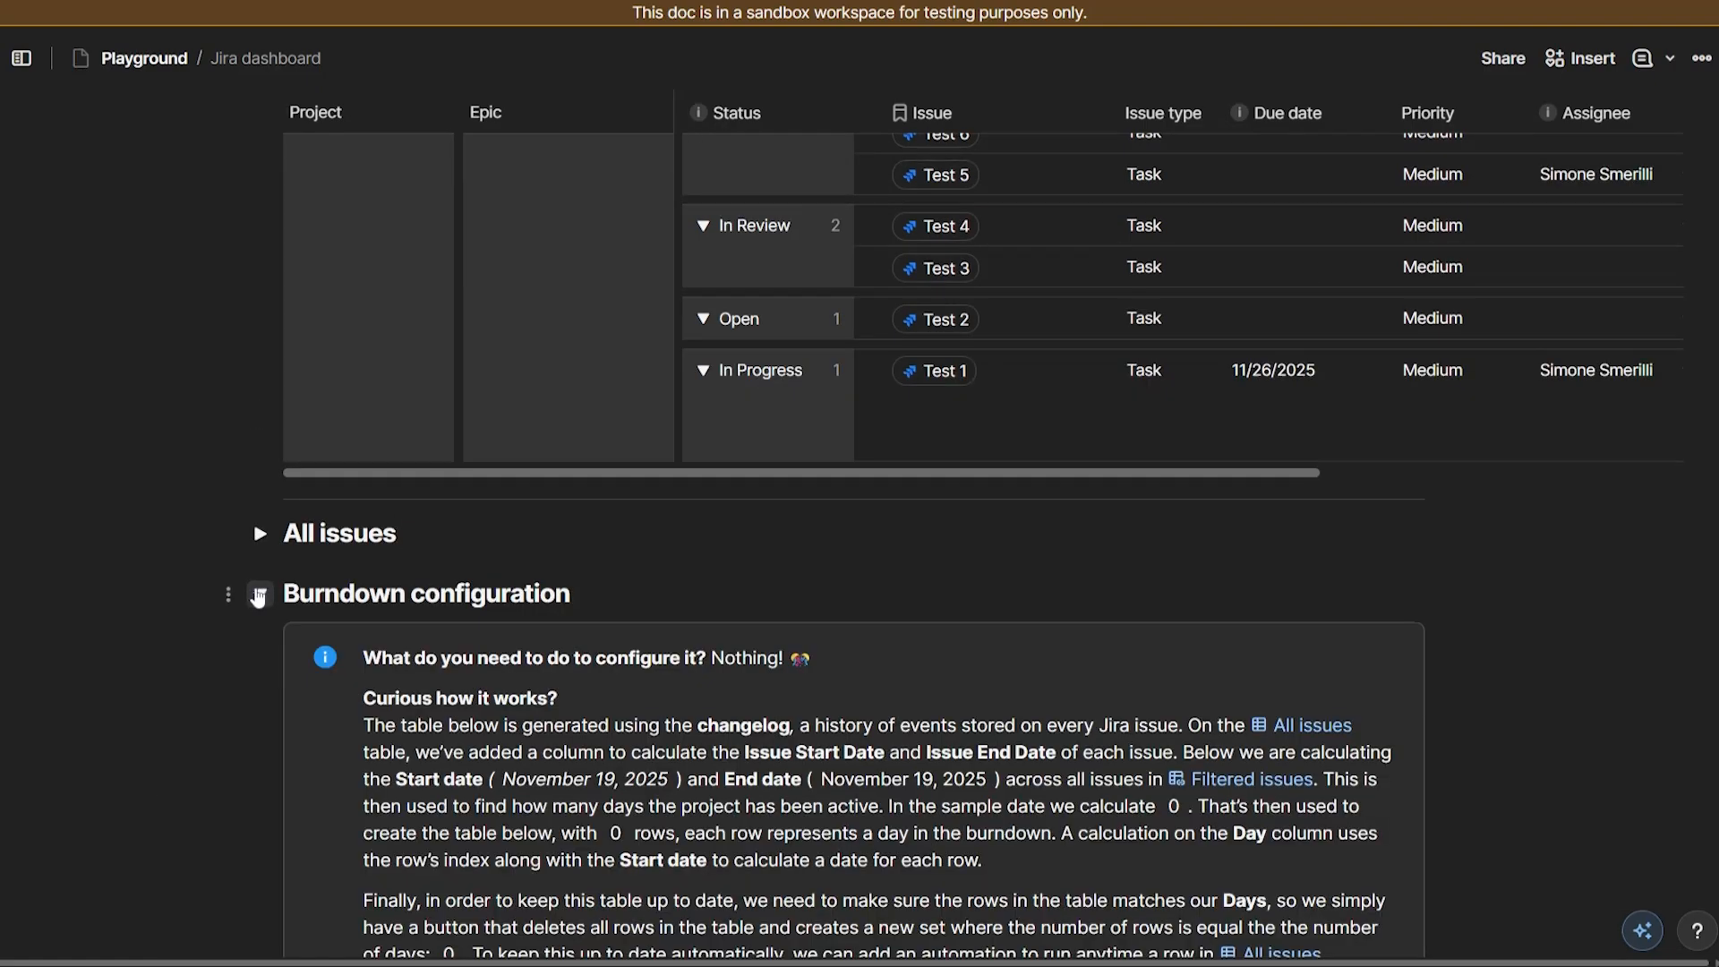
Step: Read the Burndown configuration explanation and inspect the formula that calculates the Start Date, leaving it unedited
scroll(716, 560, "down", 3)
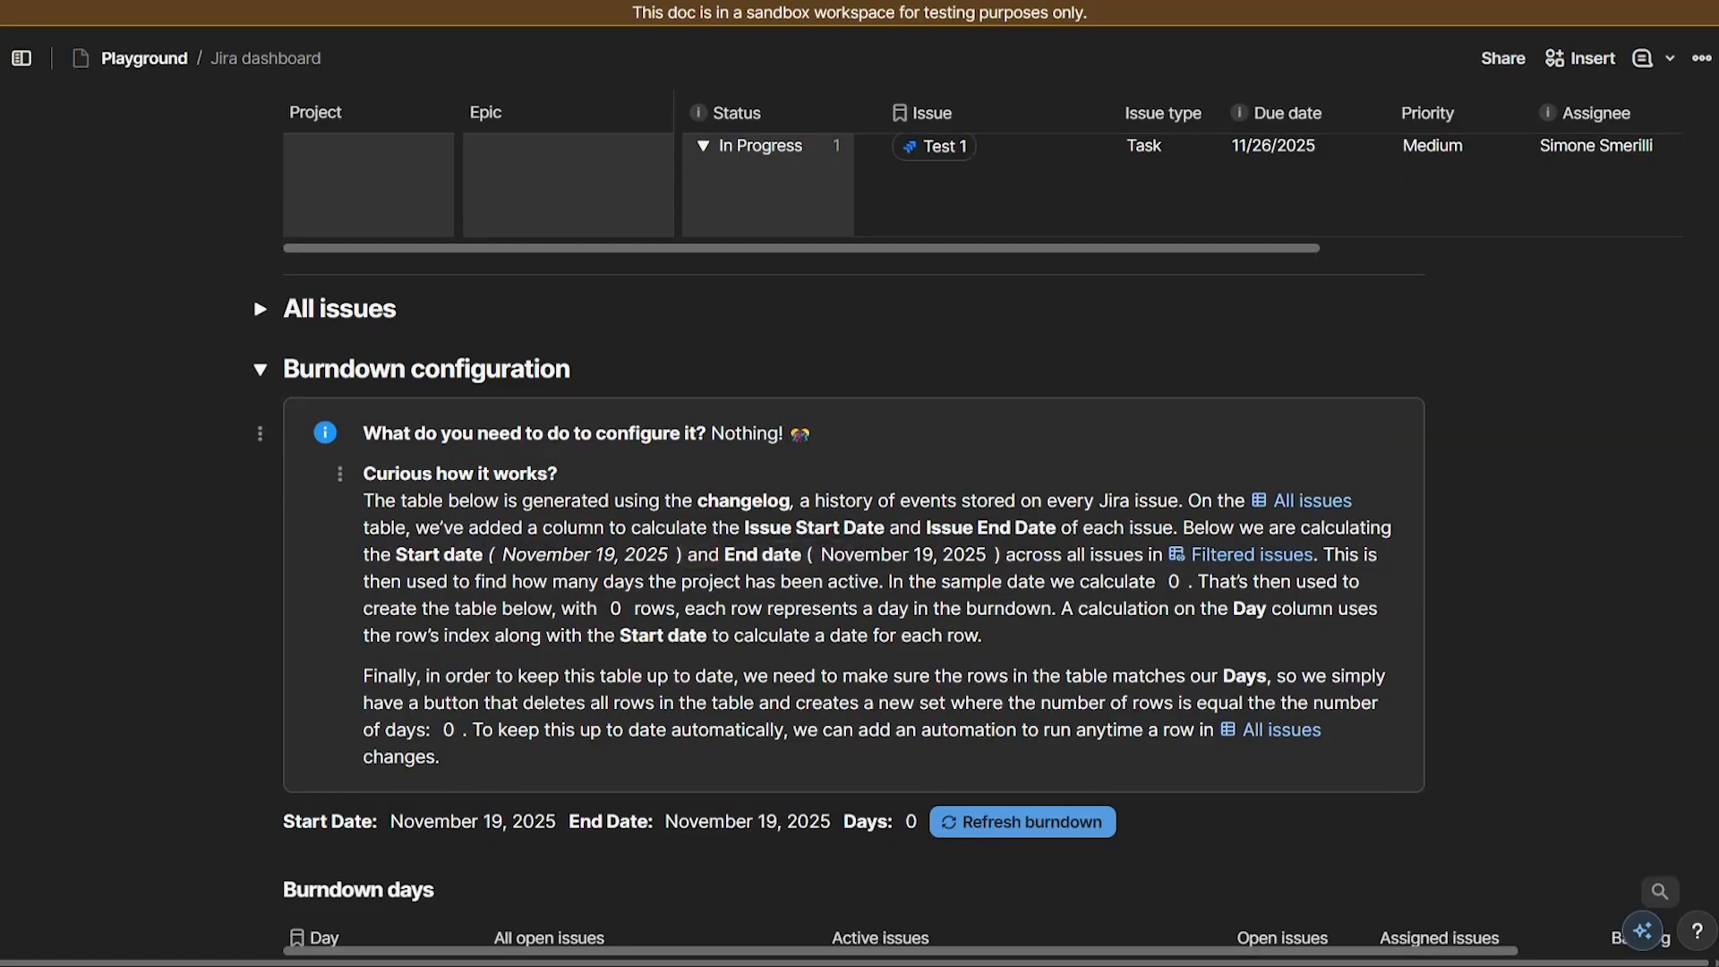
scroll(716, 561, "down", 2)
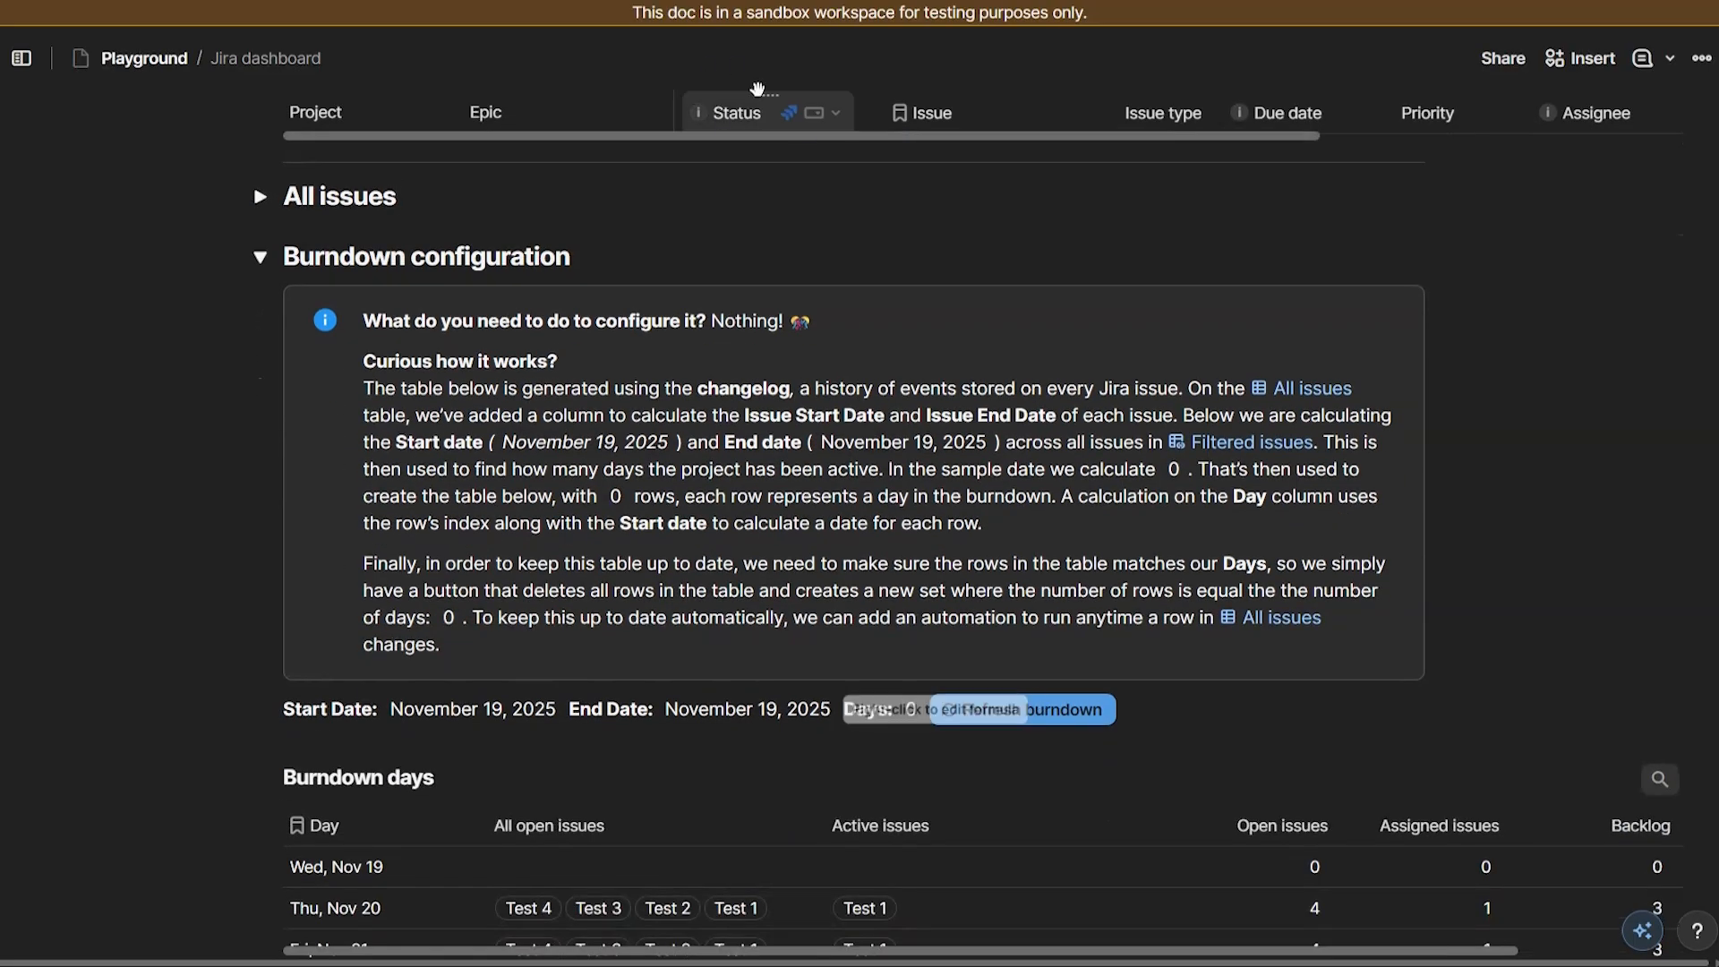
scroll(770, 260, "up", 2)
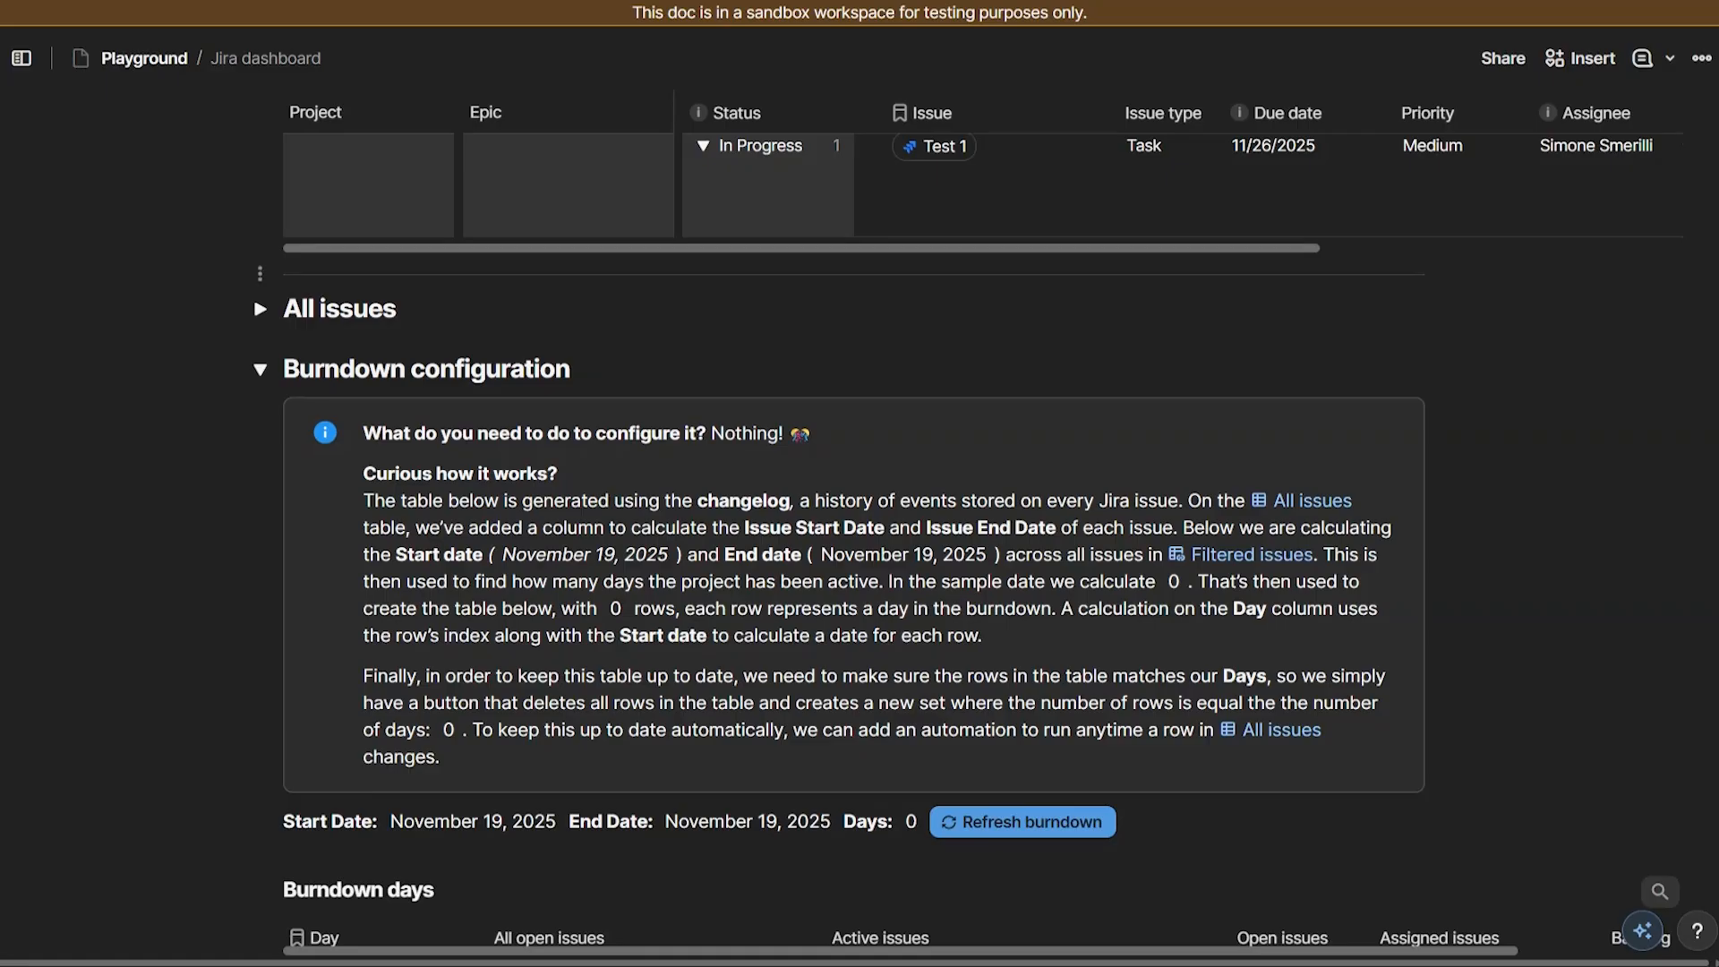
scroll(500, 620, "down", 4)
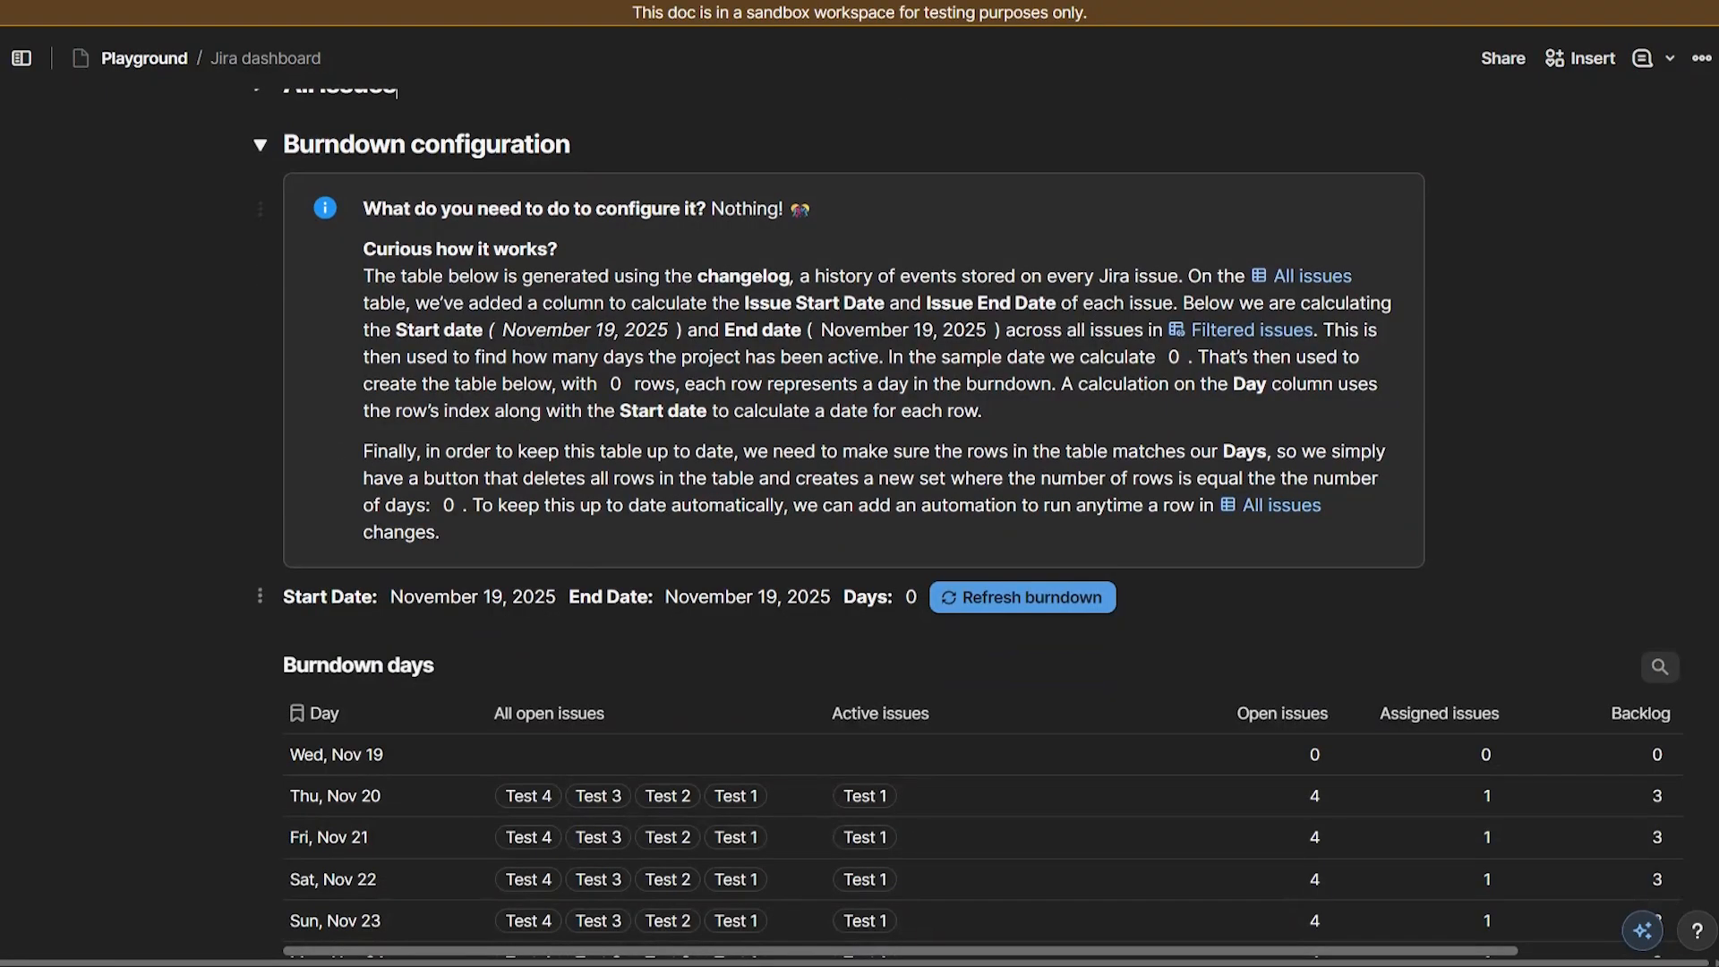
right_click(467, 600)
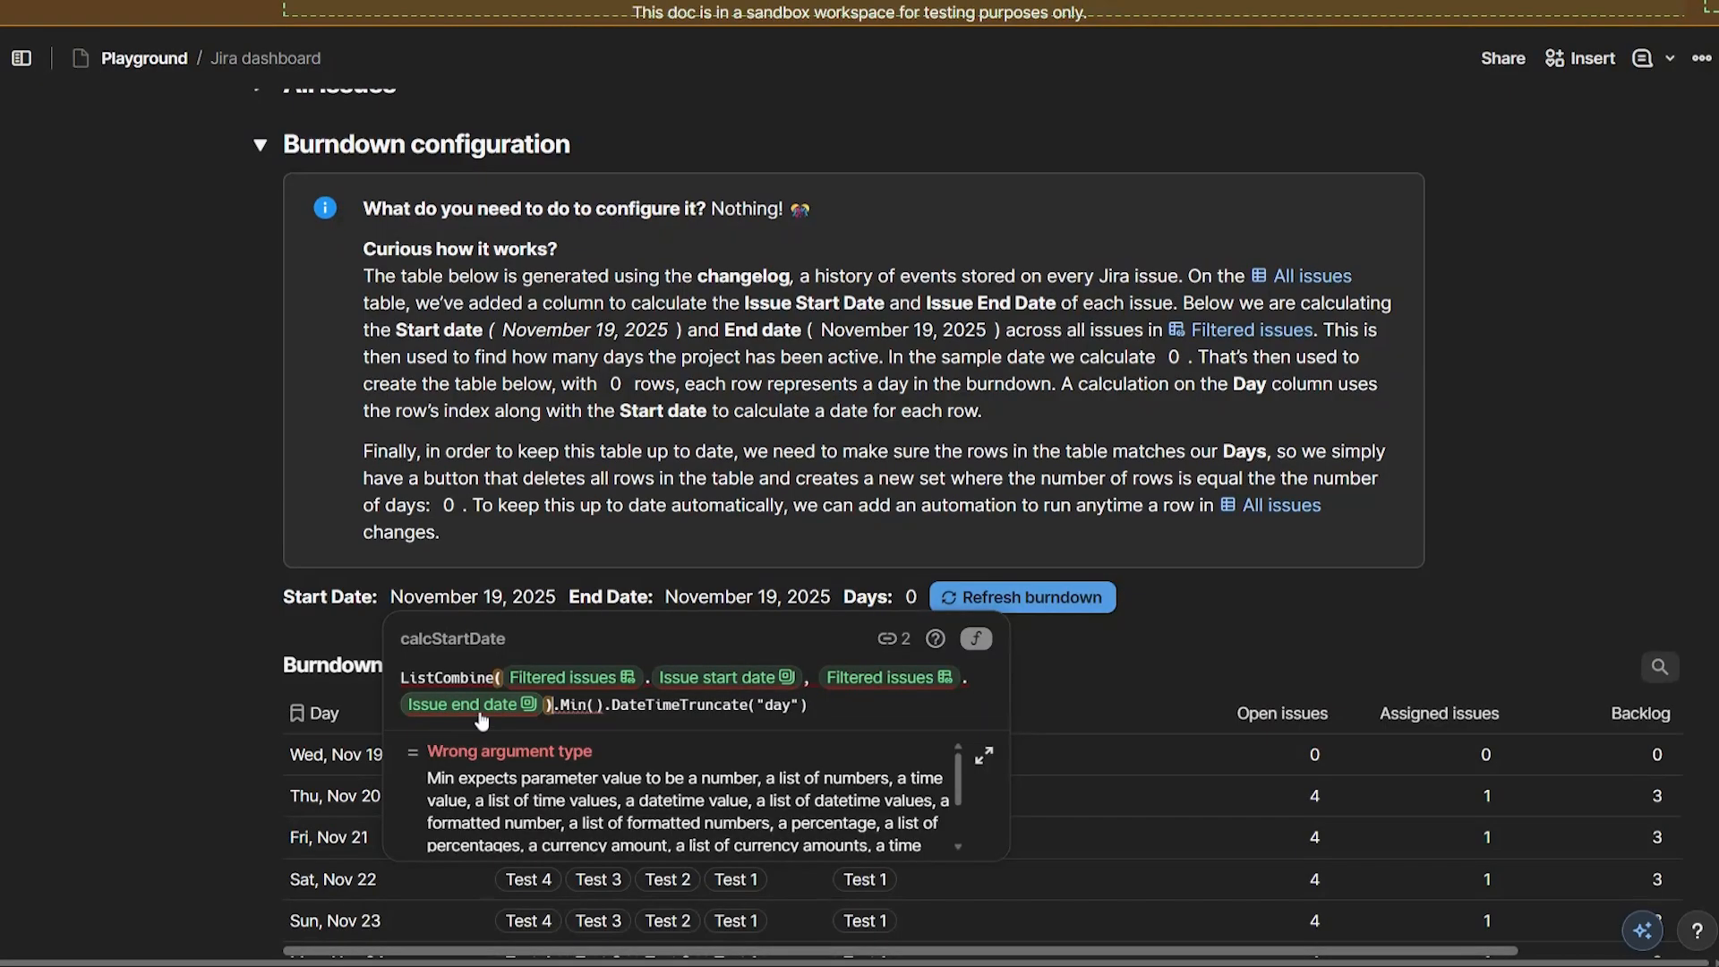
key("Escape")
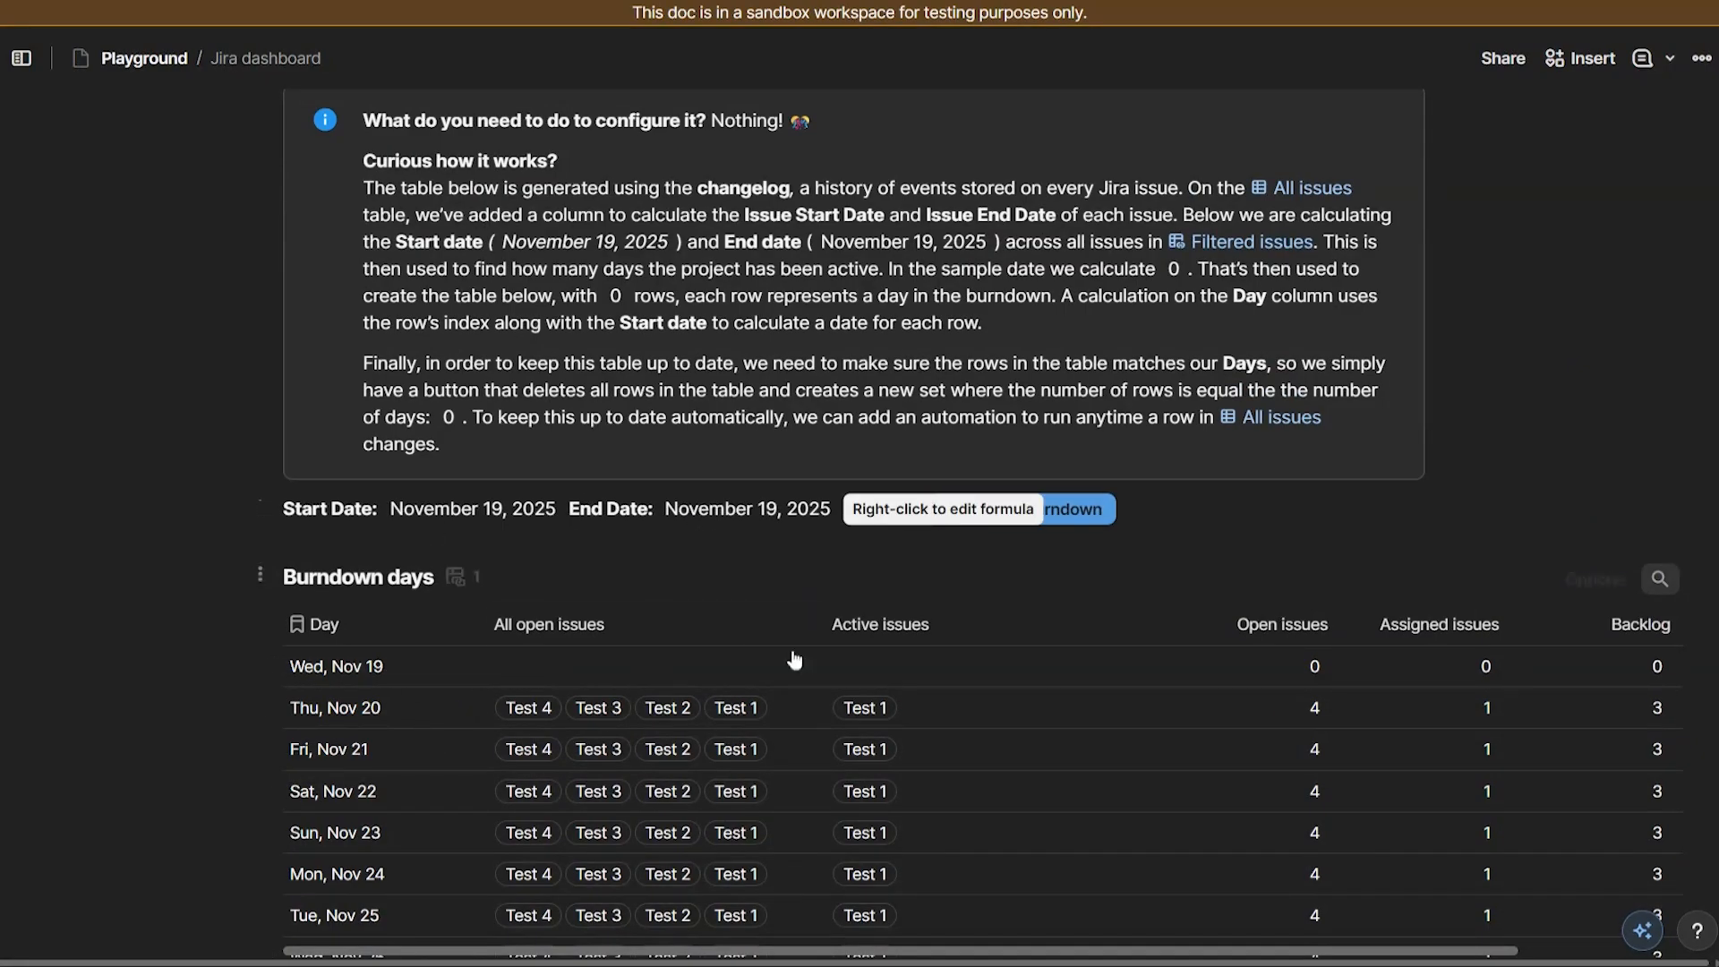
Step: Examine the Issue start date and Issue end date columns and the daily rows of the Burndown days table
scroll(743, 621, "up", 3)
scroll(743, 629, "up", 1)
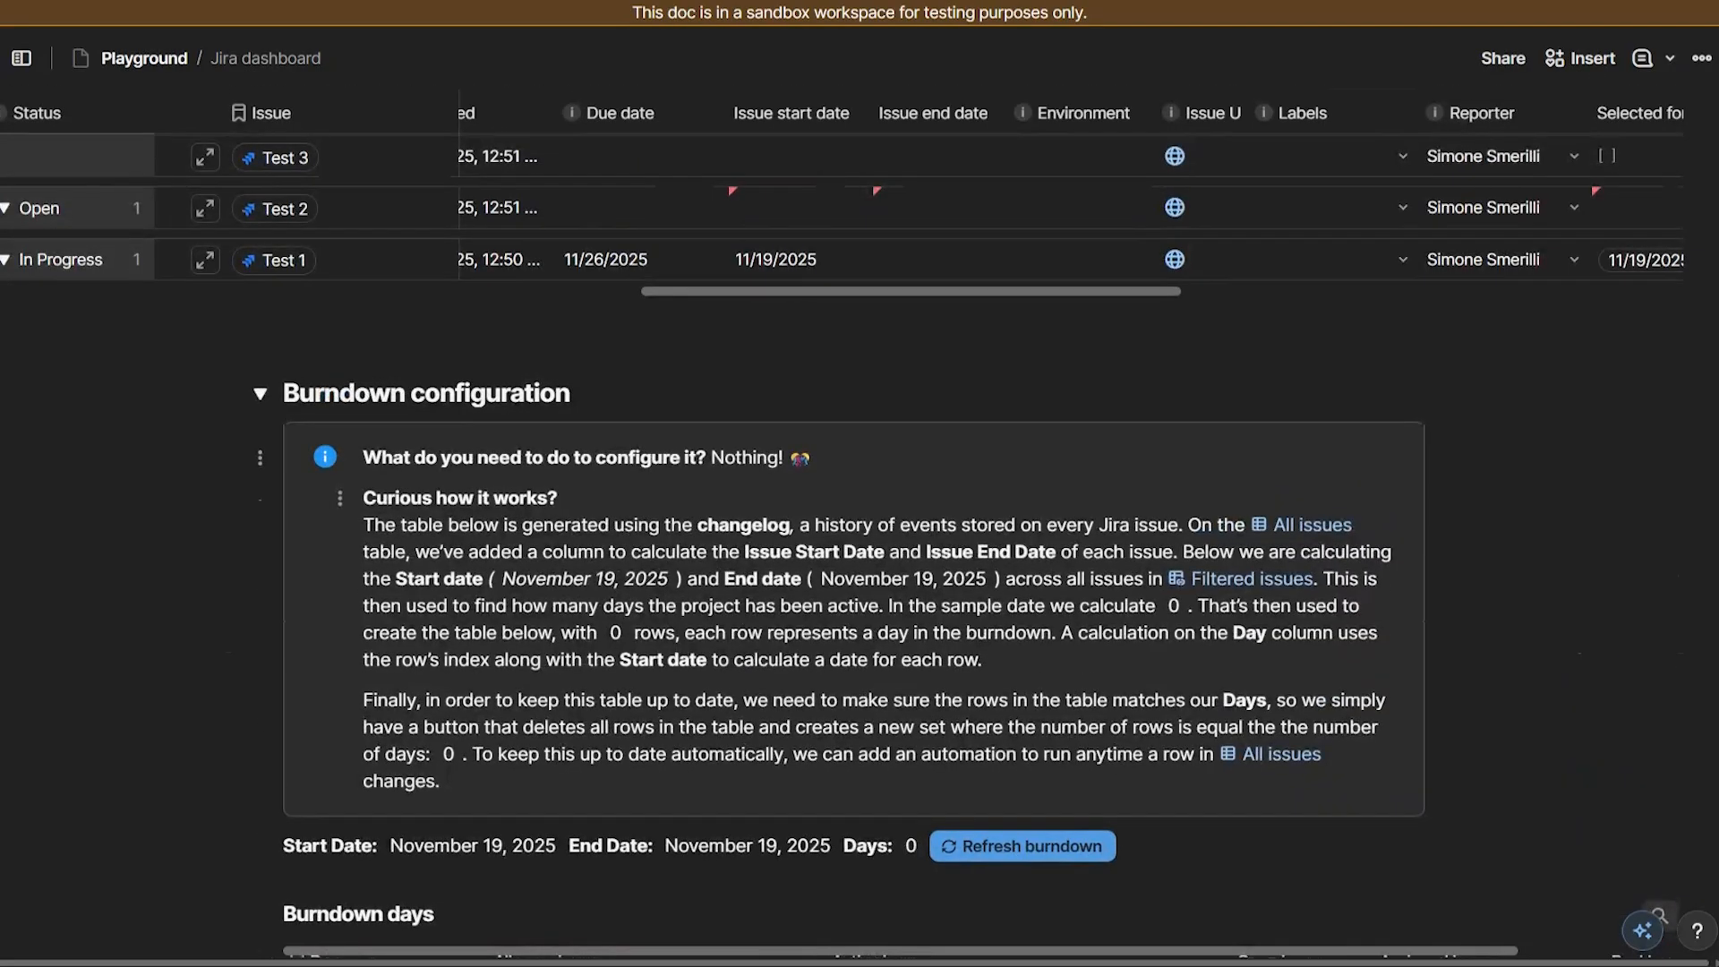
scroll(859, 537, "down", 4)
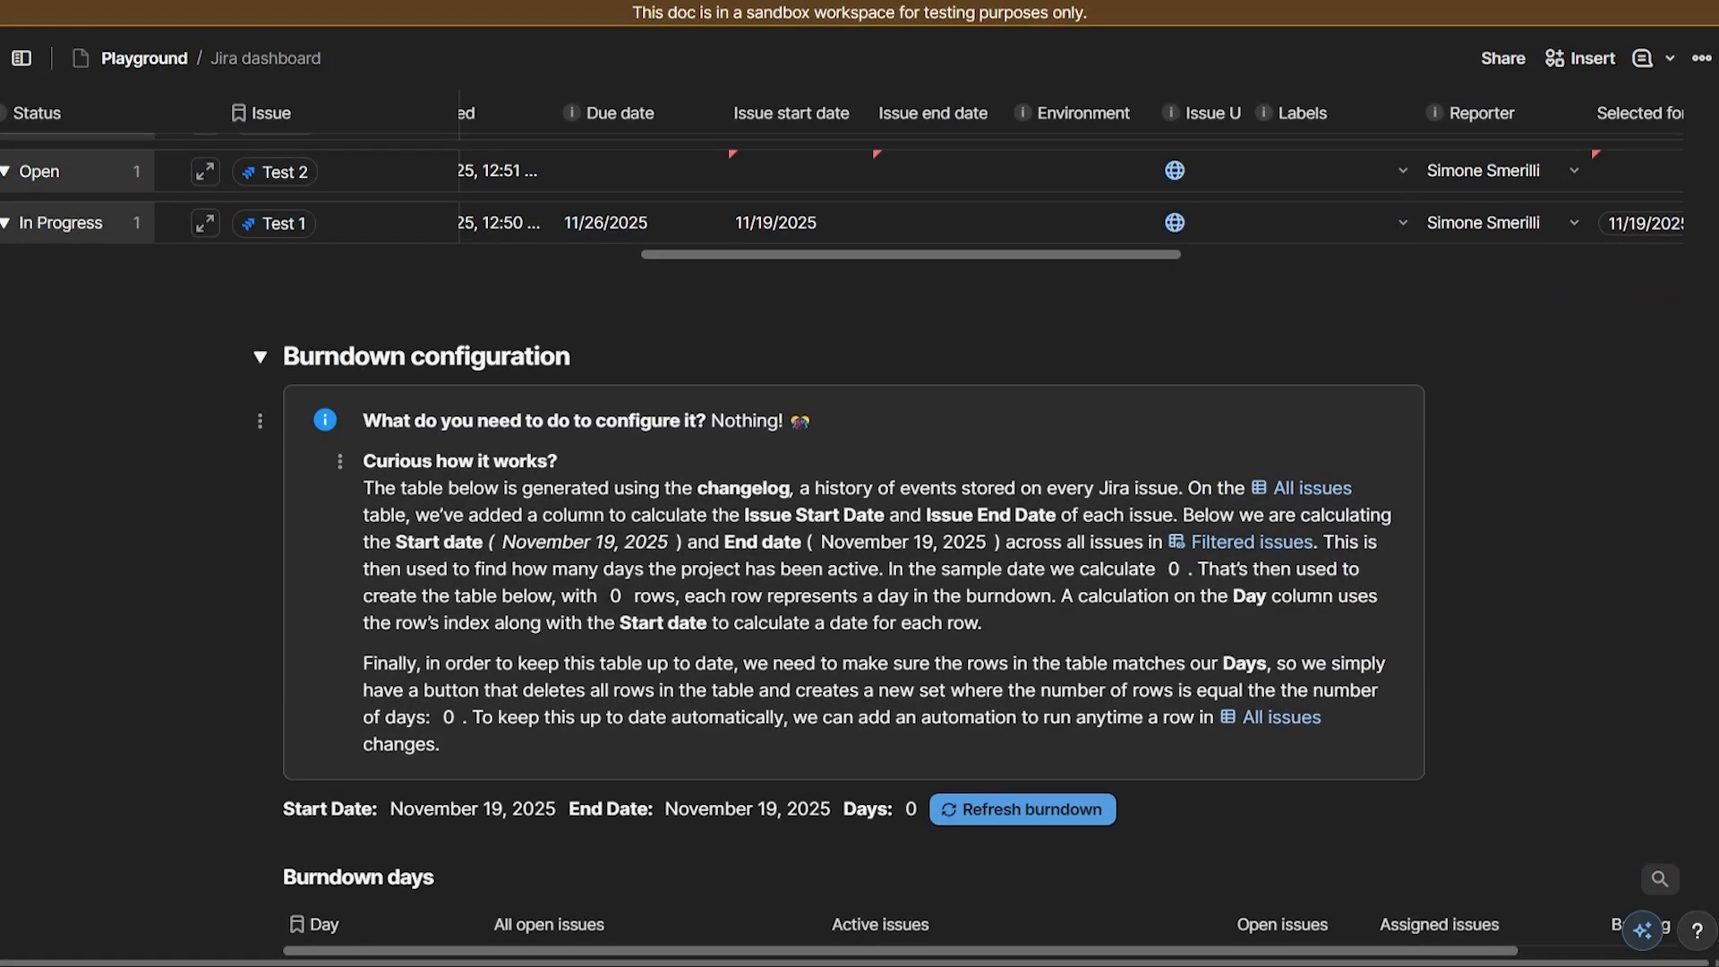
scroll(667, 462, "down", 3)
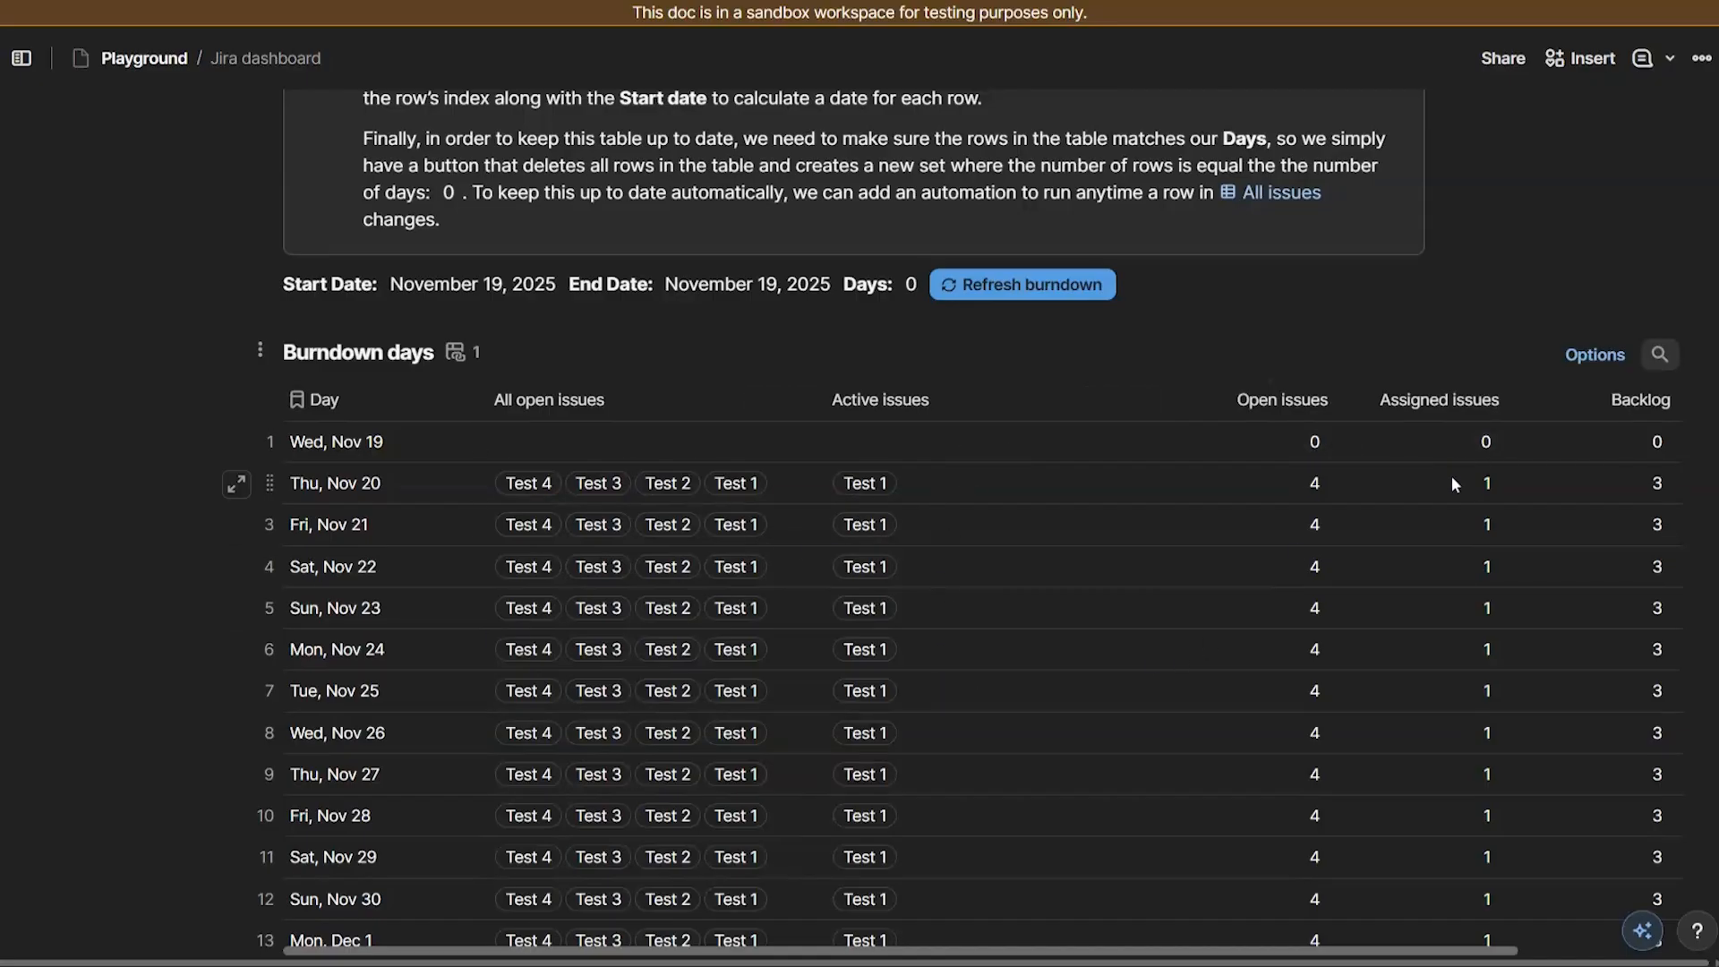
scroll(1053, 601, "up", 2)
scroll(1051, 602, "up", 3)
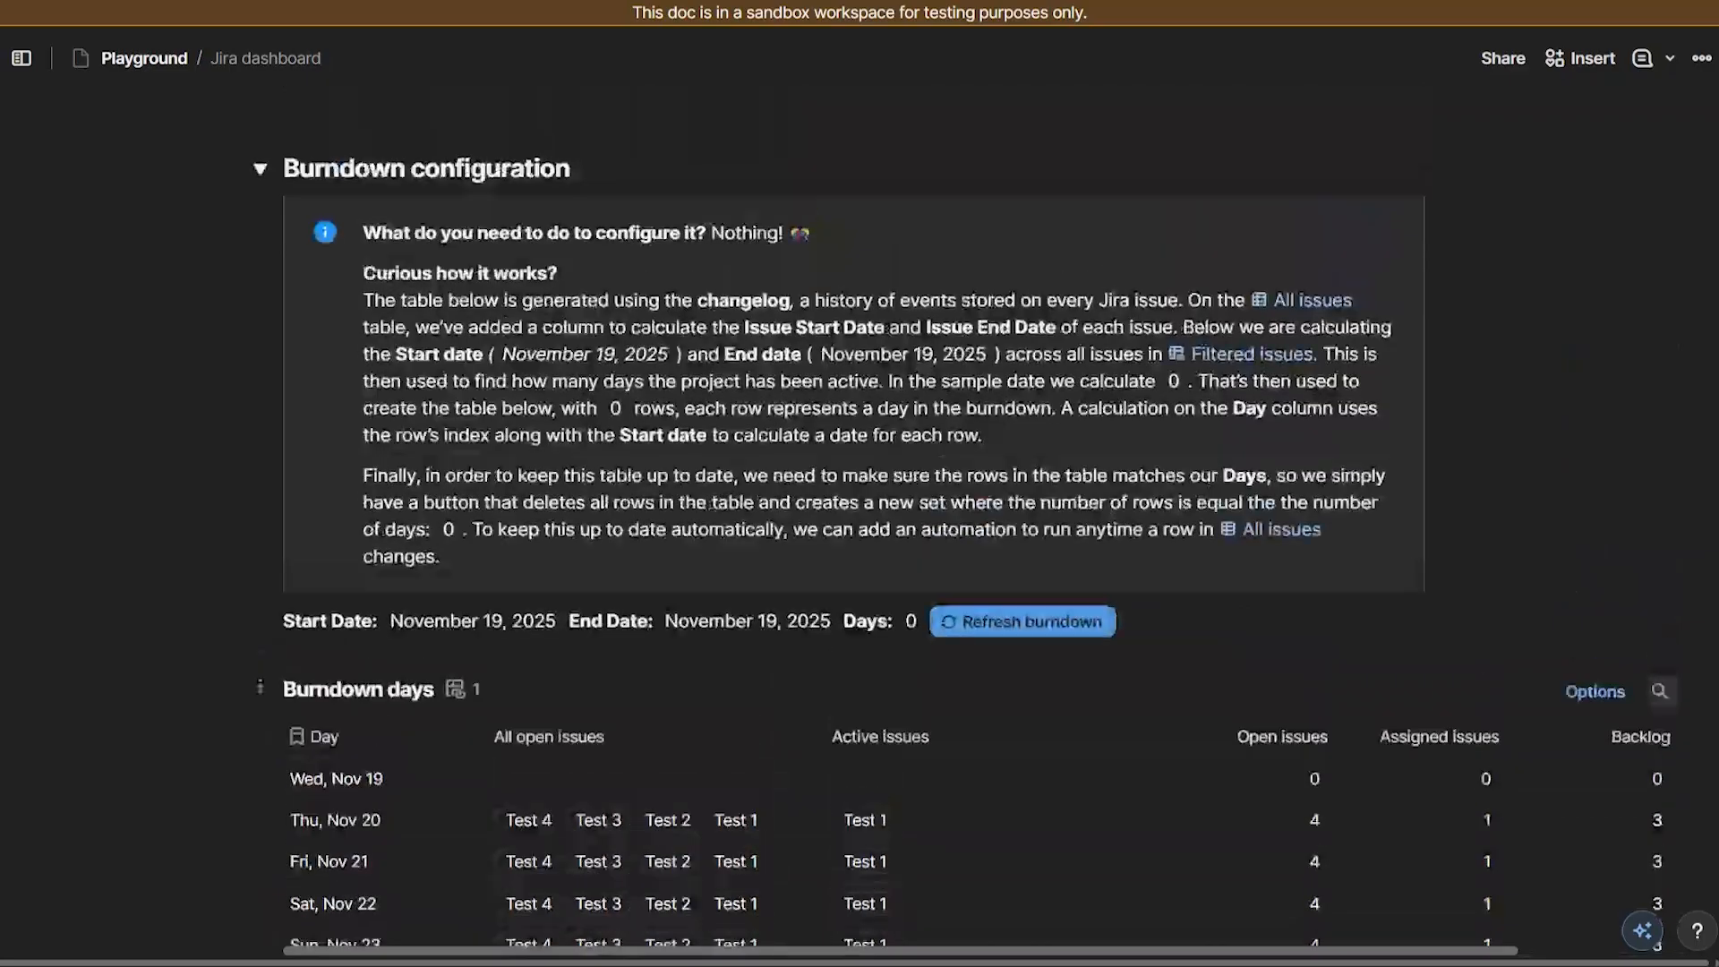
Step: Collapse the Burndown configuration and All issues sections and inspect the Burndown chart on the dashboard
left_click(258, 395)
scroll(261, 399, "up", 6)
left_click(261, 399)
scroll(645, 614, "up", 10)
scroll(833, 624, "up", 7)
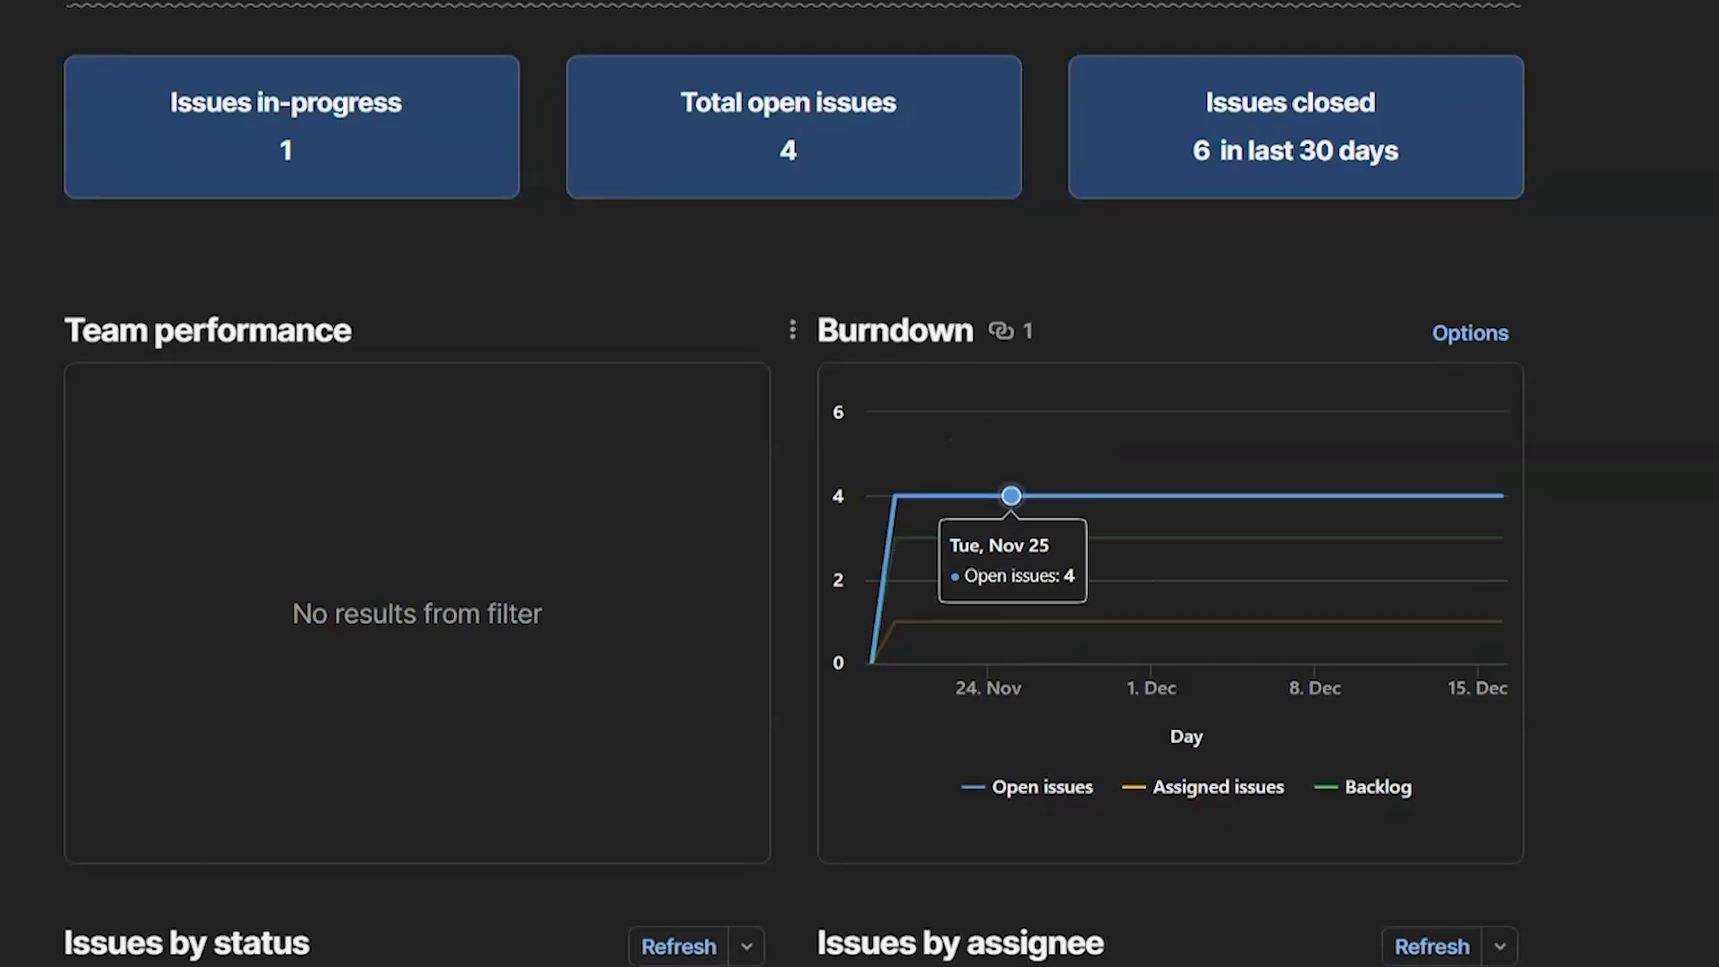
Step: Open the Project and Priority filters above the dashboard metrics to examine their selectable options
scroll(1030, 537, "up", 2)
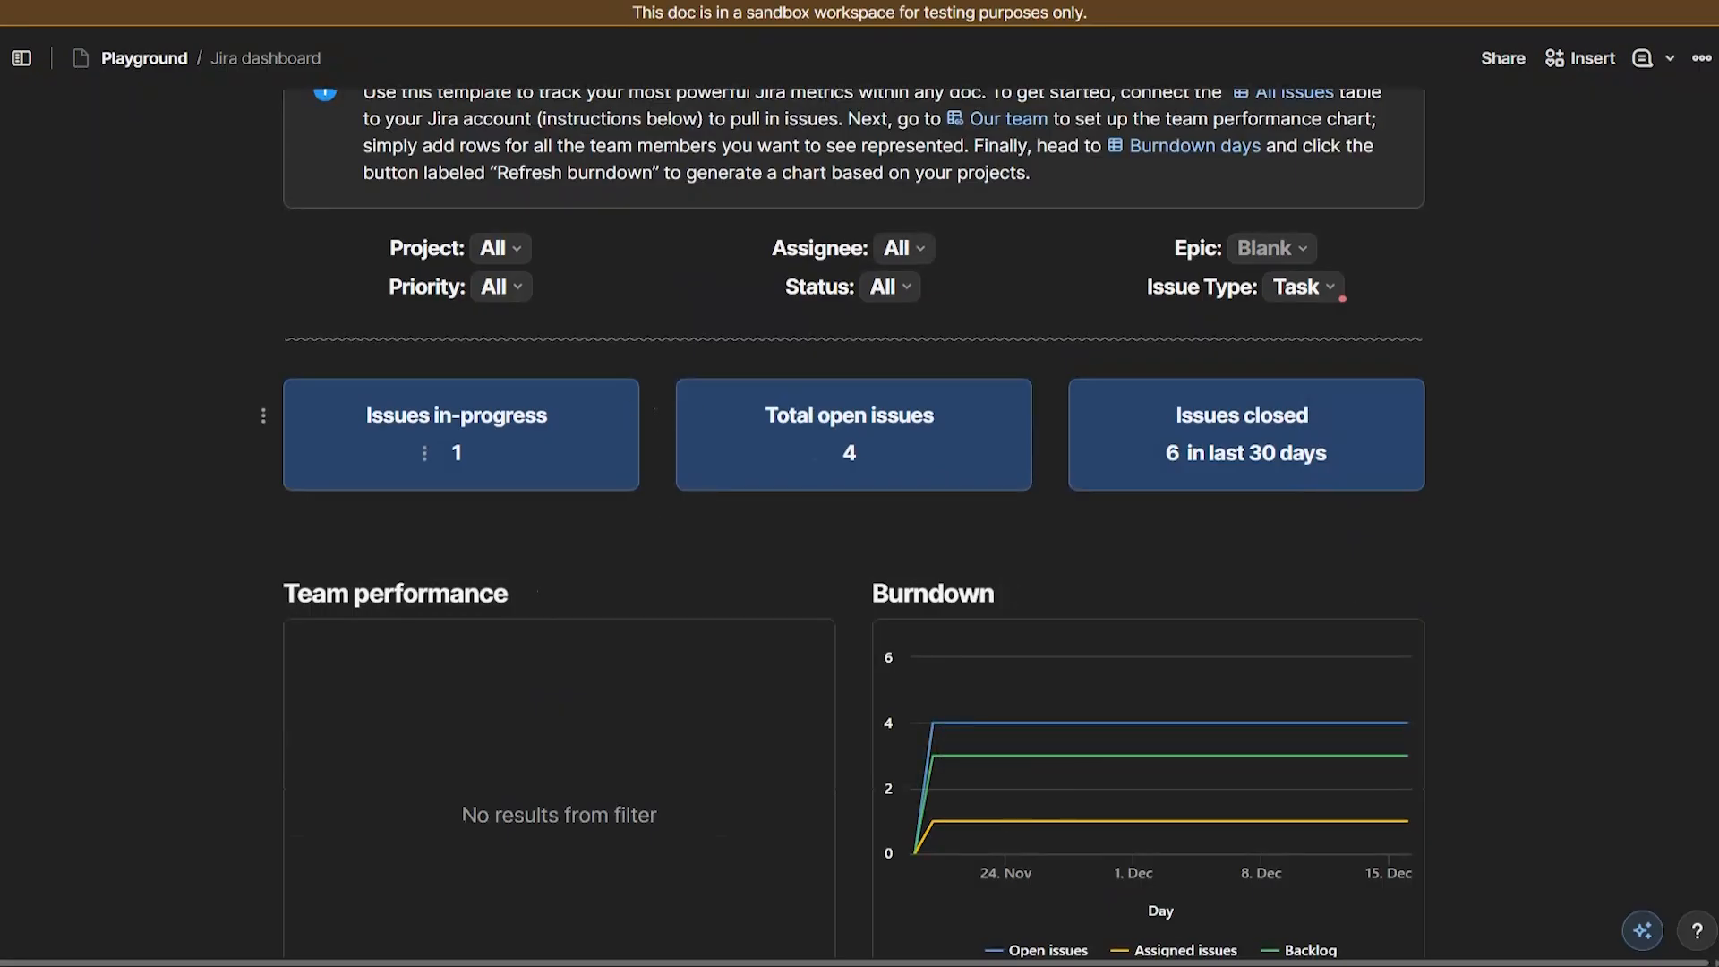
scroll(972, 447, "down", 1)
scroll(627, 402, "up", 2)
left_click(503, 362)
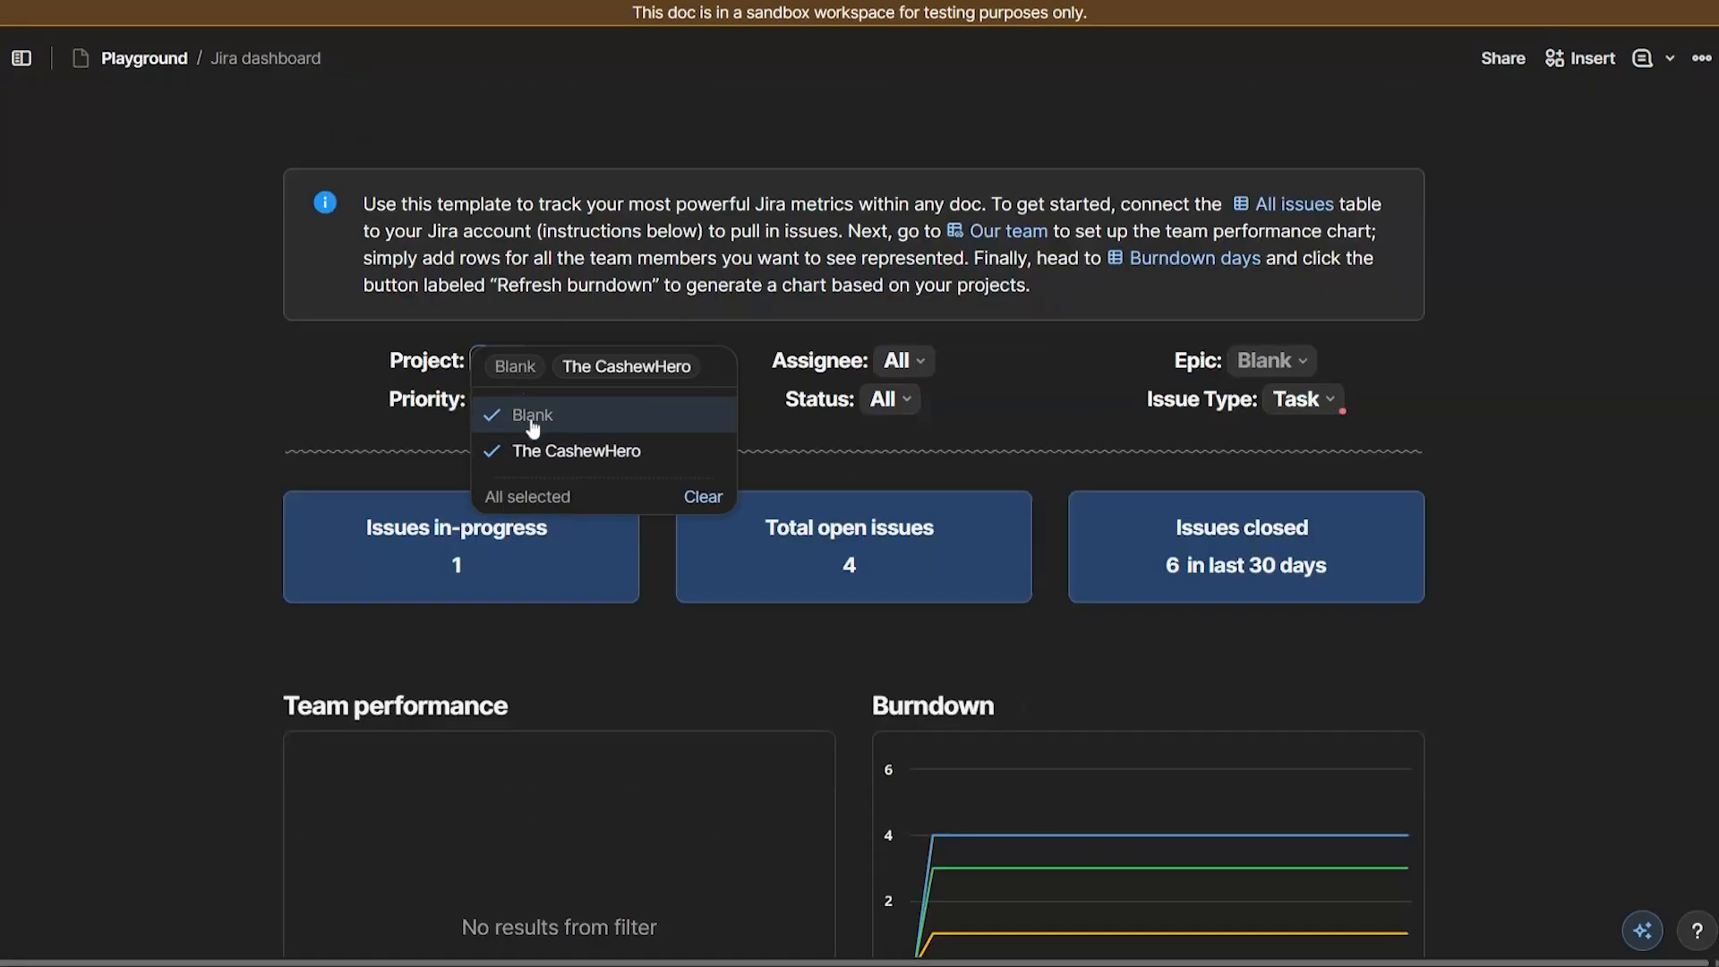
left_click(429, 369)
left_click(501, 402)
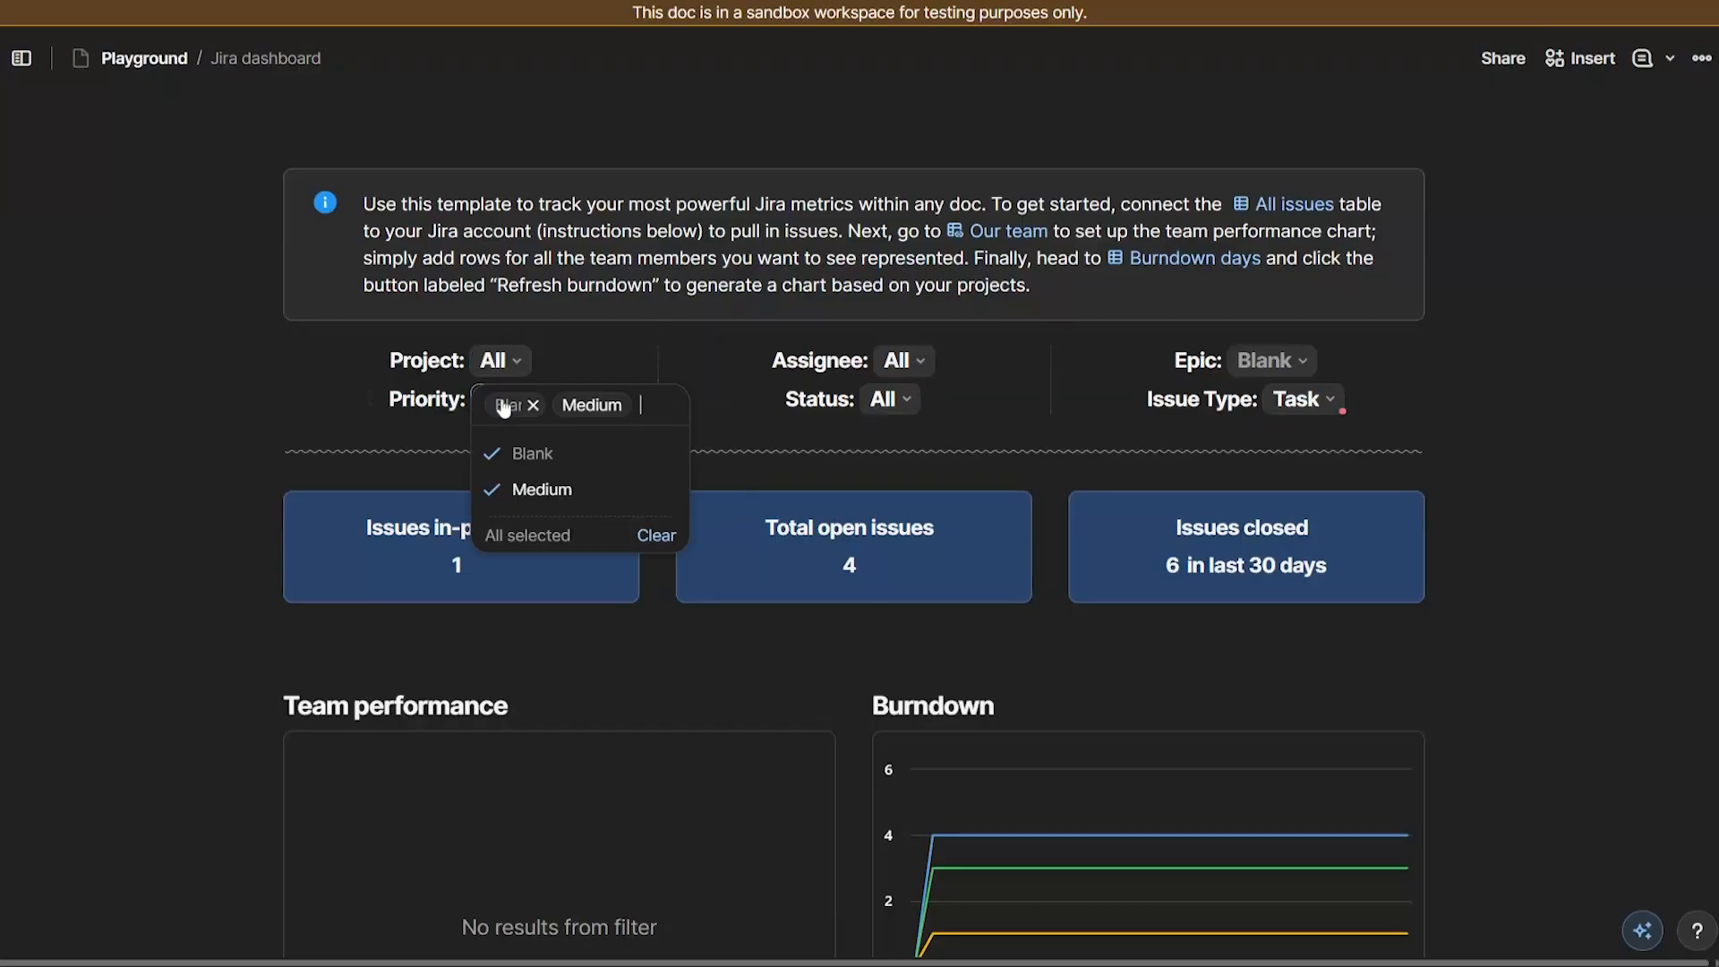
left_click(810, 360)
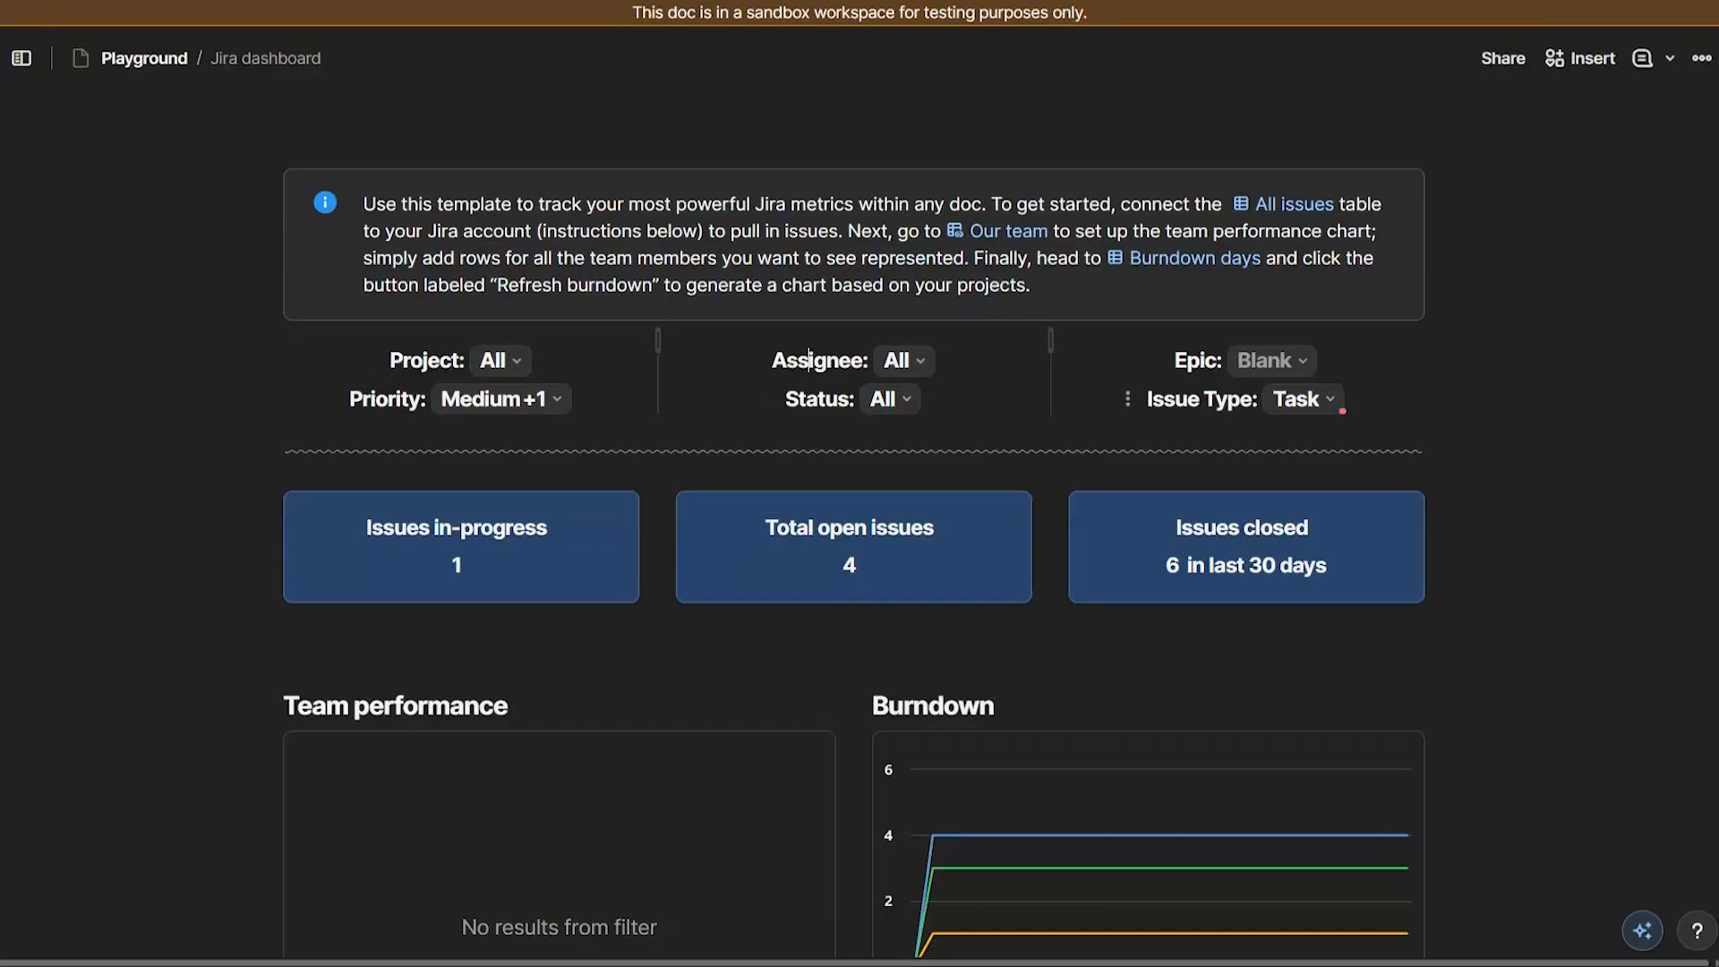
Step: Check the Issue Type filter's deleted-reference error and deselect Task in that filter
left_click(1303, 399)
mouse_move(1308, 401)
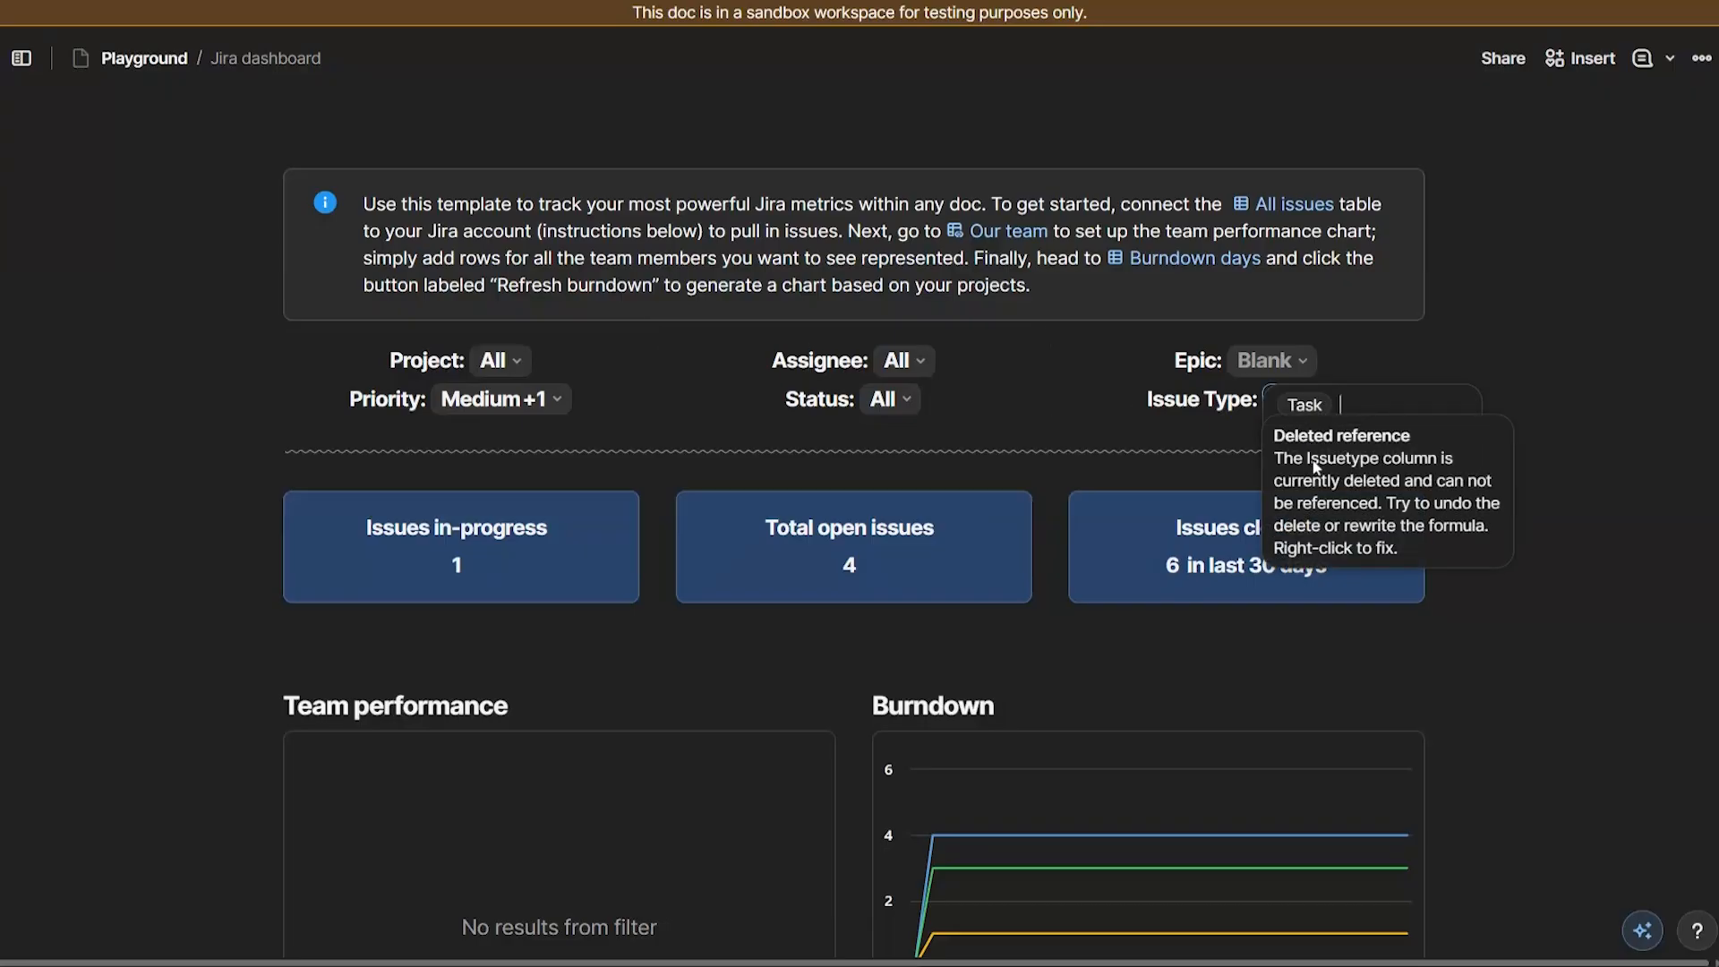
left_click(1321, 403)
left_click(1304, 407)
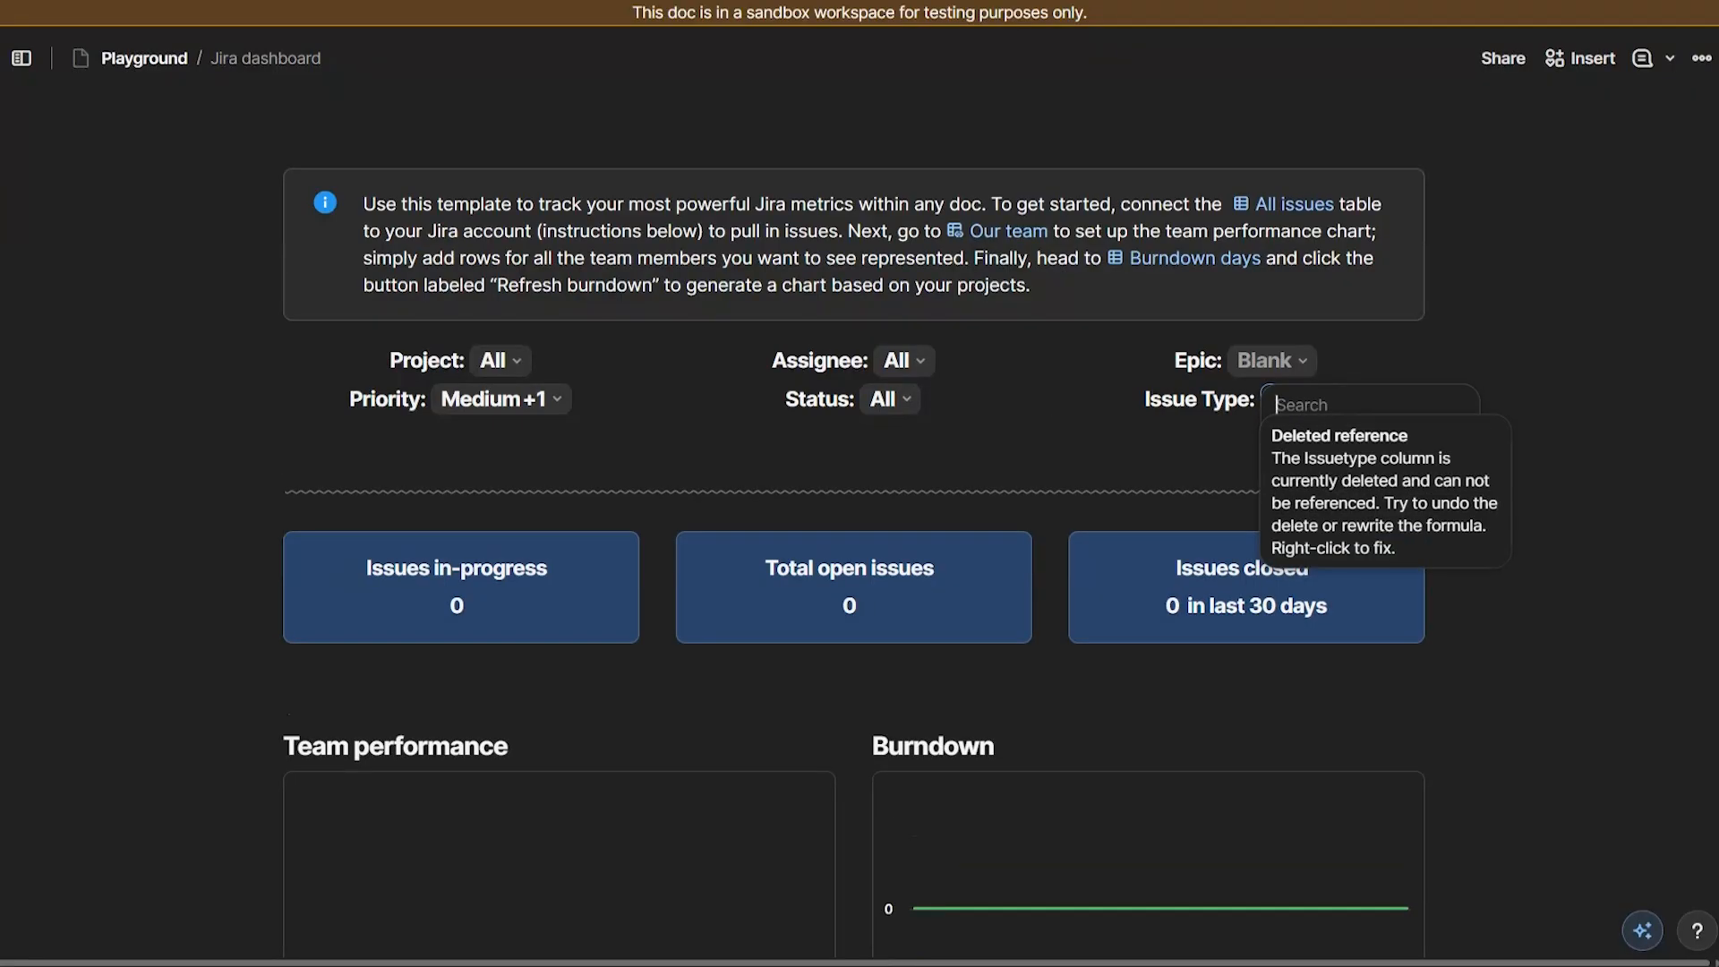
left_click(1199, 400)
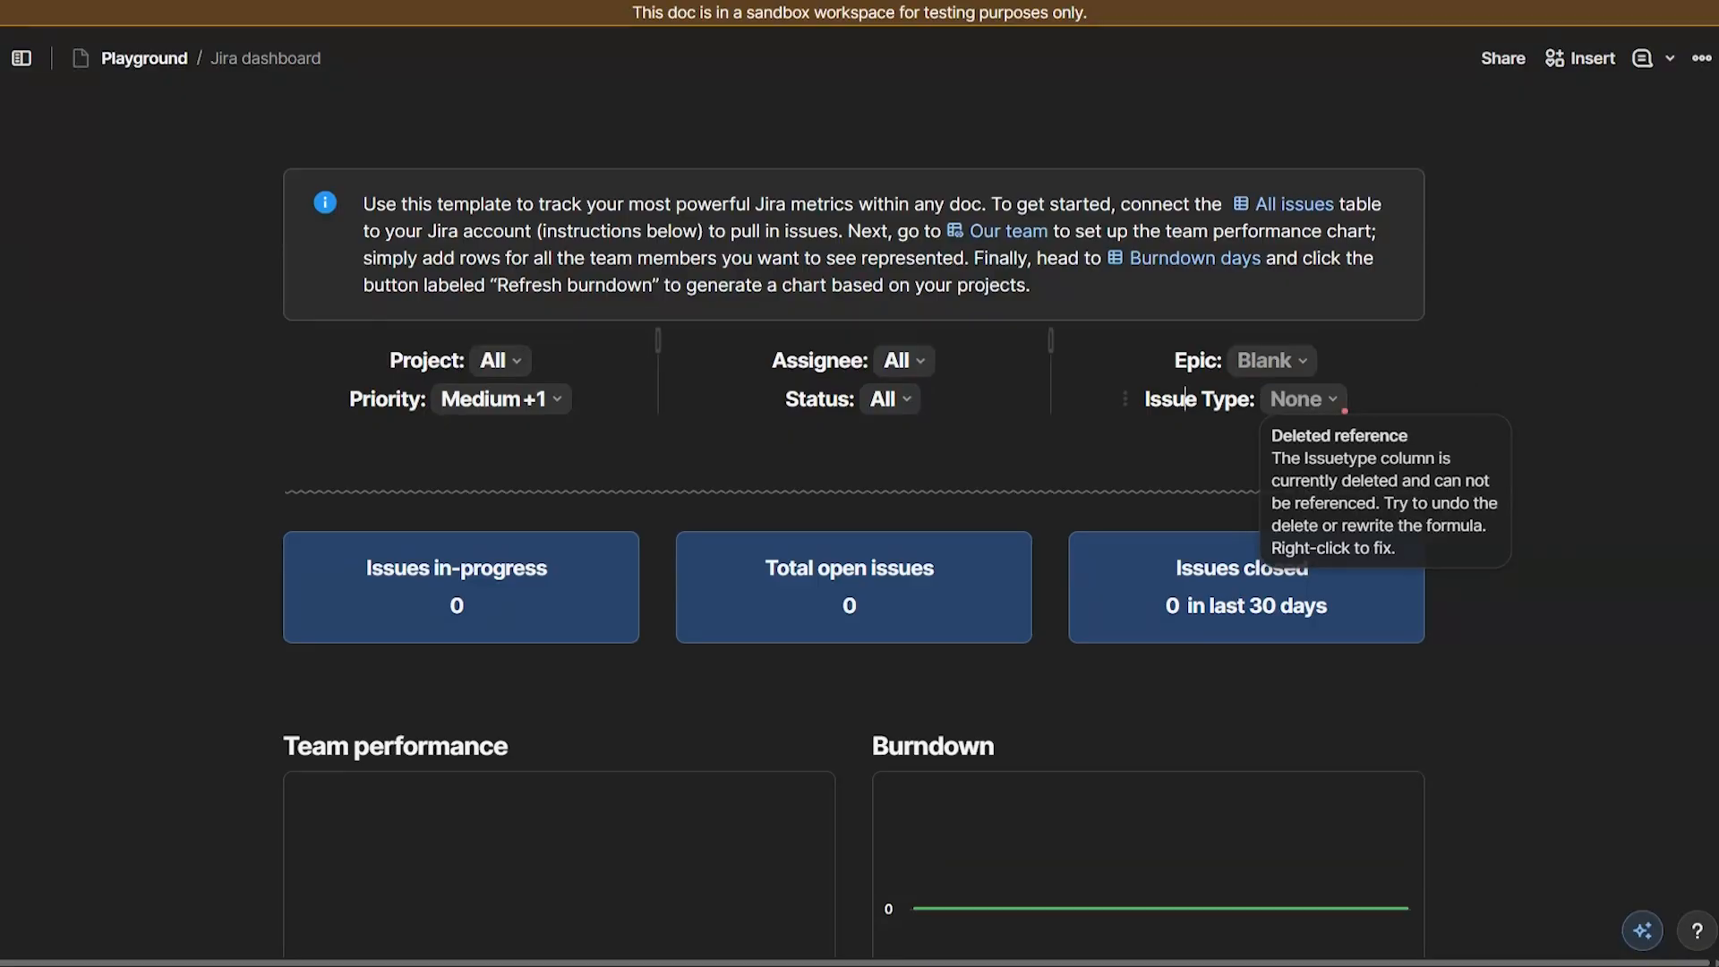
Step: Expand All issues and search the table's sync properties for "typ" to check the Issuetype property, leaving the setup unsaved
scroll(1151, 567, "down", 15)
scroll(1153, 580, "down", 2)
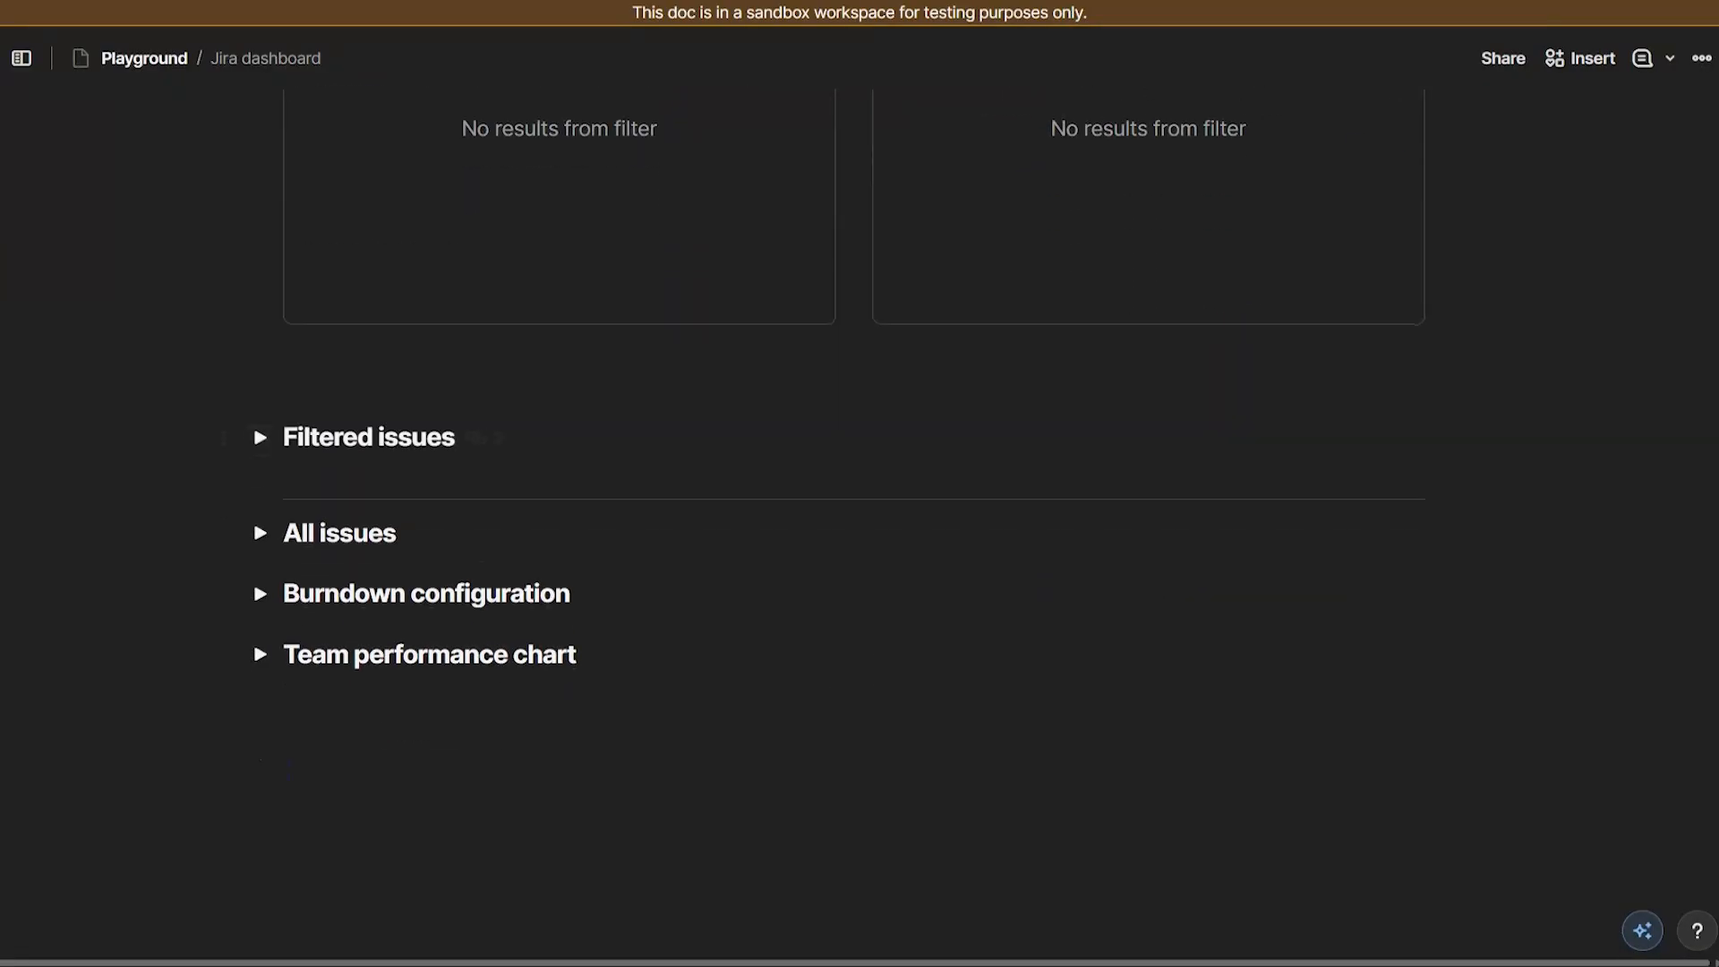
left_click(259, 533)
scroll(1584, 631, "down", 2)
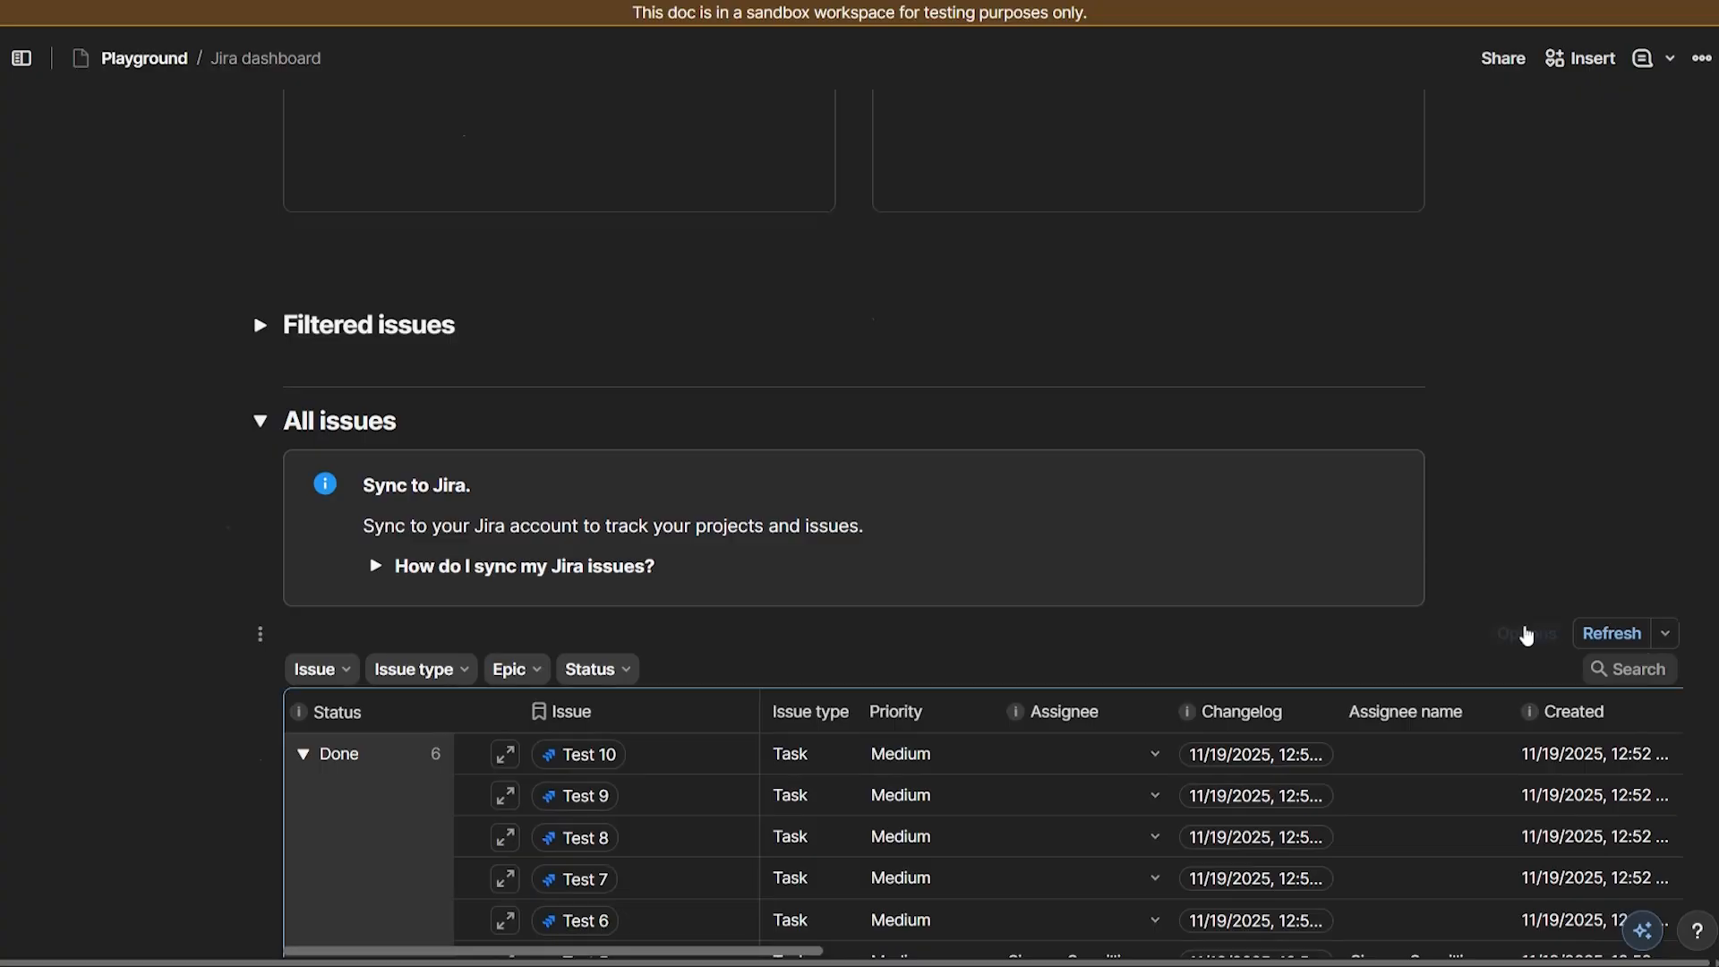
left_click(1522, 634)
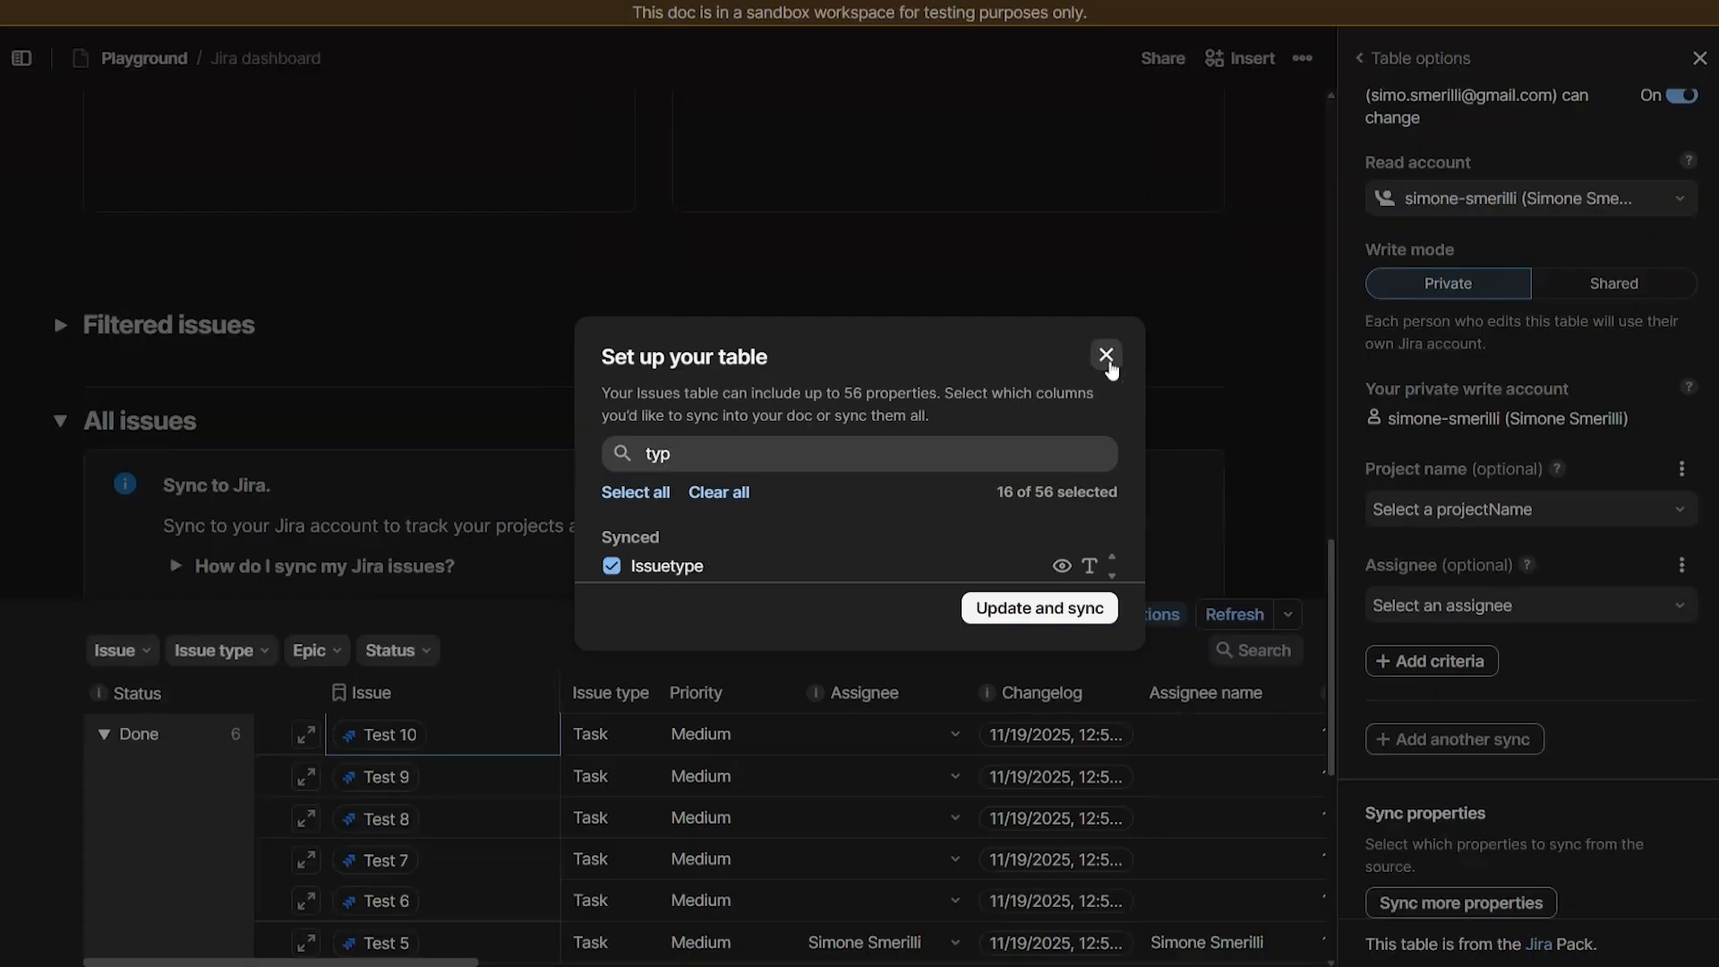
left_click(1106, 355)
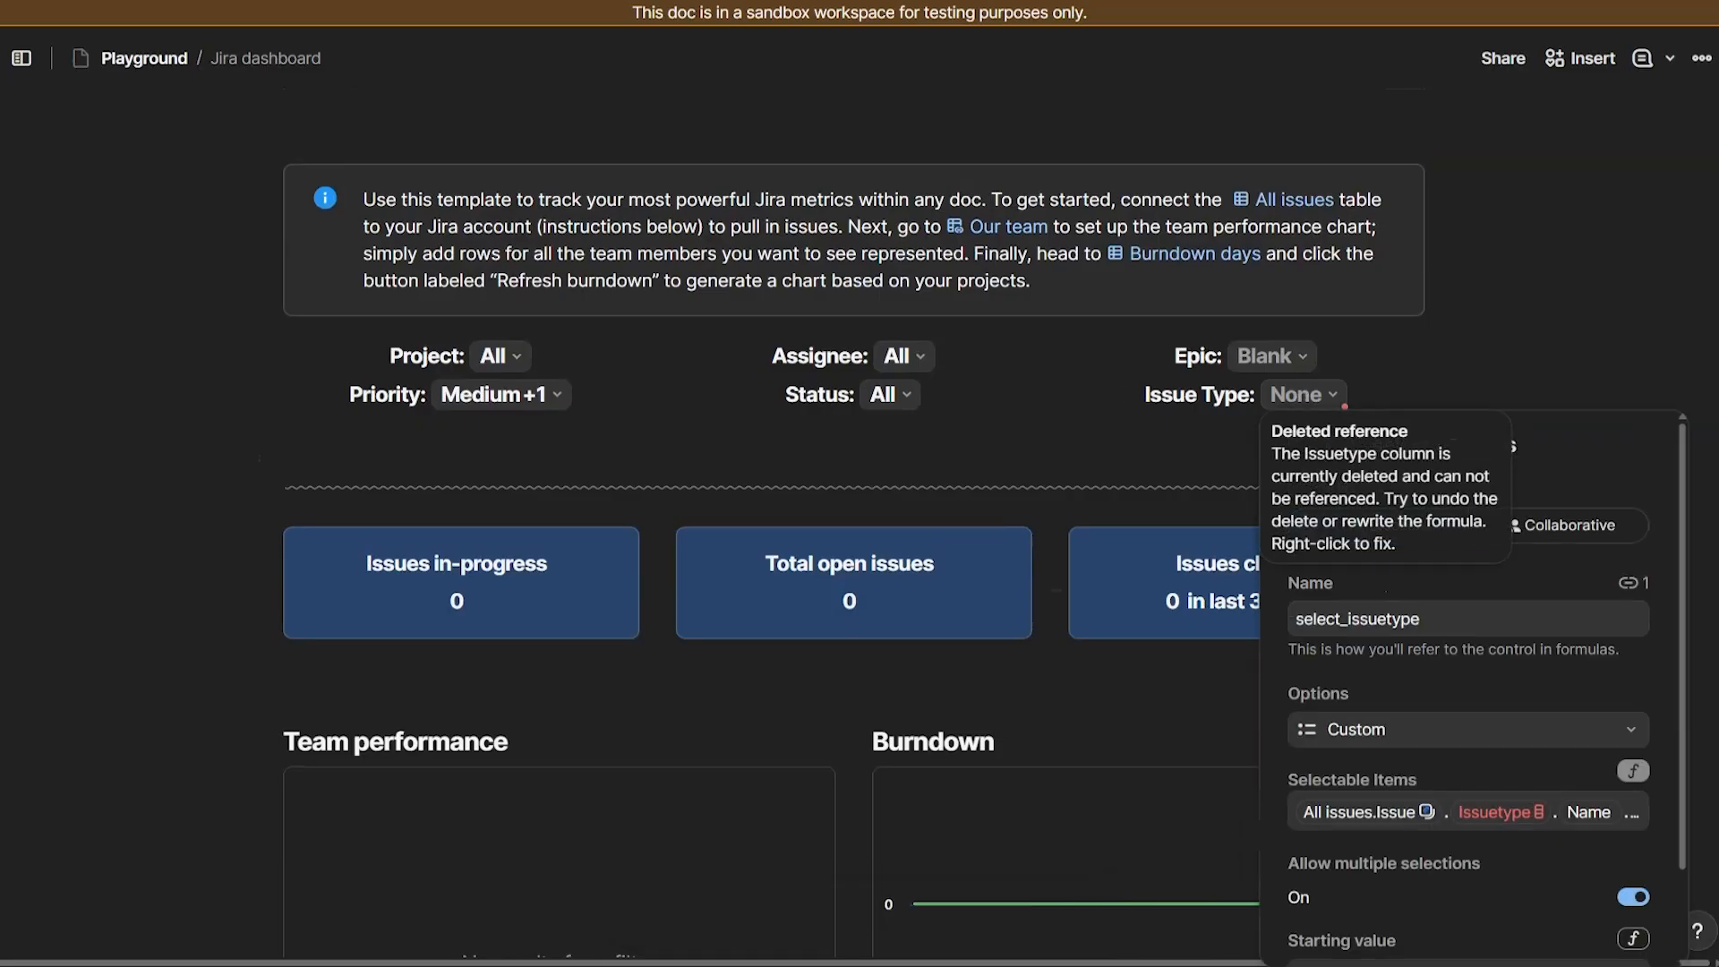
Step: Replace the deleted Issuetype reference in the select_issuetype control's Selectable Items formula with the issue type column, and select Blank and Task
scroll(1500, 723, "down", 1)
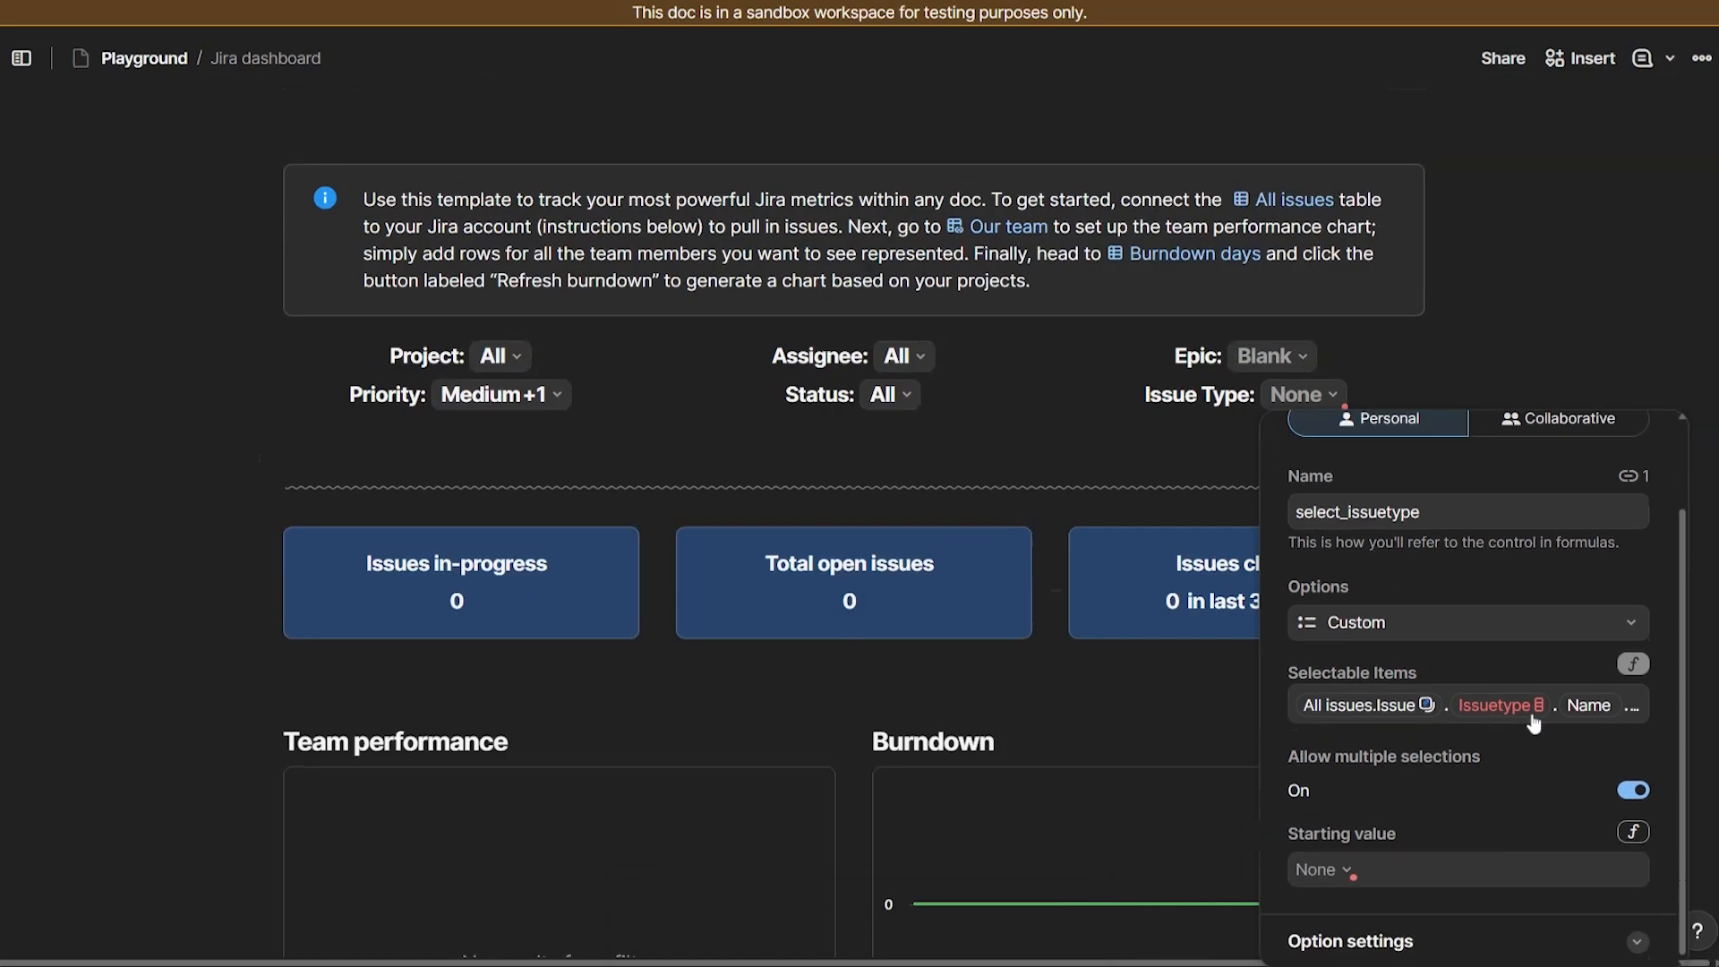
left_click(1587, 710)
left_click(1242, 697)
type("type")
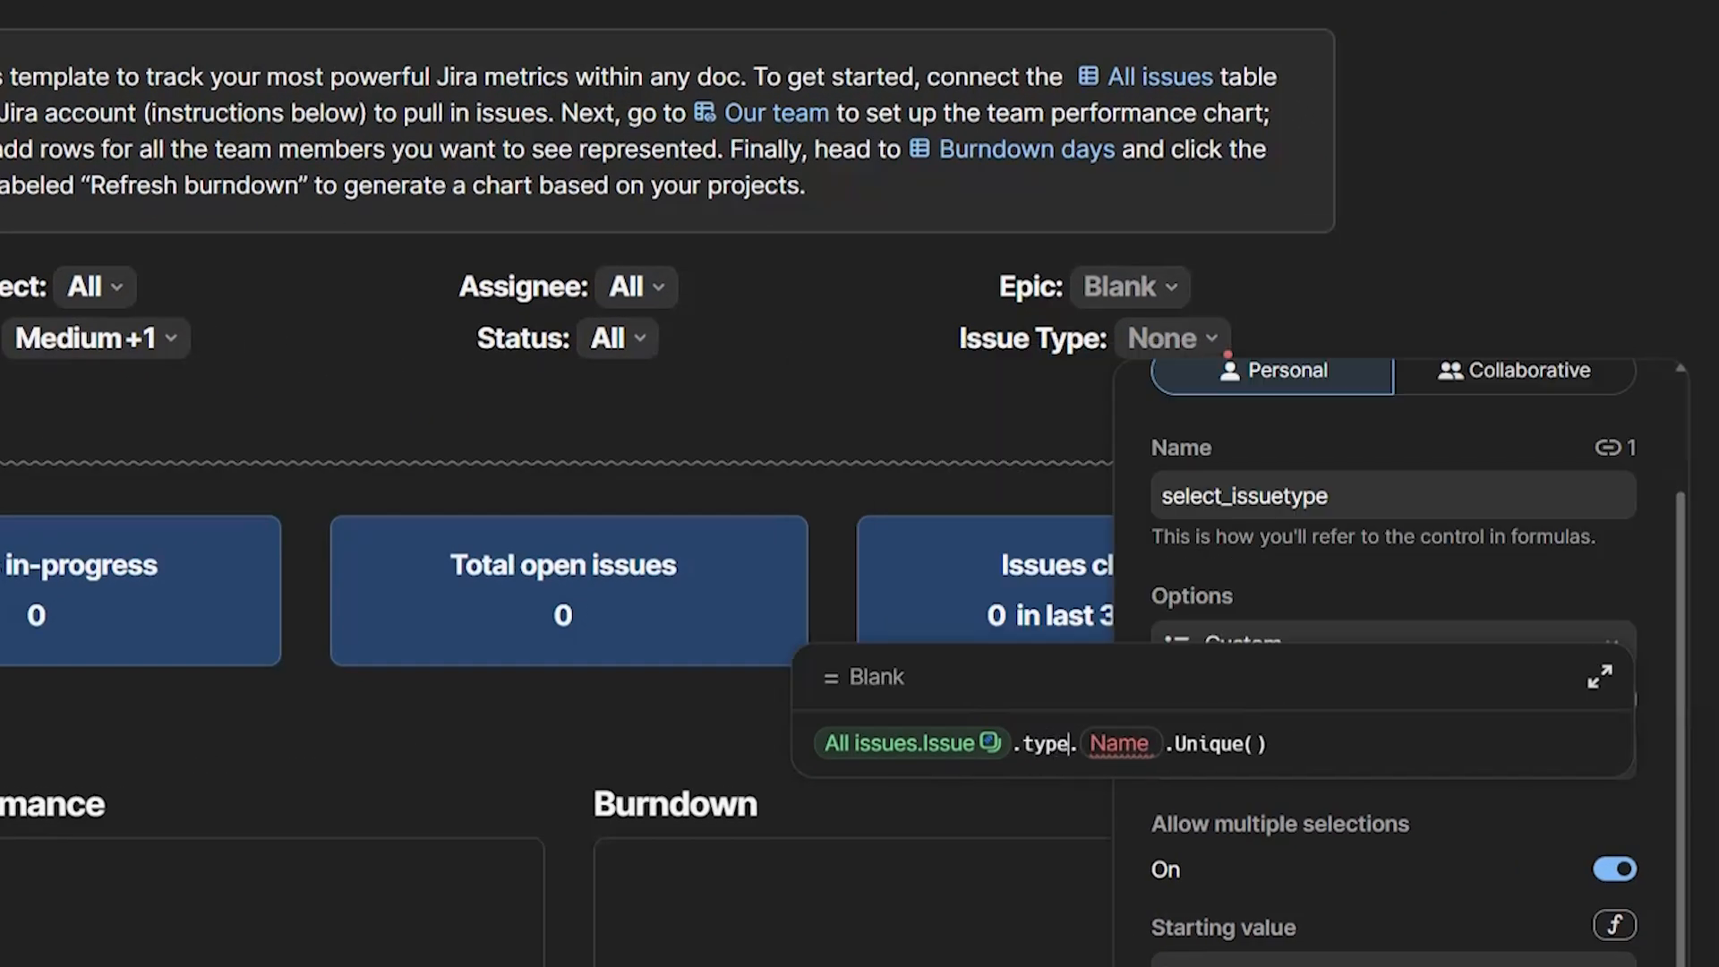
key("Tab")
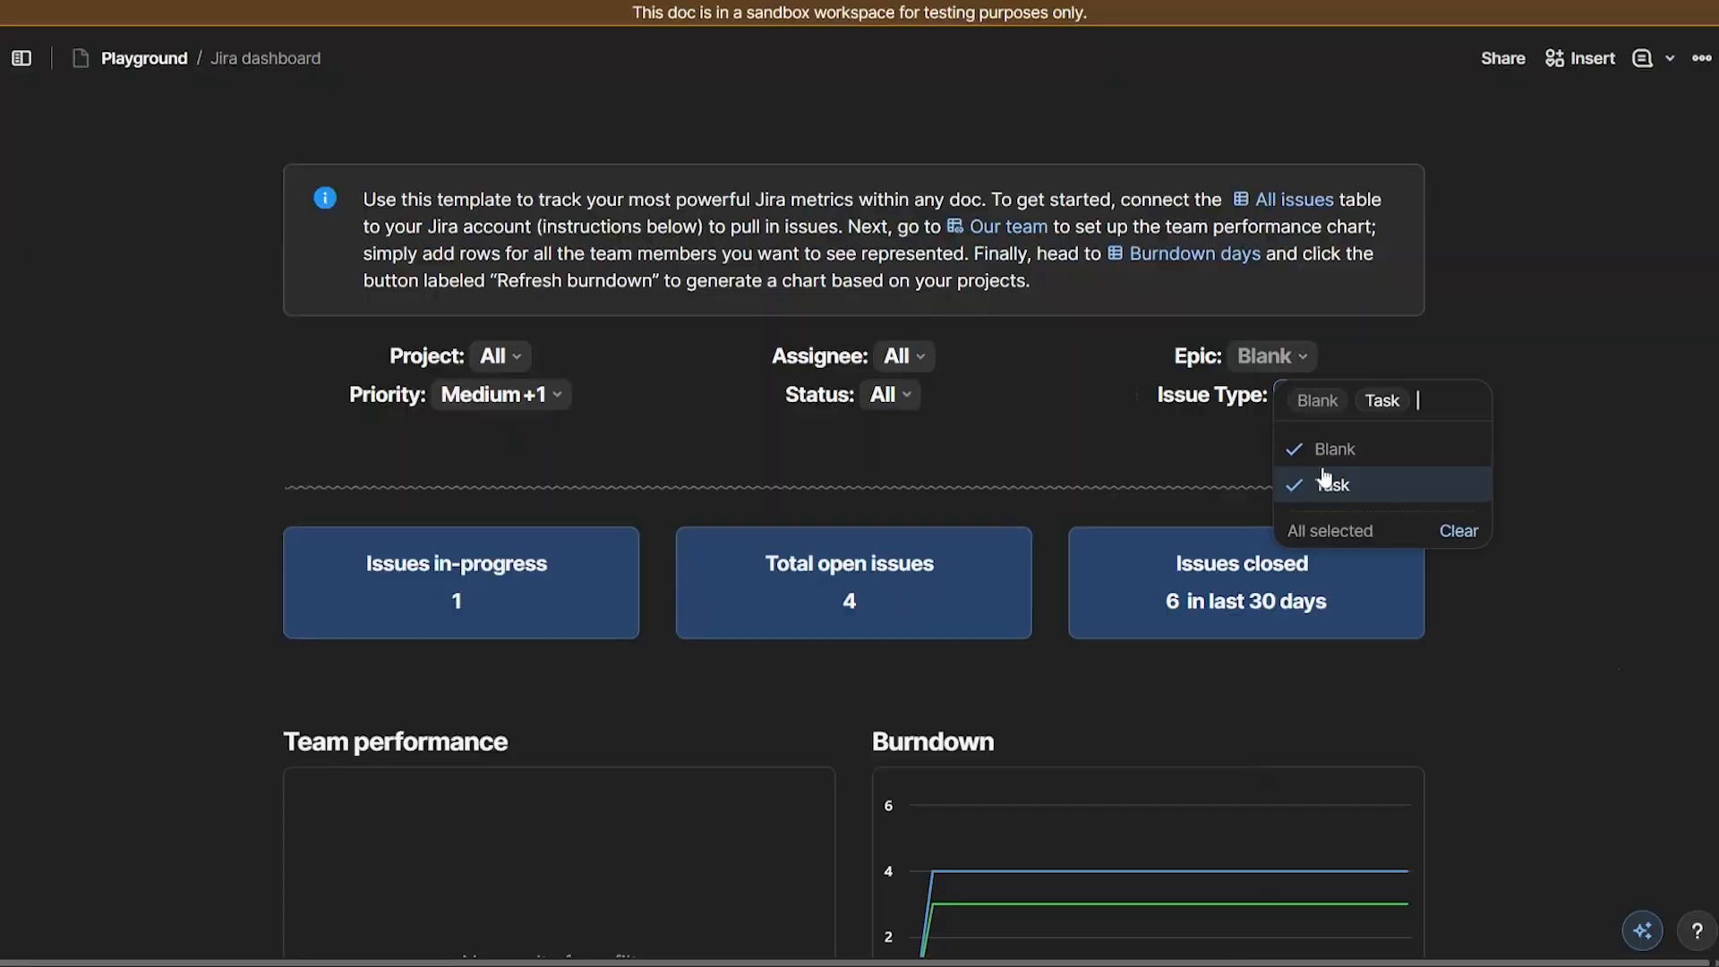
left_click(1186, 395)
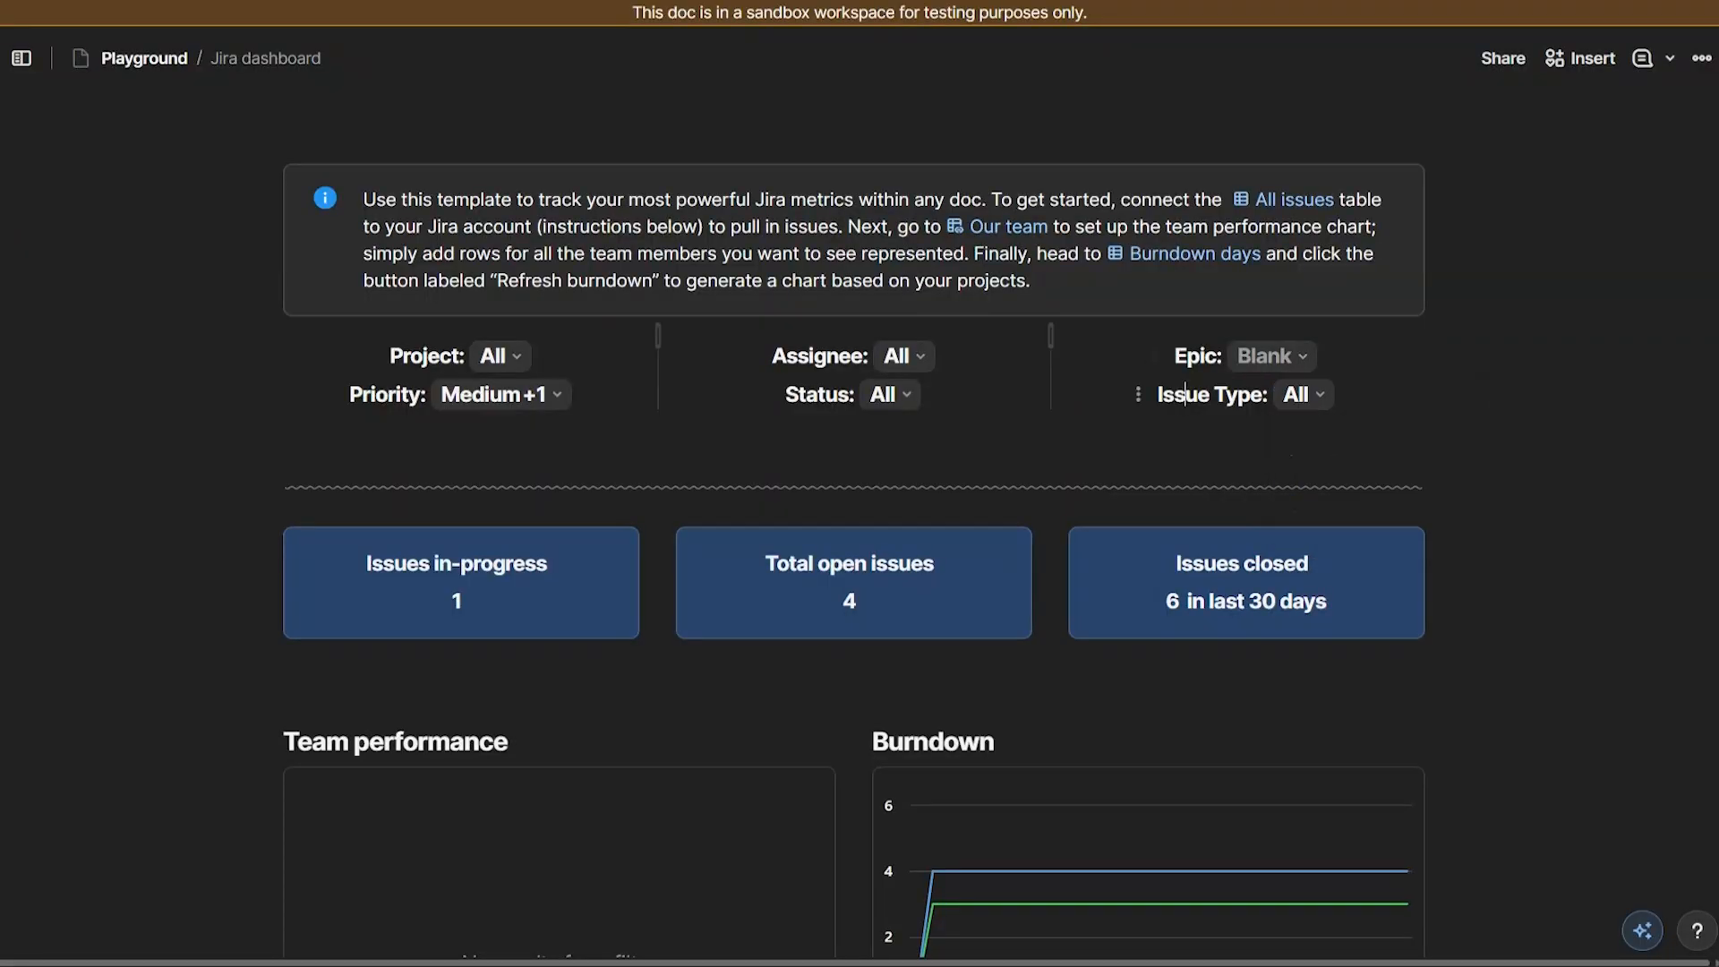
Step: Check the Epic filter and inspect the formula behind the Total open issues count
left_click(1272, 356)
left_click(1202, 355)
triple_click(1189, 355)
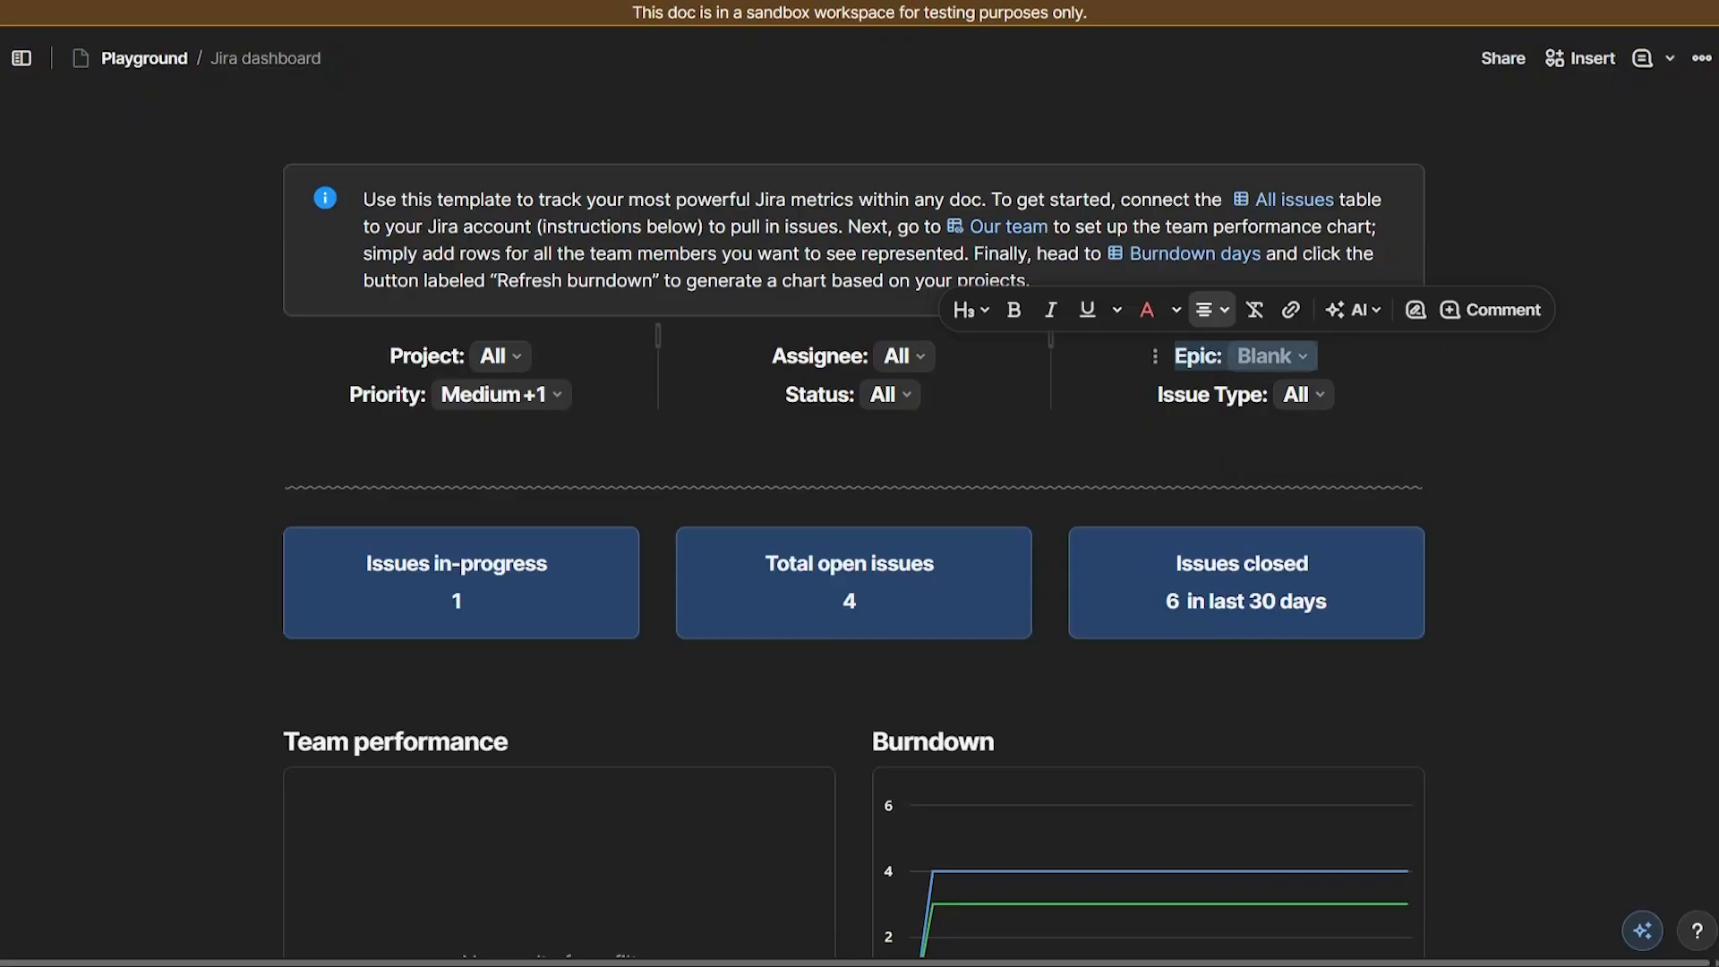
scroll(989, 357, "down", 3)
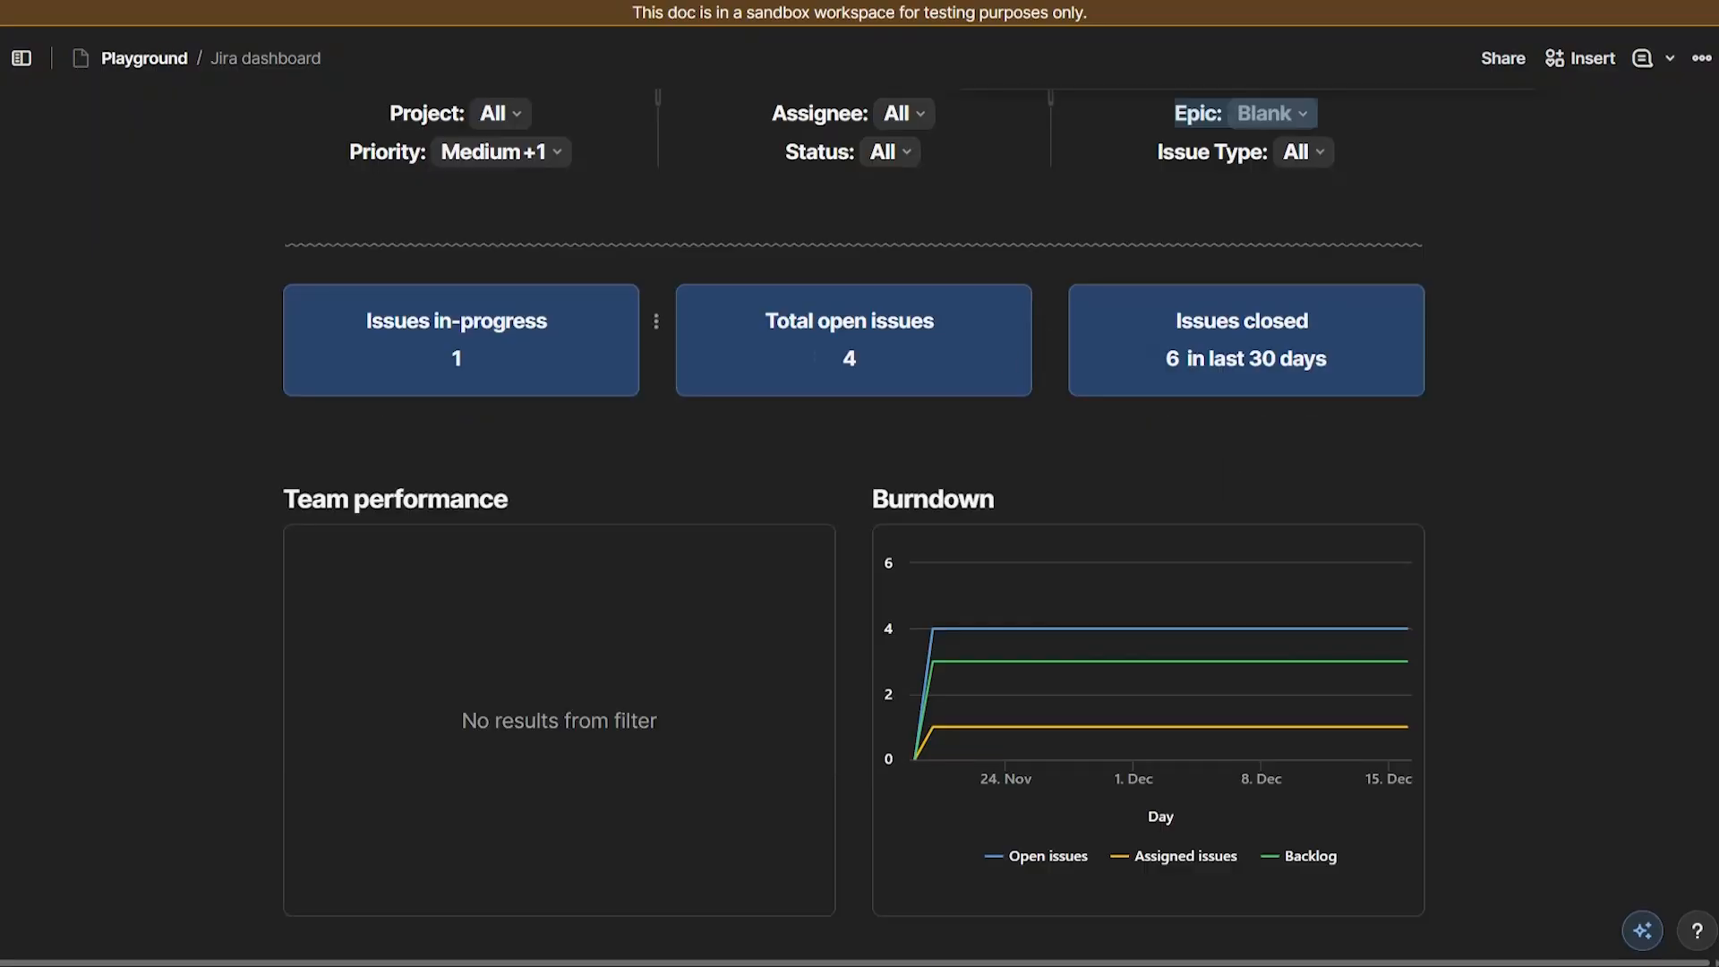
right_click(863, 360)
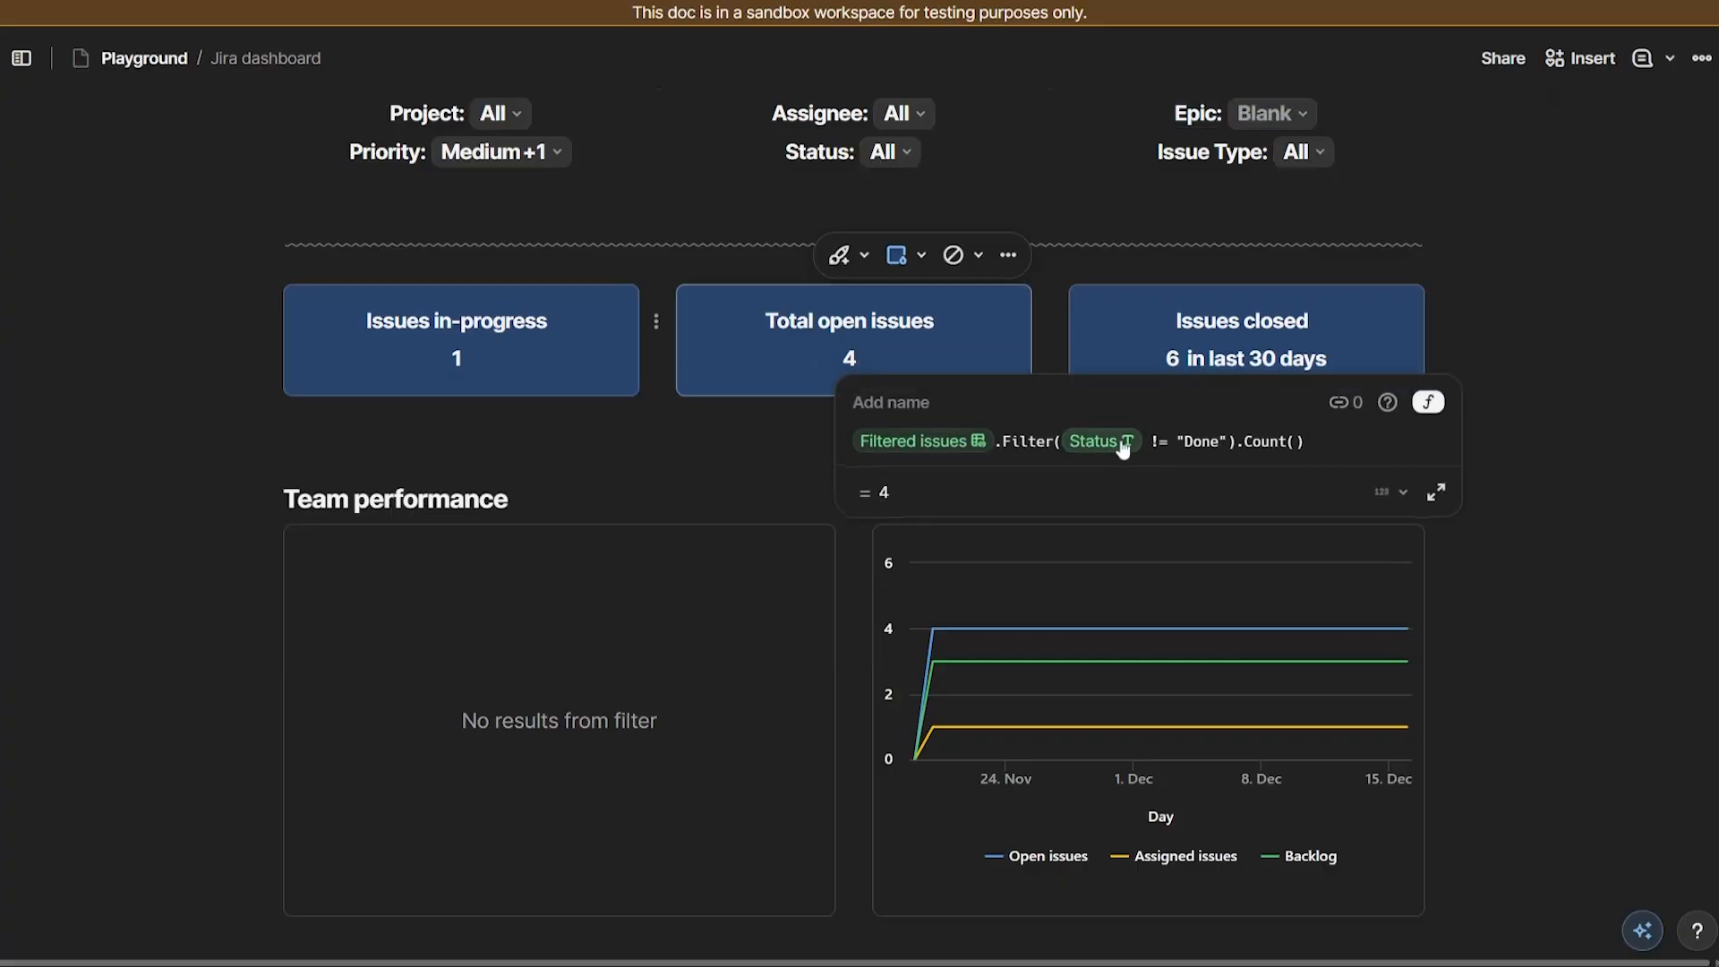
Step: Collapse the All issues section below the charts and expand the Team performance chart section
scroll(1201, 514, "down", 3)
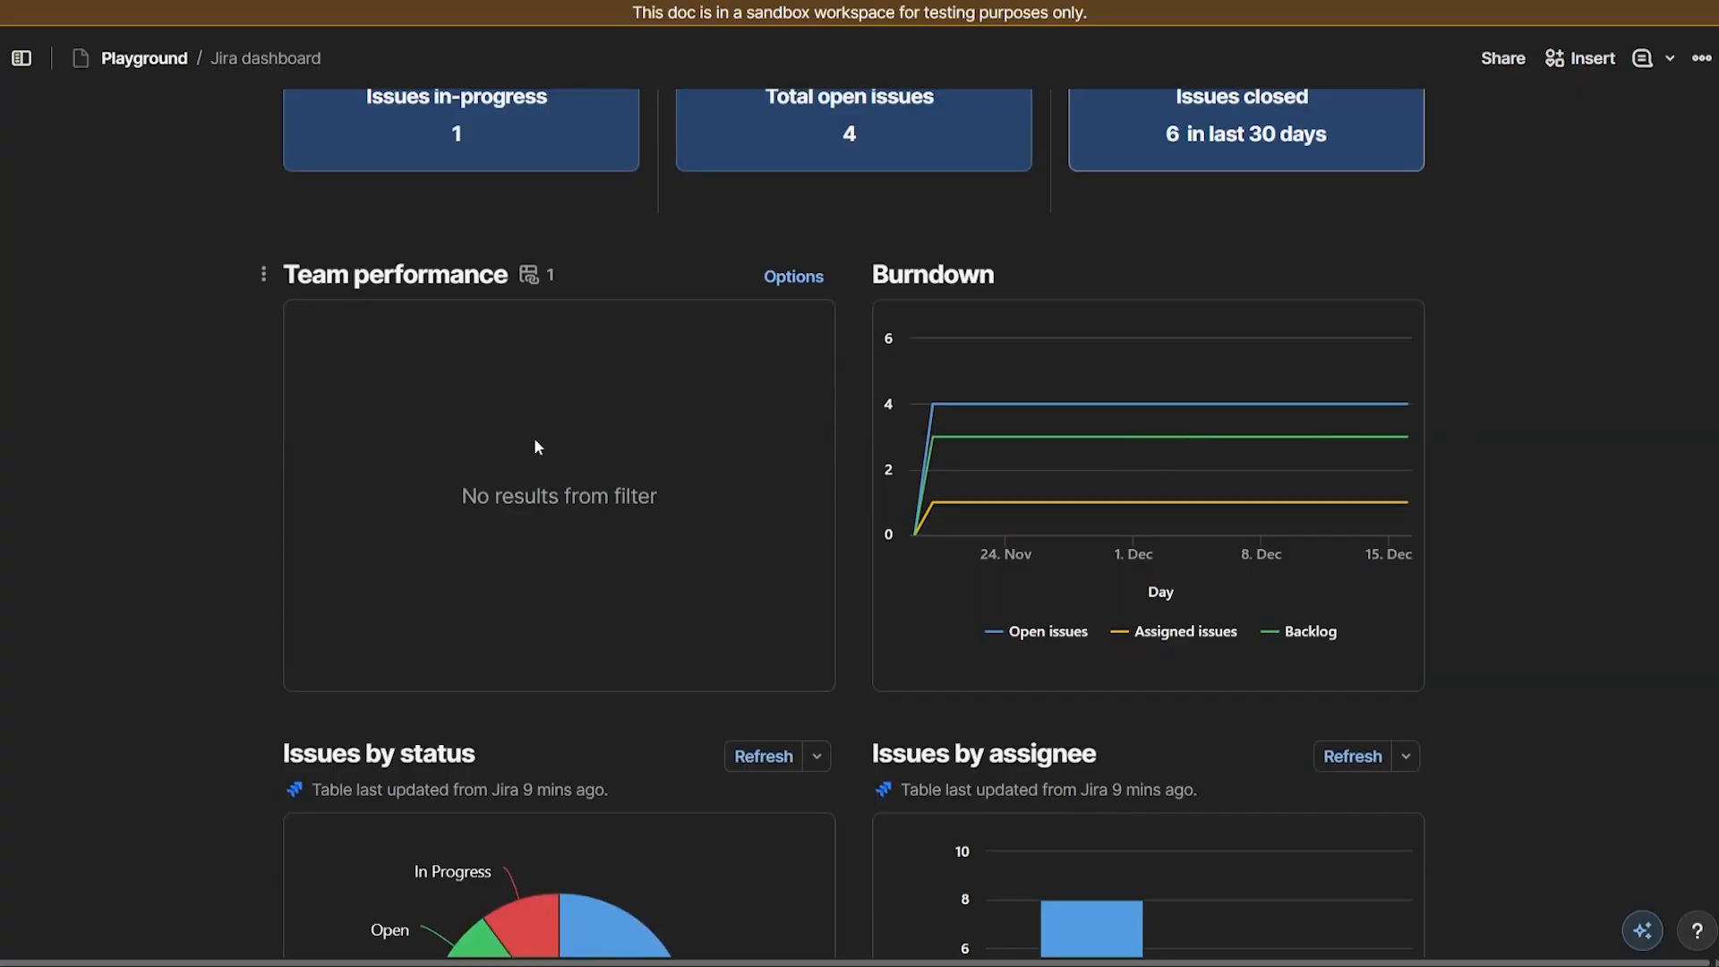
scroll(535, 436, "down", 5)
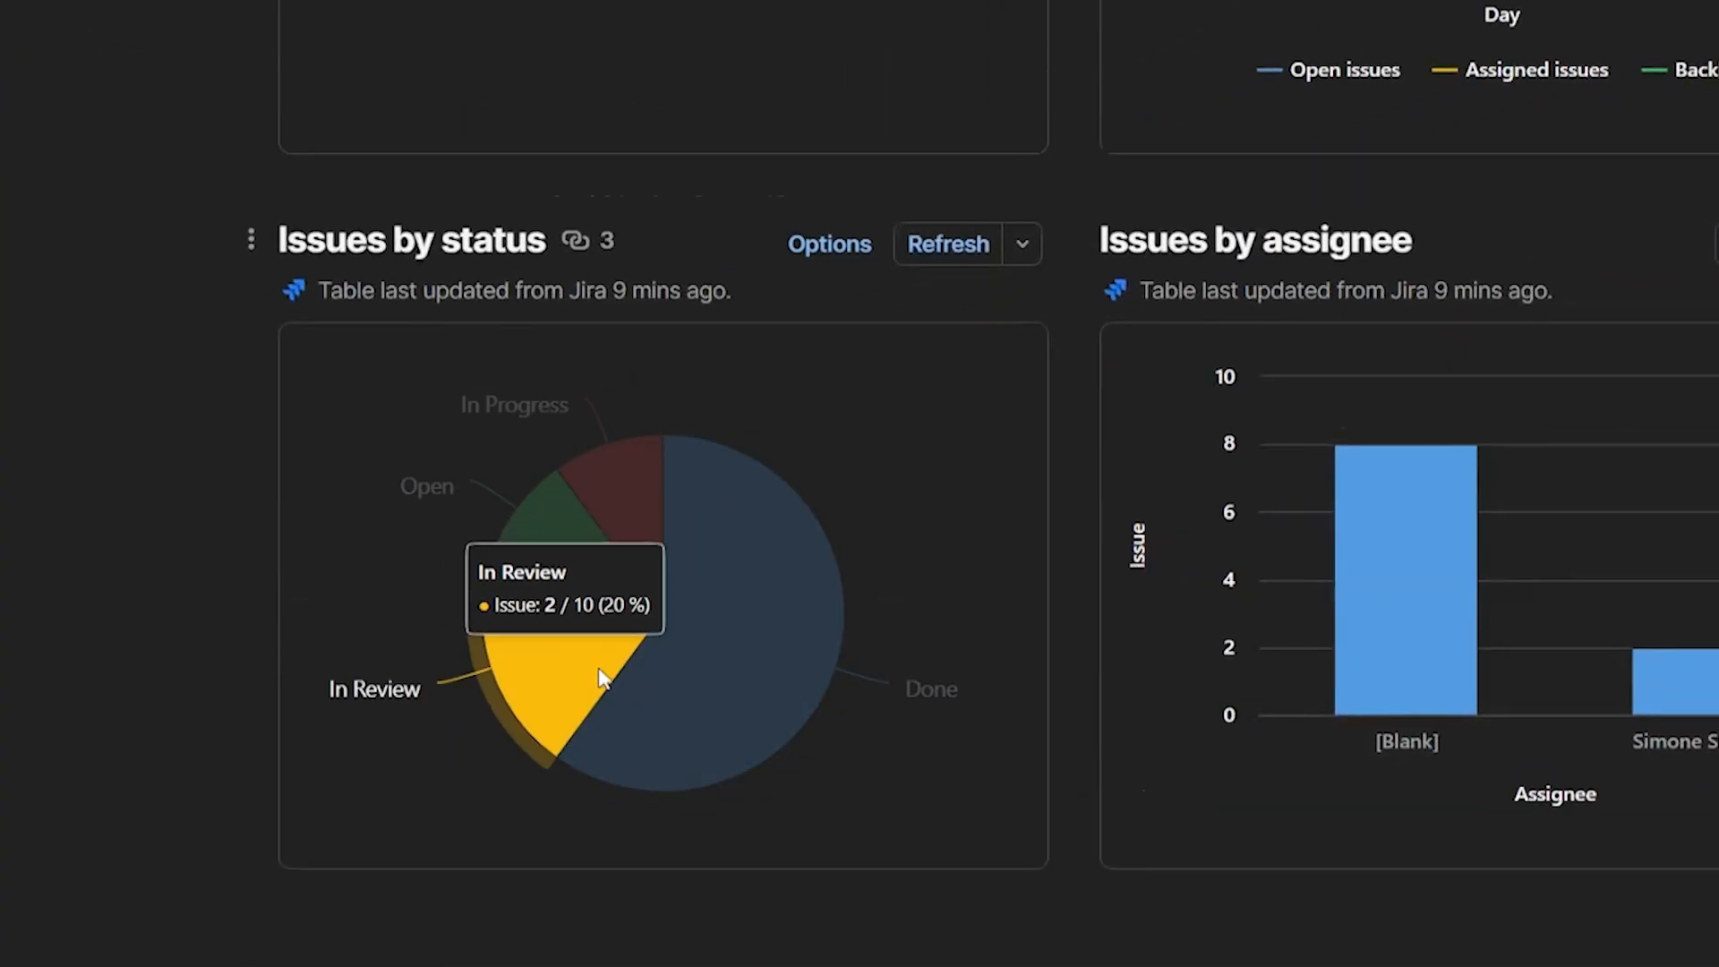
scroll(824, 686, "down", 7)
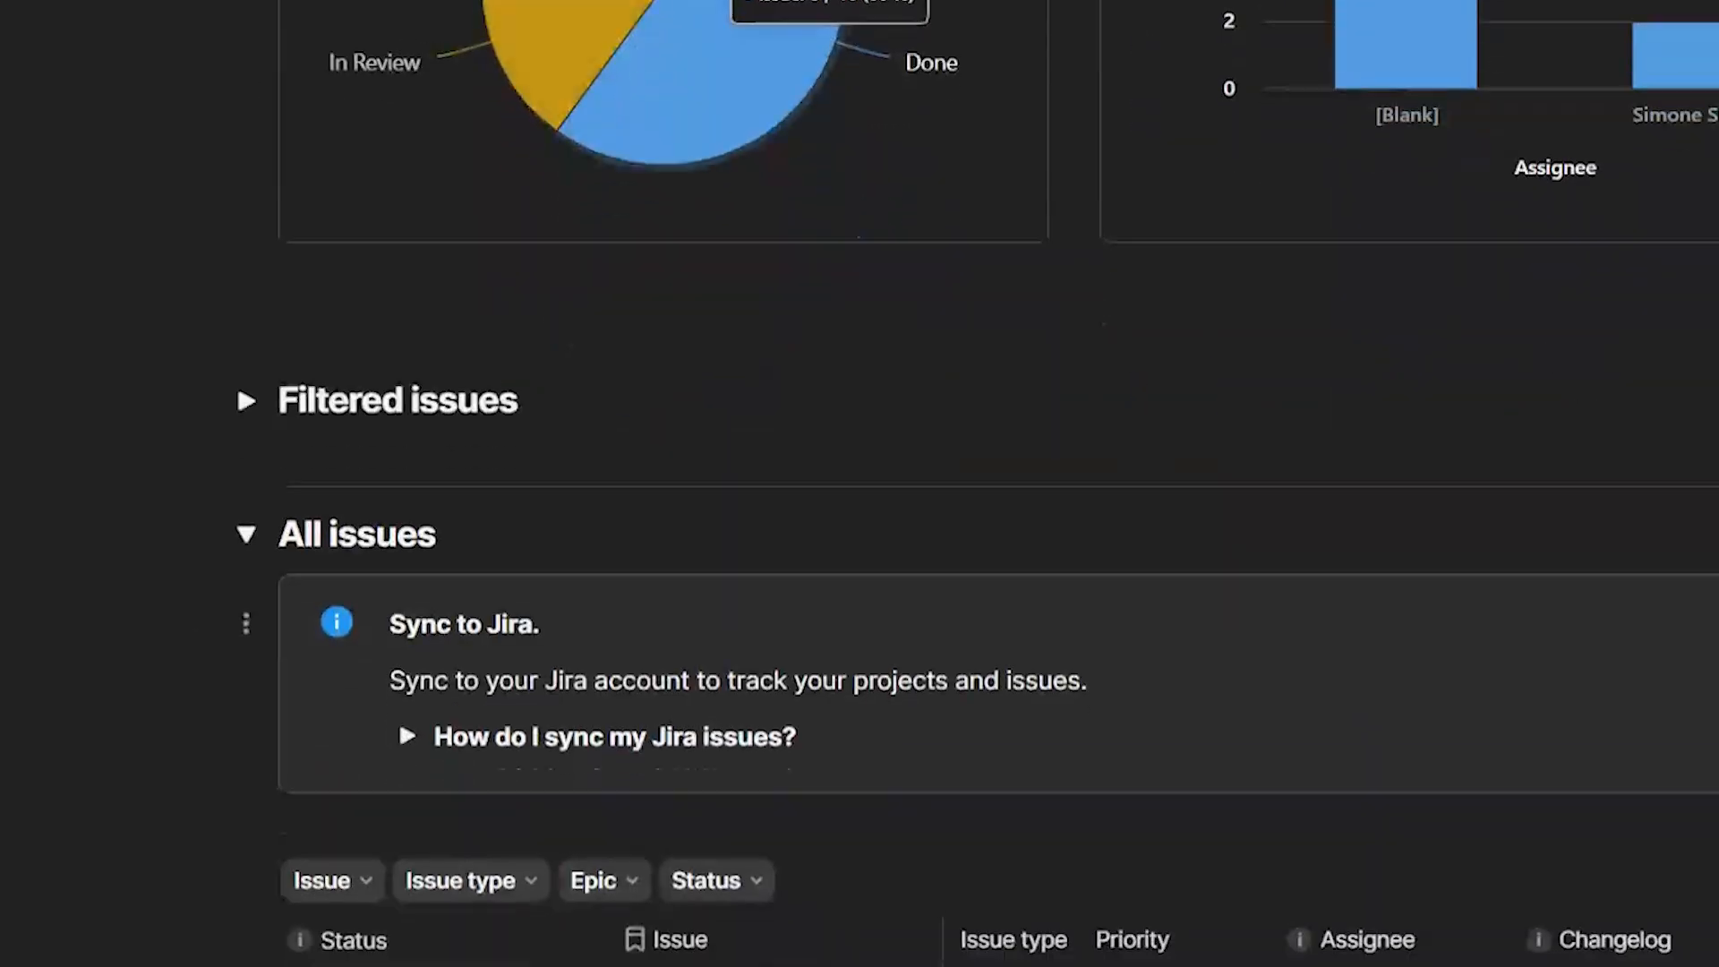
left_click(246, 535)
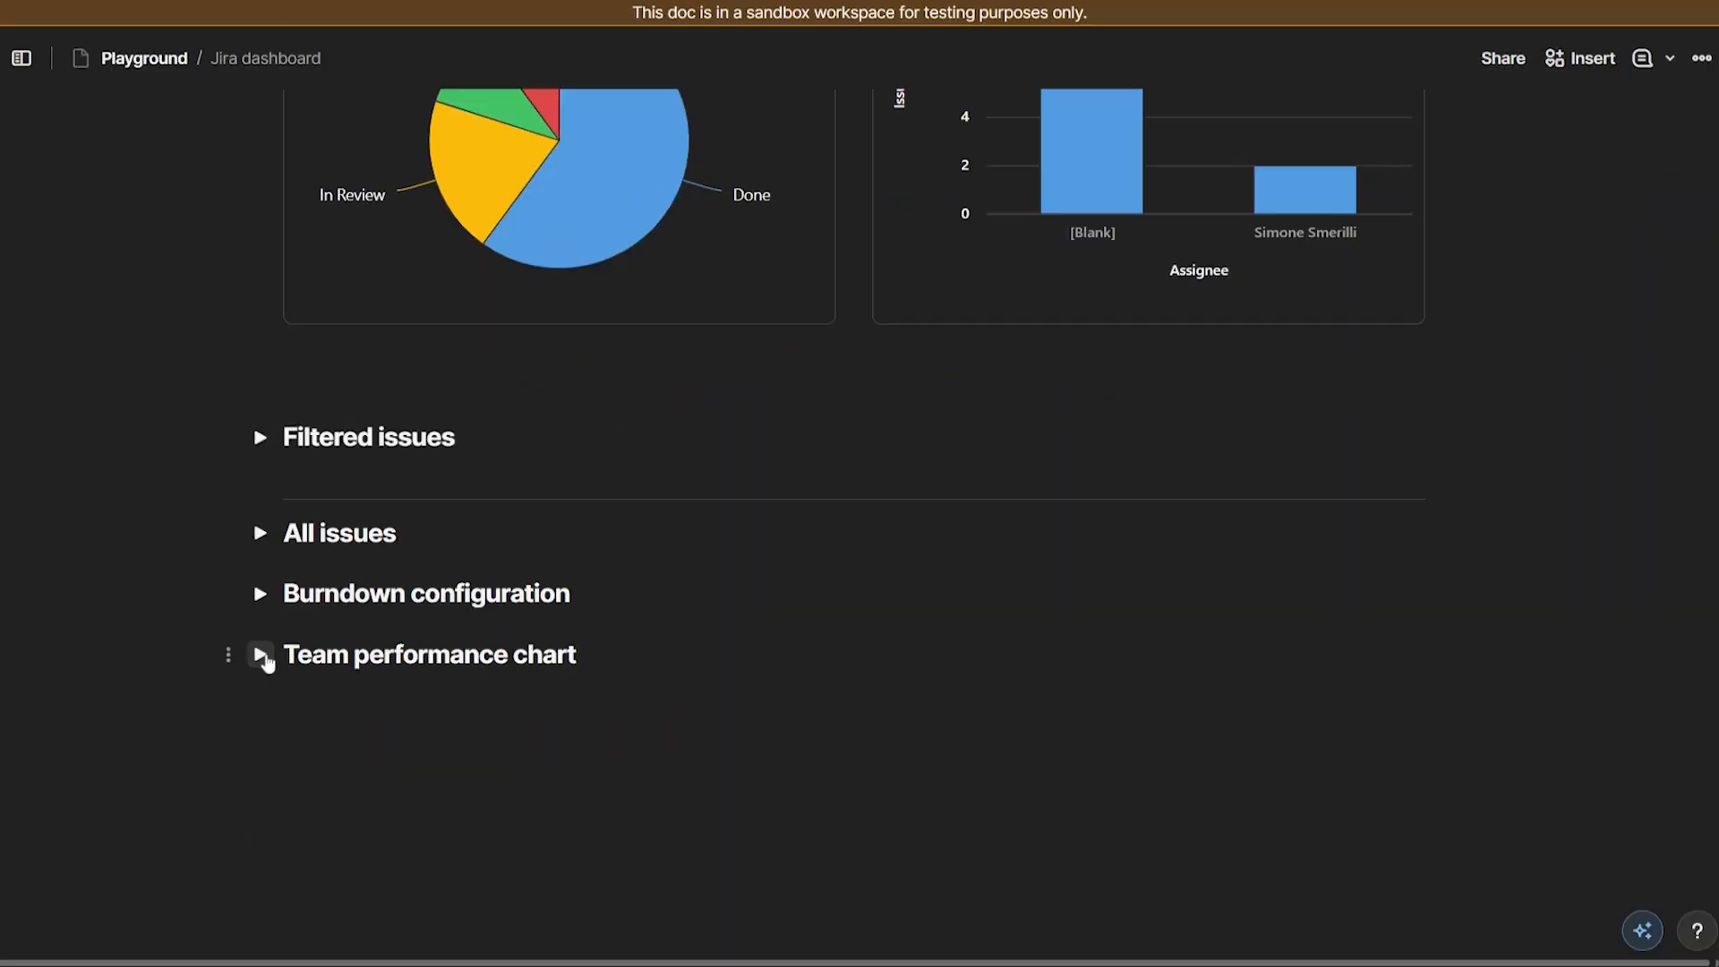
left_click(231, 720)
scroll(210, 724, "down", 3)
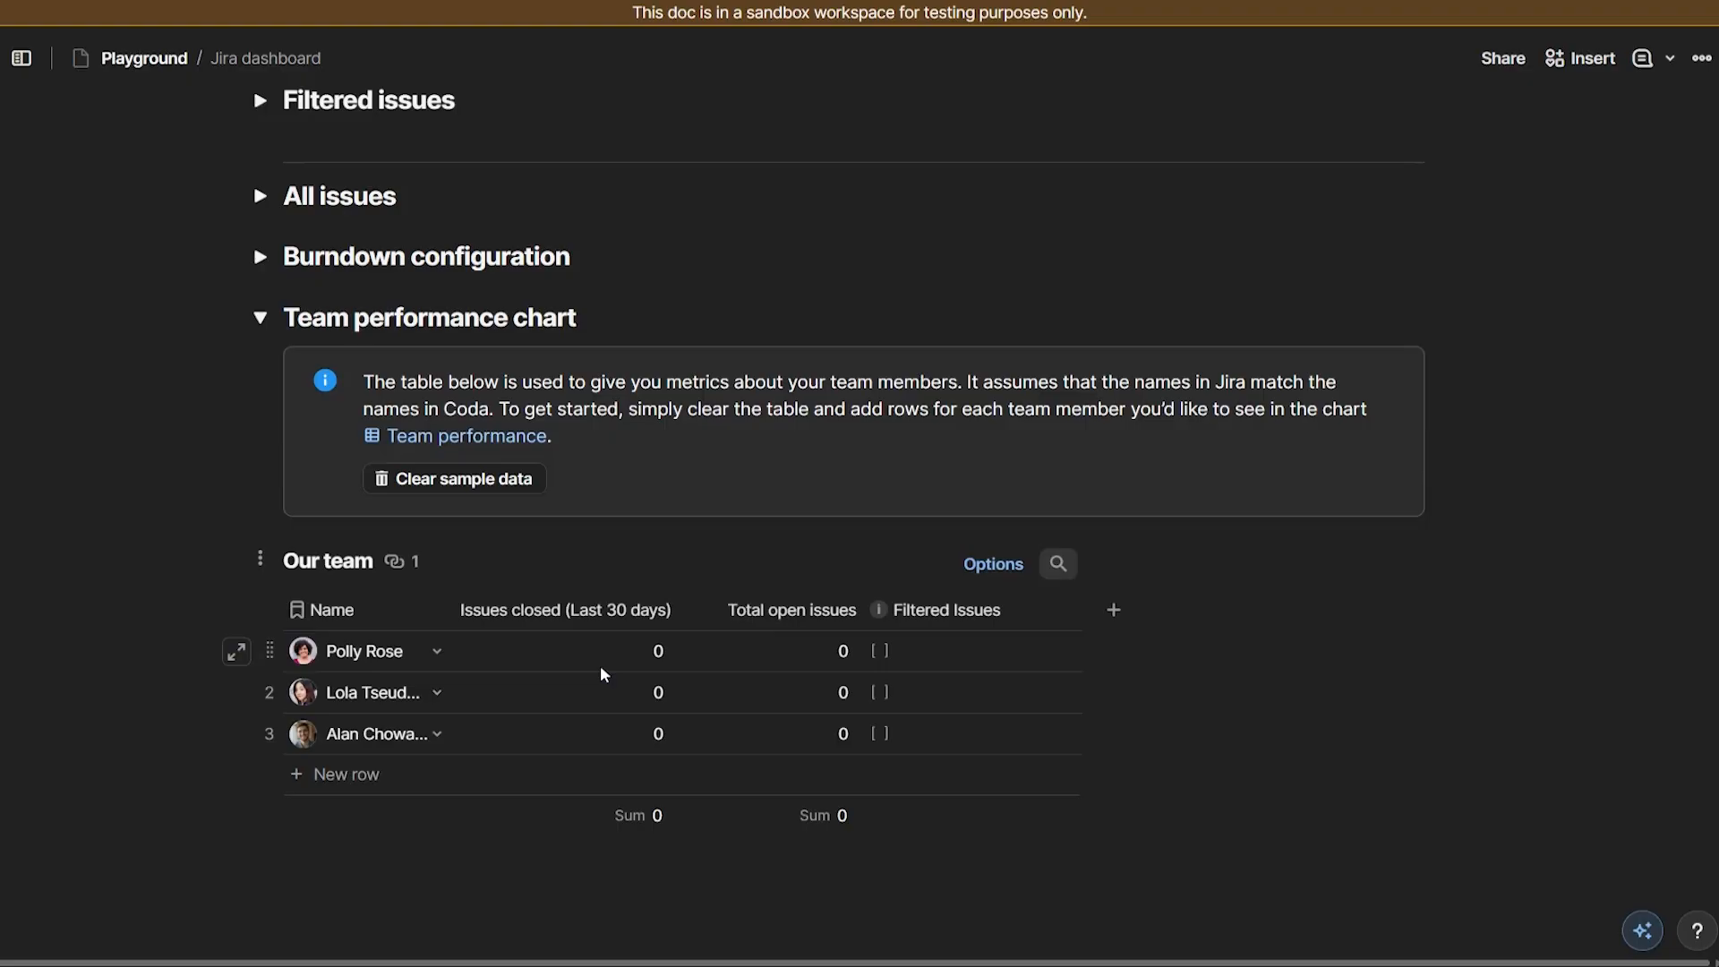
Step: Examine the Our team table's member picker and its calculated closed and open issue columns
mouse_move(399, 664)
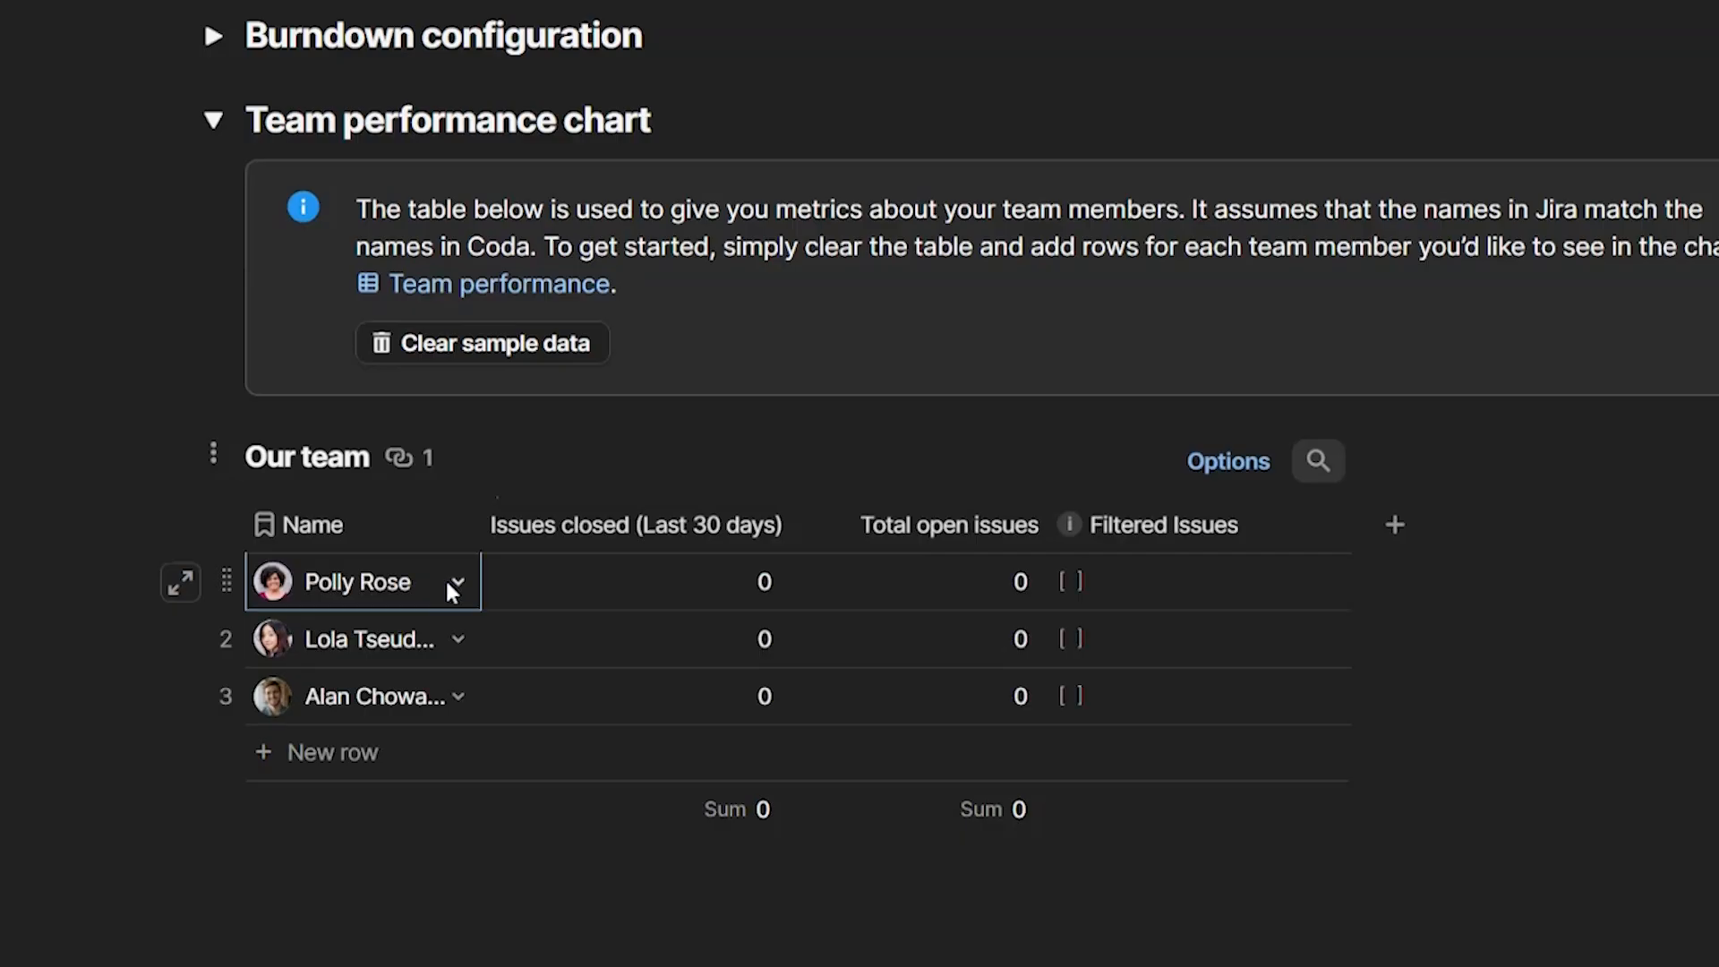
left_click(434, 652)
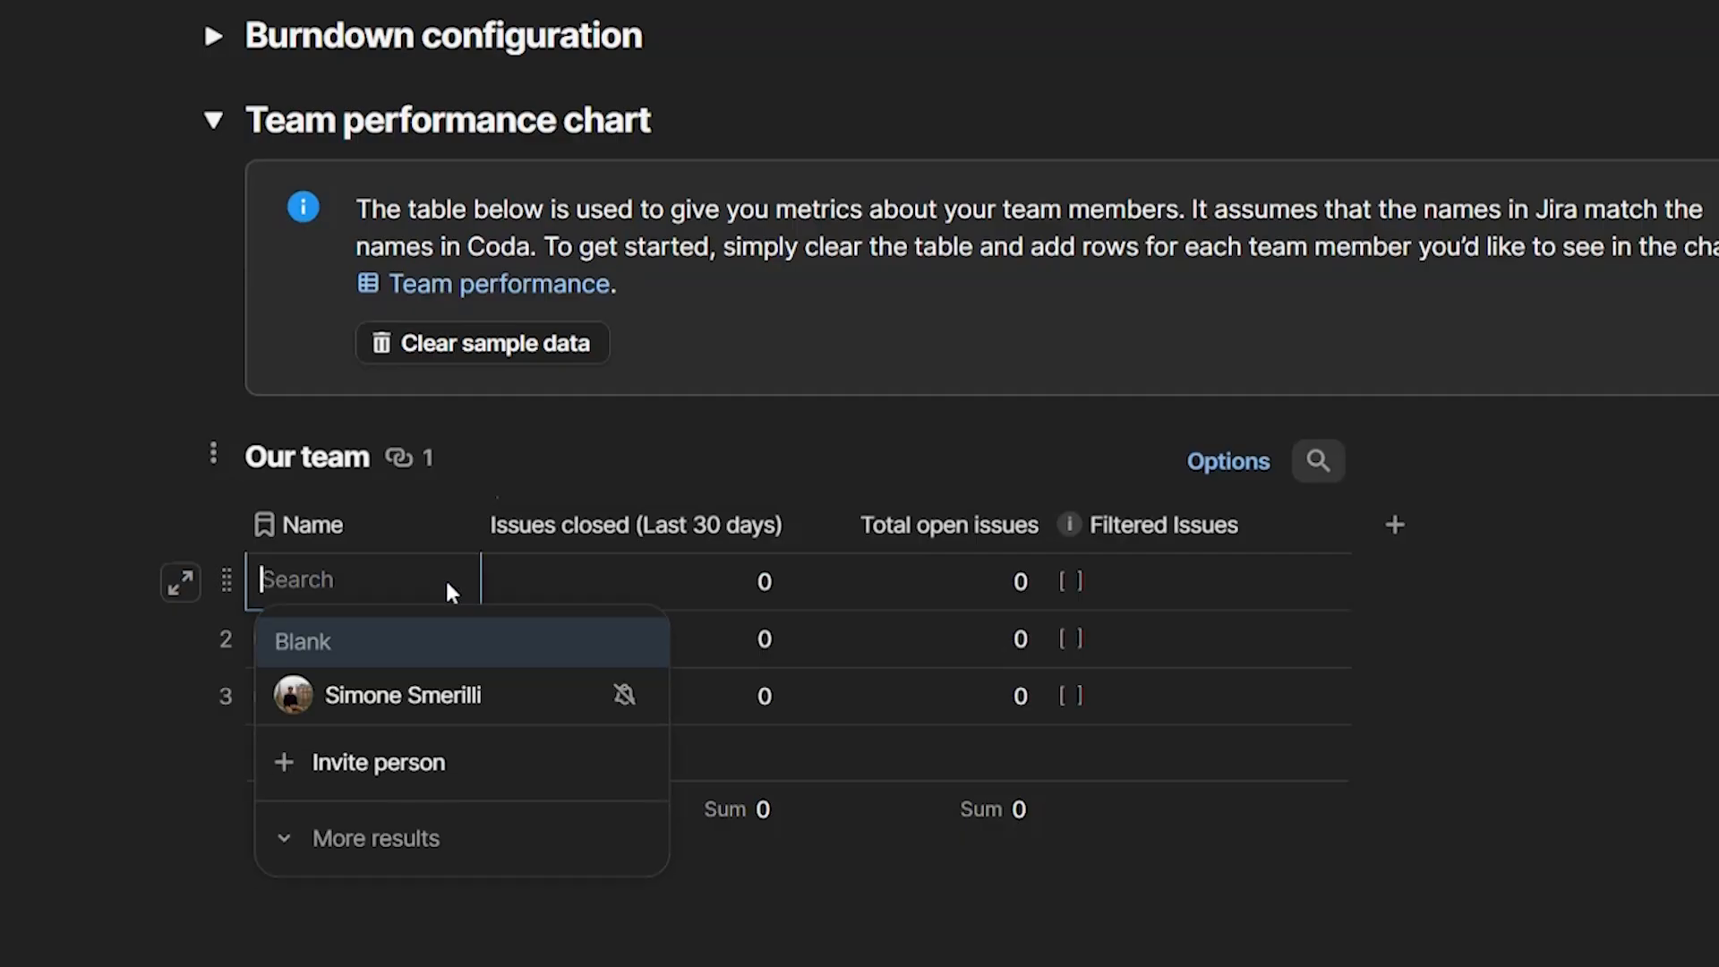
left_click(591, 584)
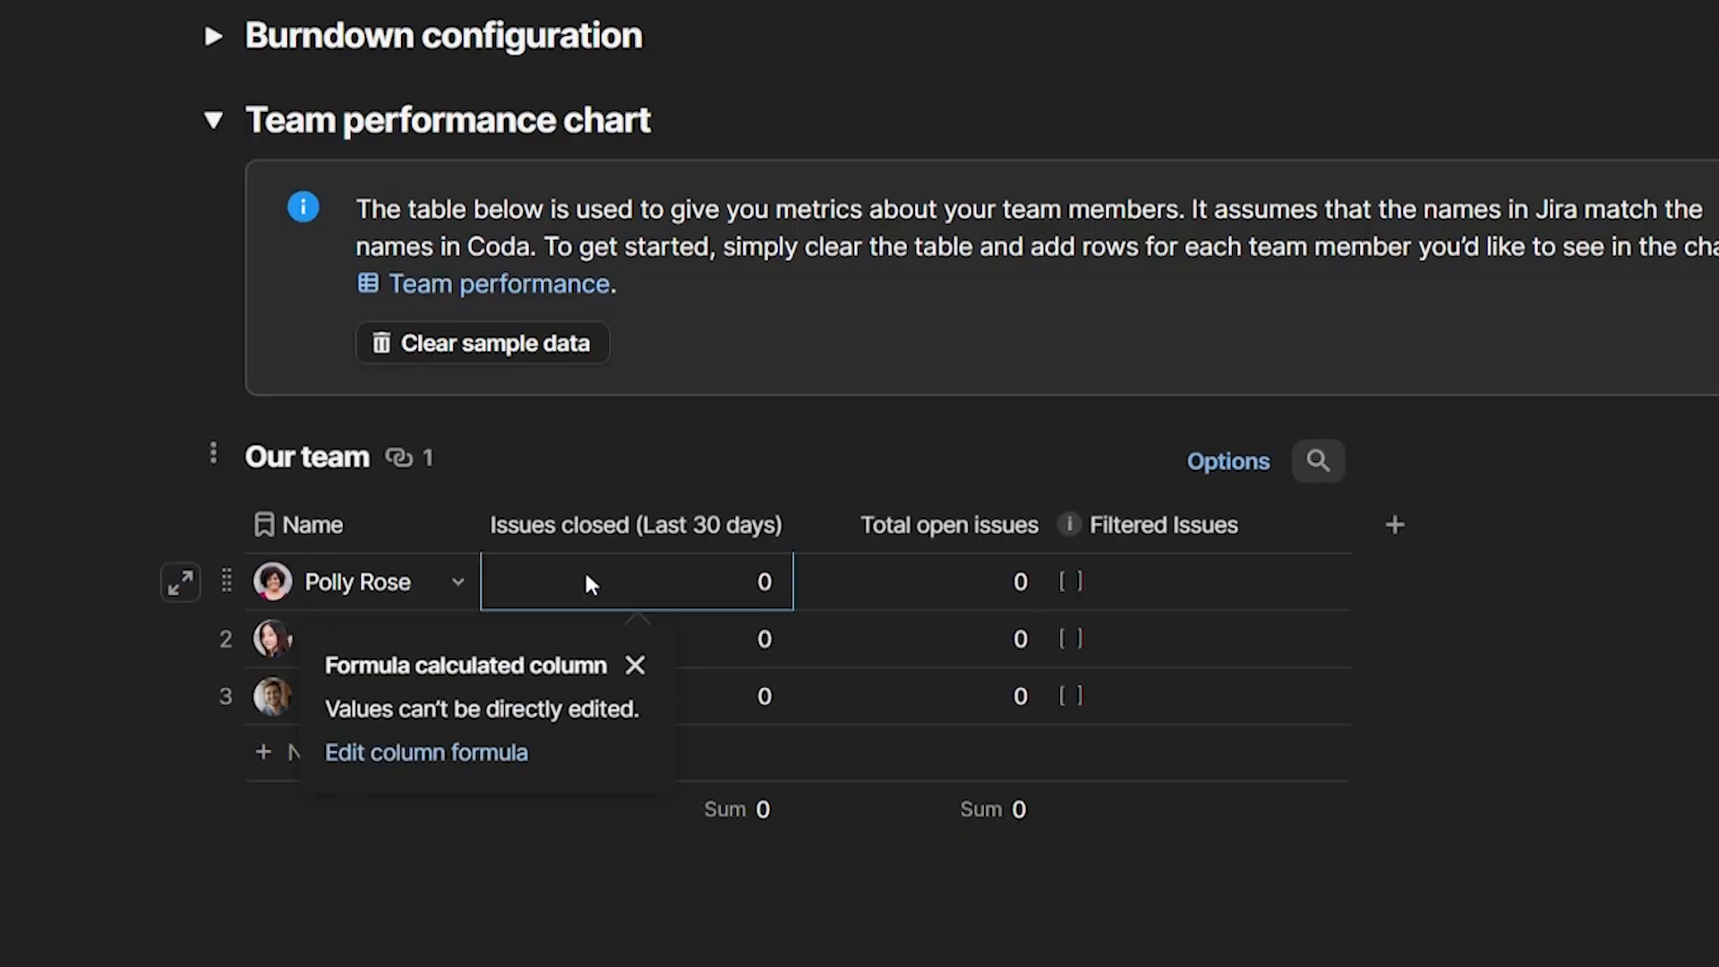
left_click(982, 584)
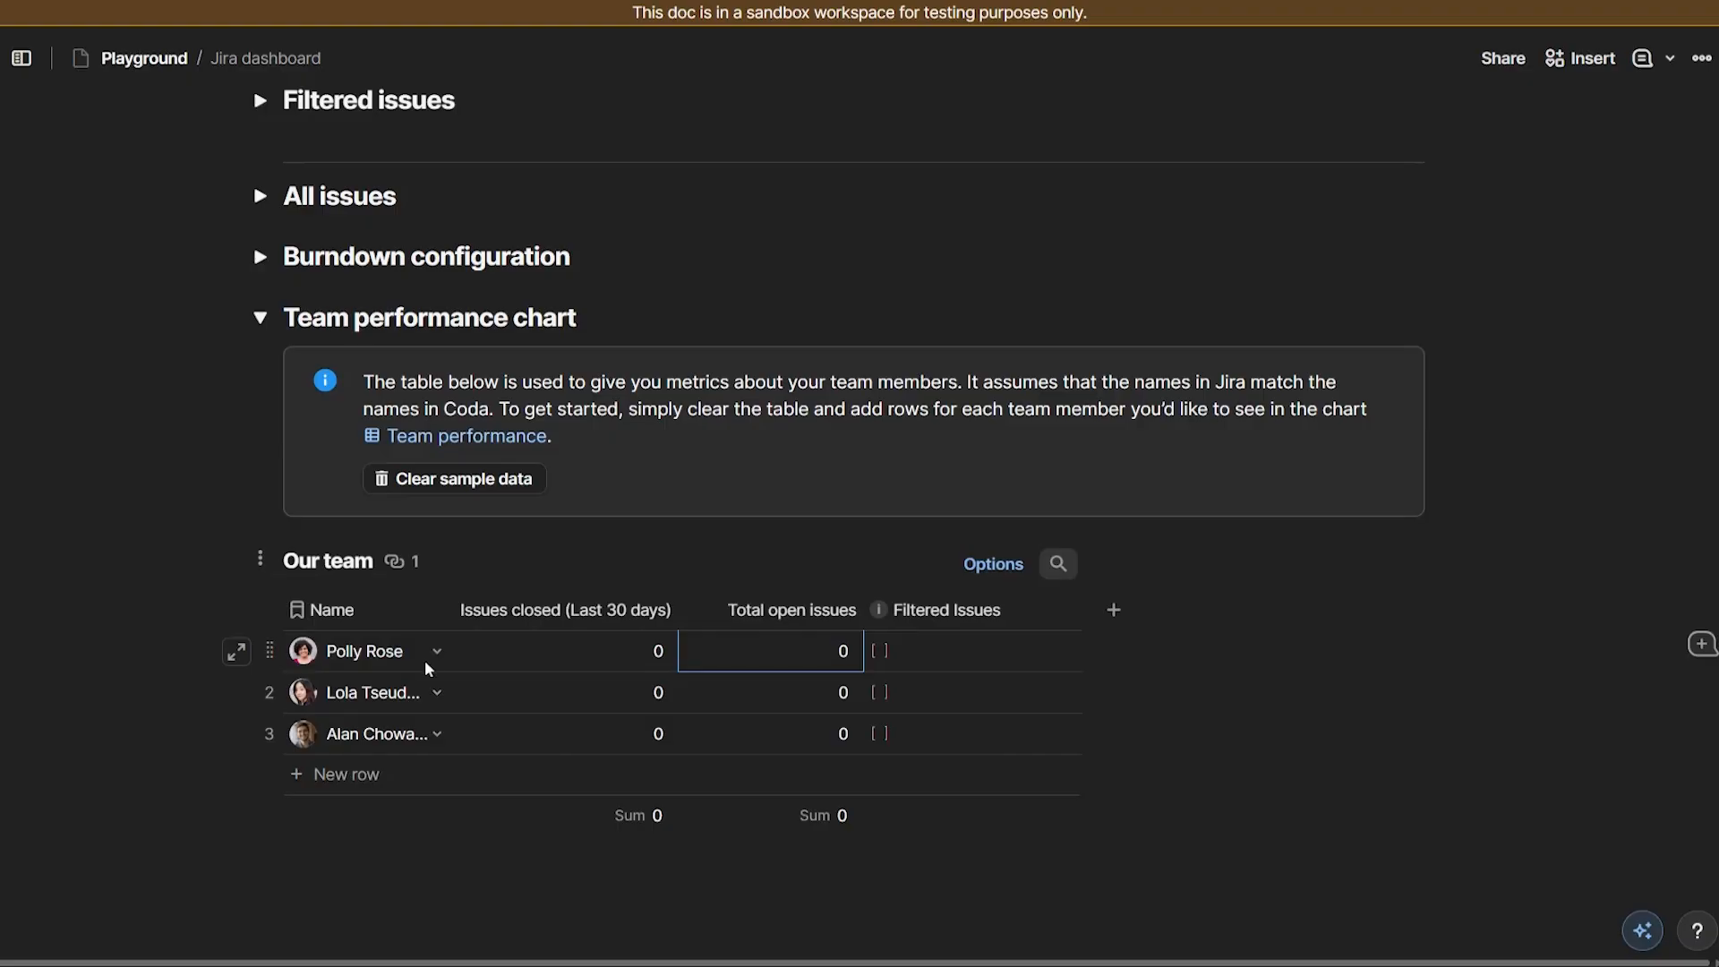
Step: Clear the sample data from the Our team table and add a row for the real team member
scroll(425, 671, "down", 1)
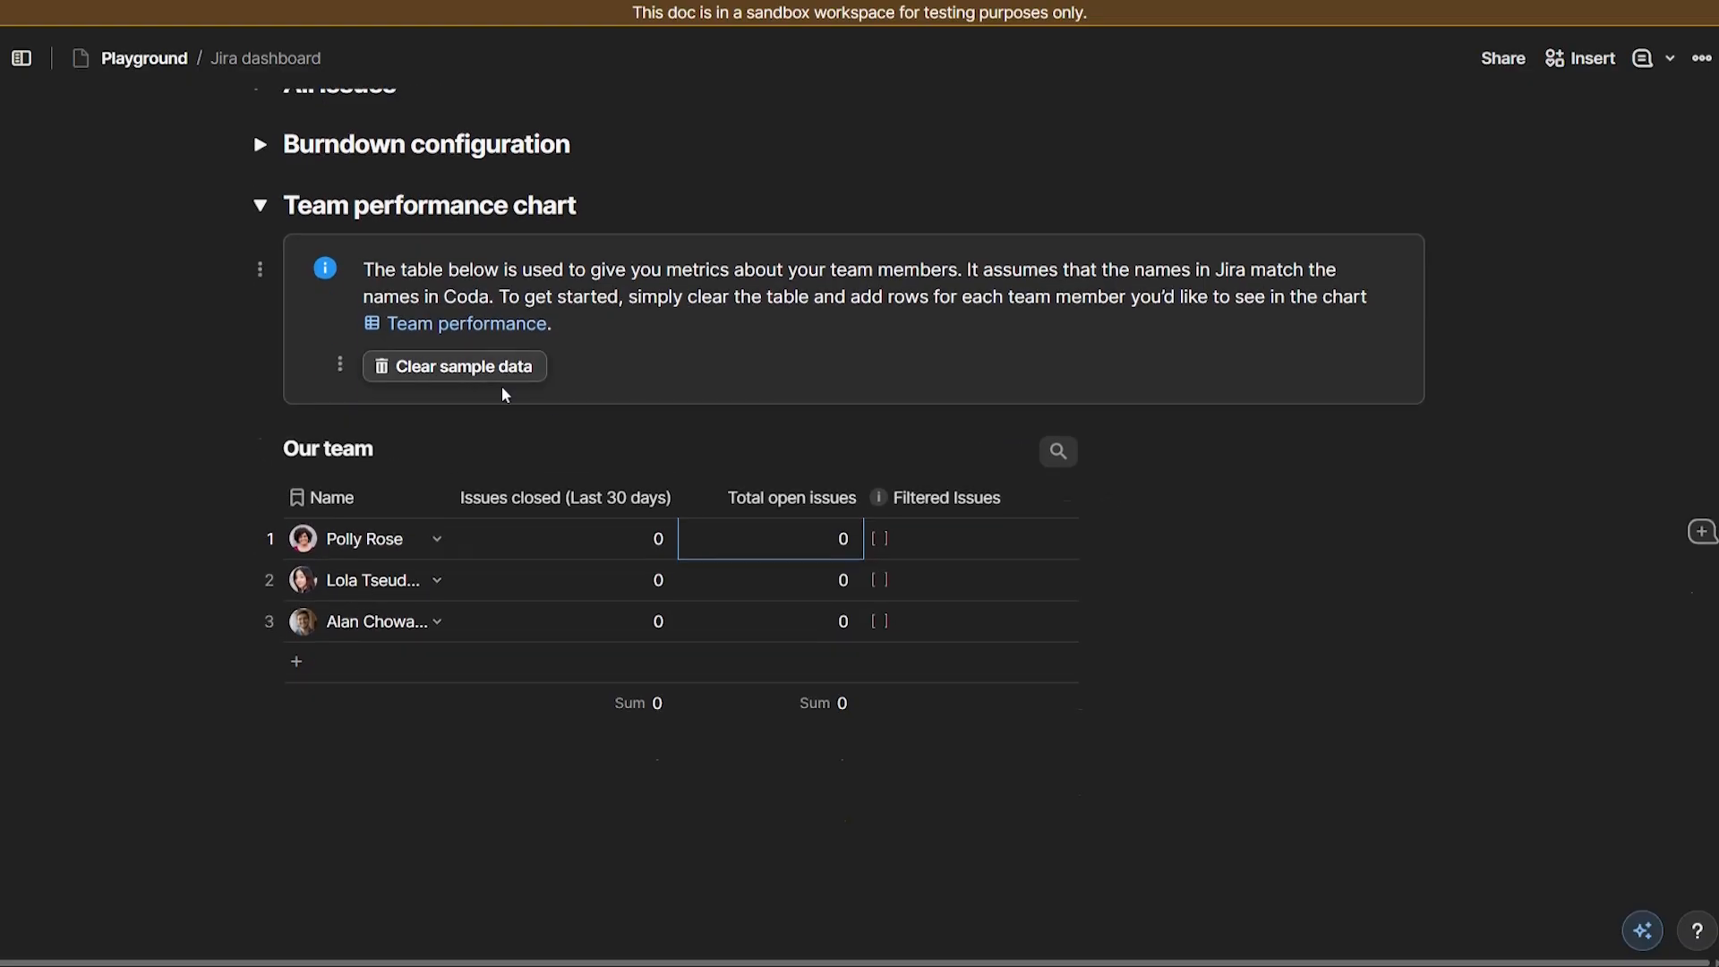
left_click(467, 368)
left_click(363, 581)
left_click(414, 538)
left_click(479, 611)
Step: Inspect the Issues closed, Total open issues and Filtered Issues cells in the new team member's row
left_click(530, 535)
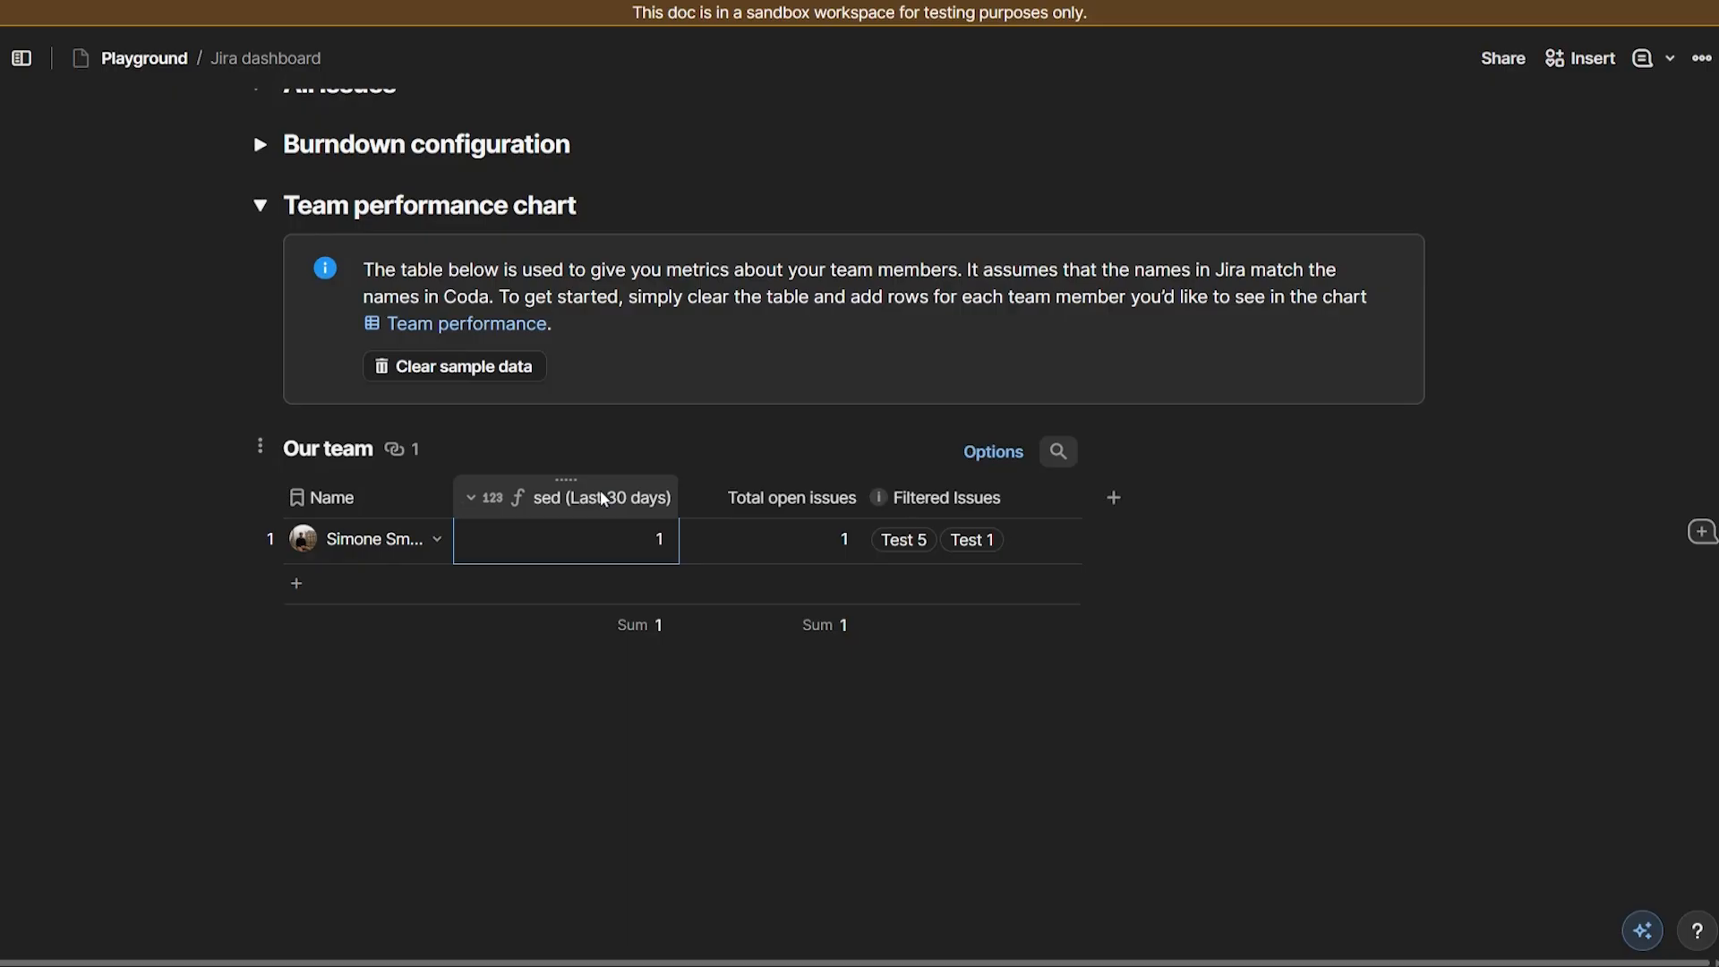
left_click(813, 538)
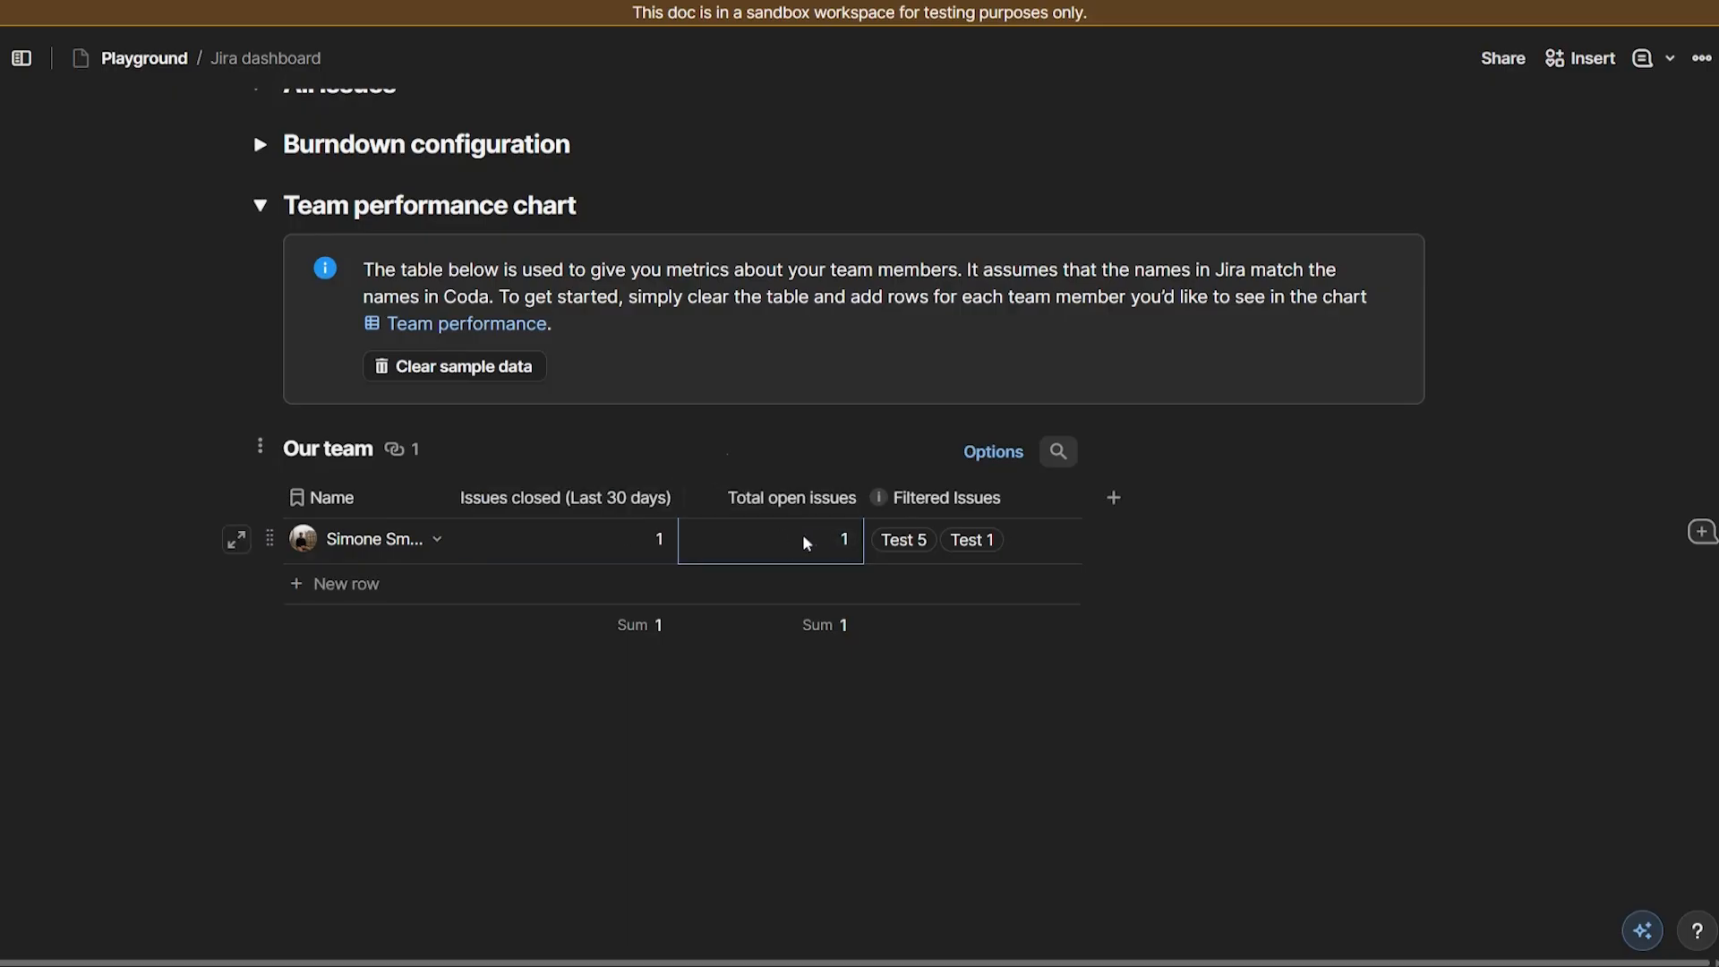
left_click(1049, 545)
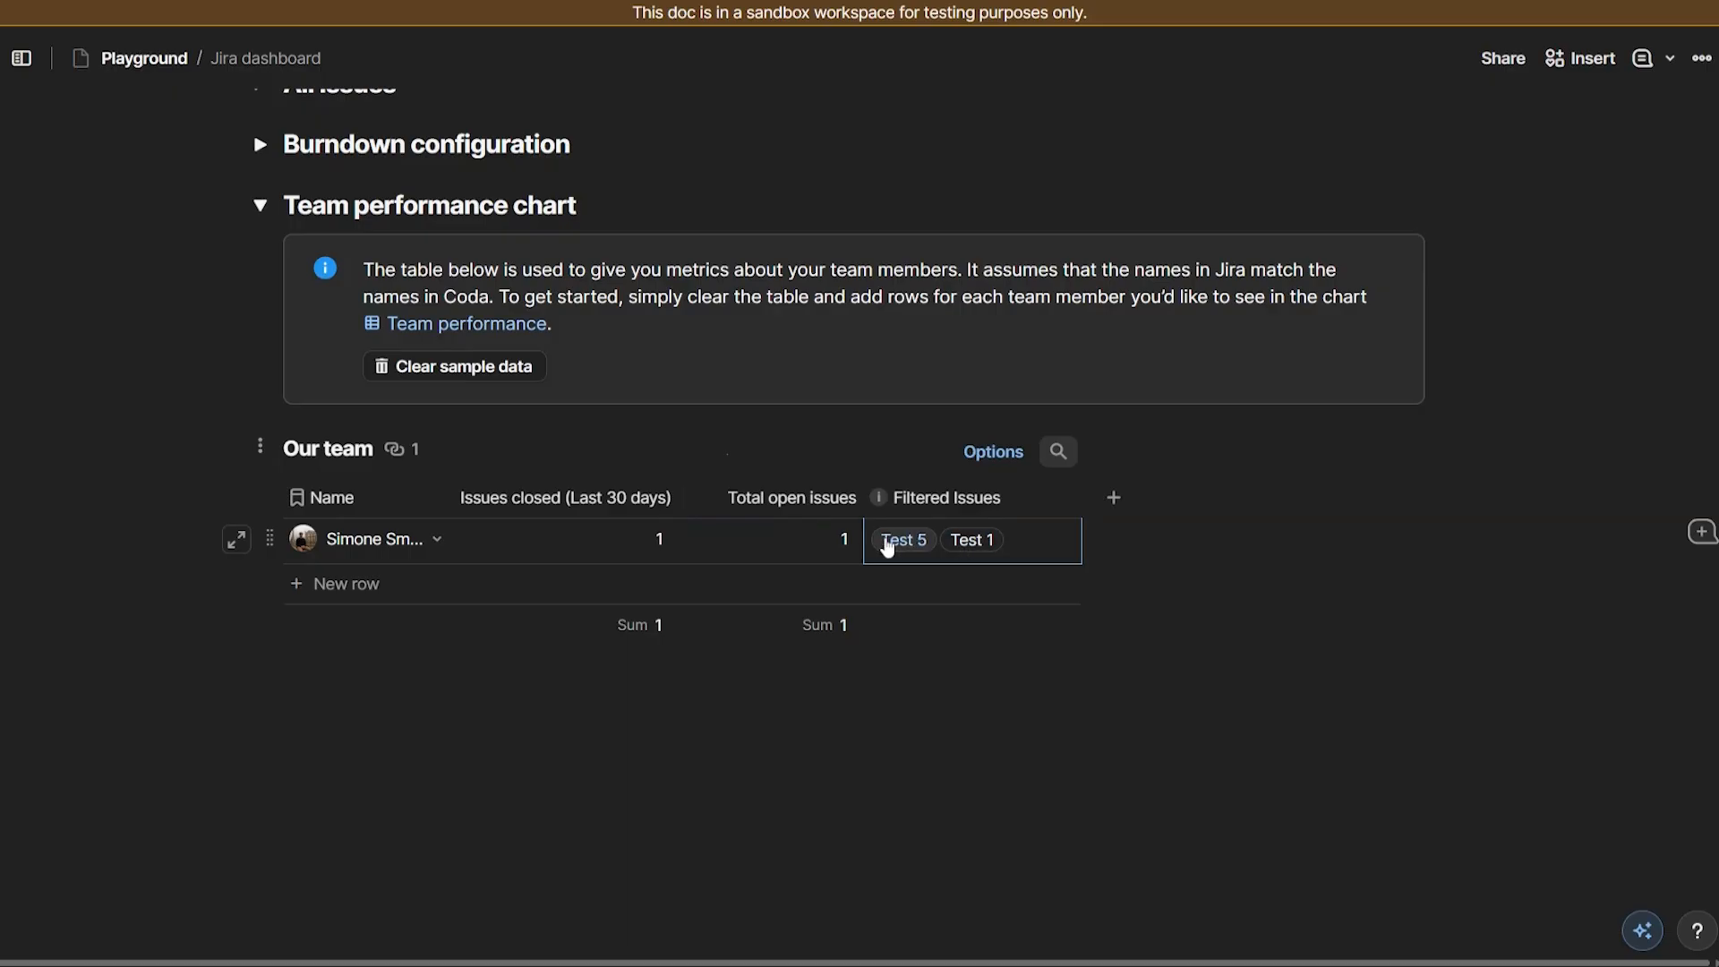
Step: Preview the Test 5 issue from the Filtered Issues column and read through its details and changelog entries
mouse_move(888, 547)
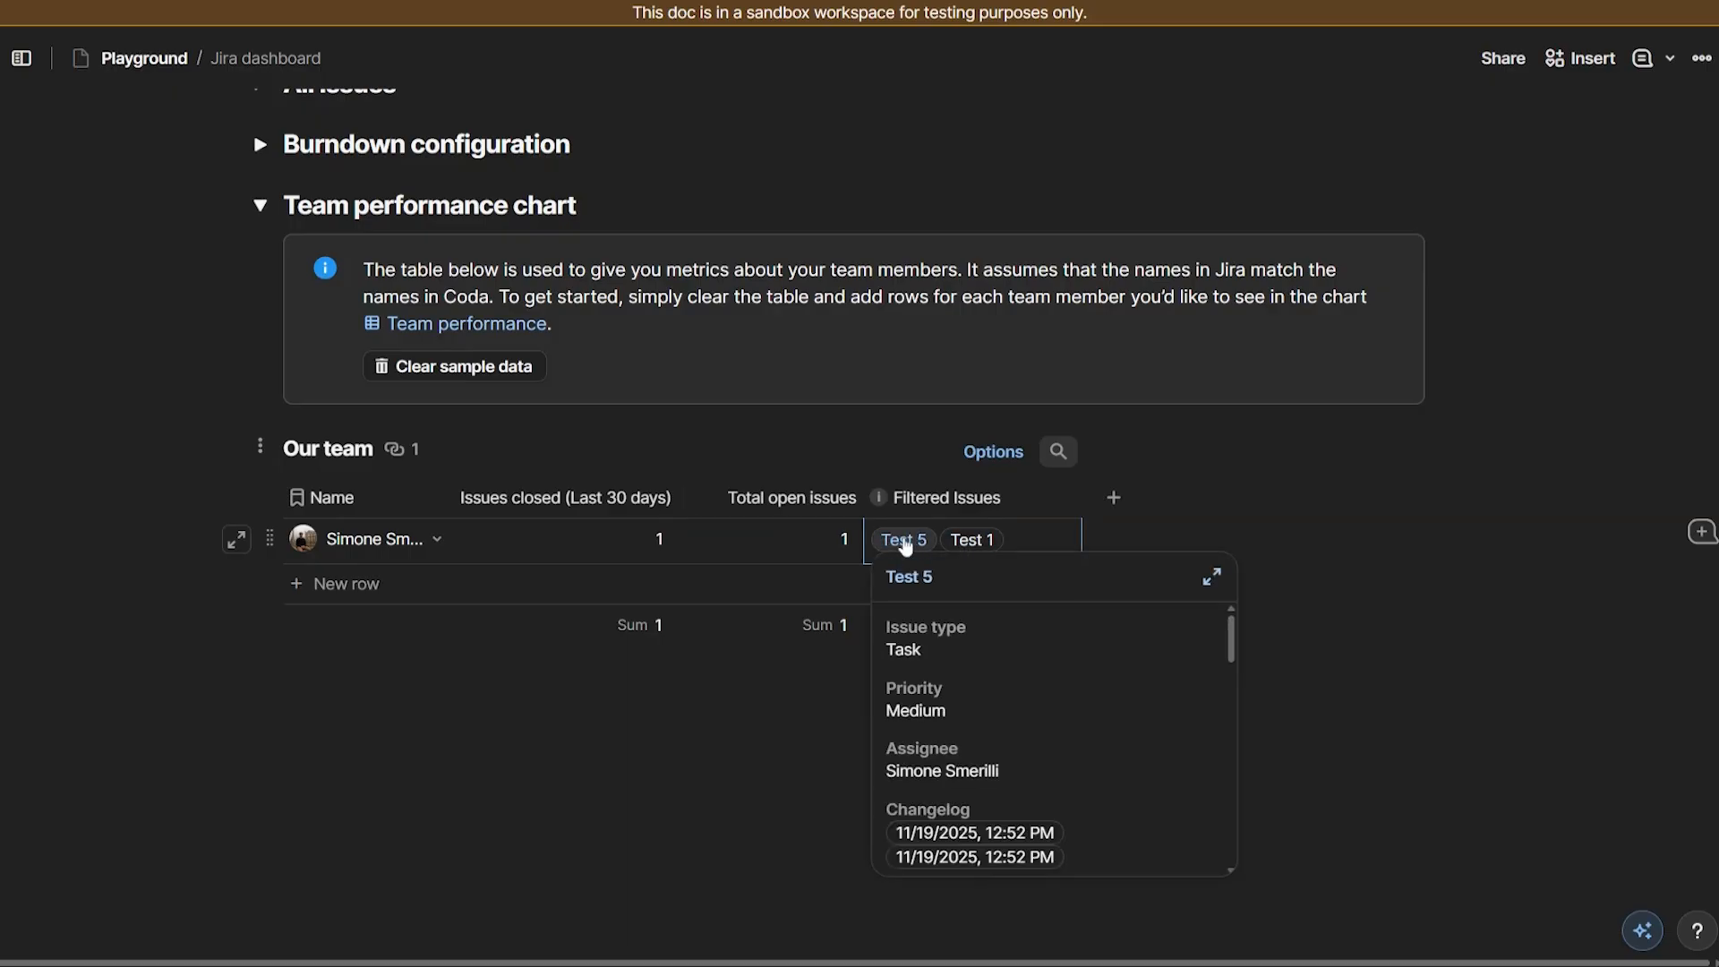
scroll(1005, 717, "down", 3)
mouse_move(1003, 719)
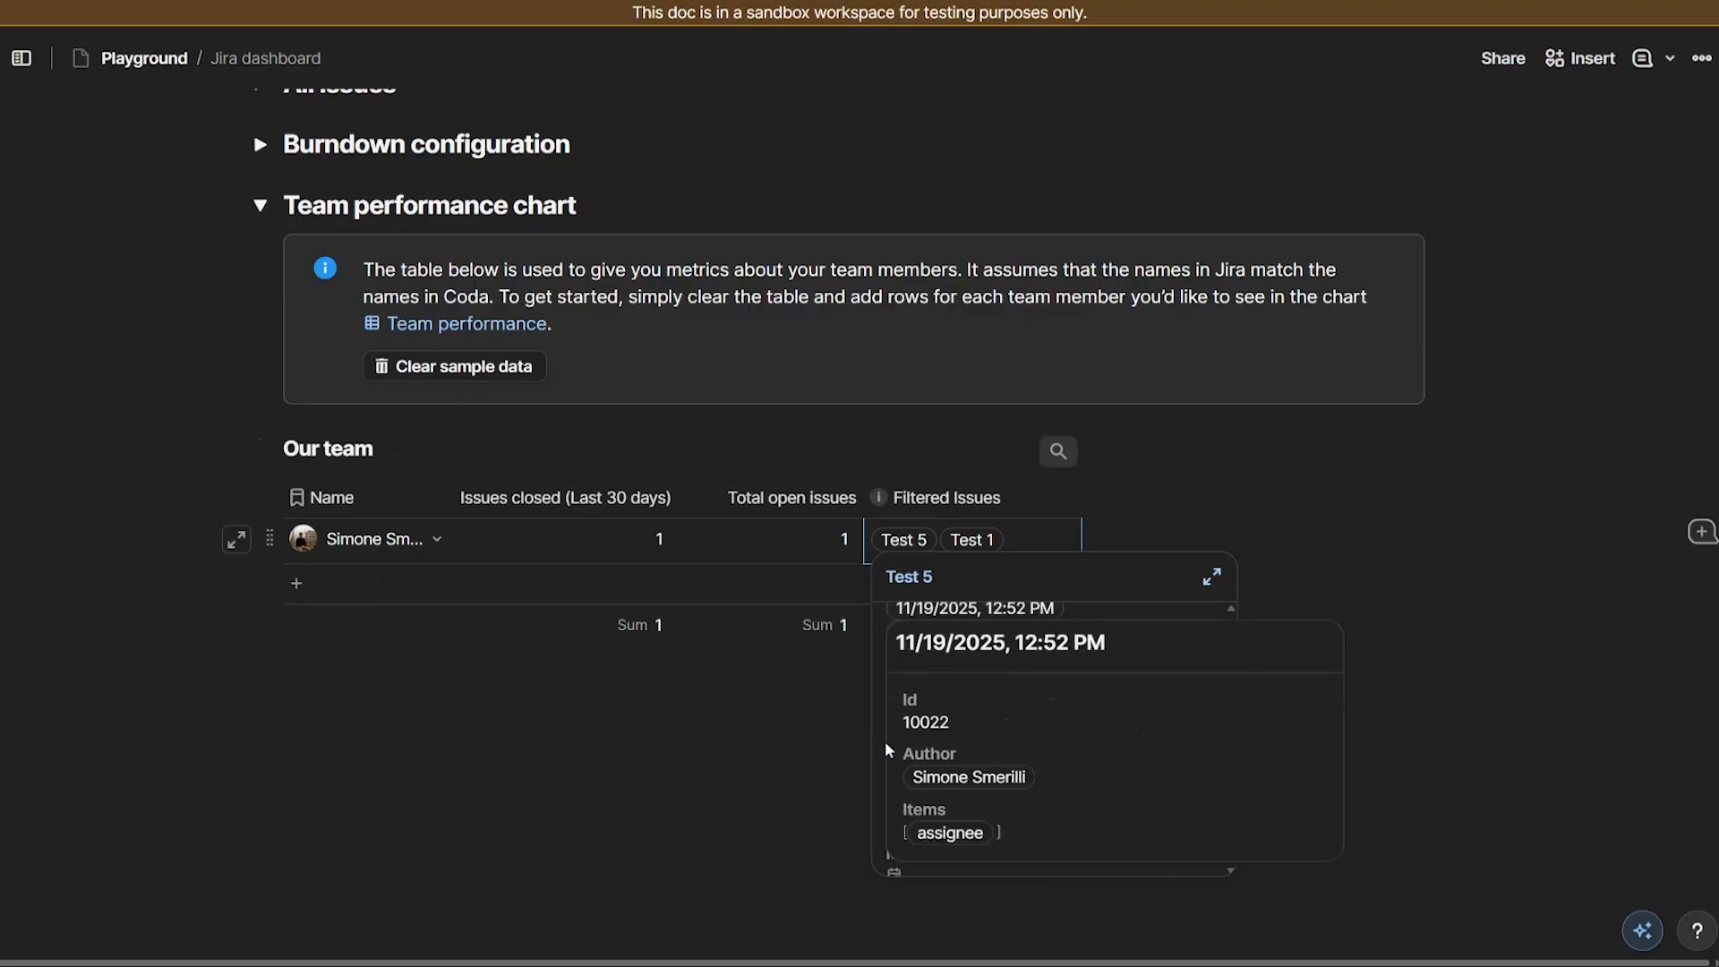
scroll(906, 743, "down", 10)
scroll(926, 793, "down", 8)
scroll(936, 645, "up", 15)
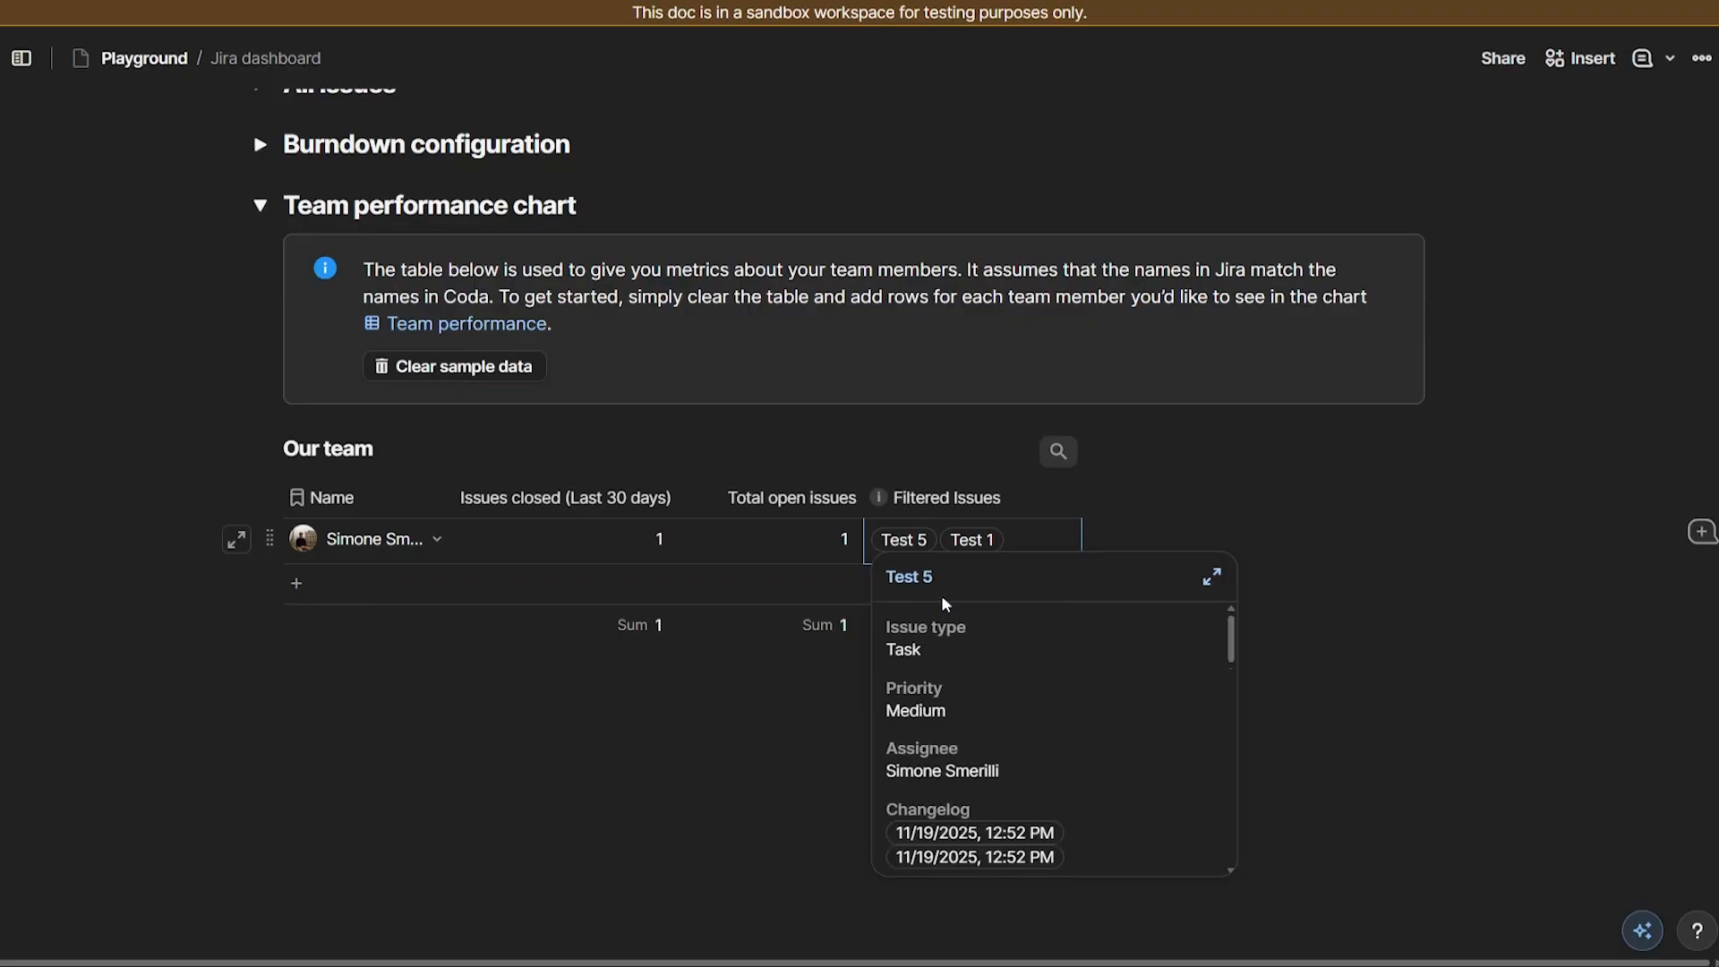
scroll(944, 609, "up", 2)
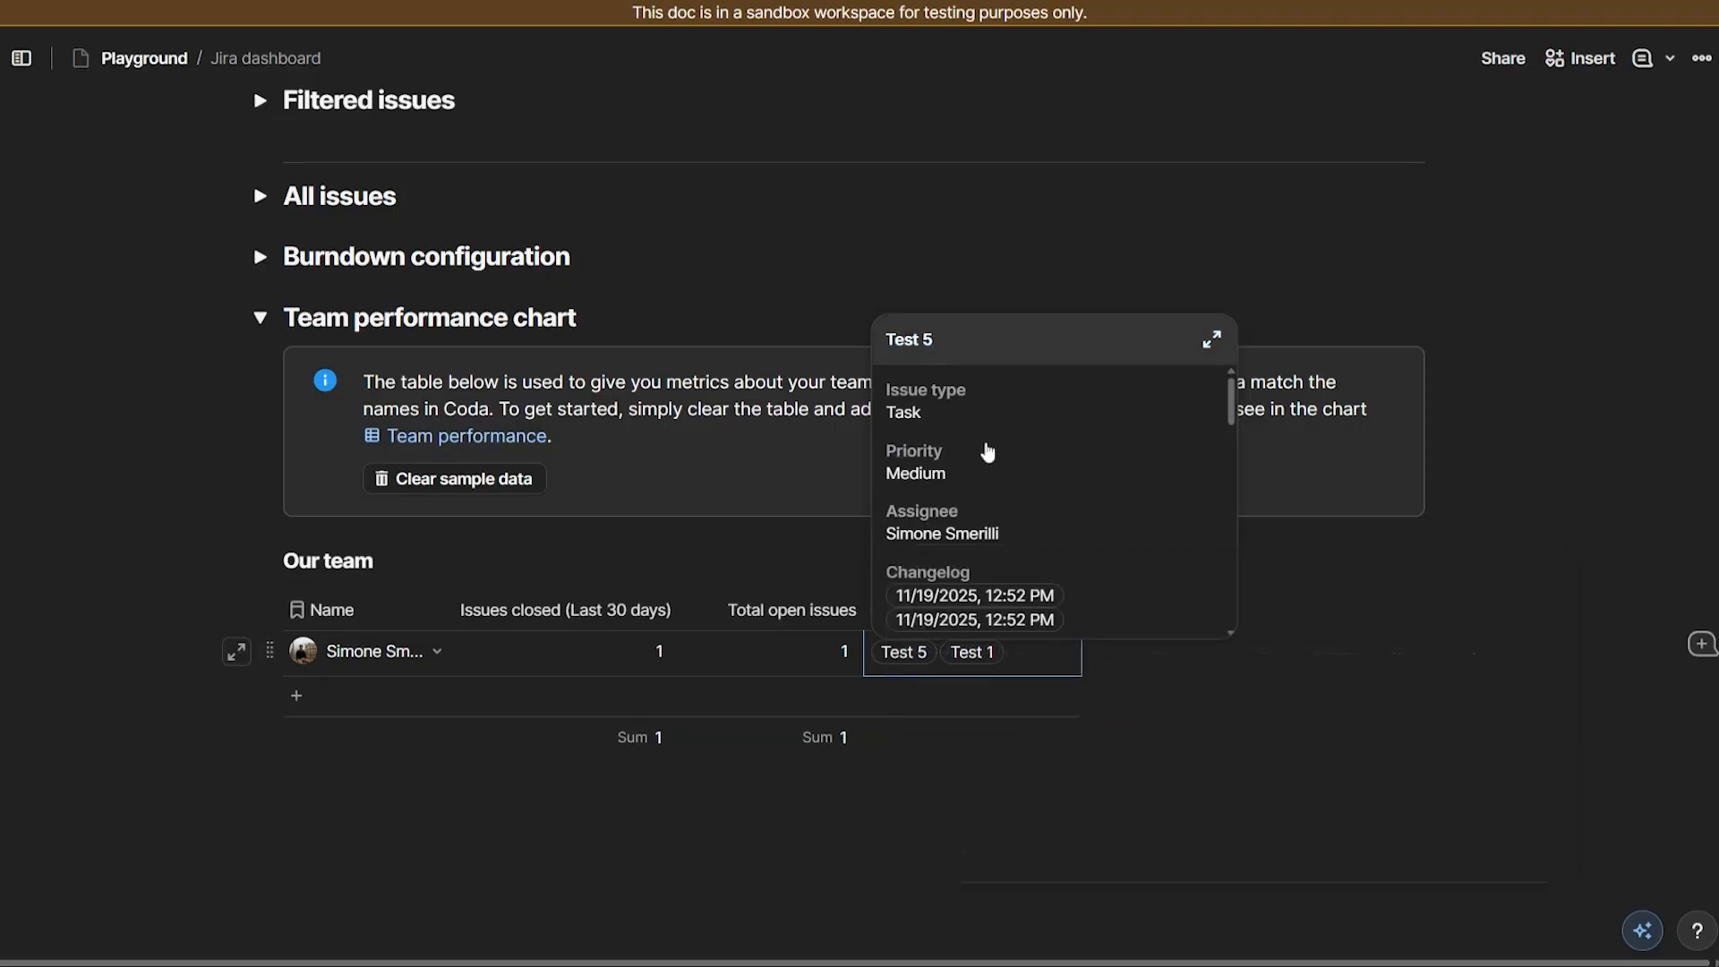
Step: Open the full Test 5 record from its preview, close it and collapse the All issues section
left_click(988, 452)
left_click(235, 439)
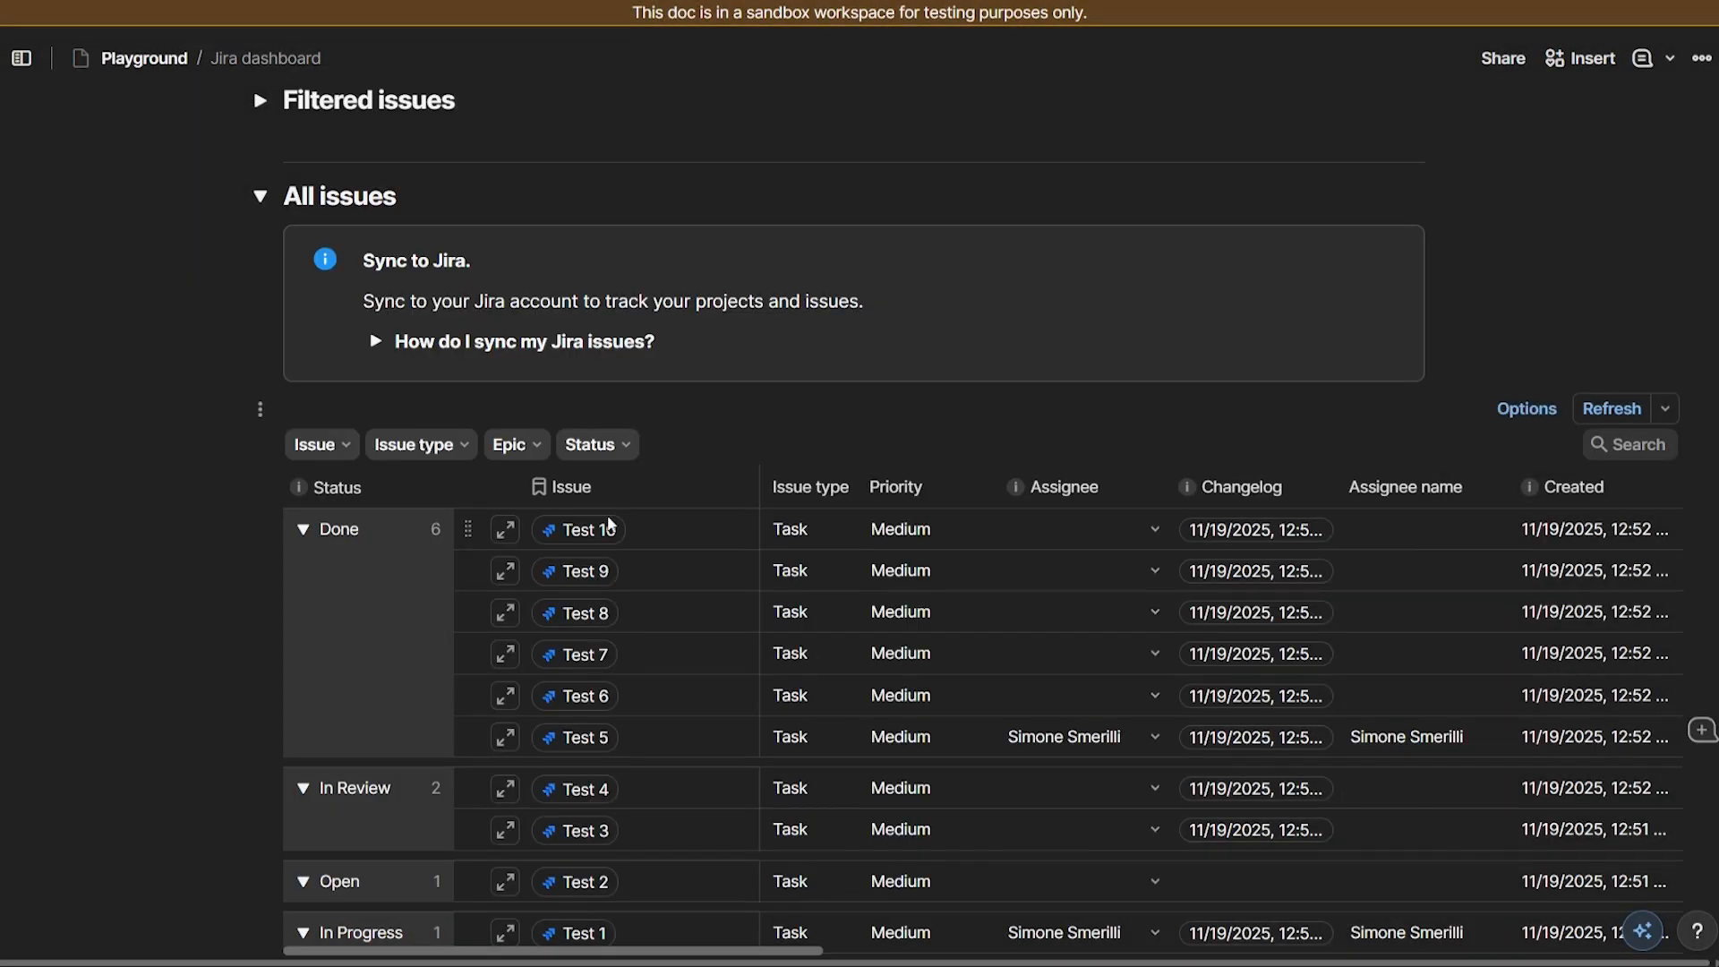
left_click(259, 196)
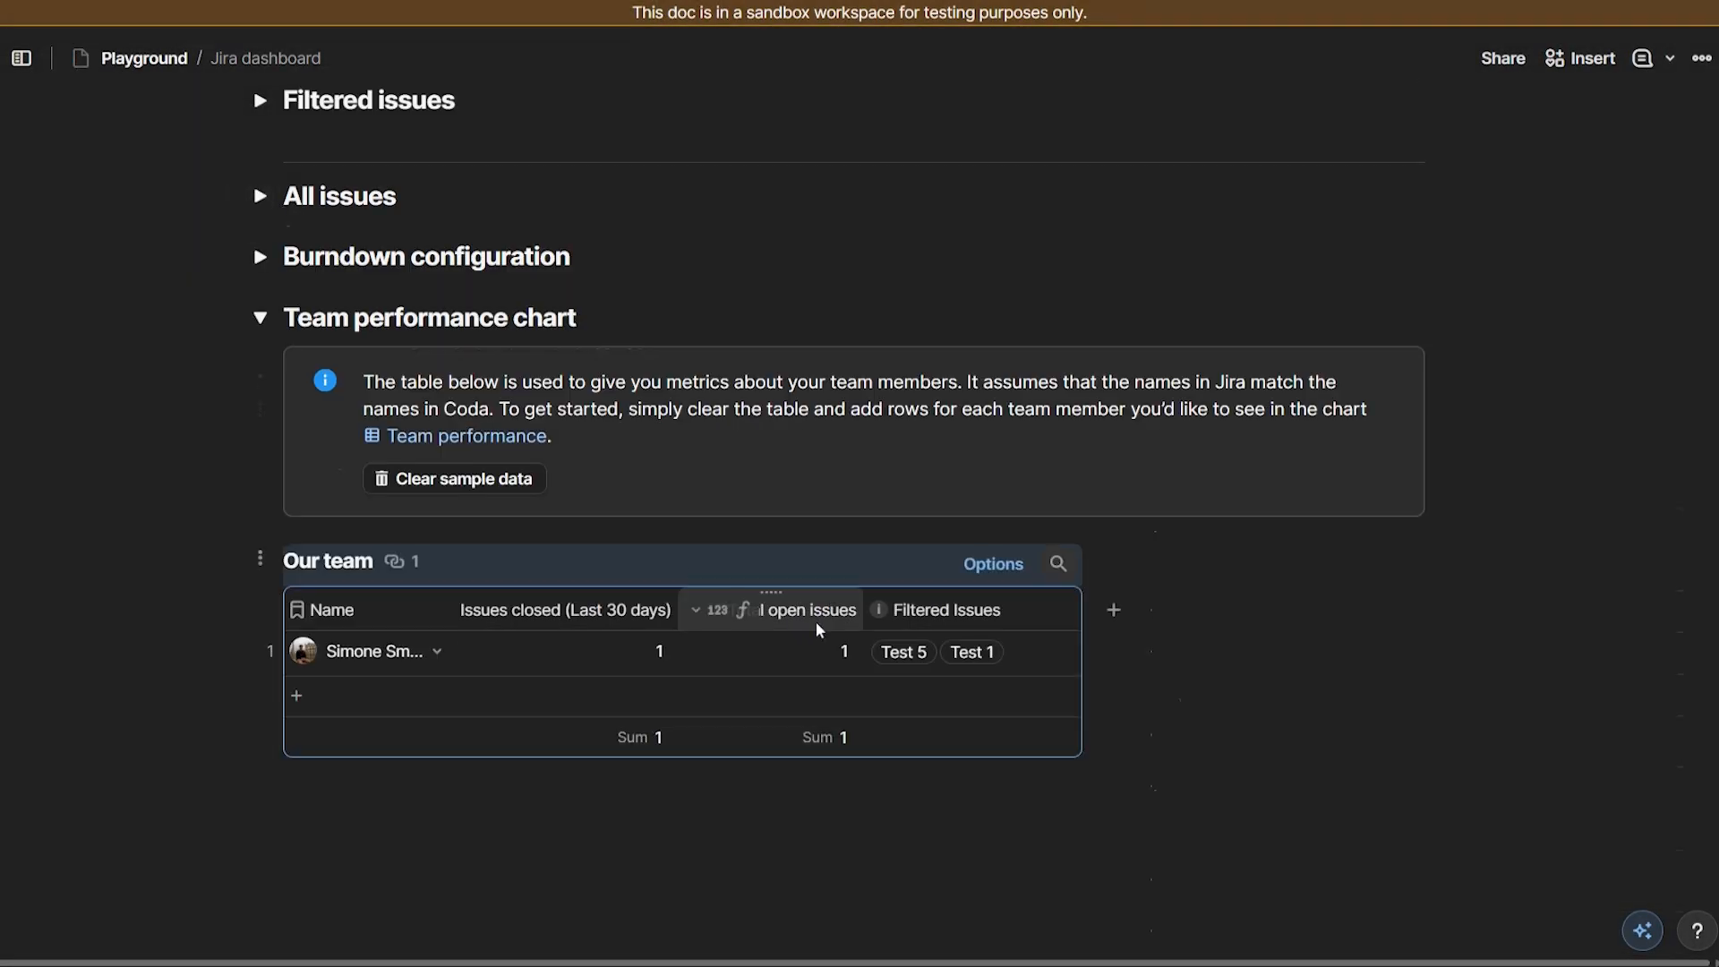
Step: Open the full Test 1 record from the Filtered Issues column, close it and collapse the All issues section
left_click(550, 650)
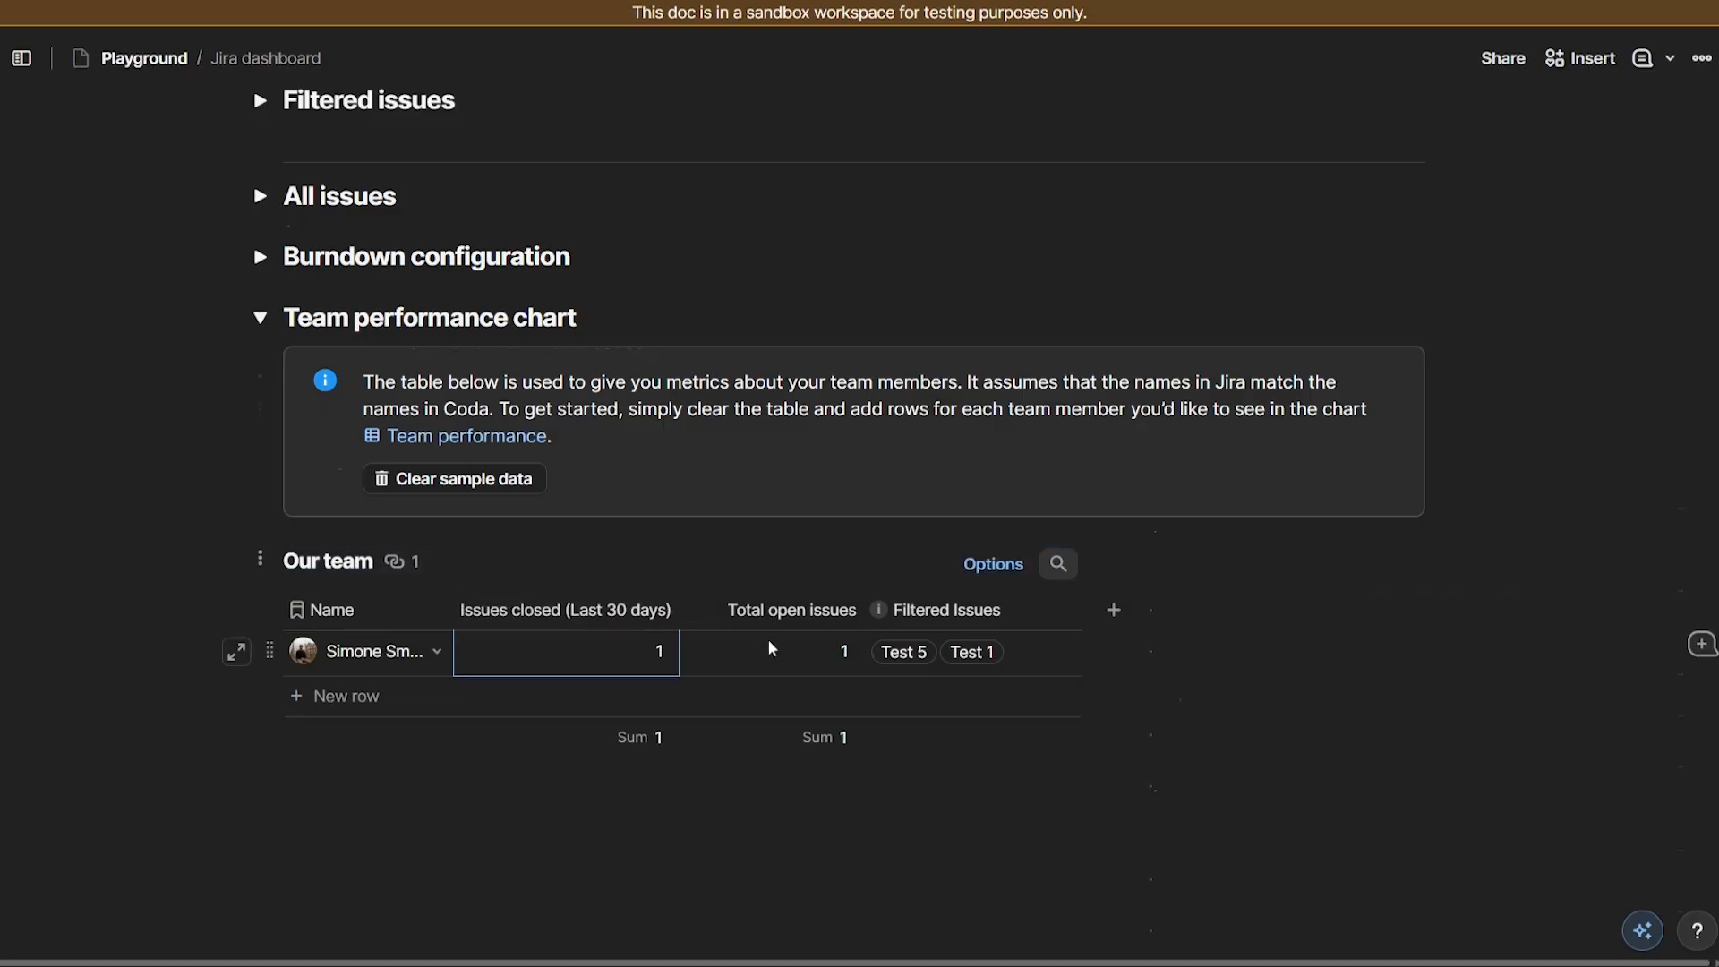
mouse_move(971, 653)
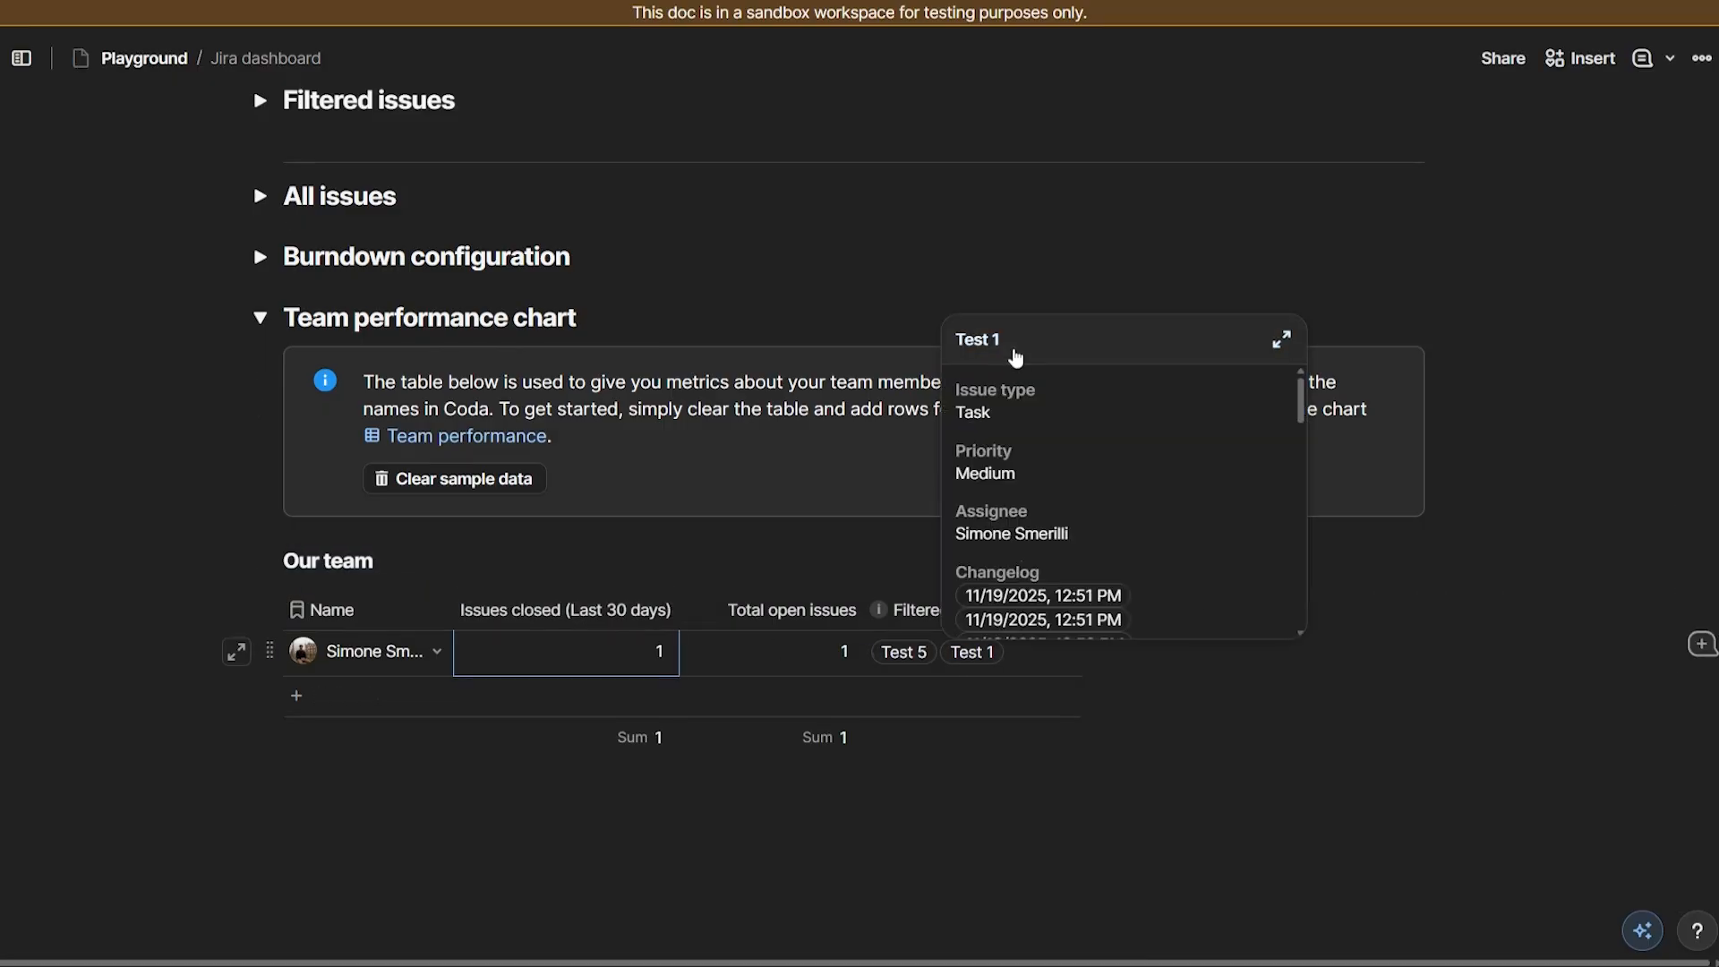
left_click(1015, 484)
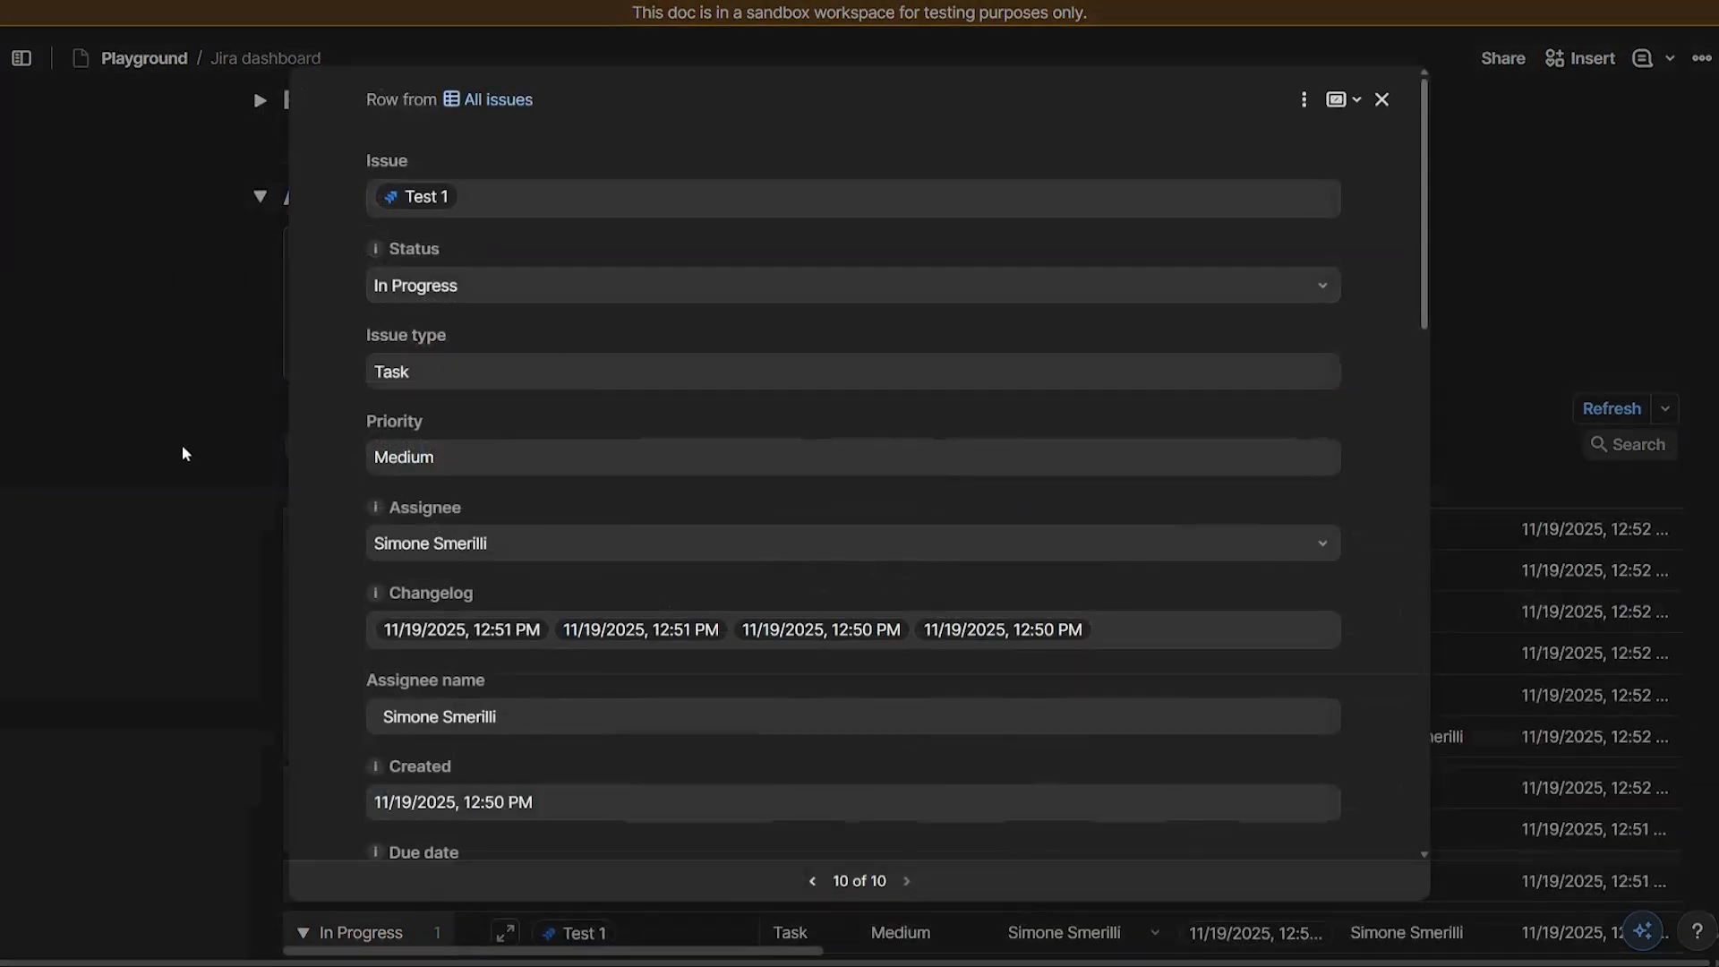
left_click(273, 274)
left_click(262, 198)
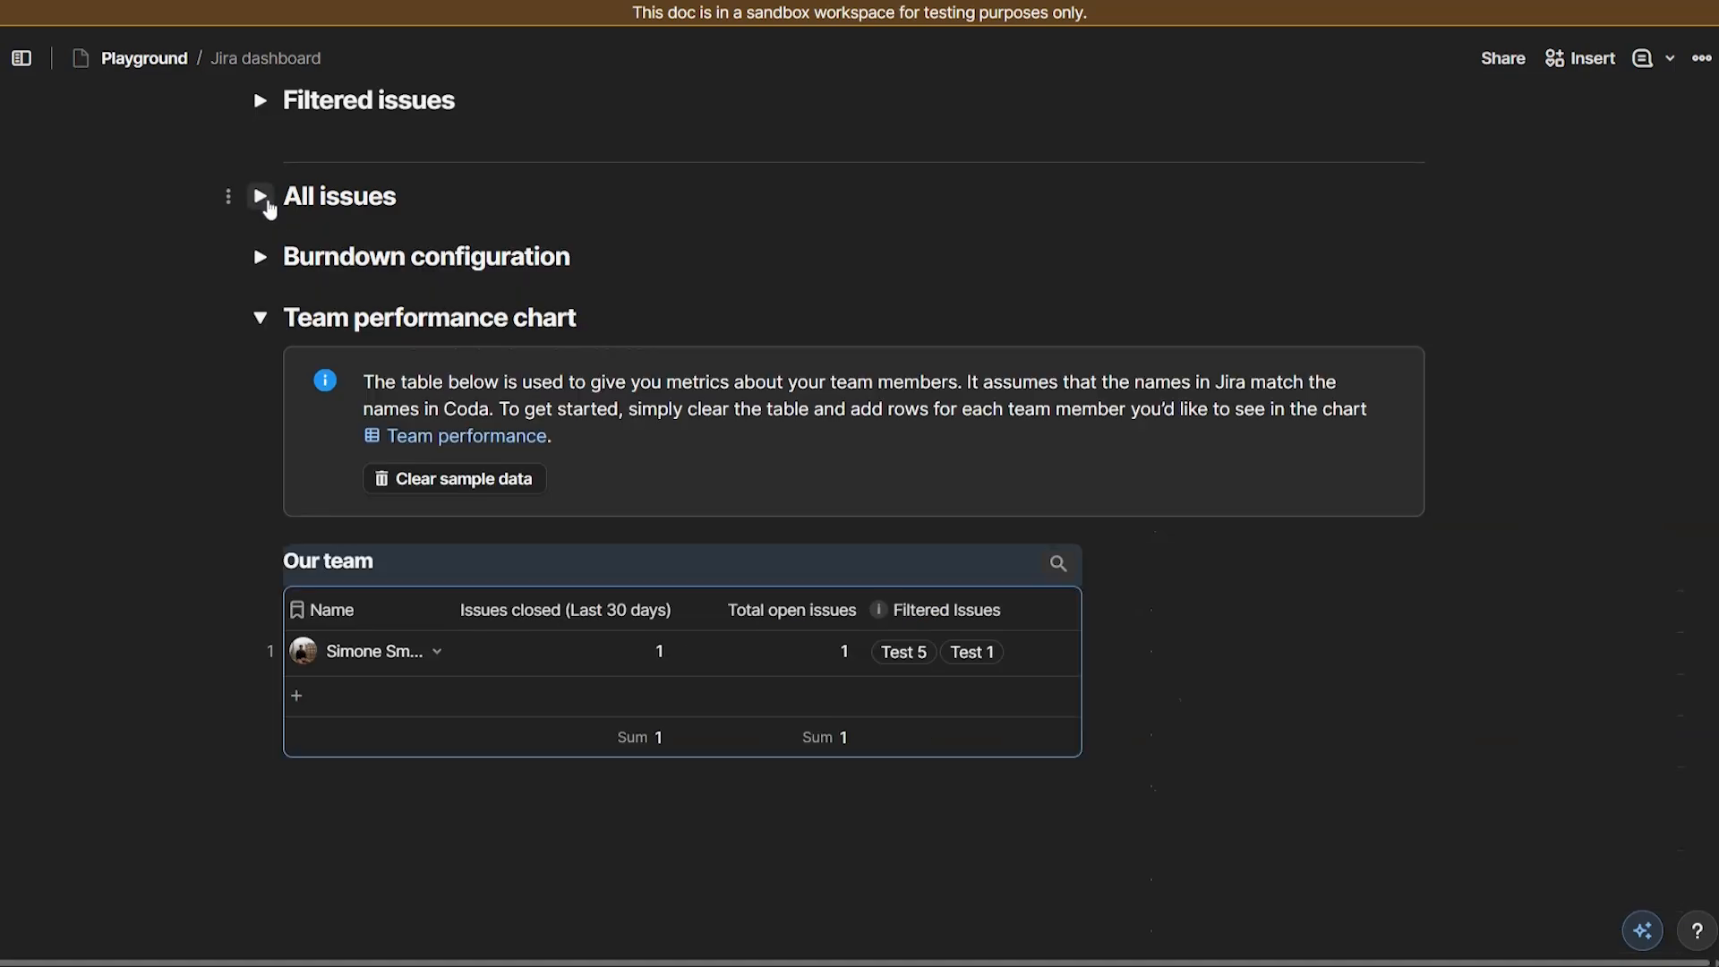
Step: Read the column formula behind Issues closed (Last 30 days) in the Our team table
scroll(742, 589, "down", 1)
left_click(795, 544)
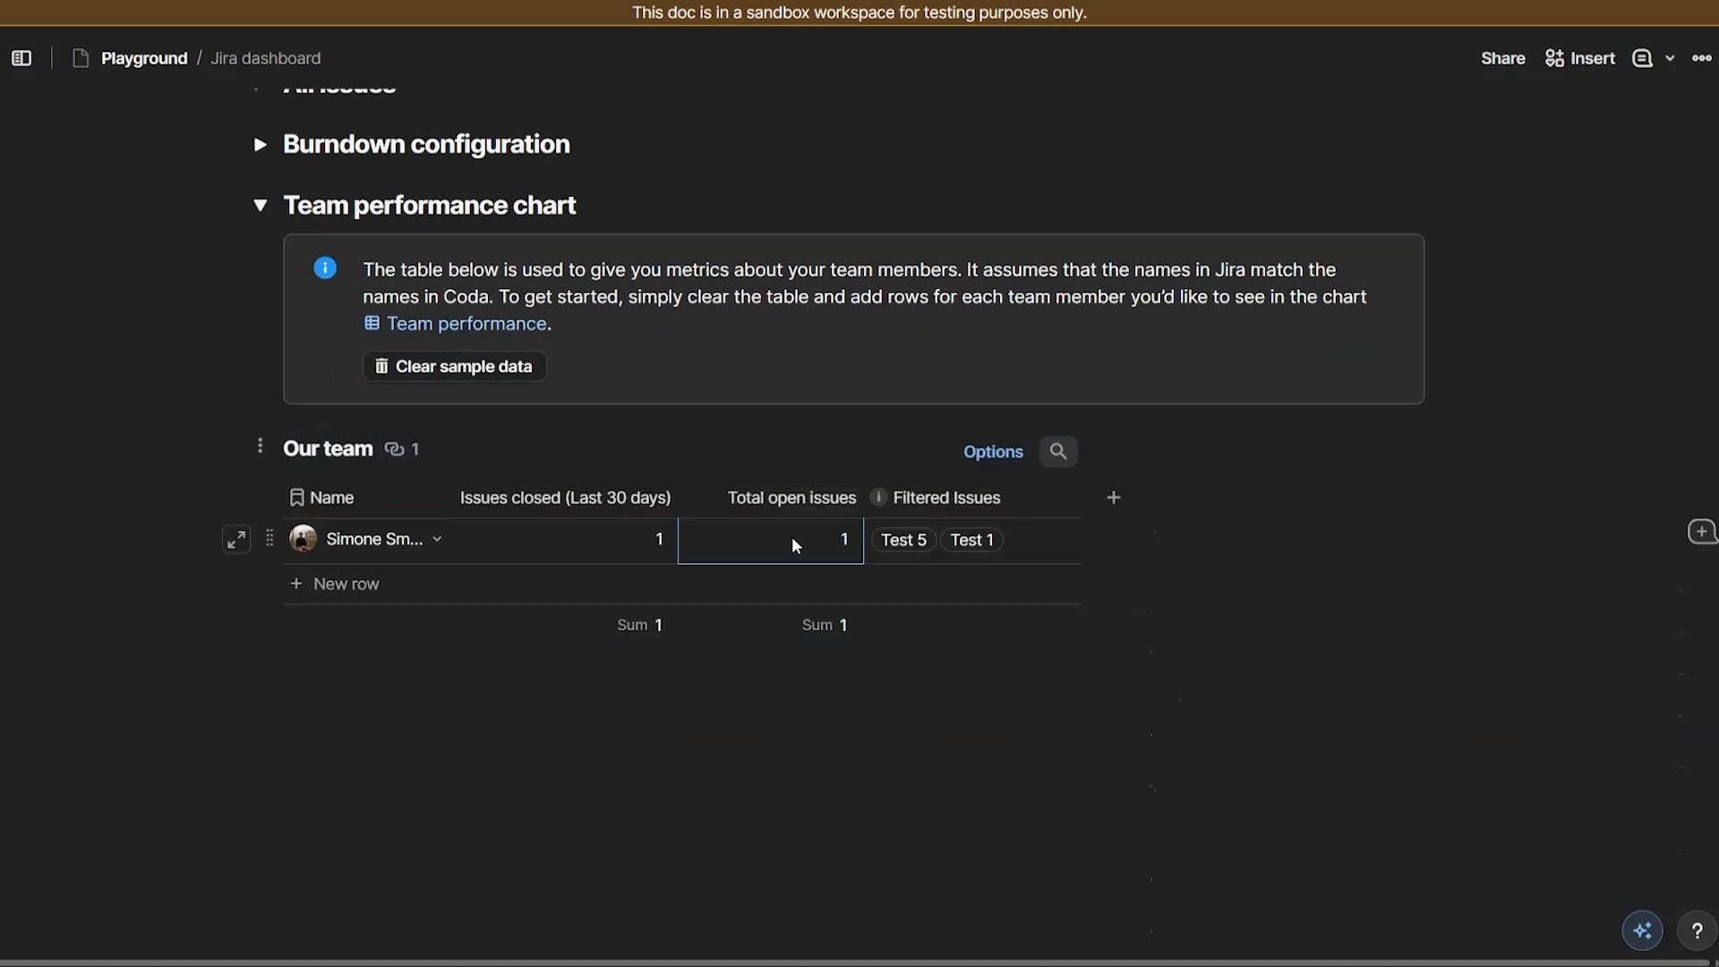
double_click(587, 545)
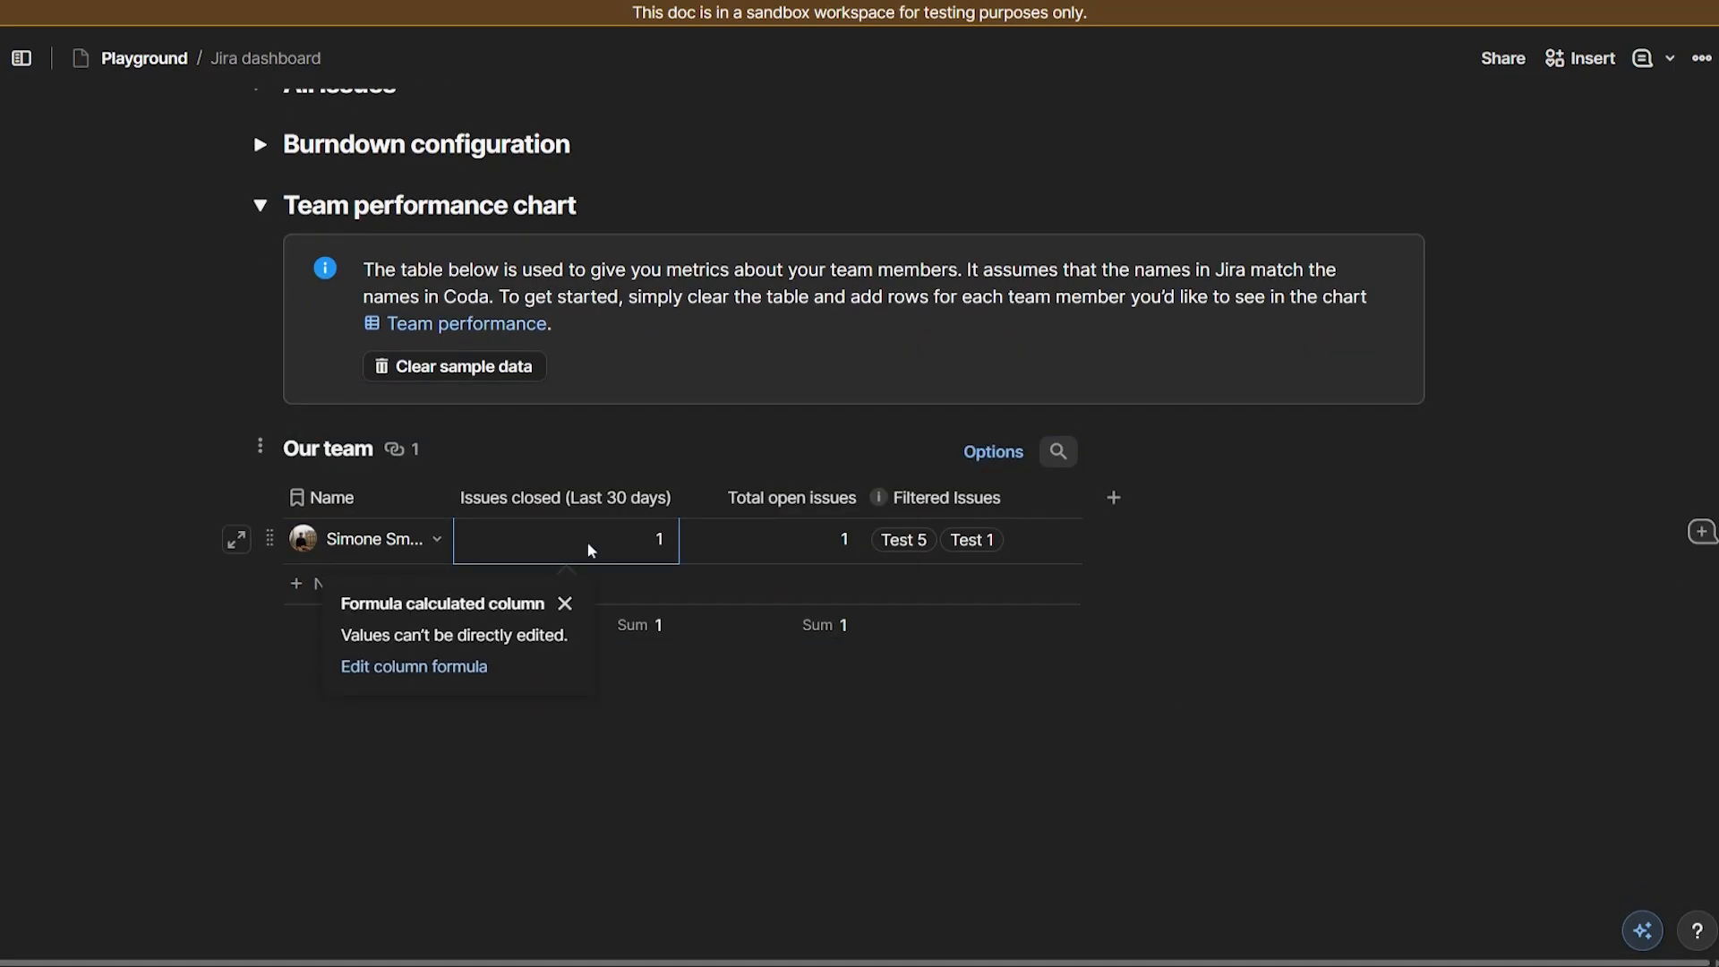
left_click(449, 670)
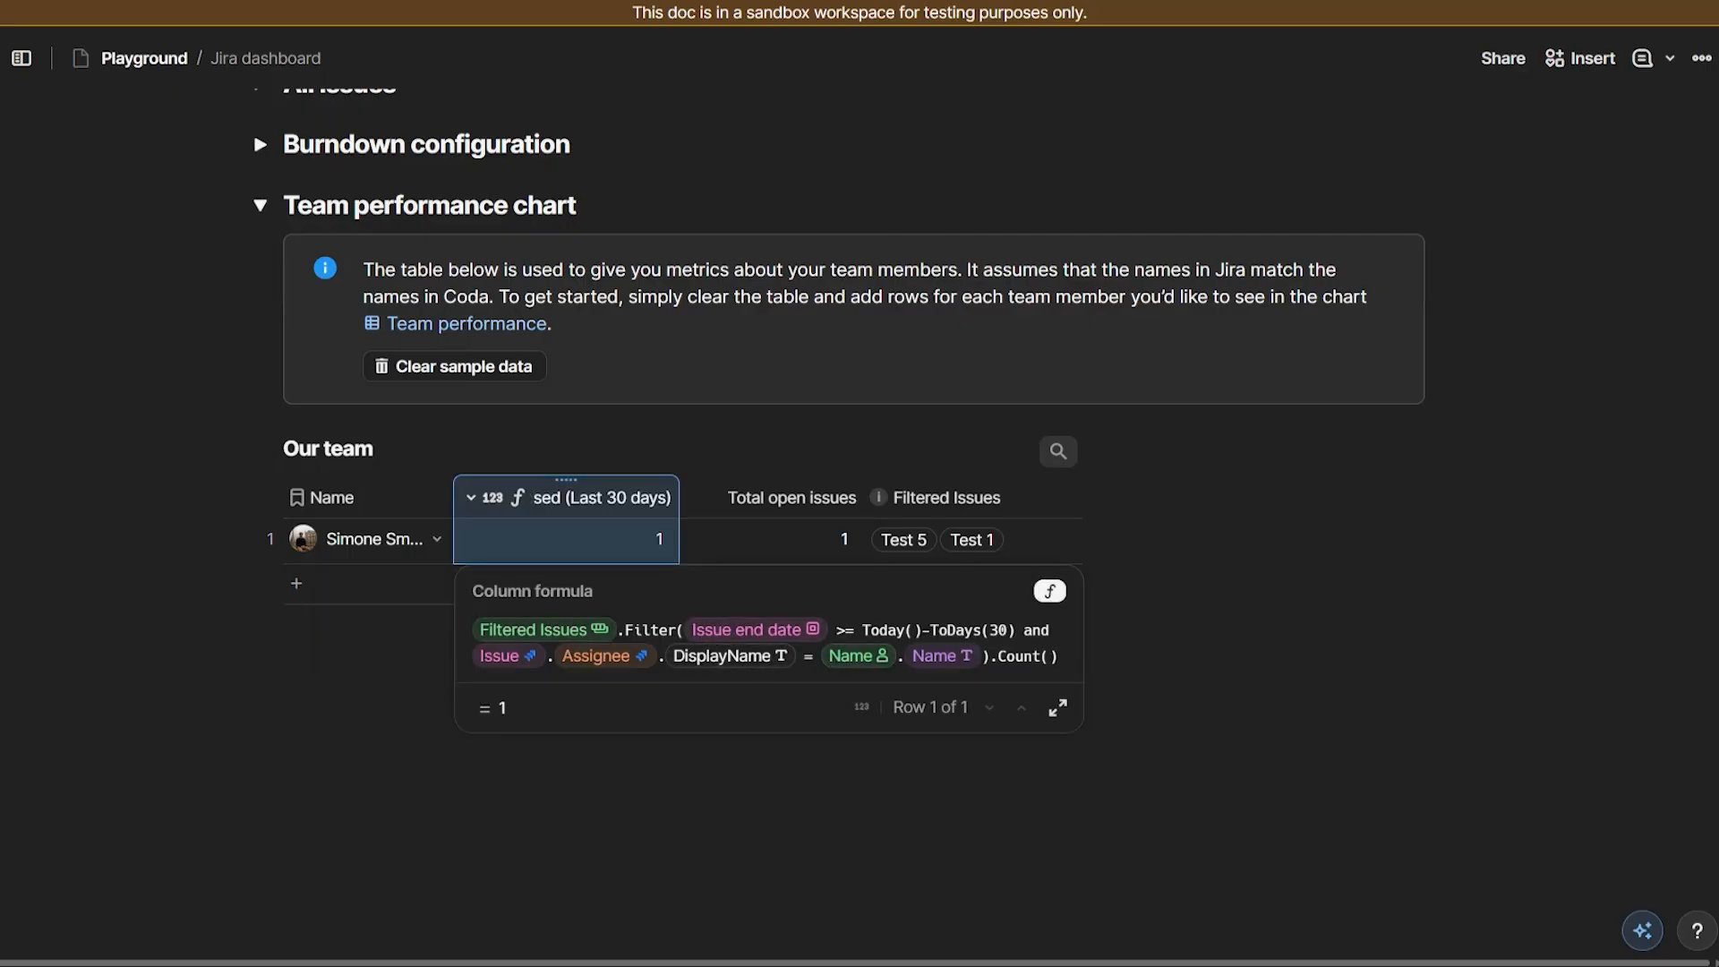
left_click(761, 551)
scroll(487, 656, "up", 3)
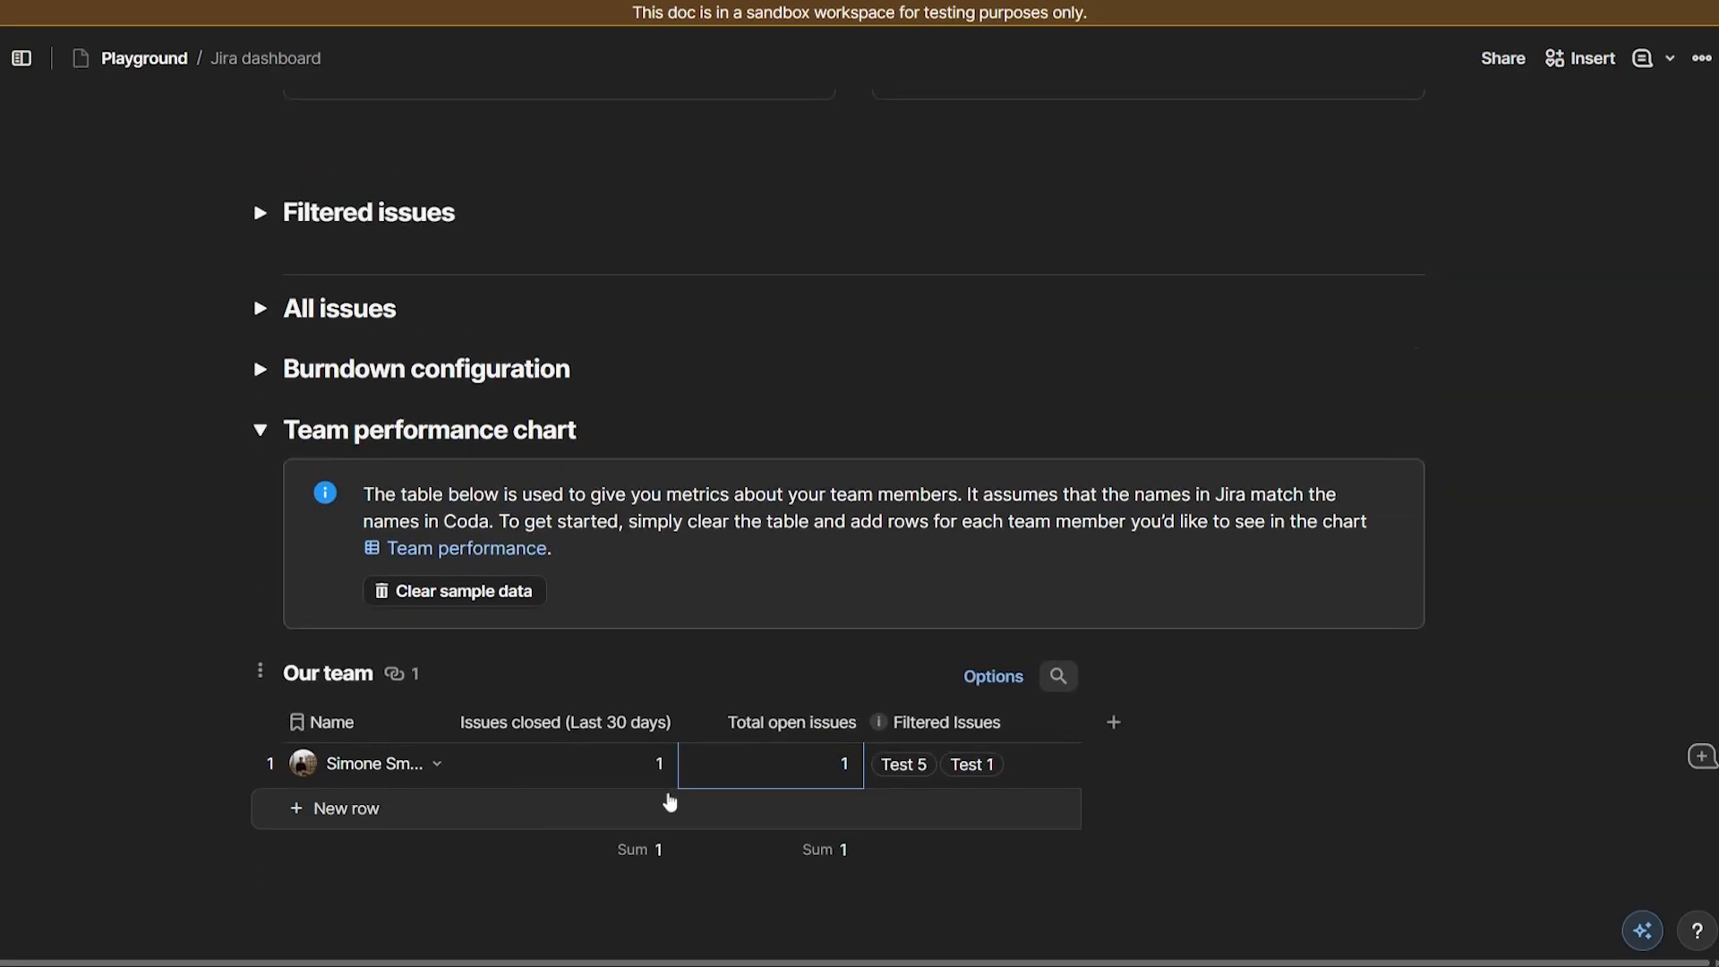
left_click(625, 778)
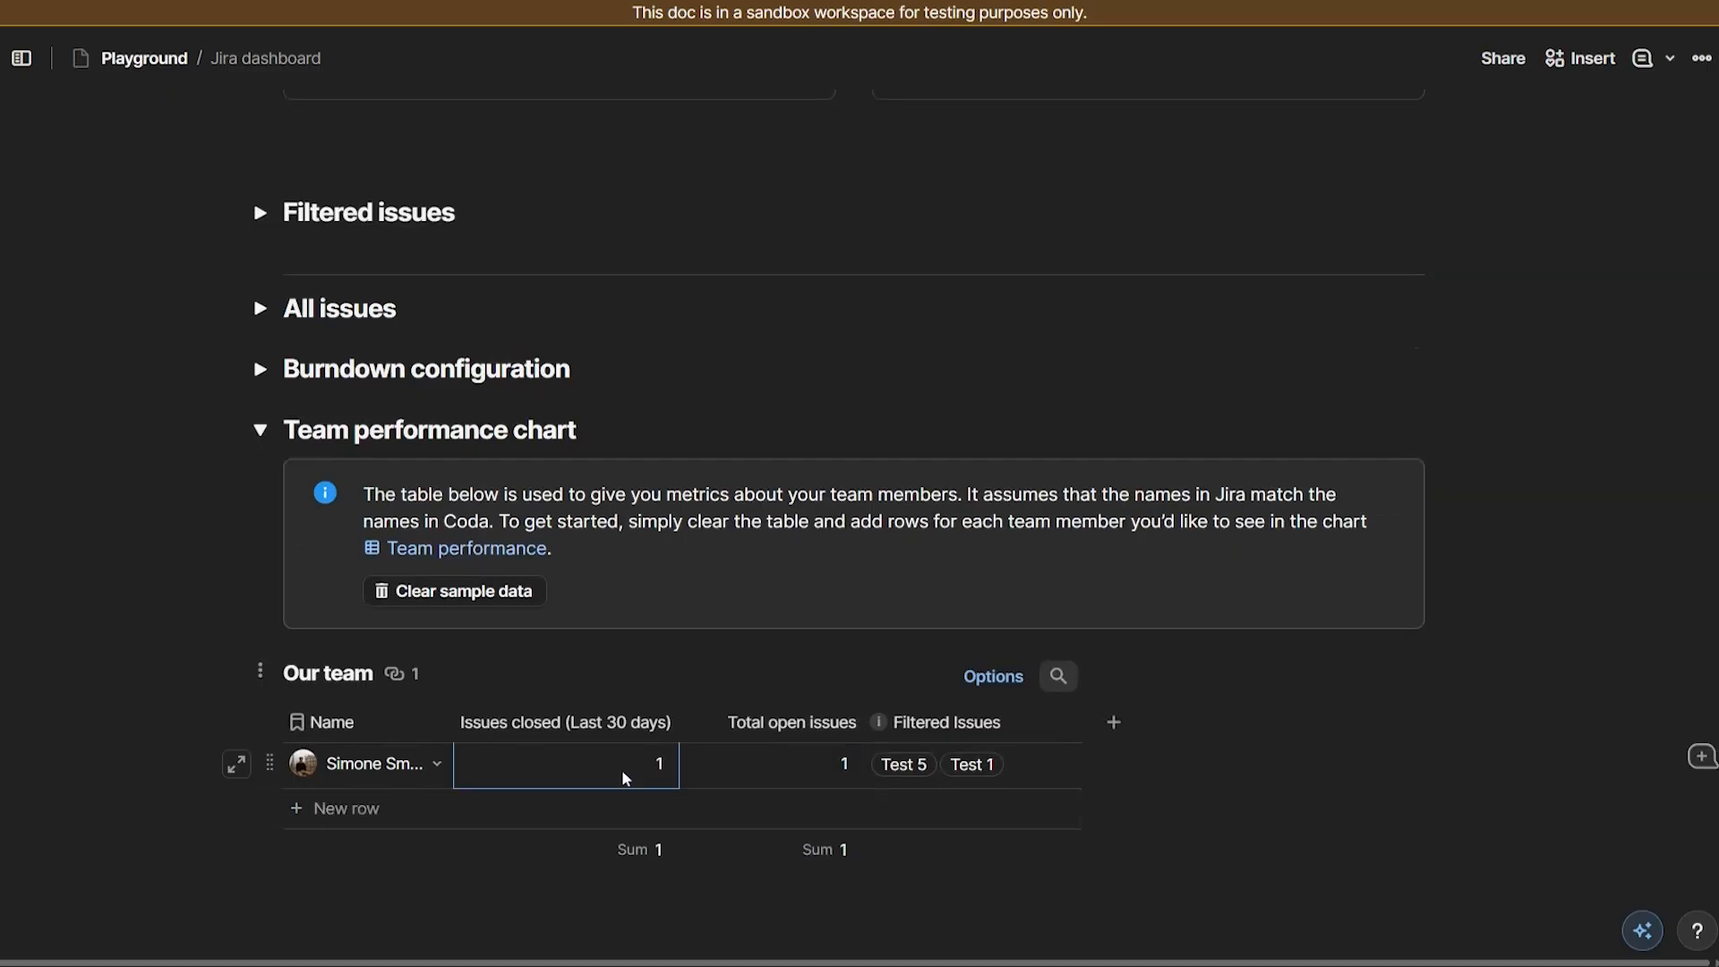
double_click(537, 770)
left_click(461, 891)
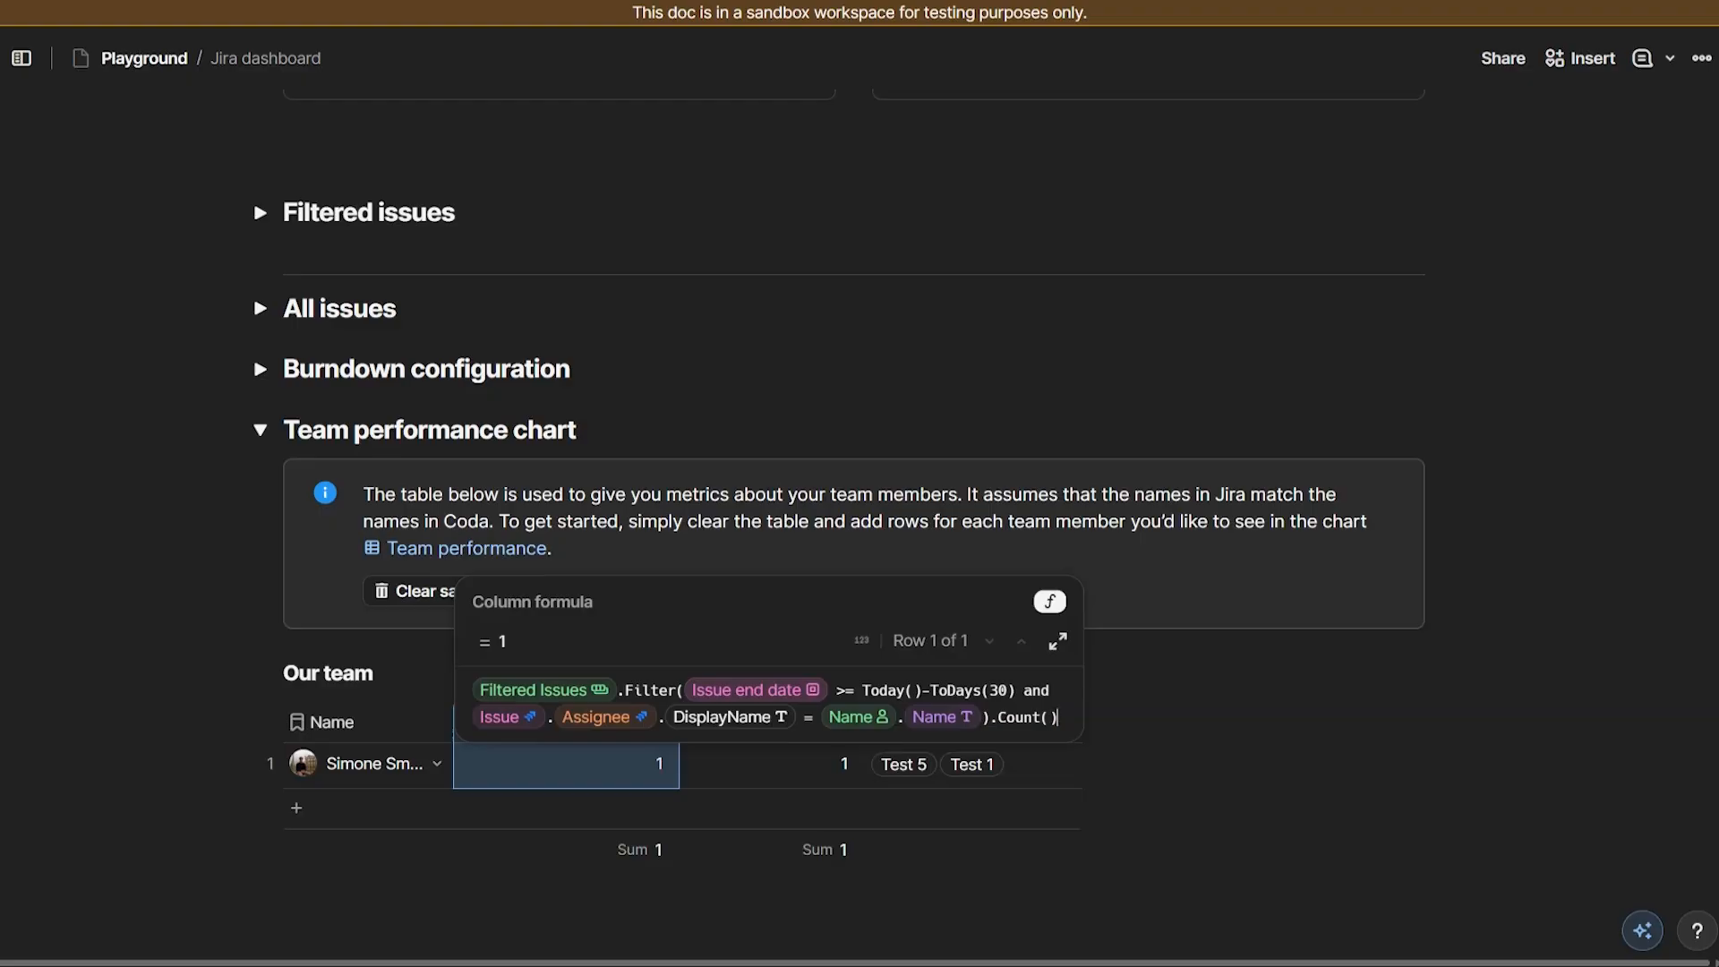
Step: Collapse the Team performance chart section and examine the closed and open issue bars in the dashboard's Team performance chart
scroll(453, 710, "up", 3)
left_click(260, 656)
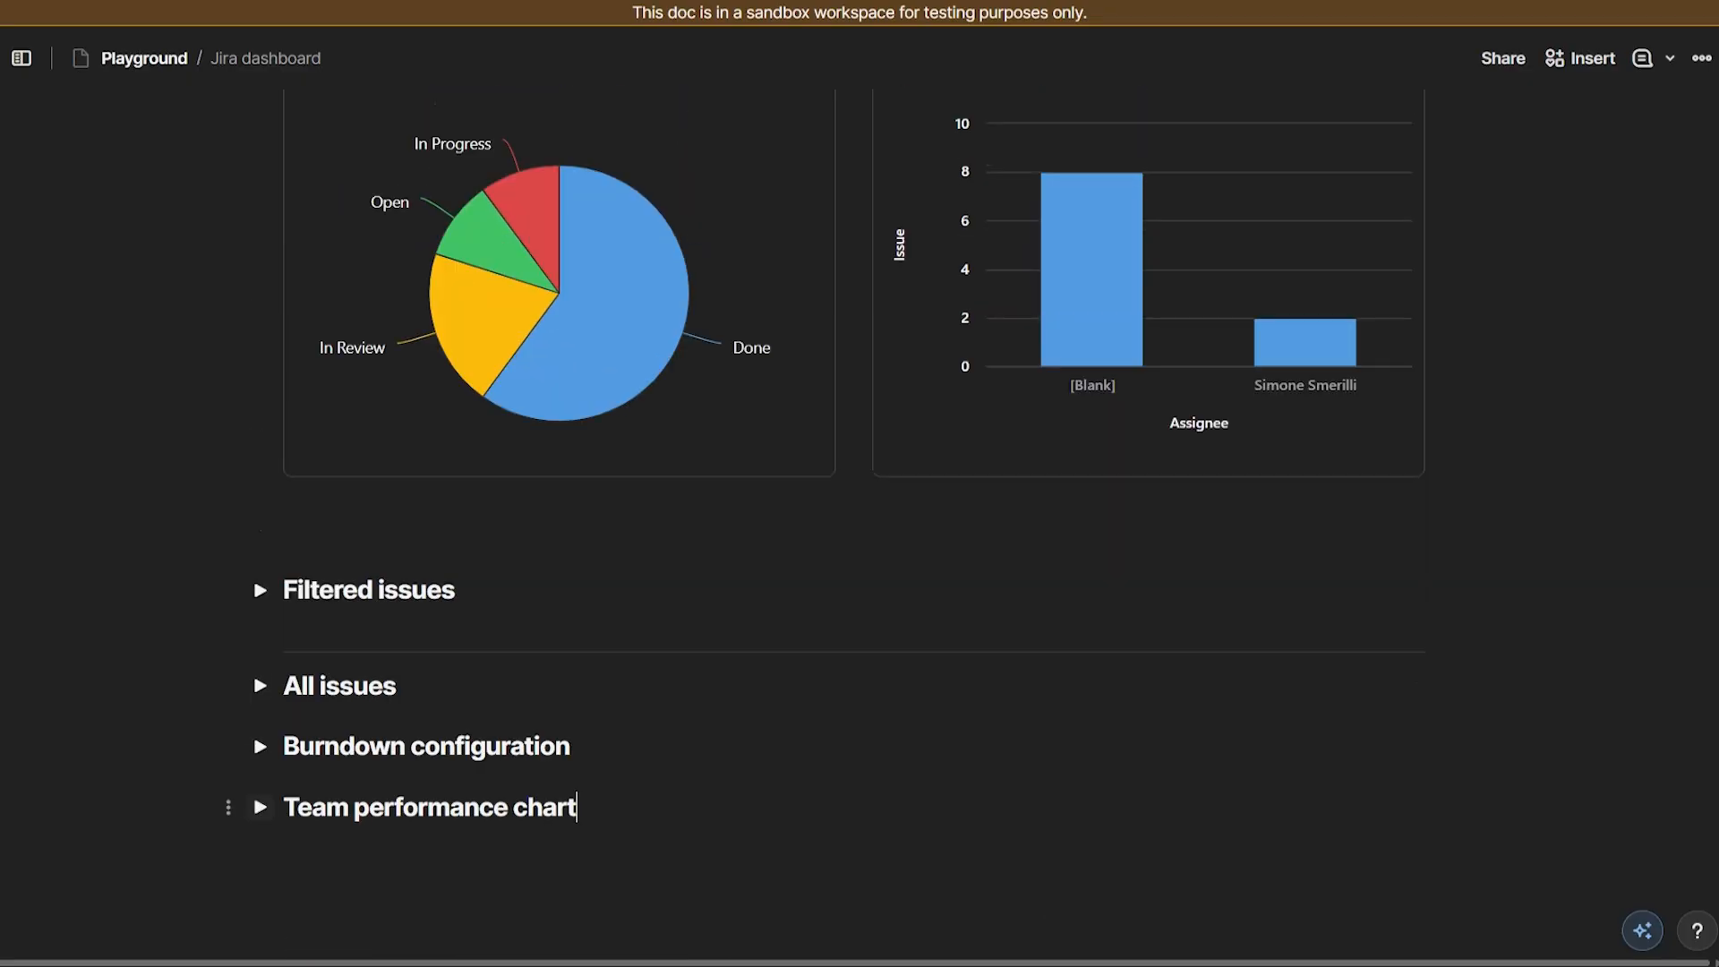
scroll(576, 614, "up", 15)
scroll(513, 599, "down", 3)
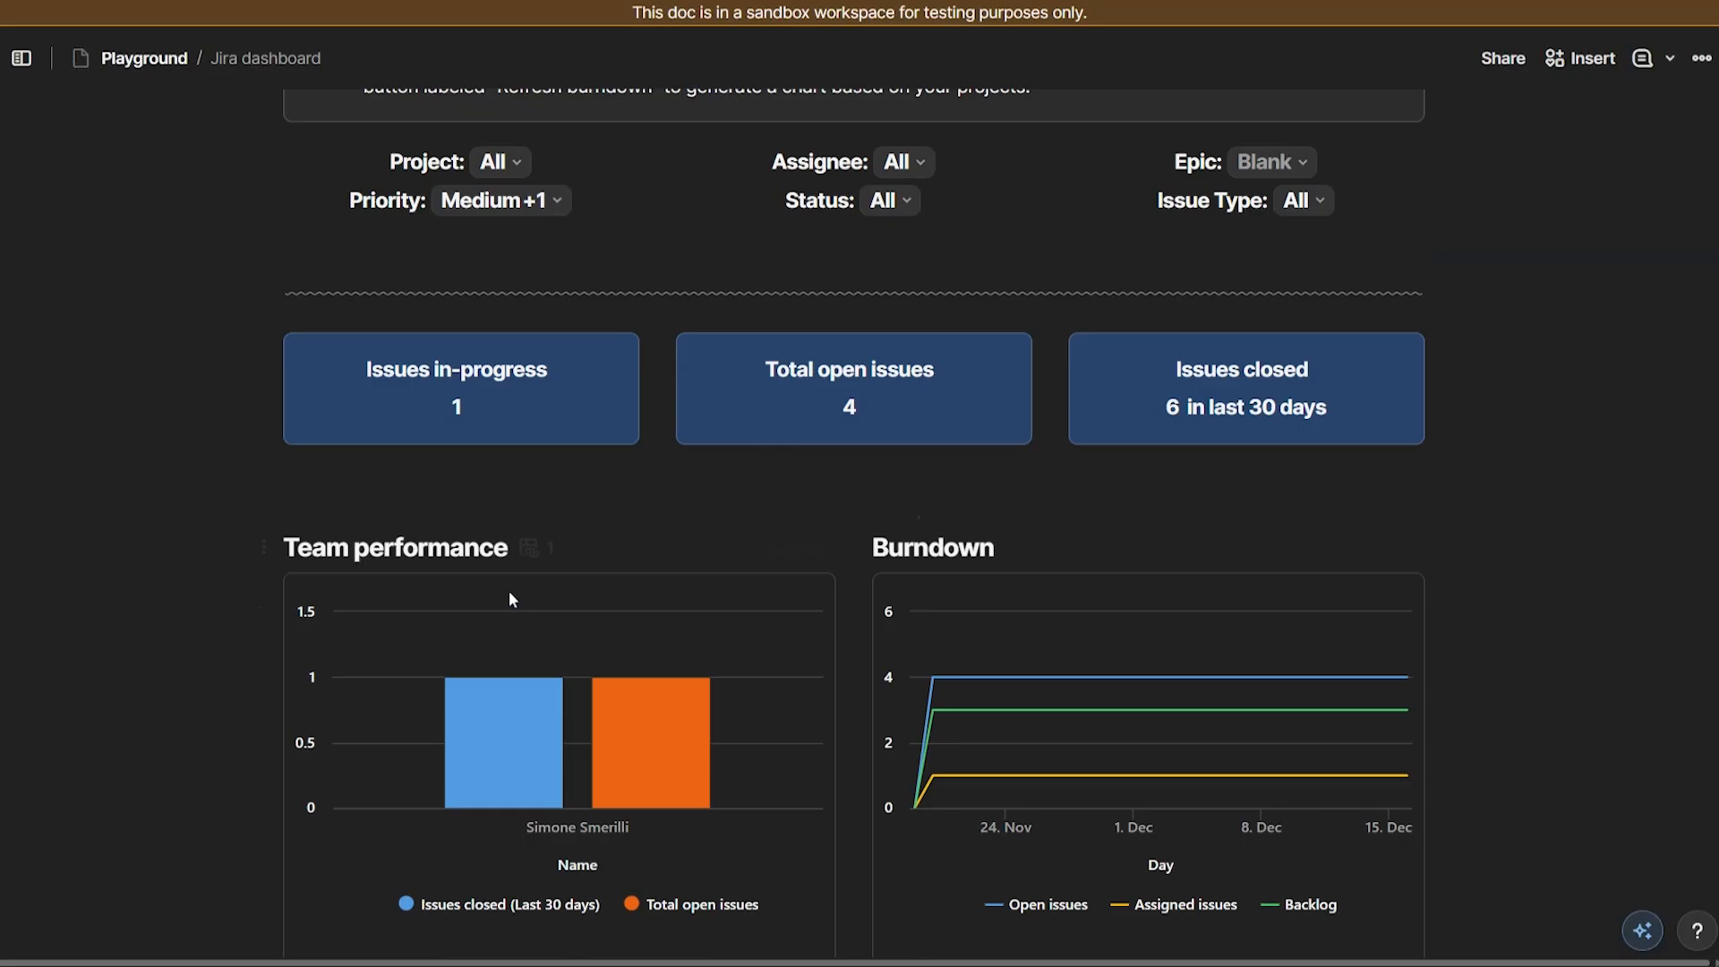
scroll(512, 598, "down", 2)
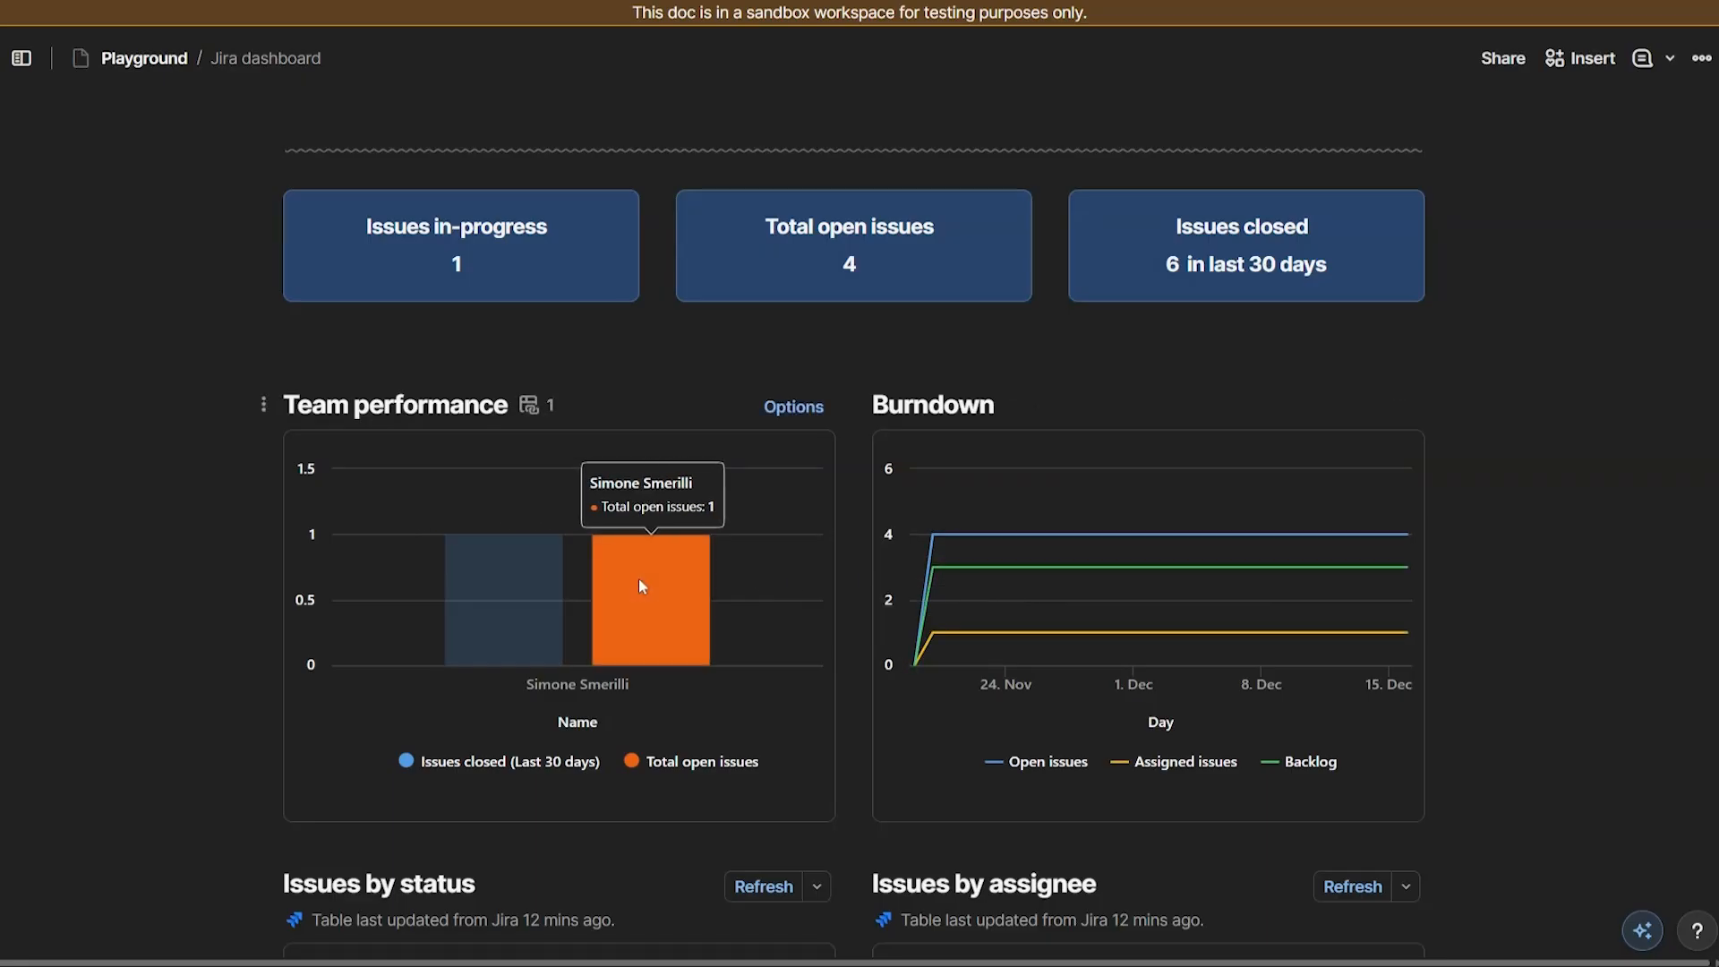
Step: Review the whole Jira dashboard, from the filters and issue totals through the burndown, status and assignee charts
scroll(1253, 582, "up", 5)
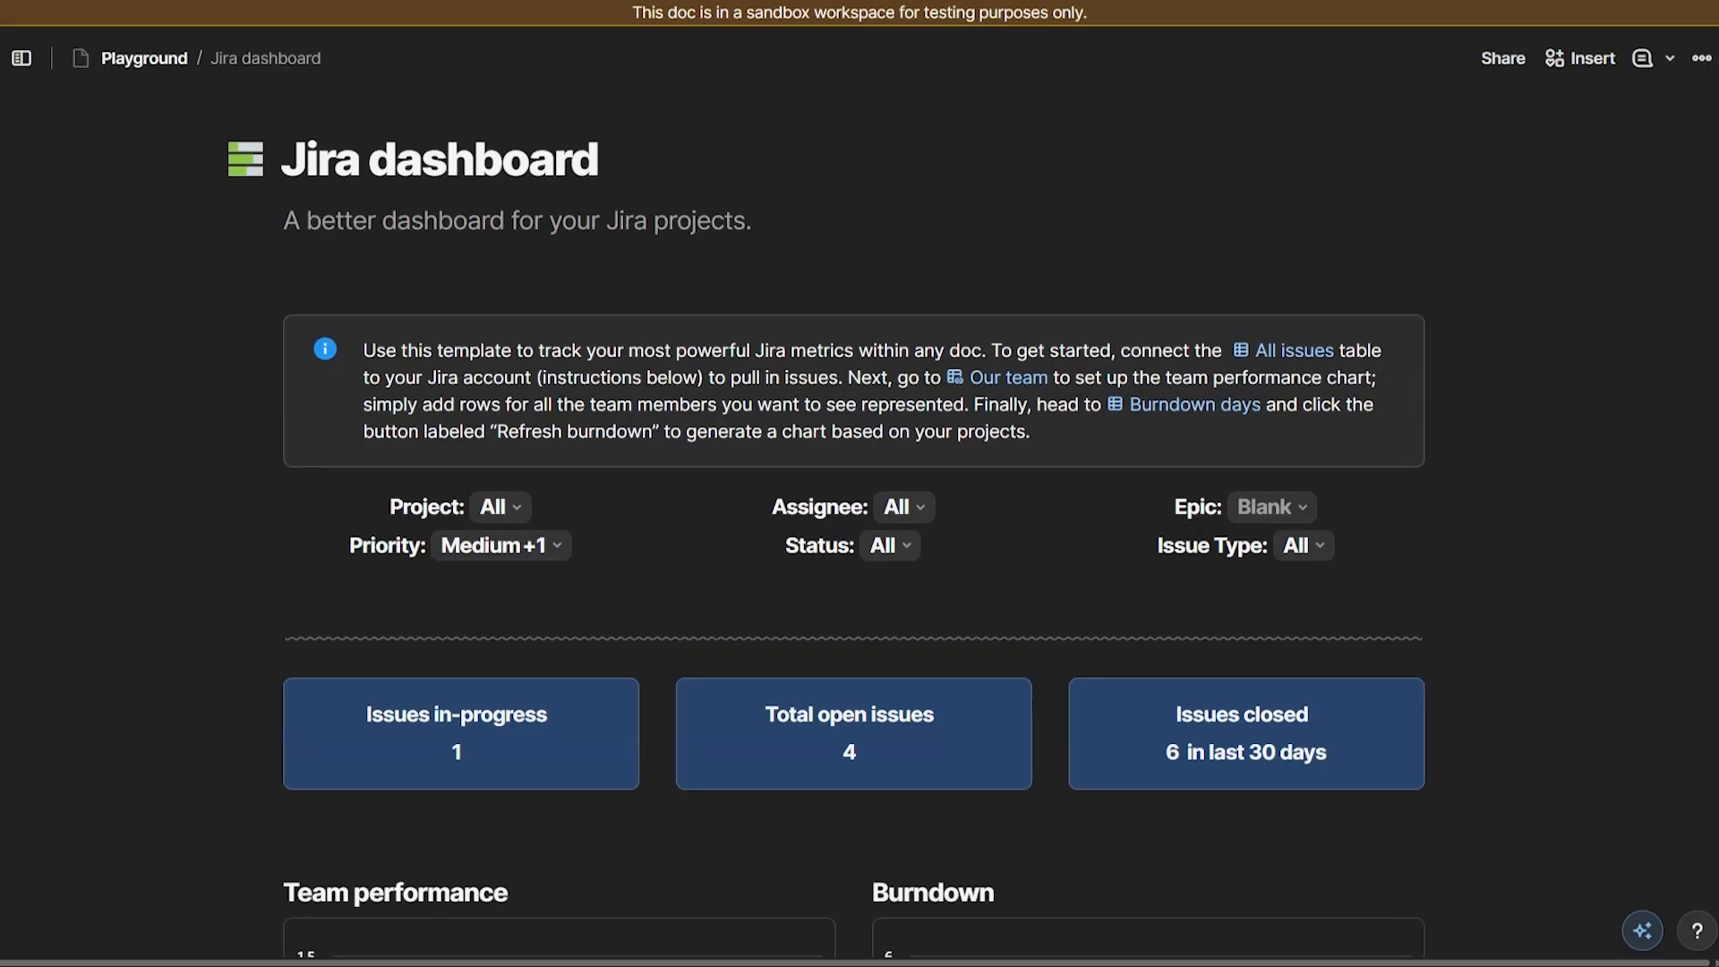
scroll(854, 519, "down", 6)
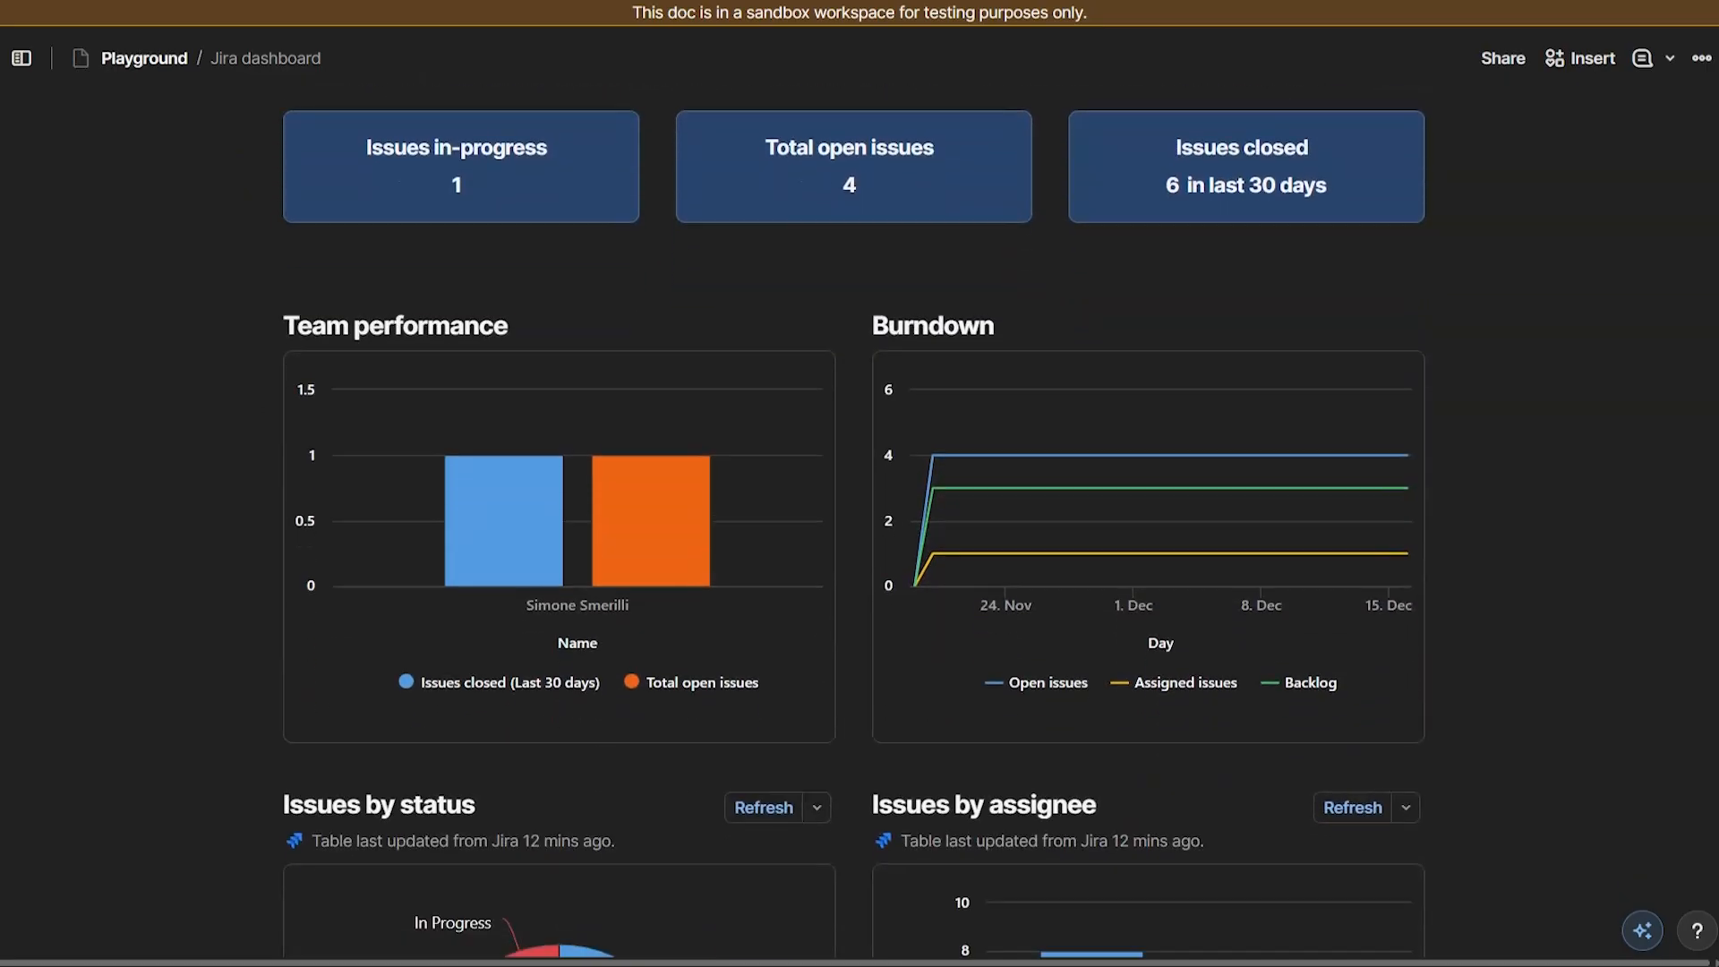
scroll(1716, 799, "down", 10)
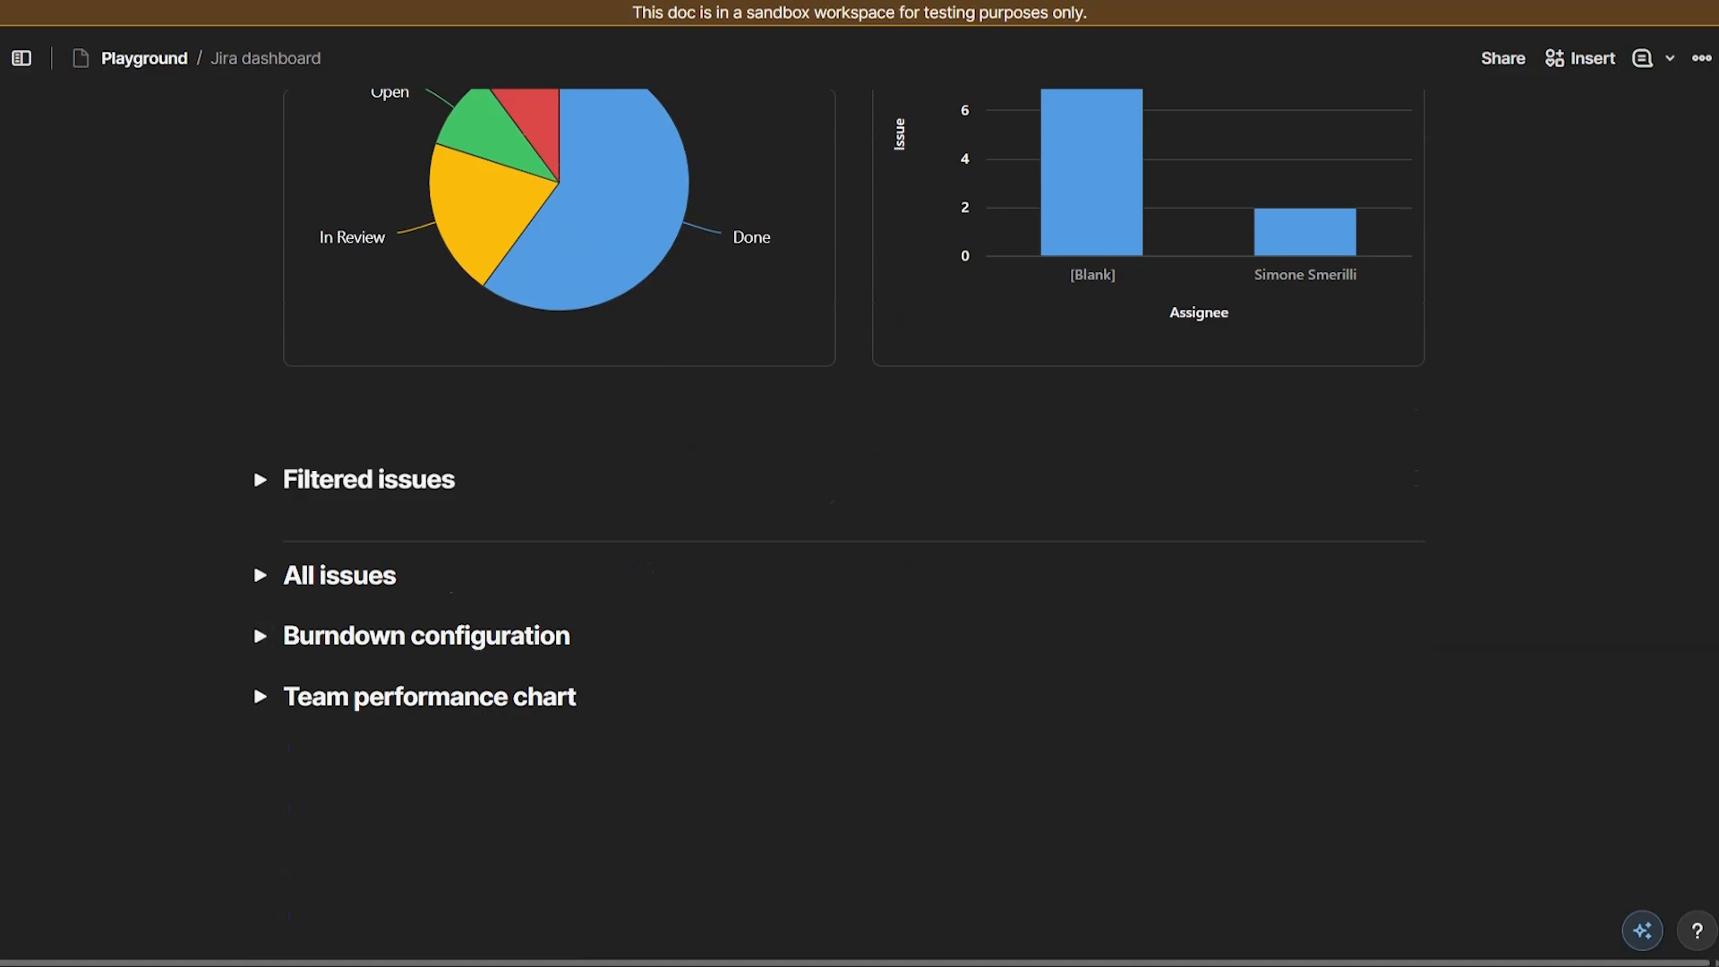
scroll(1716, 800, "up", 5)
scroll(854, 519, "up", 1)
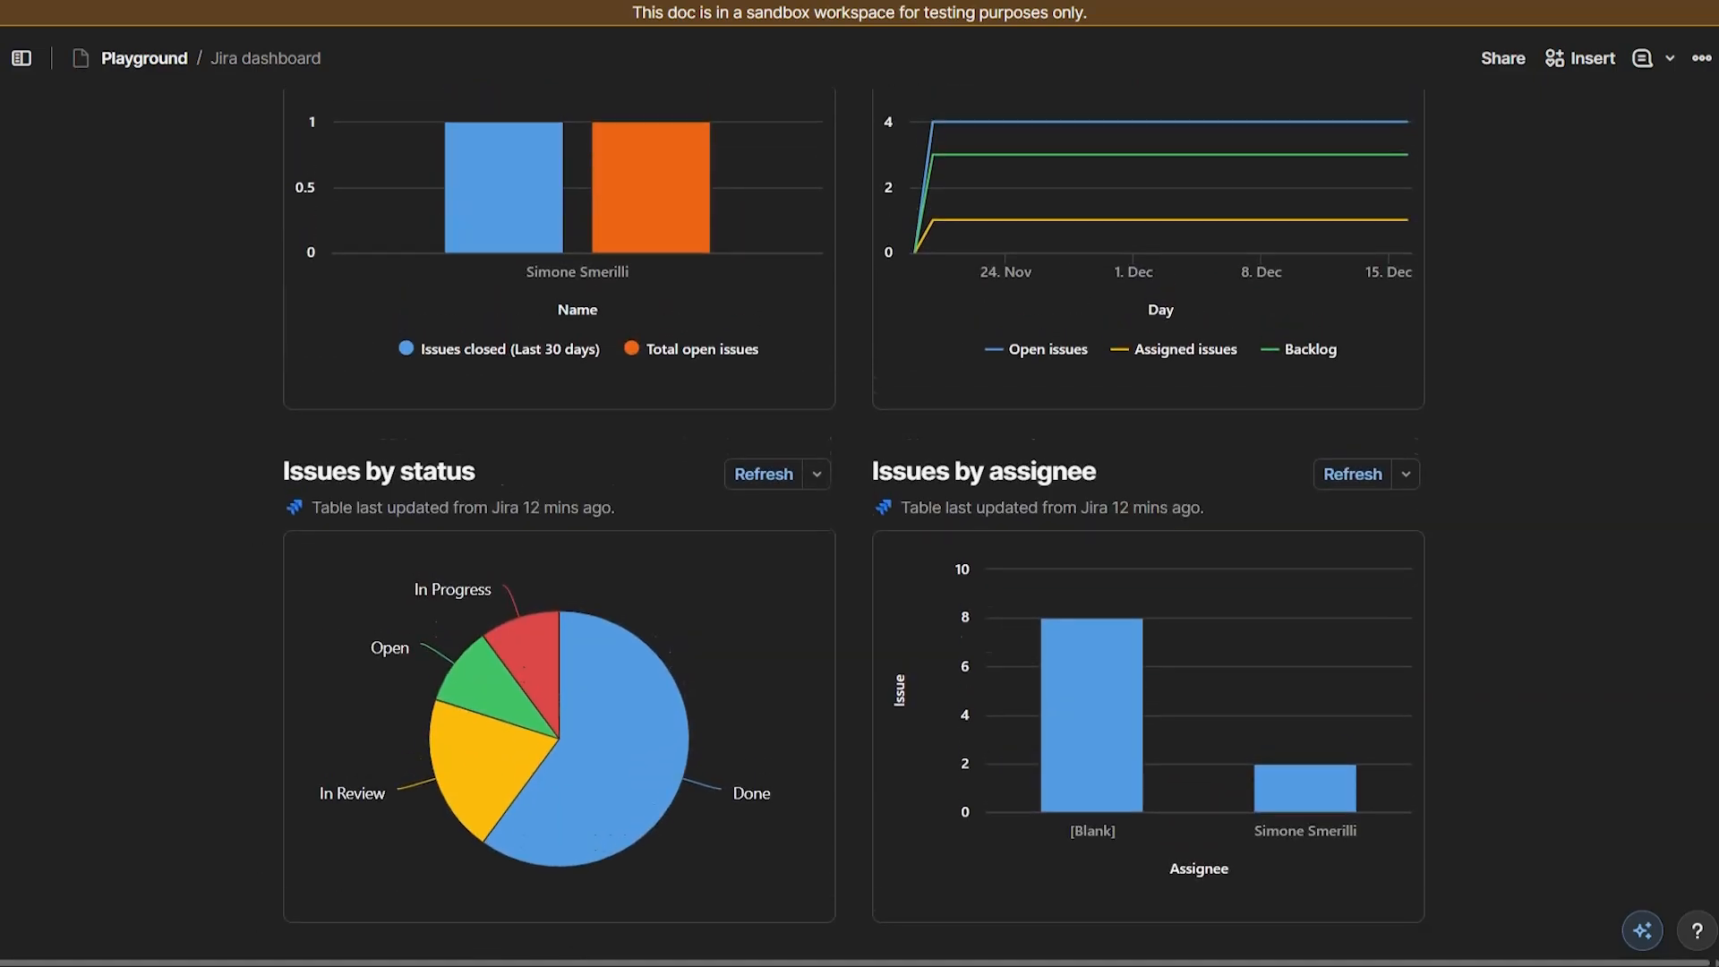
scroll(854, 519, "up", 5)
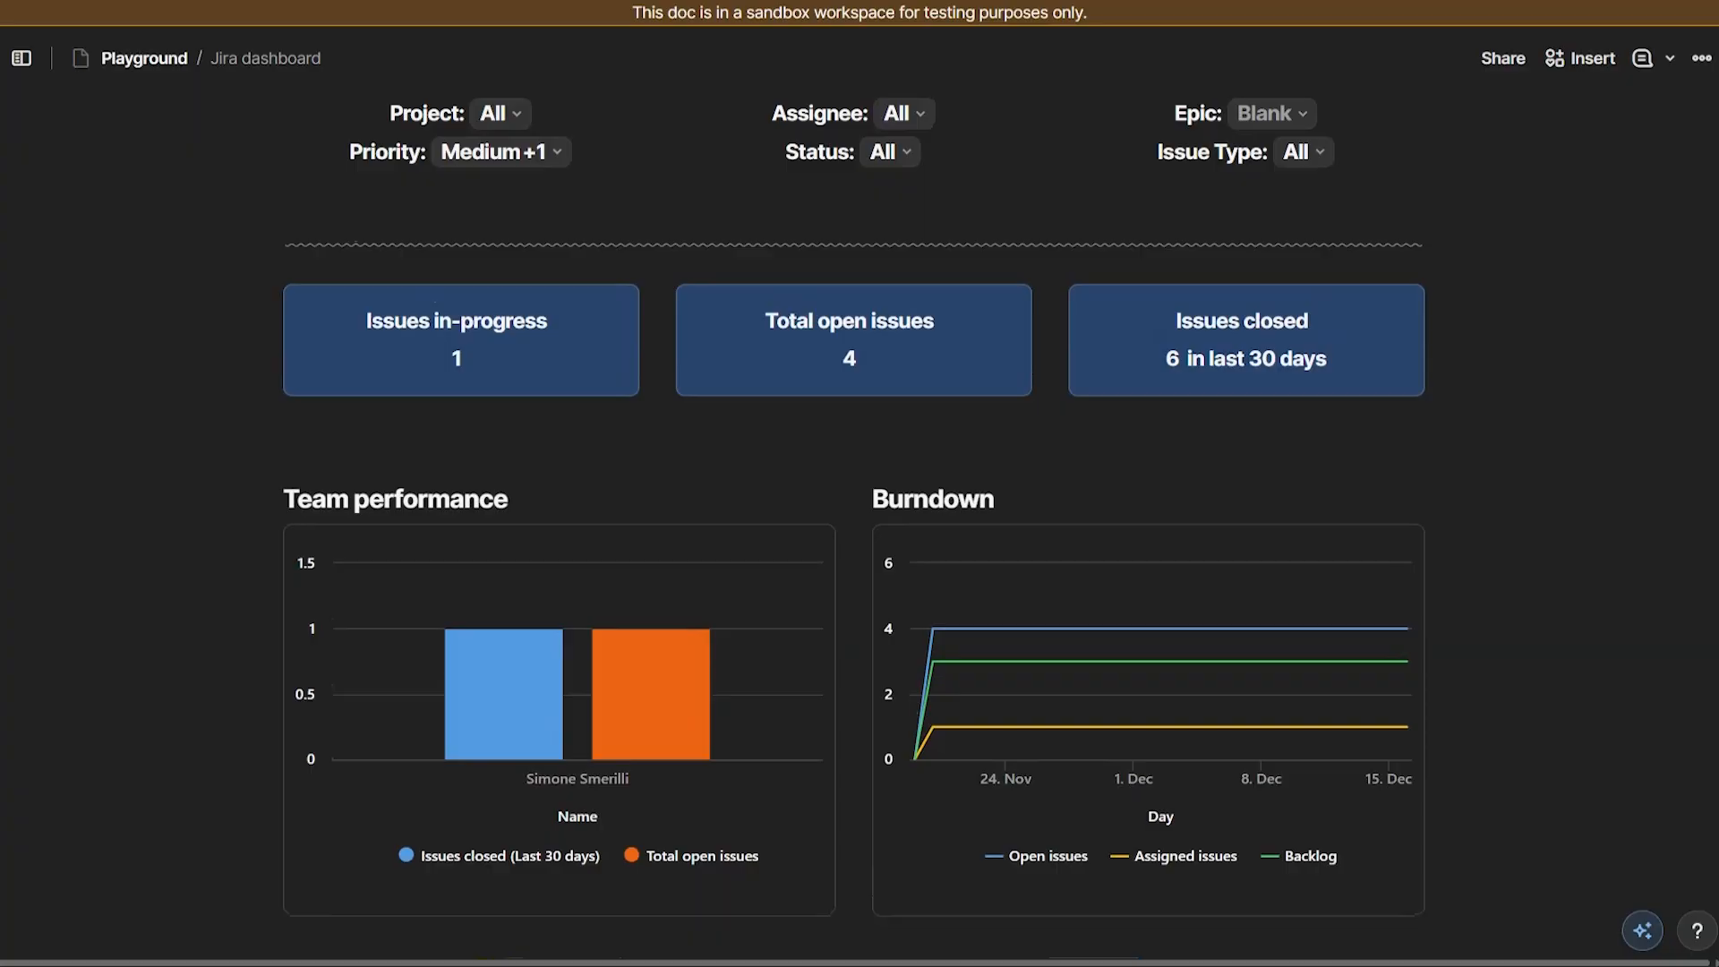
scroll(854, 519, "up", 4)
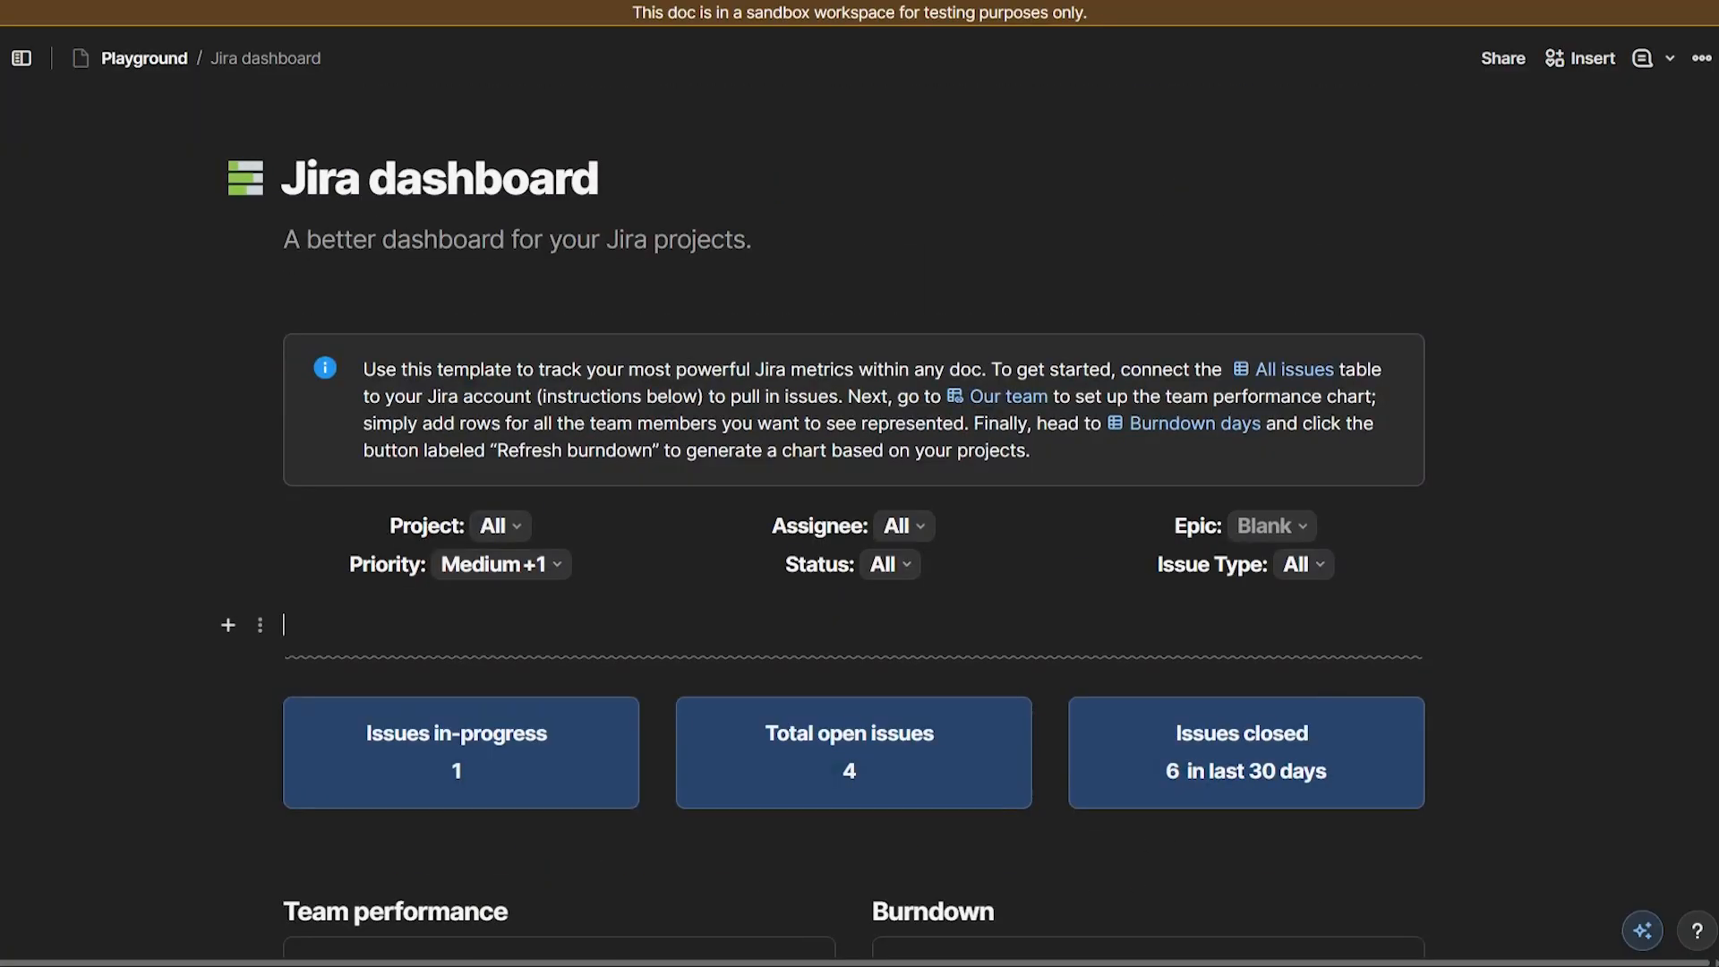
Step: Look at the building blocks insertable on the blank line below the filters, dismiss them and show the doc's page list
type("/")
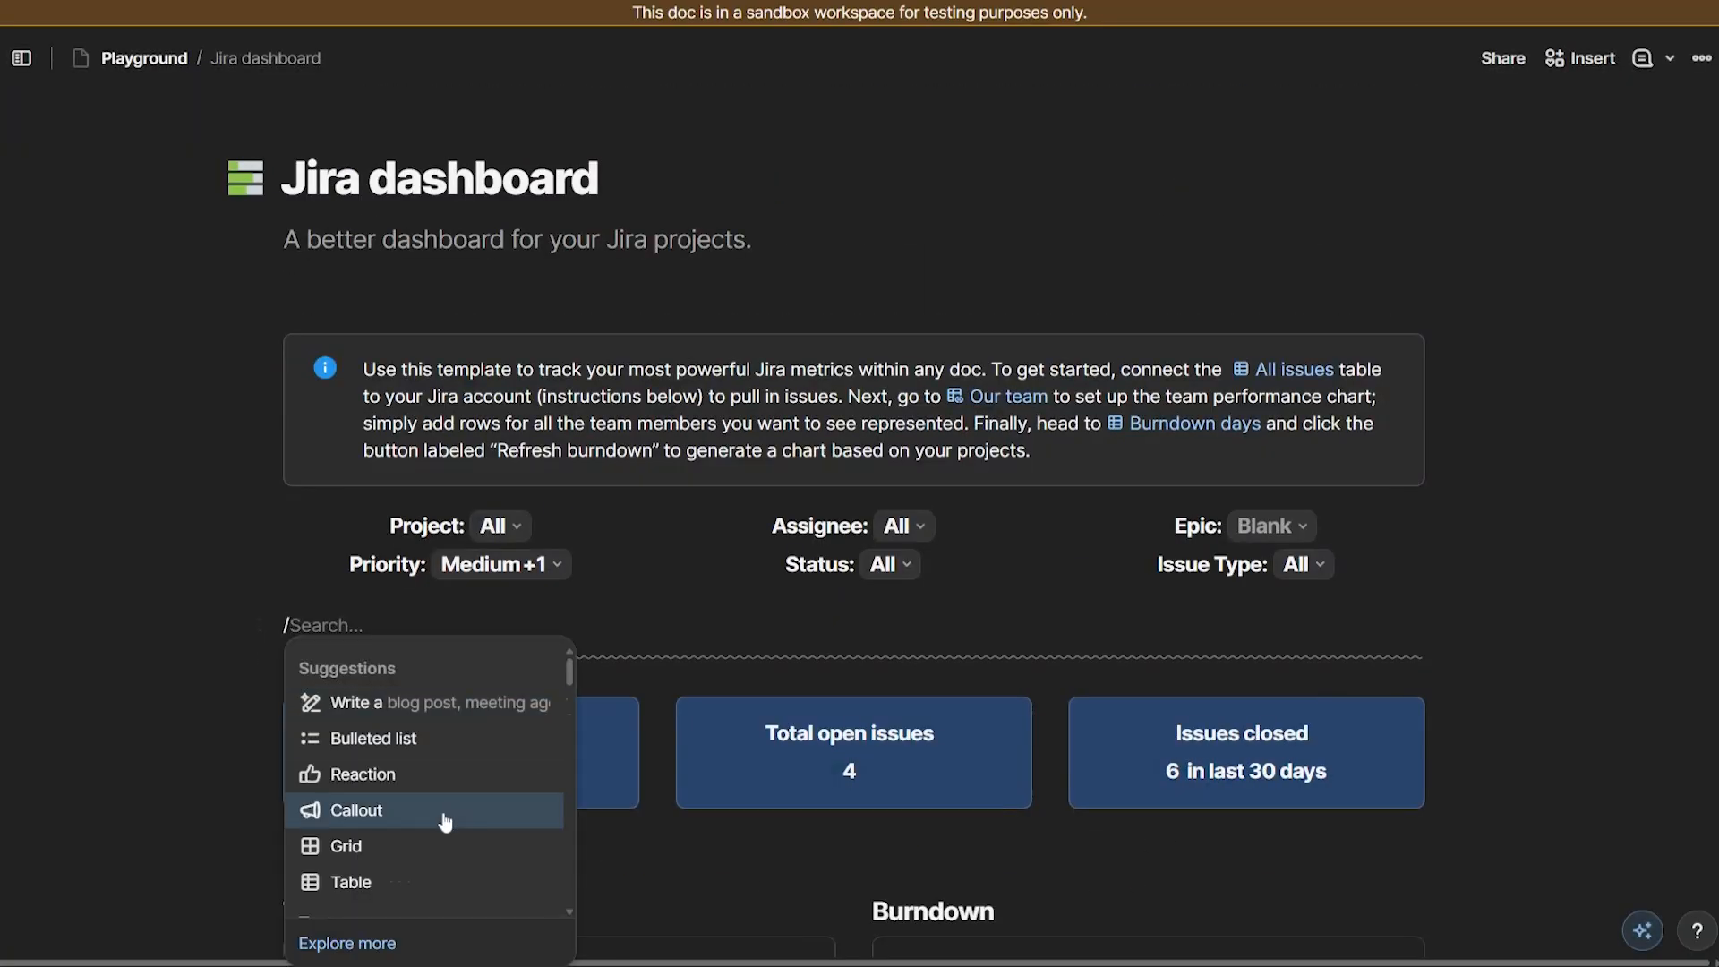
key("BackSpace")
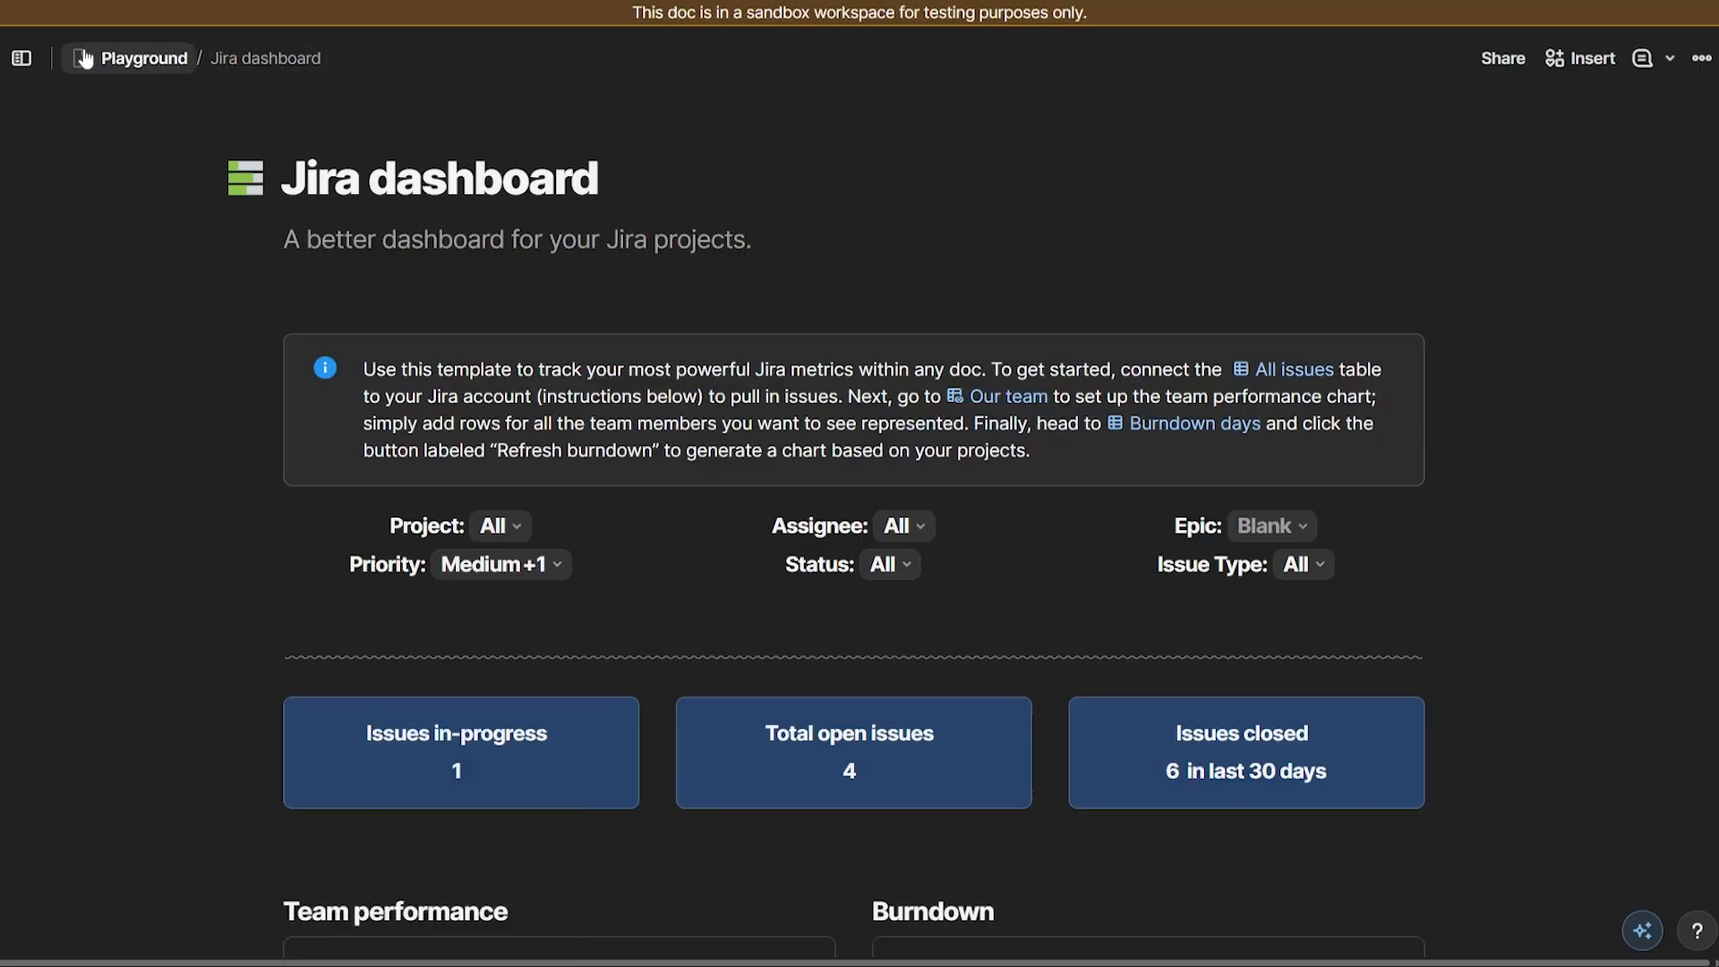
left_click(26, 63)
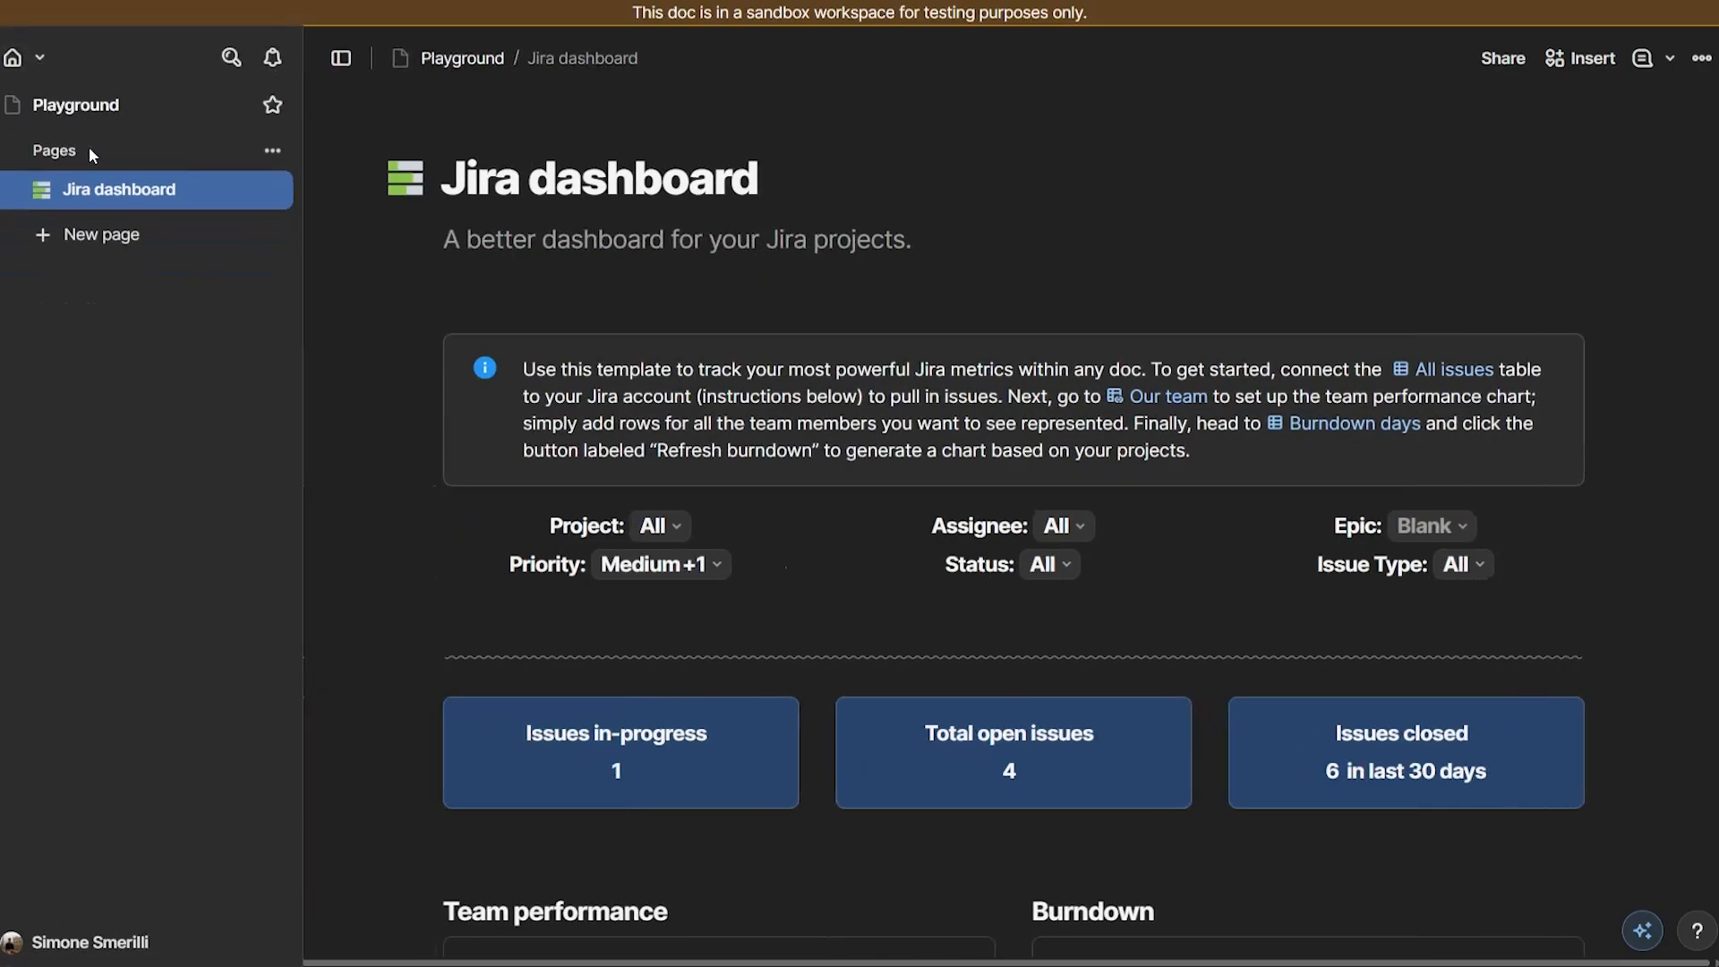